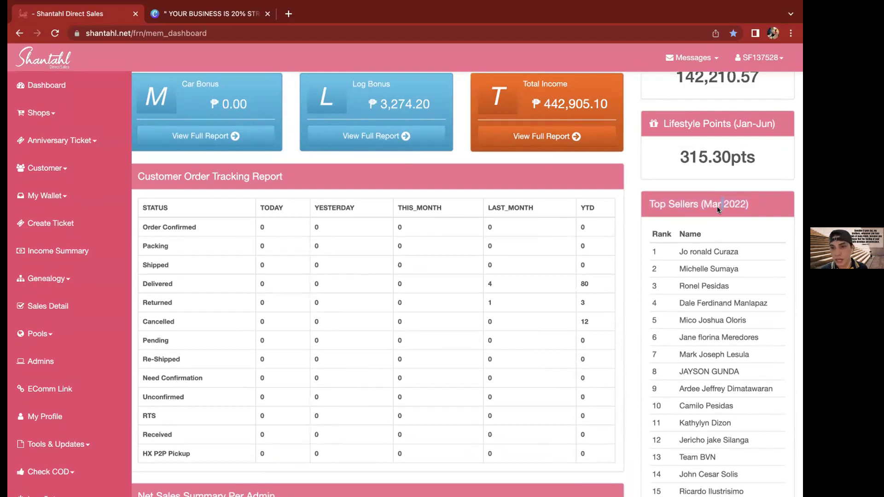
Browse the dashboard's Top Sellers list, selecting a seller's name
scroll(717, 207, "down", 2)
triple_click(701, 249)
double_click(716, 180)
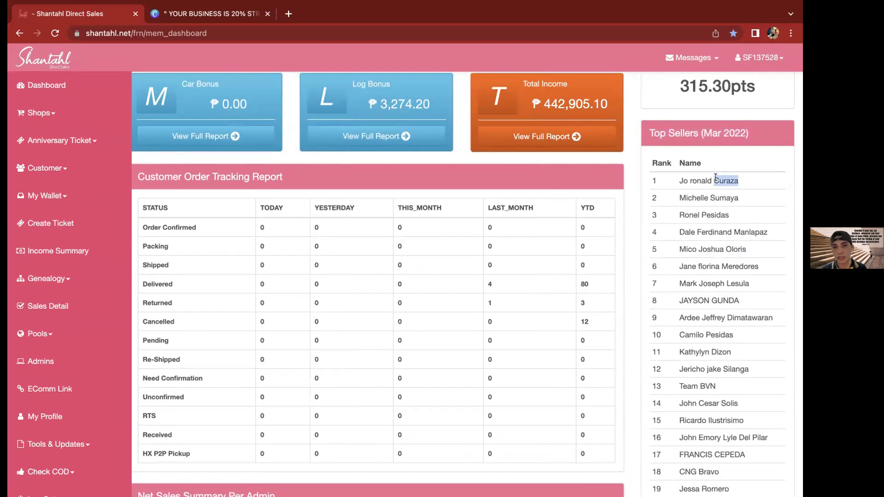
scroll(716, 178, "up", 2)
left_click(712, 207)
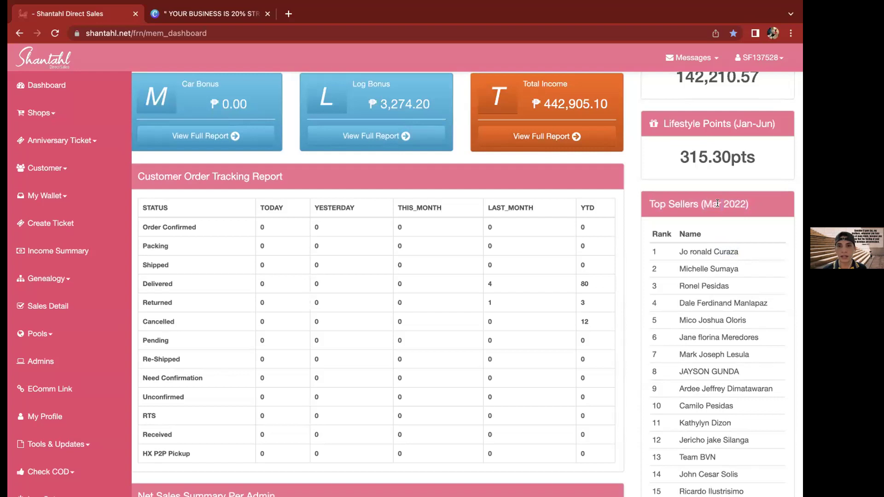
Return to the top of the page and open Shops > Shop Now
scroll(693, 203, "down", 3)
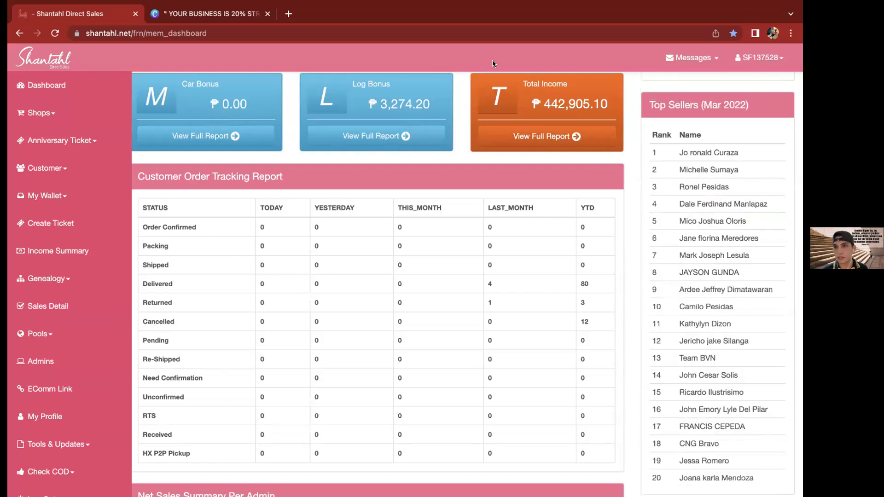
scroll(668, 78, "up", 5)
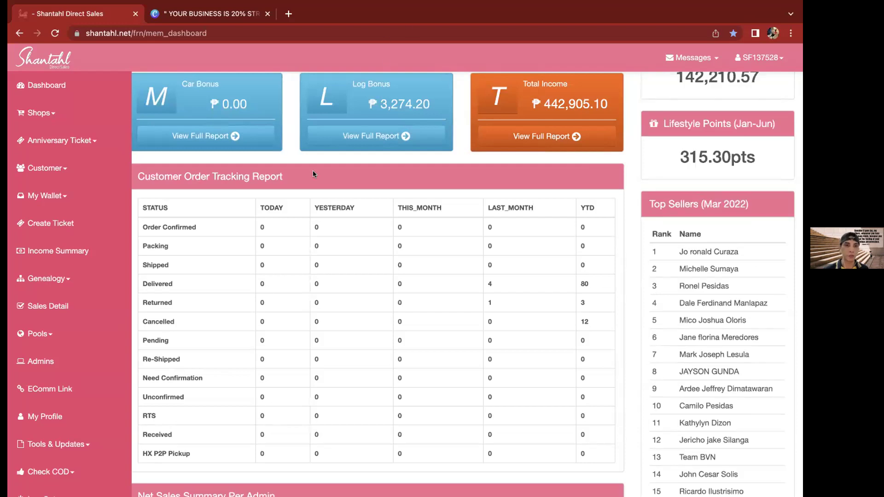
scroll(292, 225, "up", 2)
scroll(291, 224, "up", 10)
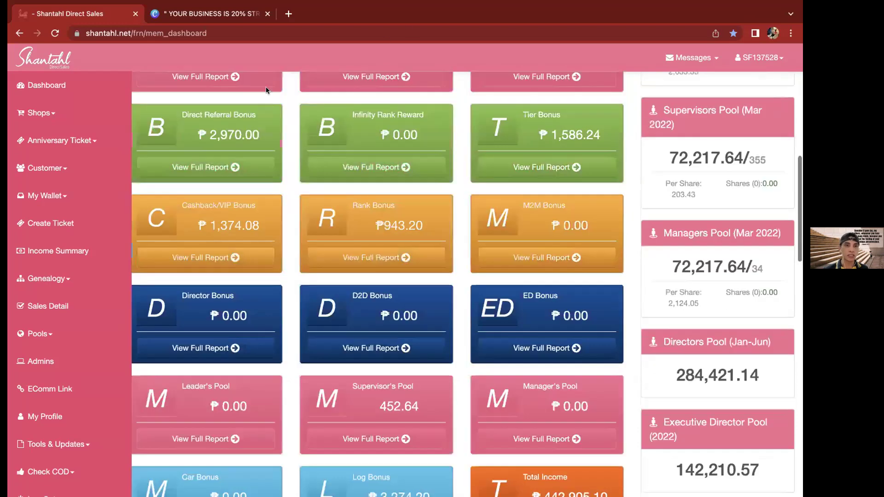
scroll(266, 89, "up", 12)
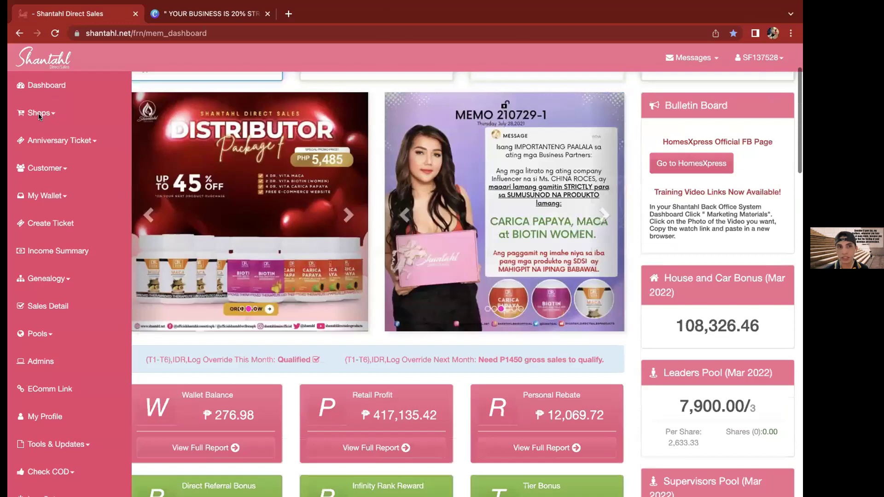
scroll(39, 116, "up", 3)
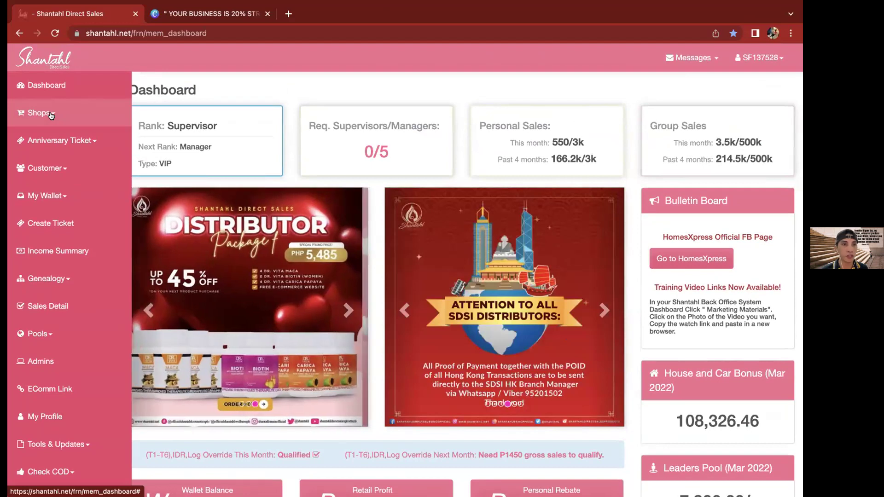
left_click(48, 114)
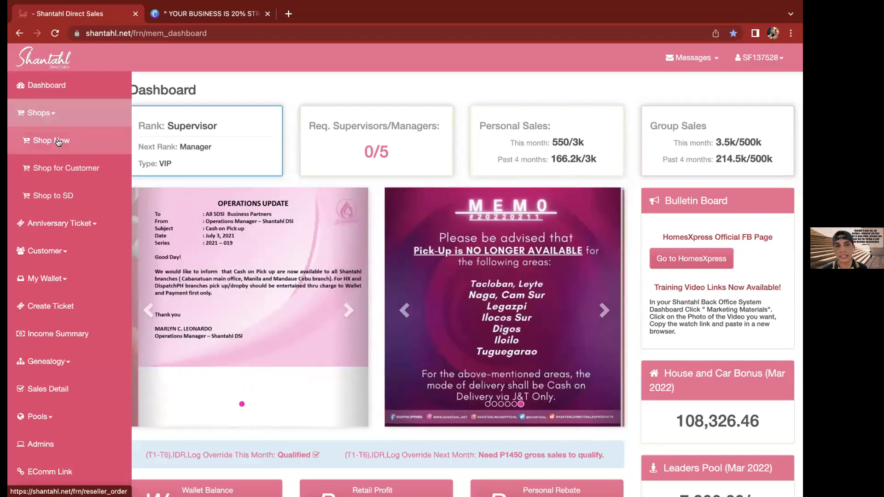
left_click(58, 142)
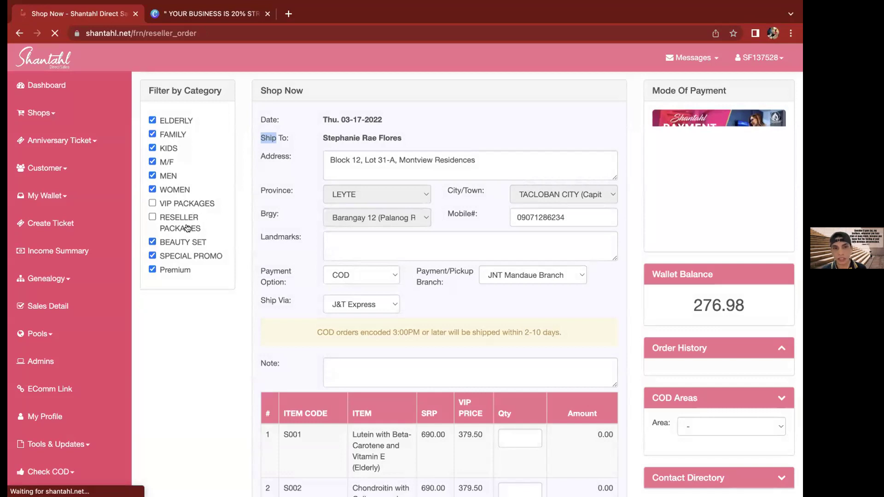
left_click(201, 306)
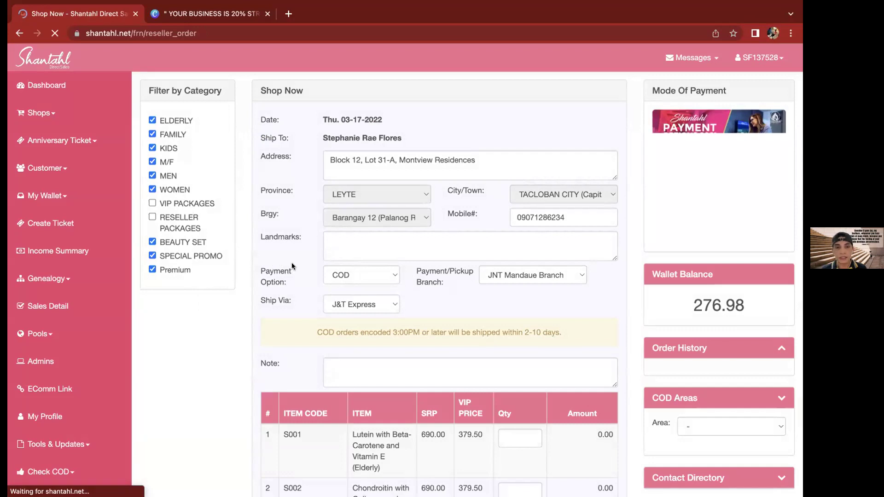
scroll(292, 264, "down", 2)
scroll(390, 176, "up", 3)
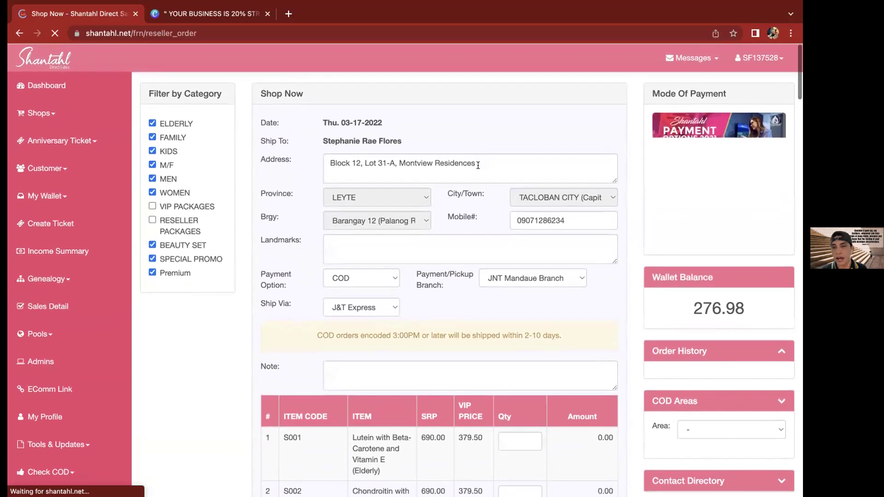
triple_click(454, 163)
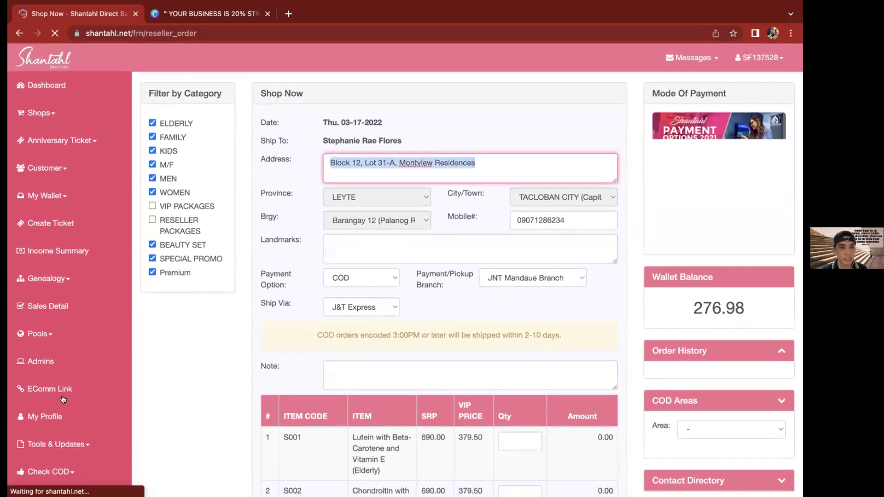
left_click(44, 423)
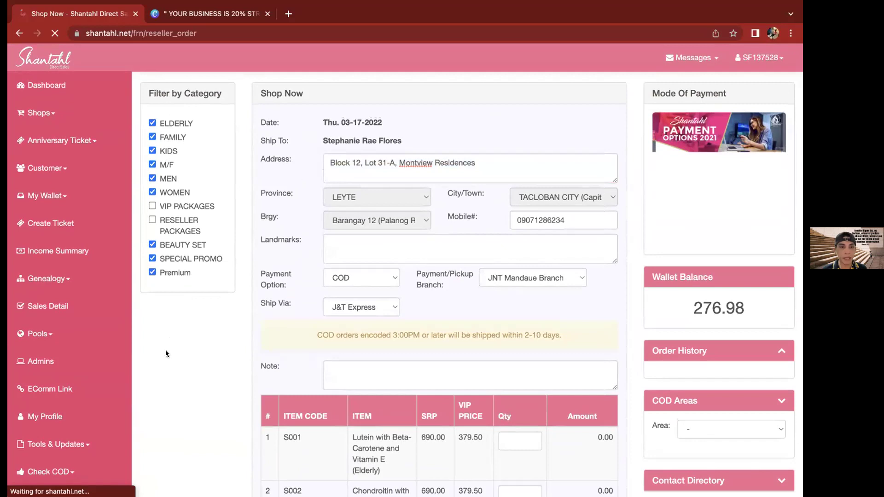
Open My Profile and check the new and confirm password fields
left_click(37, 417)
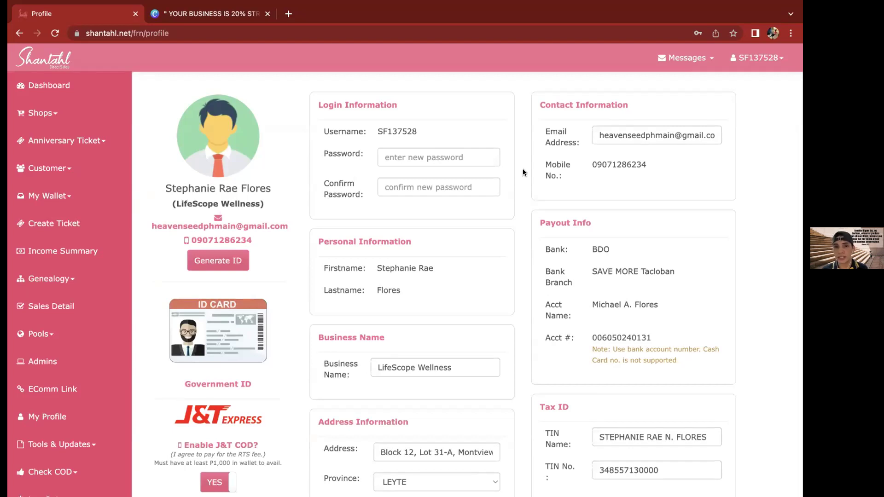
left_click(393, 158)
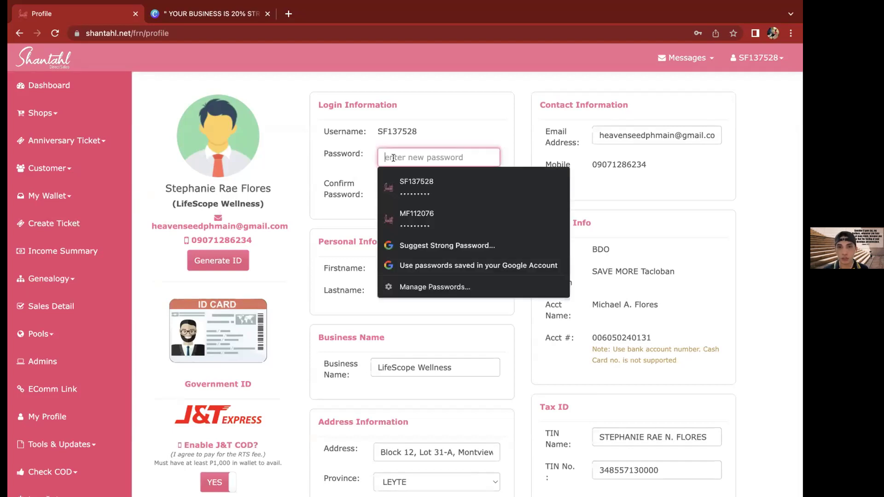
left_click(436, 152)
left_click(438, 187)
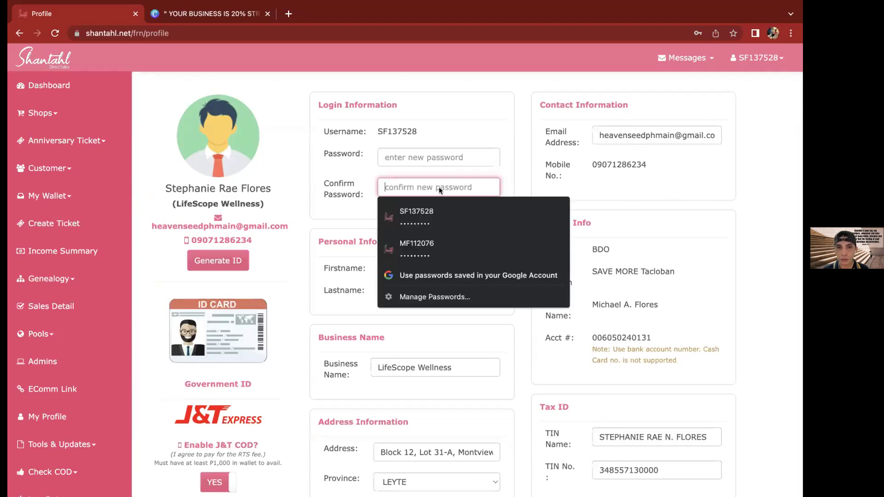
left_click(539, 148)
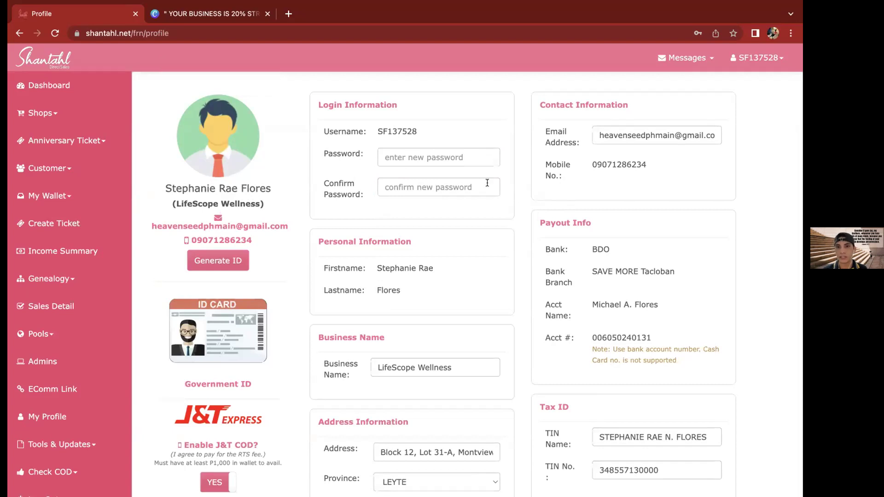
Select the member's displayed e-mail, then generate the member's identification card
double_click(174, 226)
left_click(283, 226, "shift")
triple_click(594, 138)
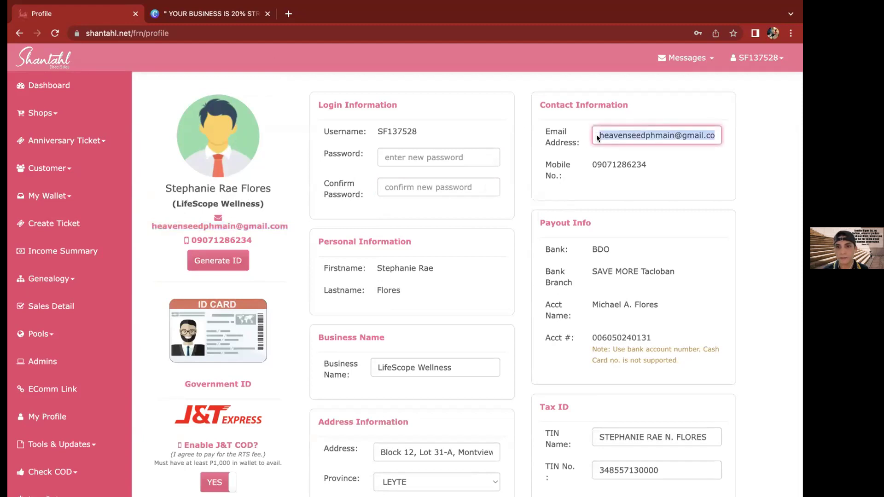
left_click(568, 139)
scroll(391, 208, "down", 2)
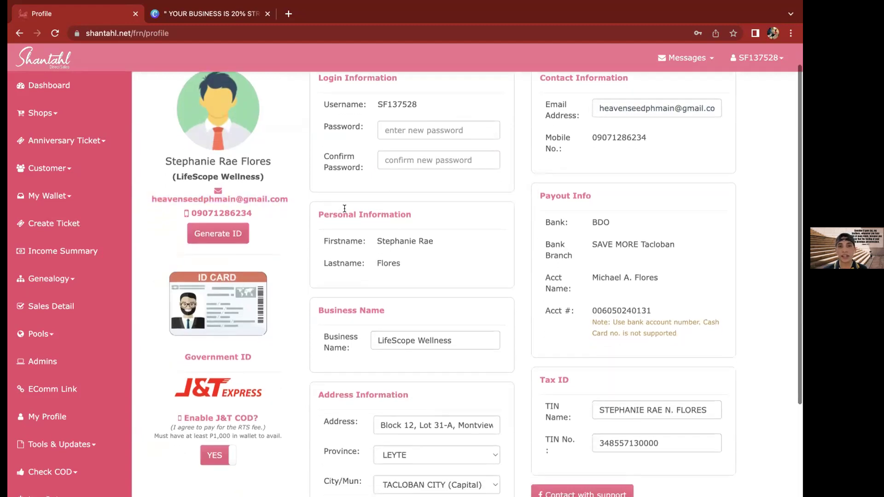
scroll(325, 208, "down", 1)
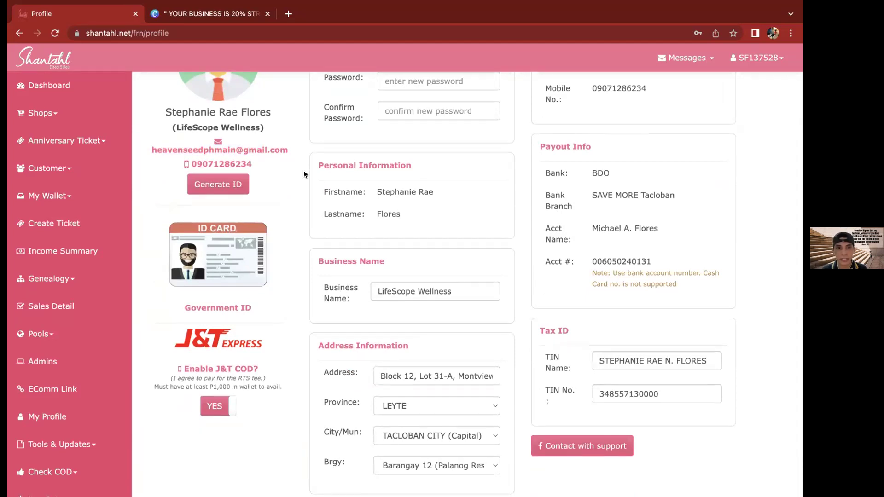
left_click(221, 187)
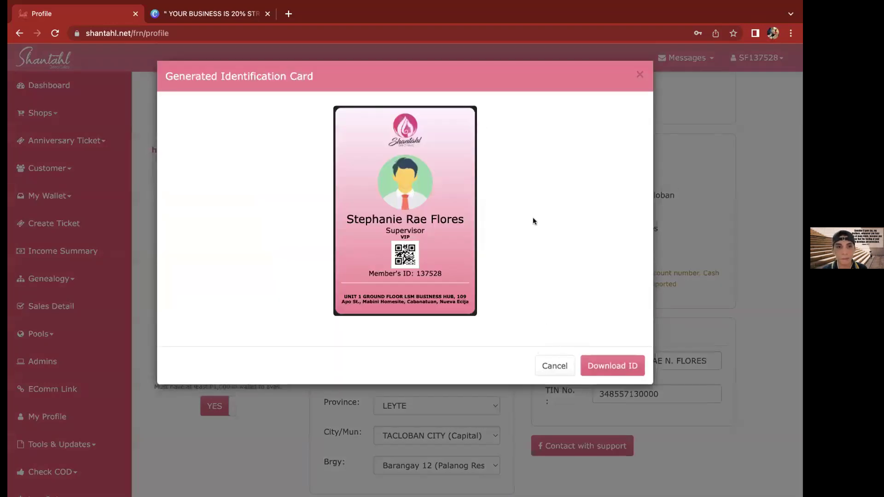
key("Escape")
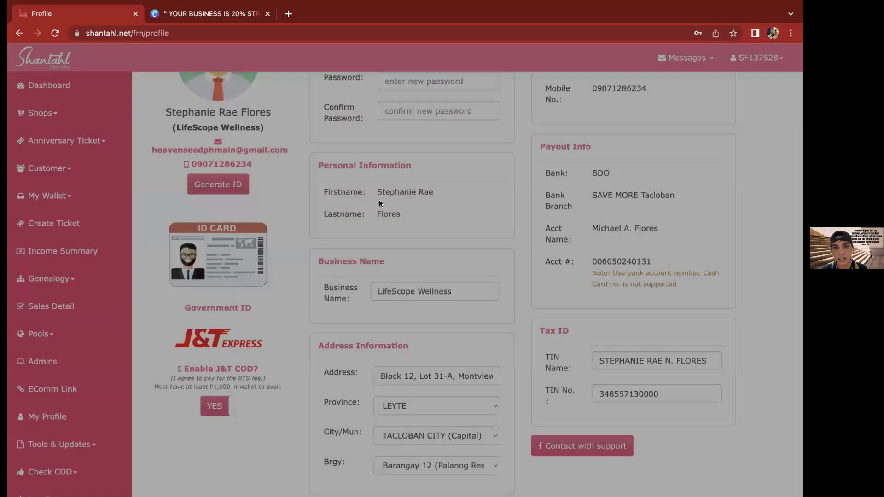
scroll(549, 358, "up", 3)
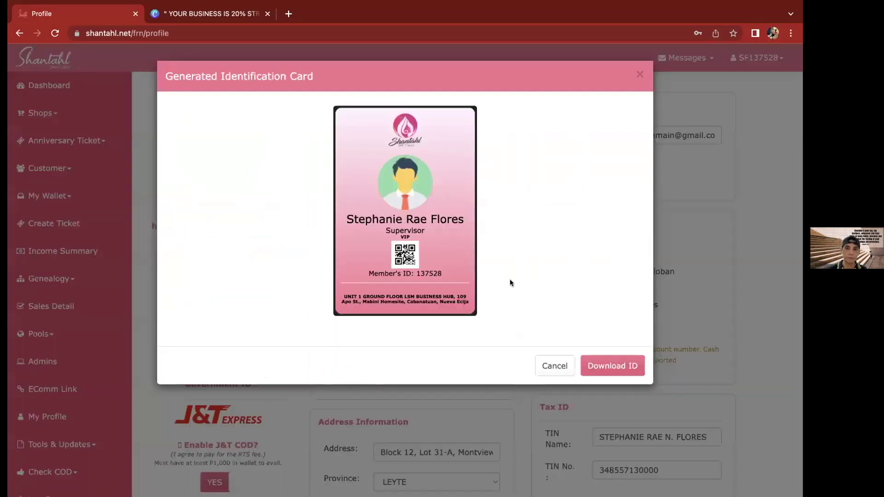
key("Escape")
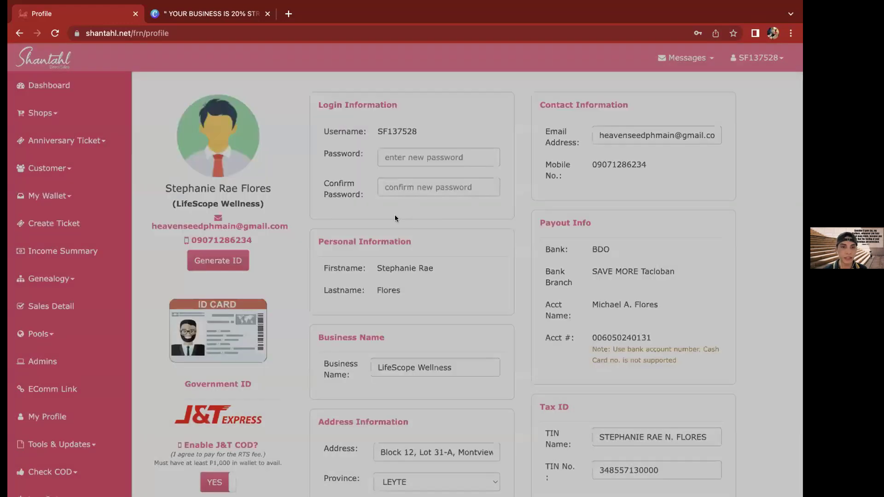
scroll(205, 190, "down", 2)
scroll(205, 190, "down", 3)
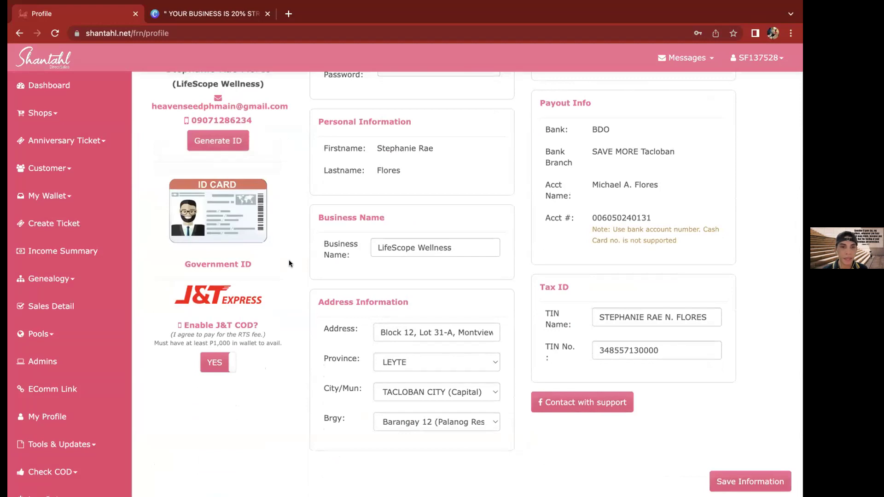
scroll(289, 260, "down", 1)
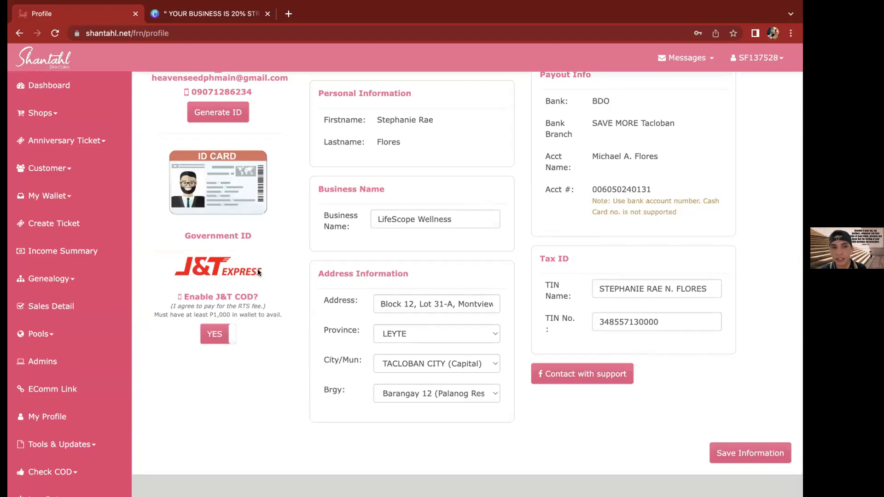
double_click(197, 306)
triple_click(196, 306)
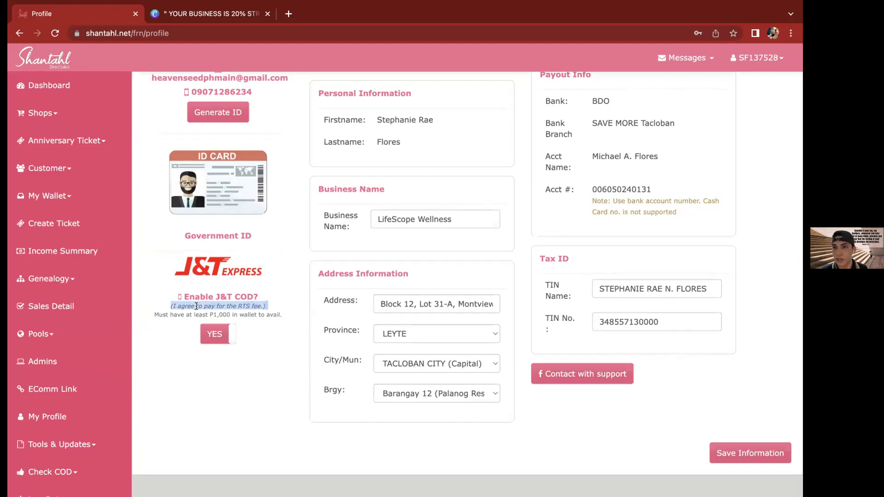
left_click(309, 255)
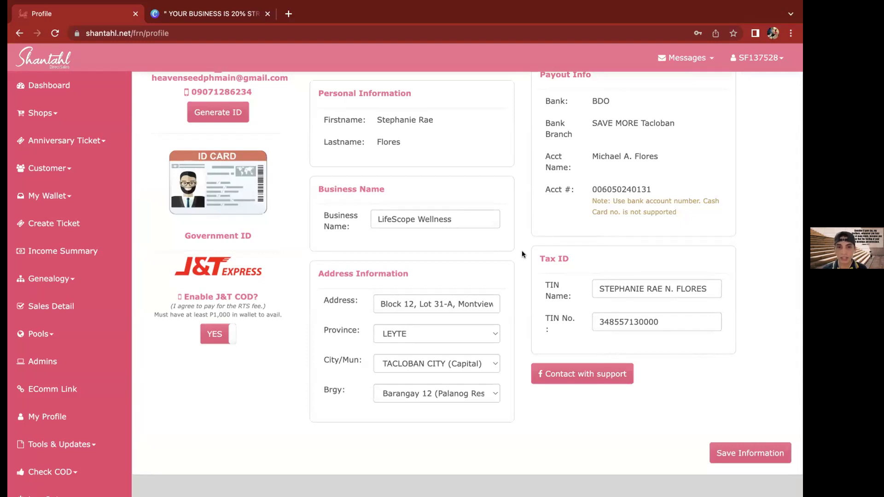
triple_click(392, 306)
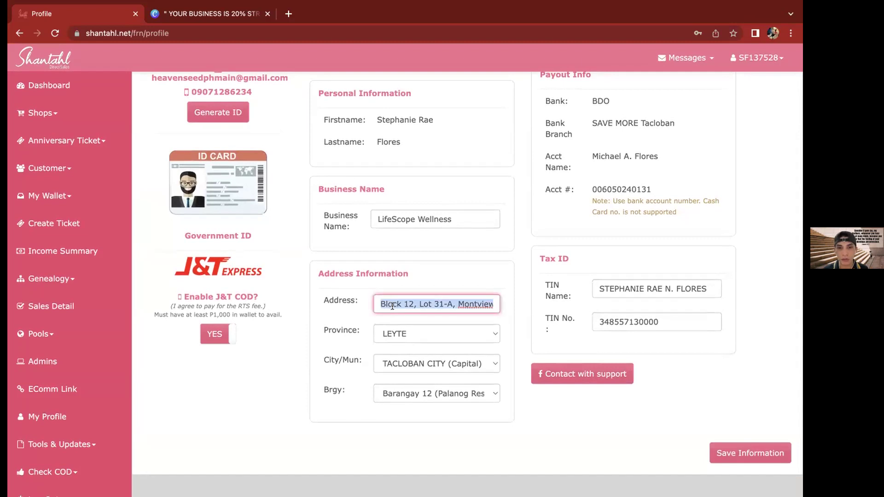
triple_click(338, 275)
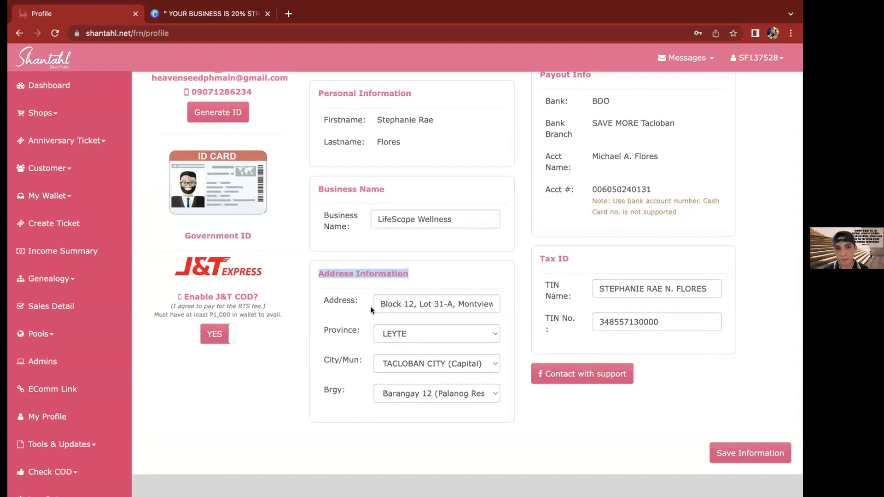
left_click(391, 332)
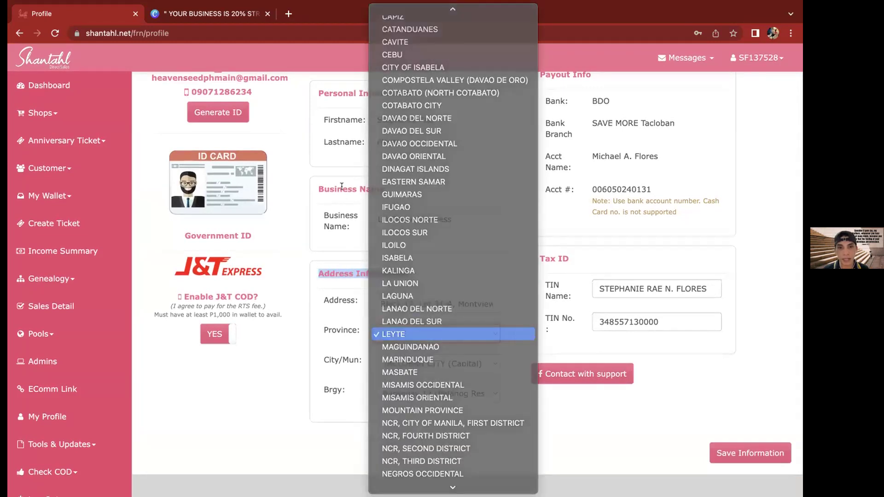
key("Escape")
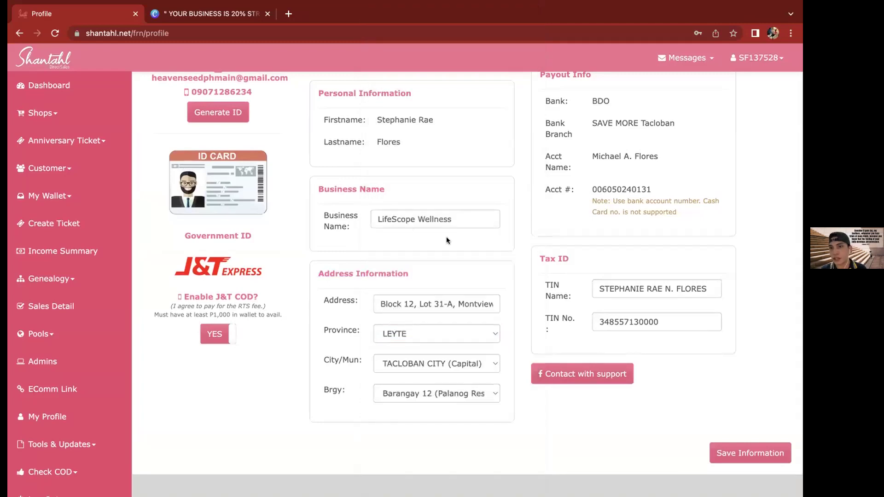
key("shift+Tab")
key("shift+Tab")
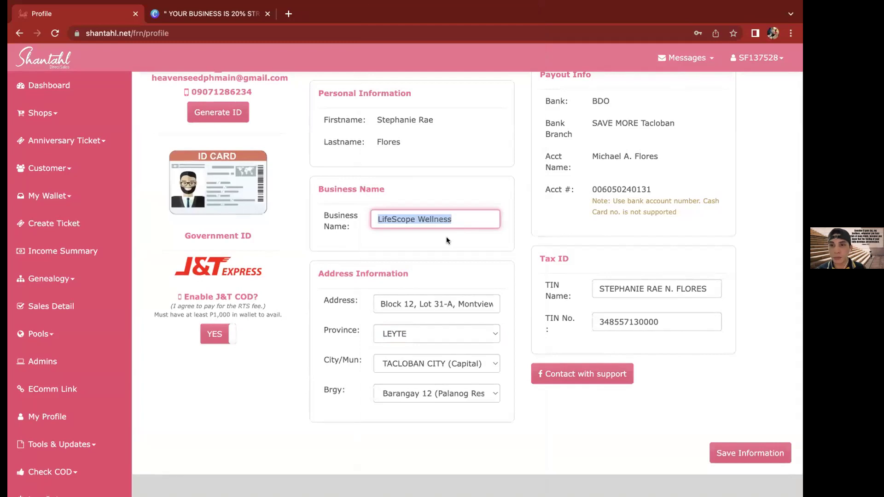
left_click(446, 238)
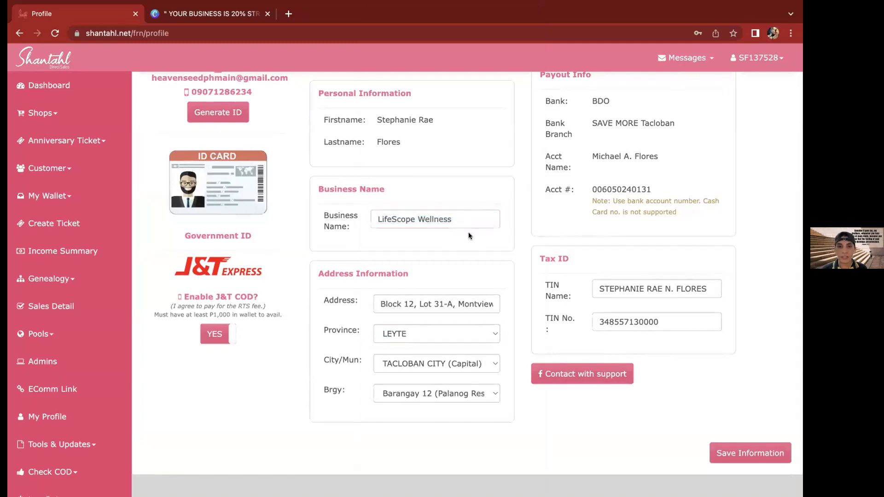
scroll(410, 390, "down", 1)
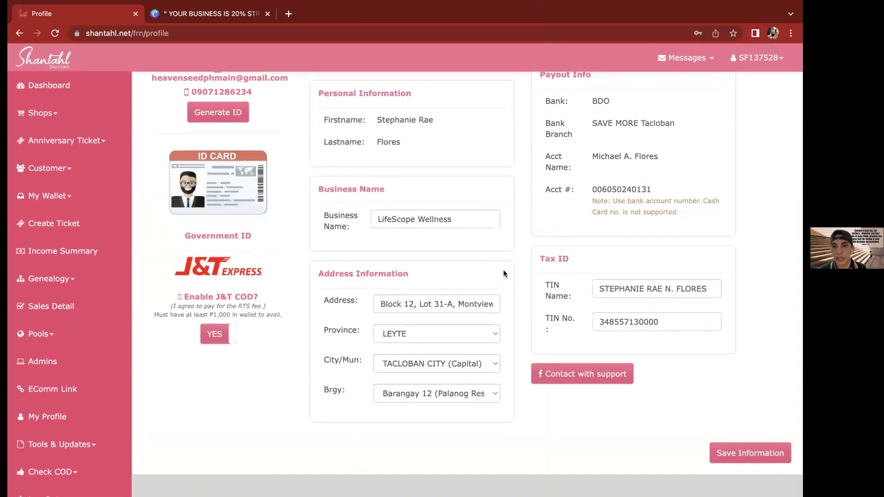
scroll(567, 249, "up", 2)
scroll(622, 107, "up", 2)
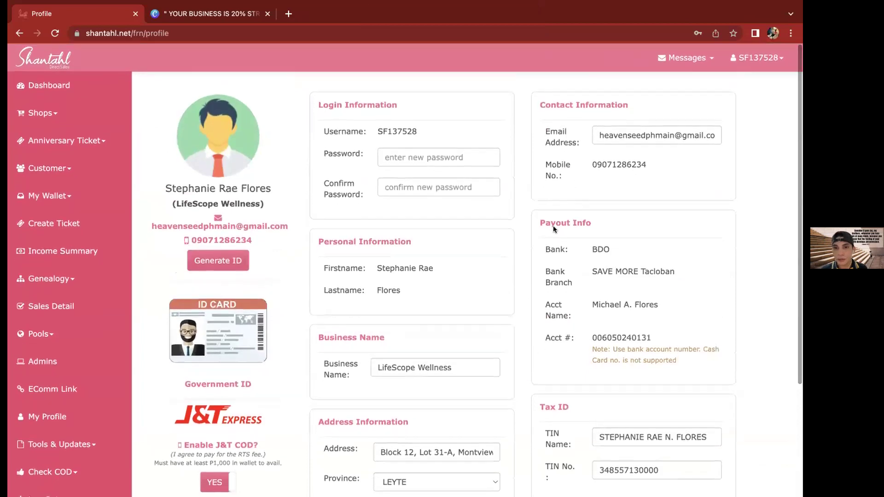
triple_click(585, 223)
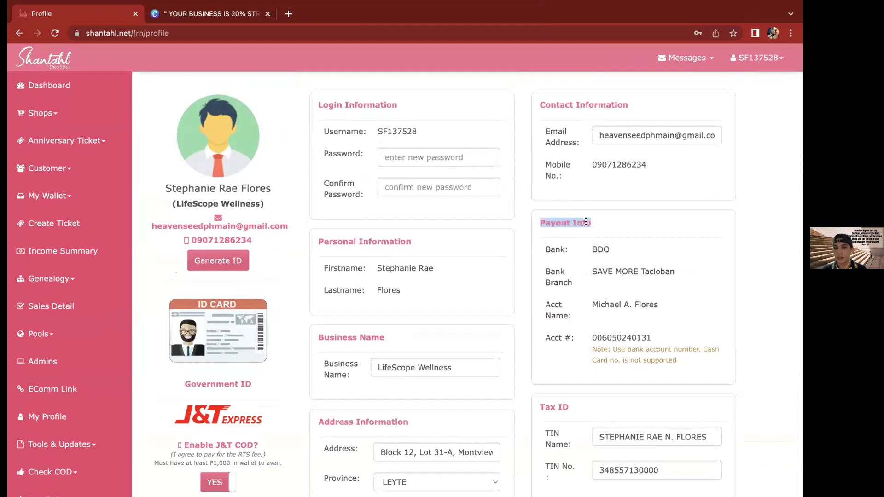
left_click(585, 221)
double_click(585, 223)
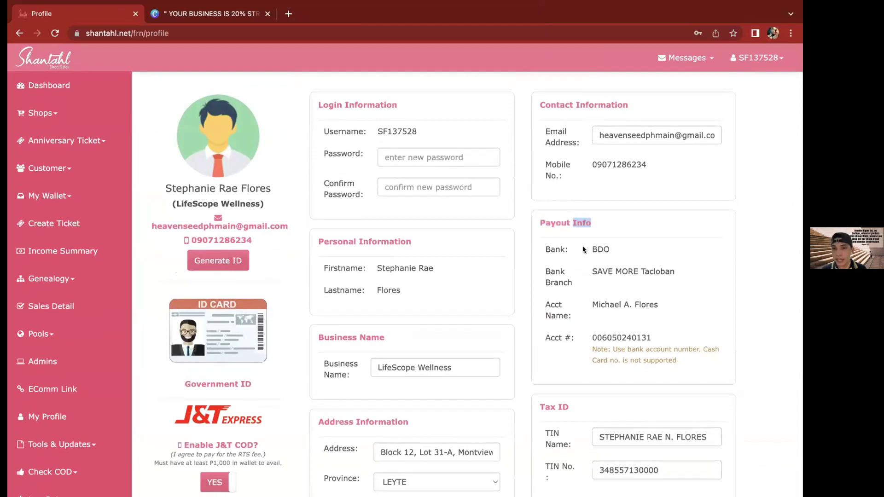
left_click(587, 224)
triple_click(588, 222)
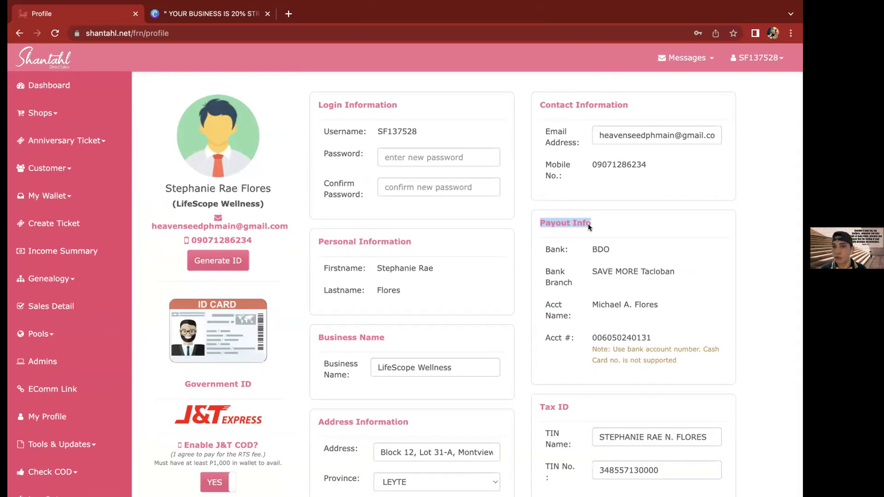
double_click(596, 248)
left_click(596, 247)
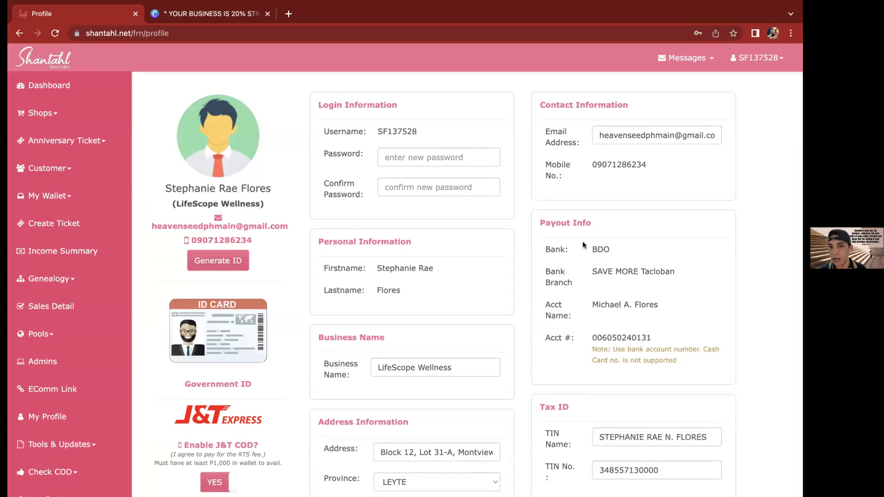
double_click(594, 248)
triple_click(594, 249)
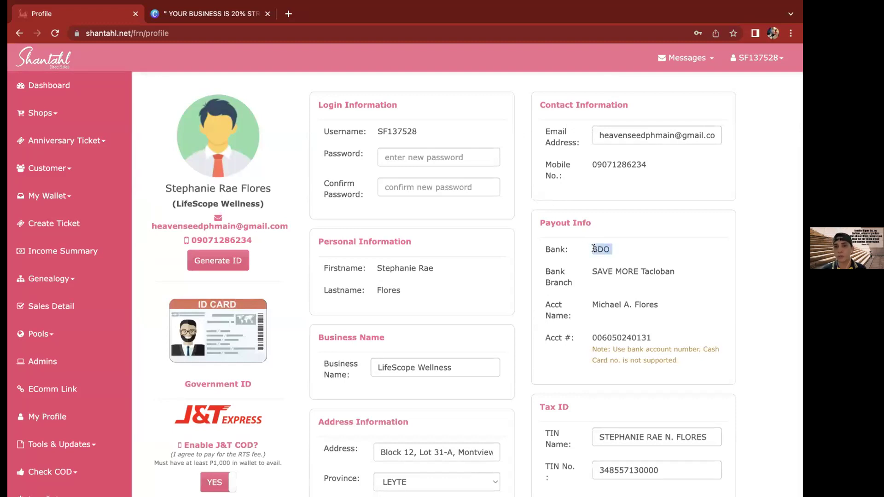
left_click(565, 289)
scroll(565, 289, "down", 3)
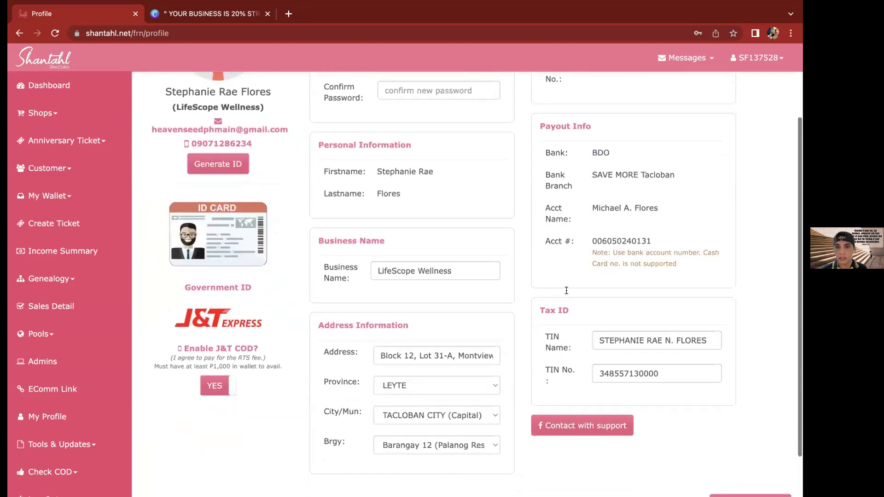
scroll(566, 290, "down", 2)
triple_click(561, 256)
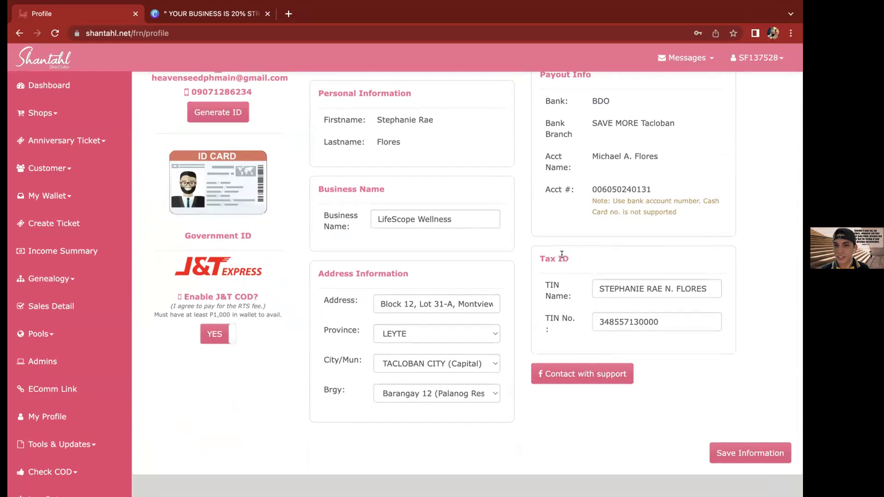
left_click(559, 301)
triple_click(560, 296)
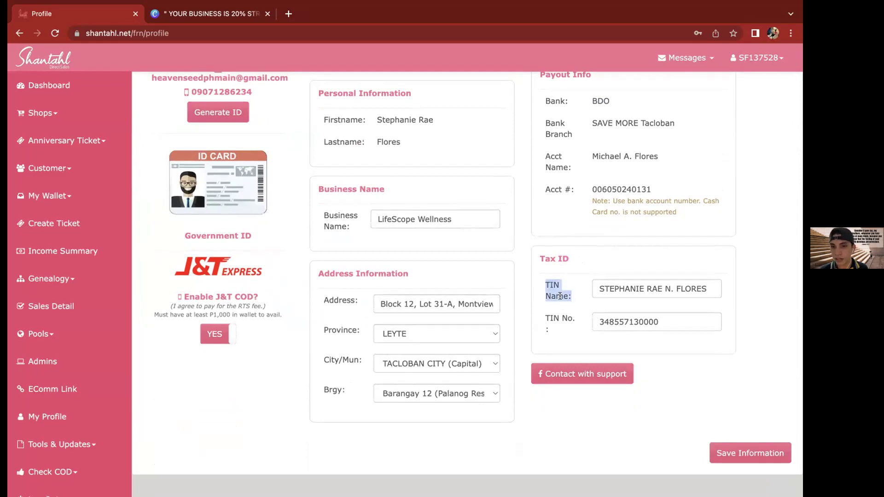
left_click(560, 257)
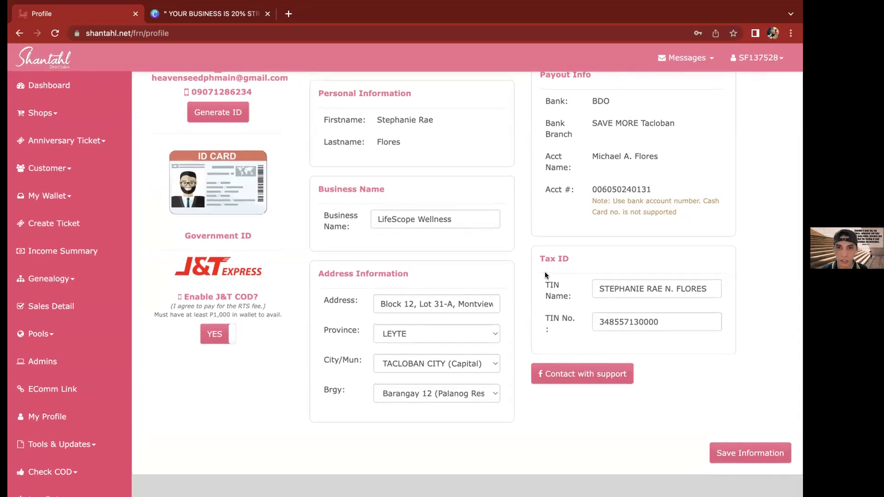
scroll(545, 274, "up", 3)
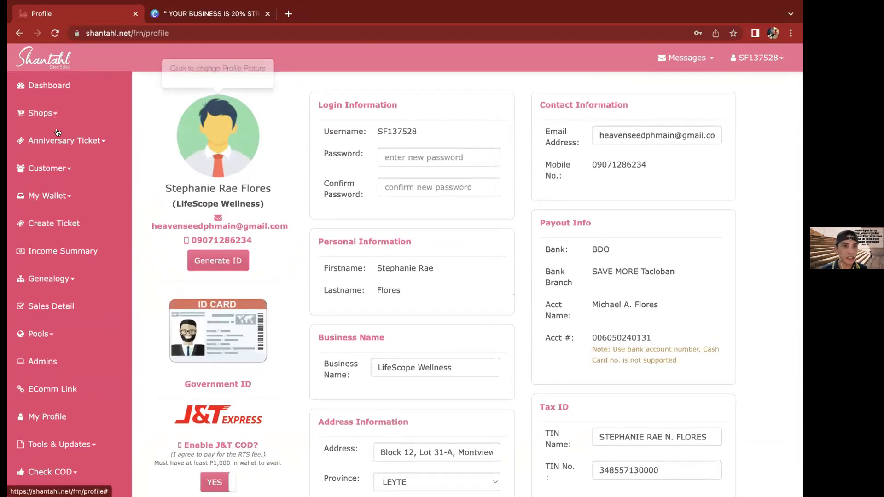
Open Shop Now from the Shops menu in the sidebar
left_click(58, 115)
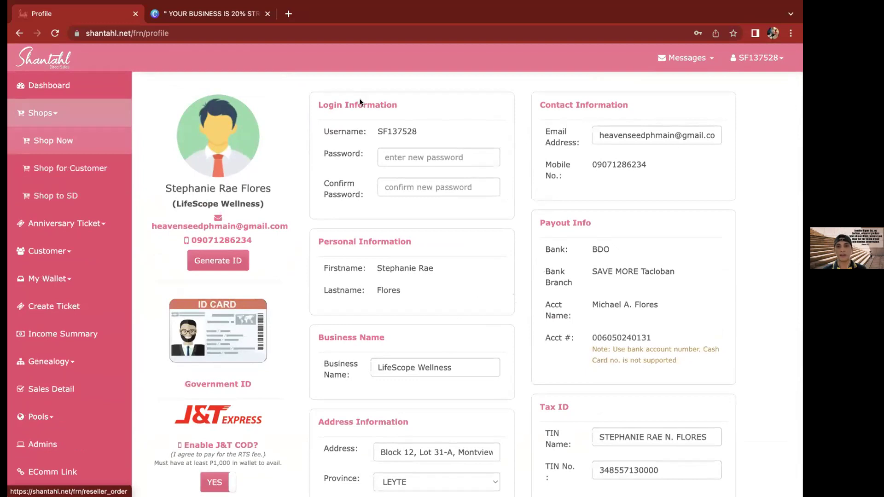
left_click(52, 141)
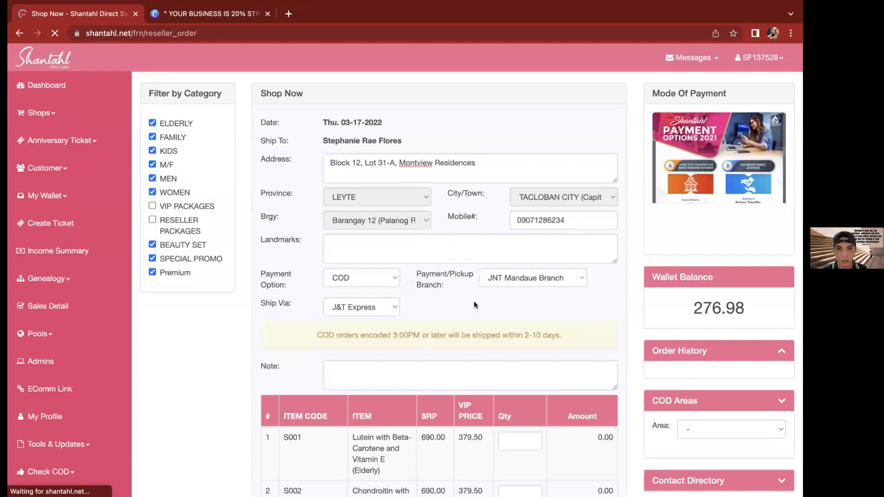
left_click(382, 313)
left_click(443, 299)
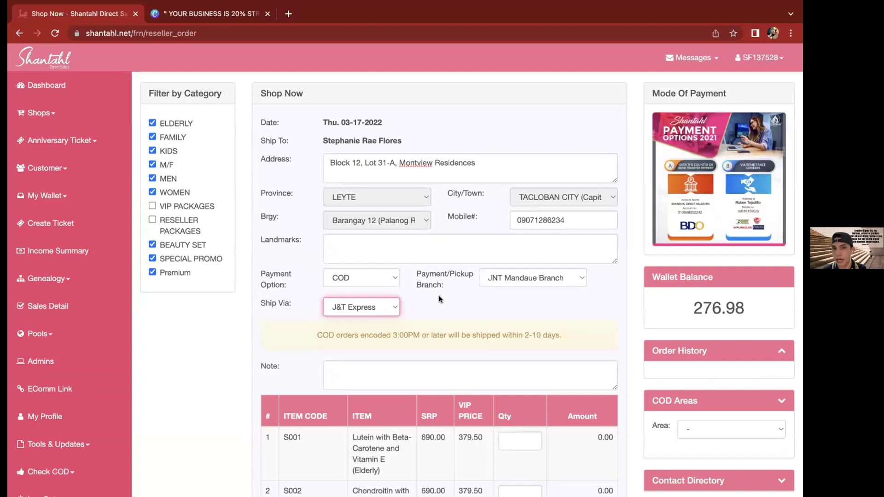
left_click(388, 304)
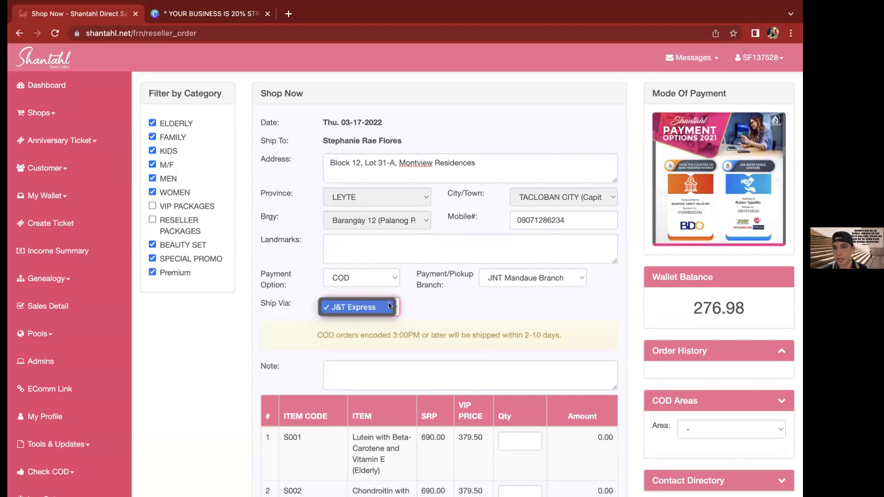
left_click(419, 296)
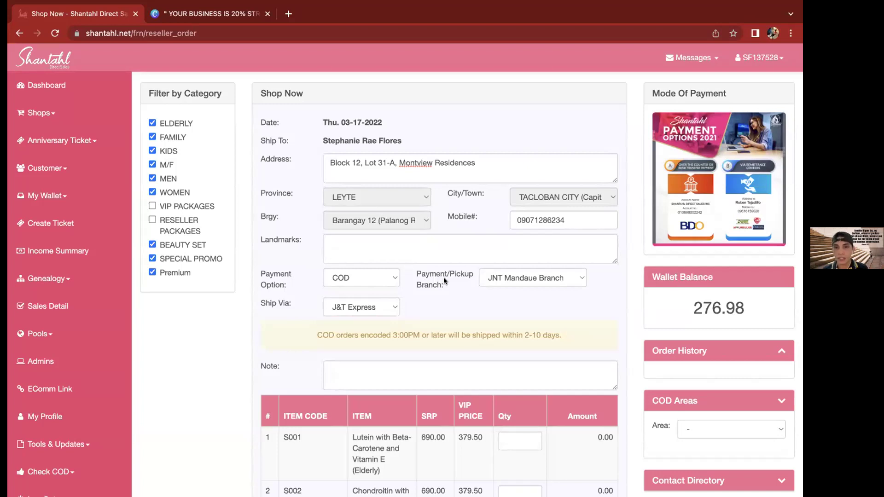
left_click(543, 278)
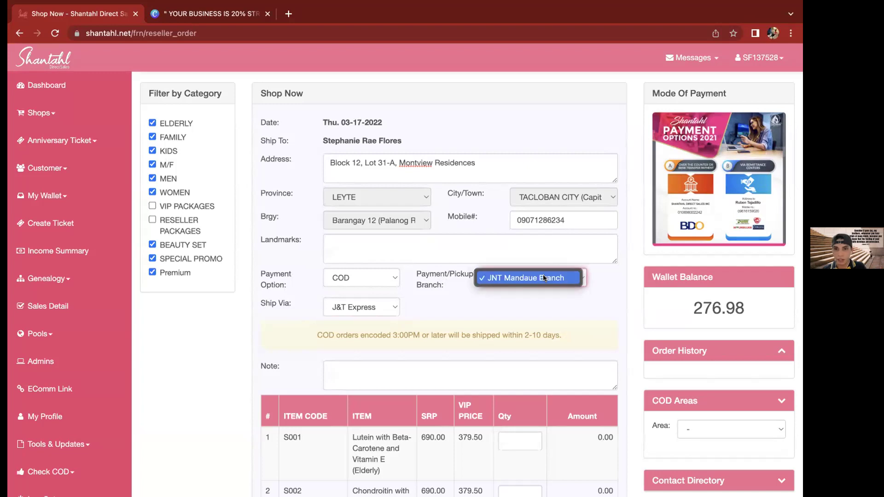
left_click(439, 283)
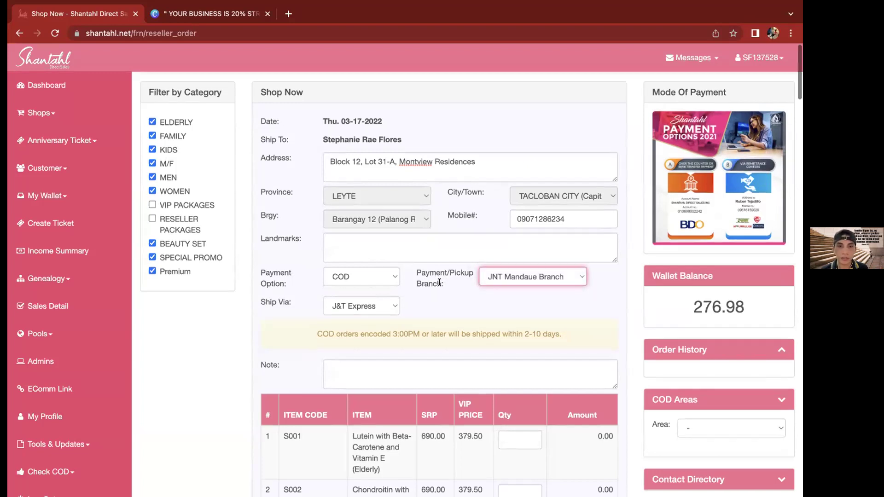
scroll(439, 283, "down", 1)
left_click(373, 265)
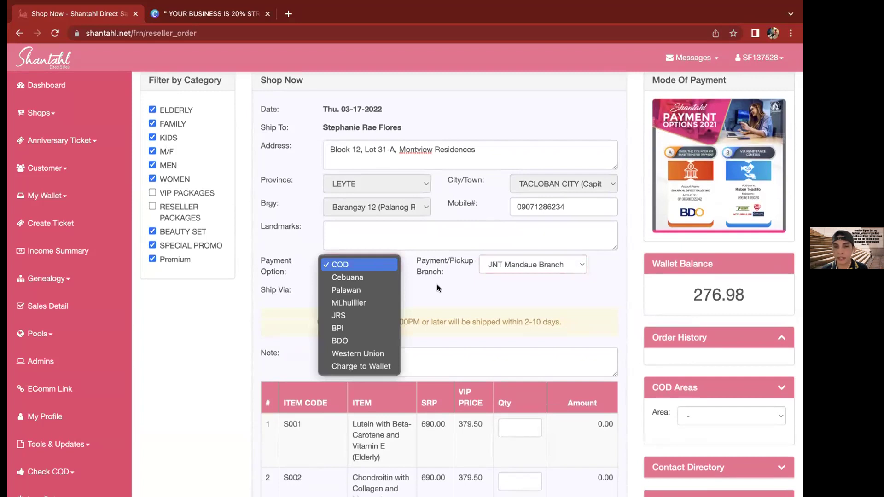
left_click(377, 256)
left_click(374, 265)
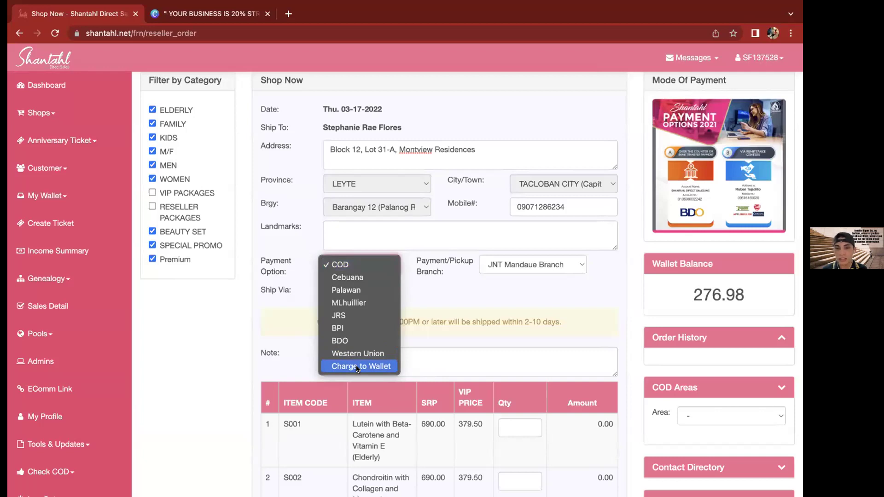
left_click(477, 320)
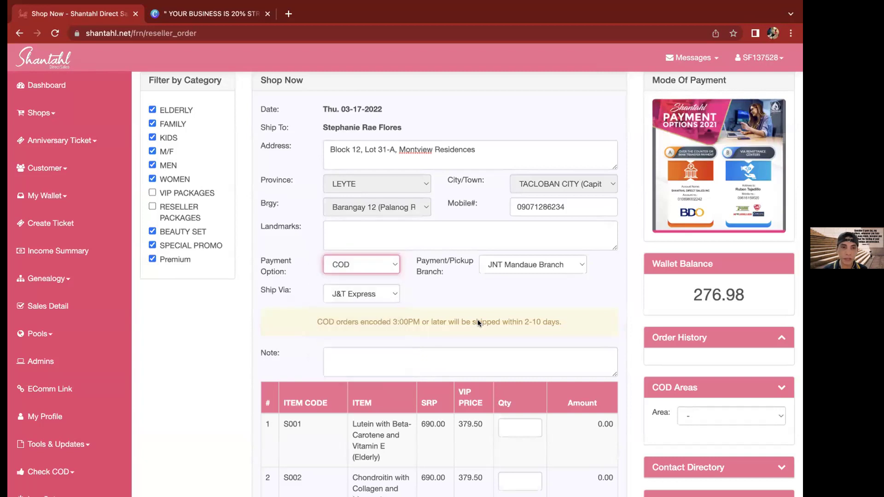
scroll(477, 320, "down", 1)
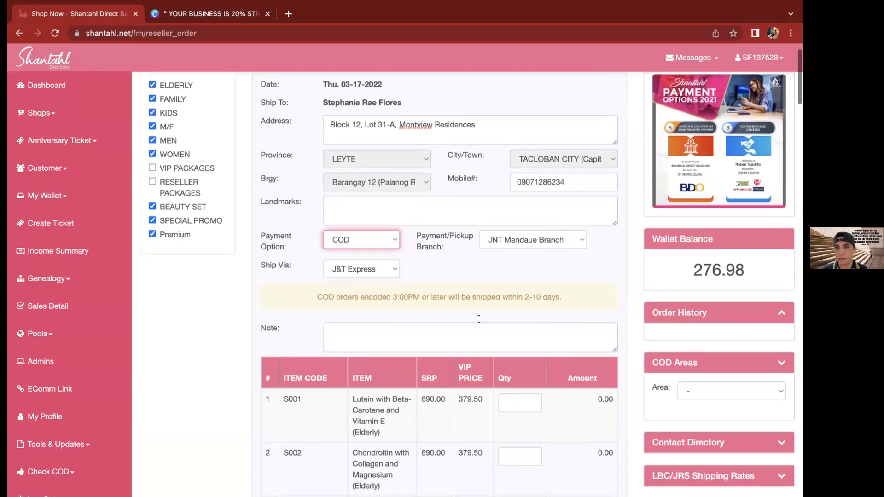
scroll(630, 50, "up", 2)
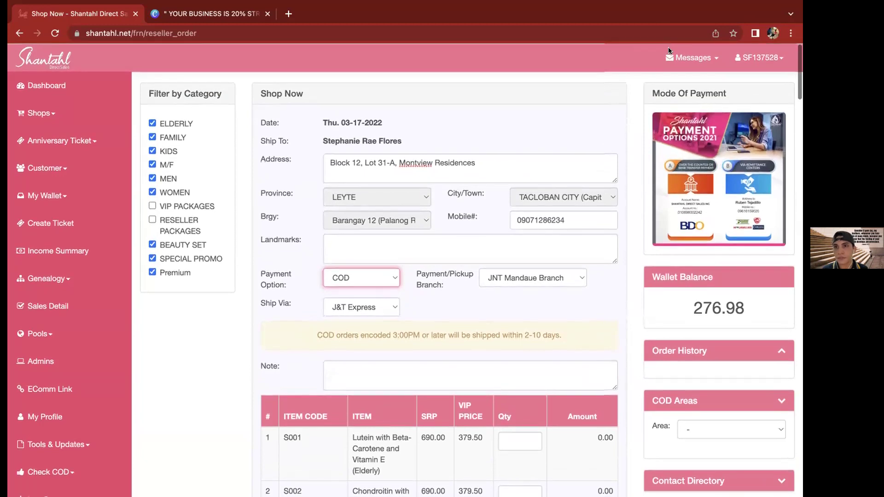
left_click(608, 295)
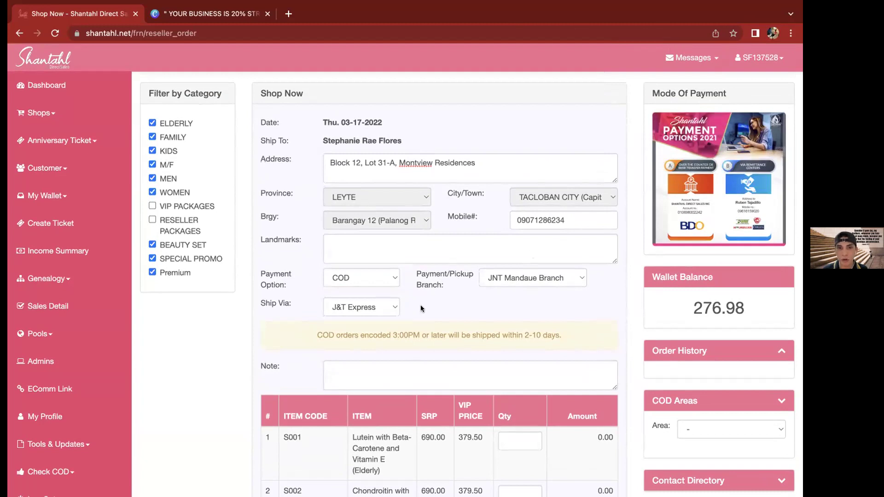
scroll(421, 309, "down", 3)
scroll(420, 308, "down", 2)
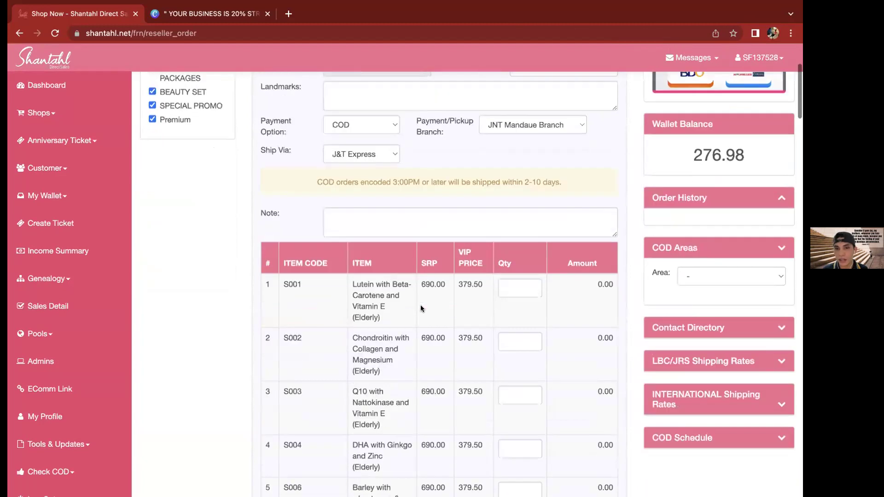
scroll(421, 309, "down", 7)
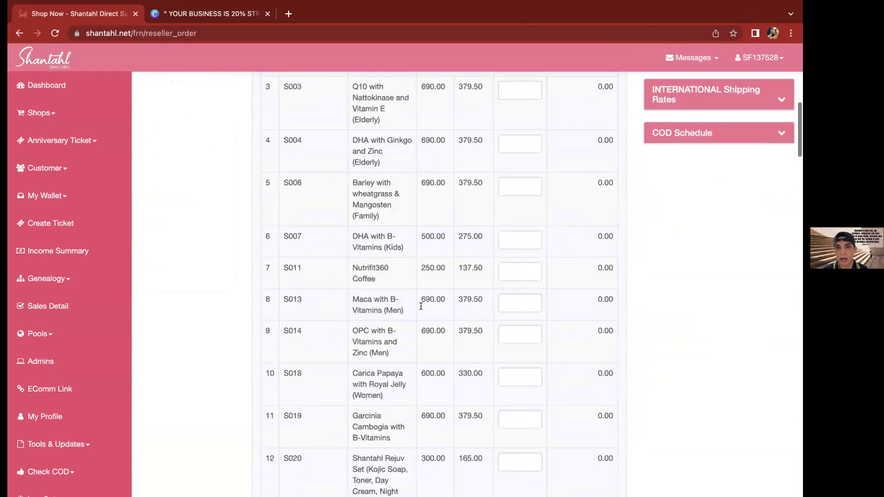
scroll(420, 309, "down", 10)
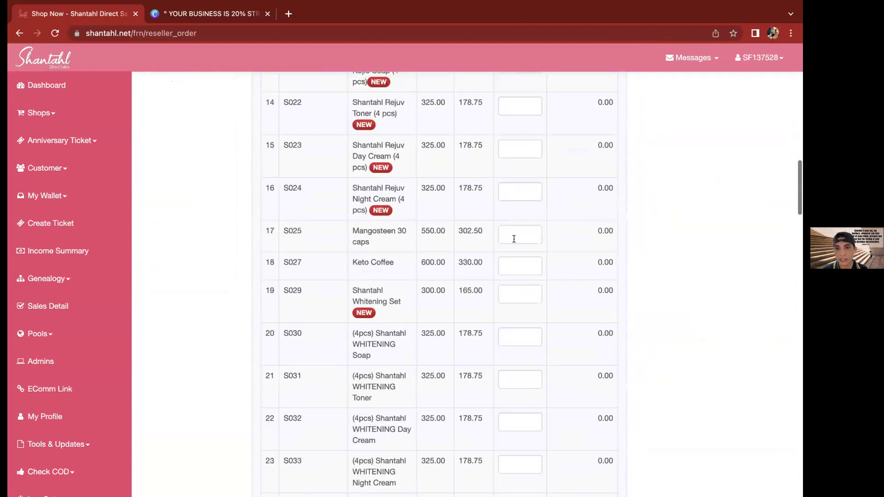
scroll(514, 238, "down", 4)
scroll(516, 237, "up", 14)
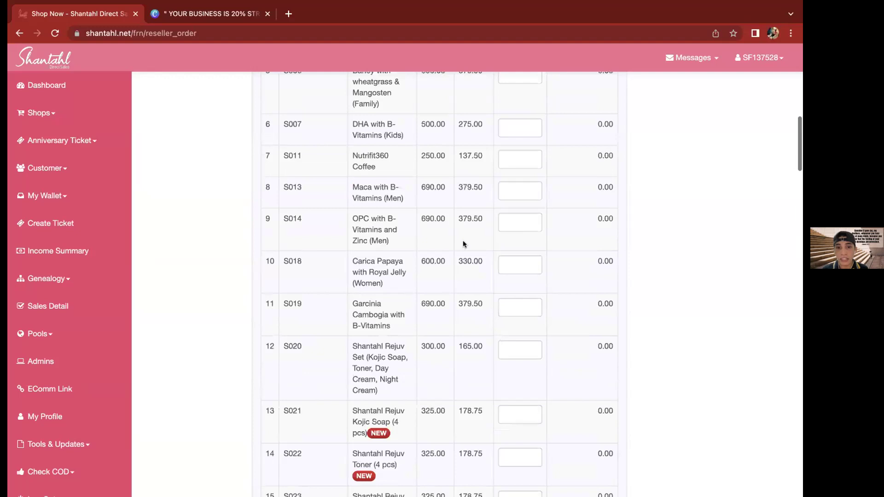
scroll(424, 236, "up", 6)
scroll(424, 236, "down", 2)
double_click(424, 235)
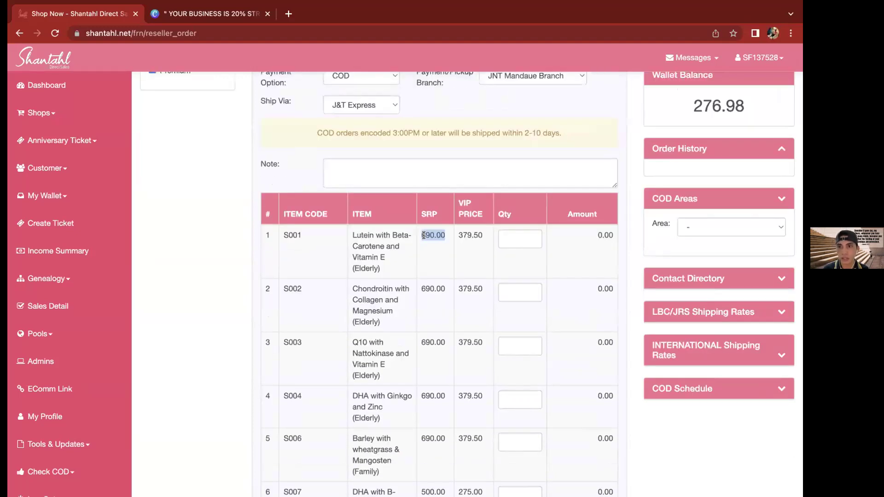
left_click(464, 230)
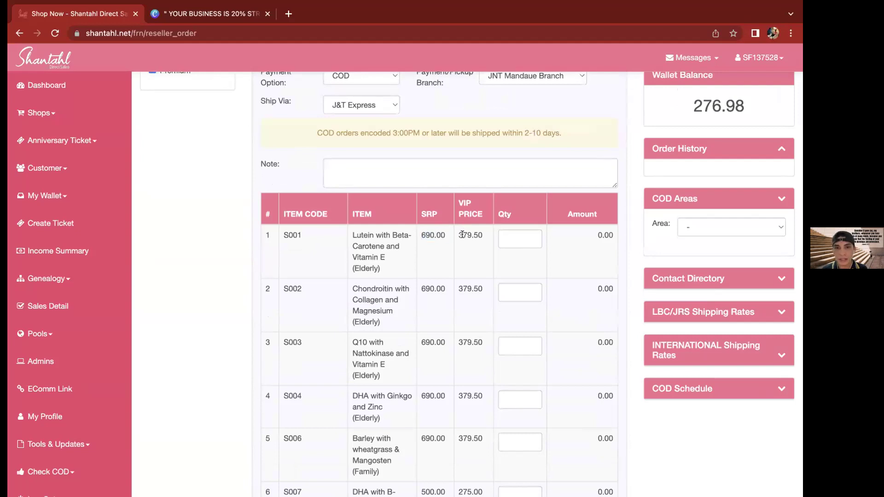
double_click(462, 234)
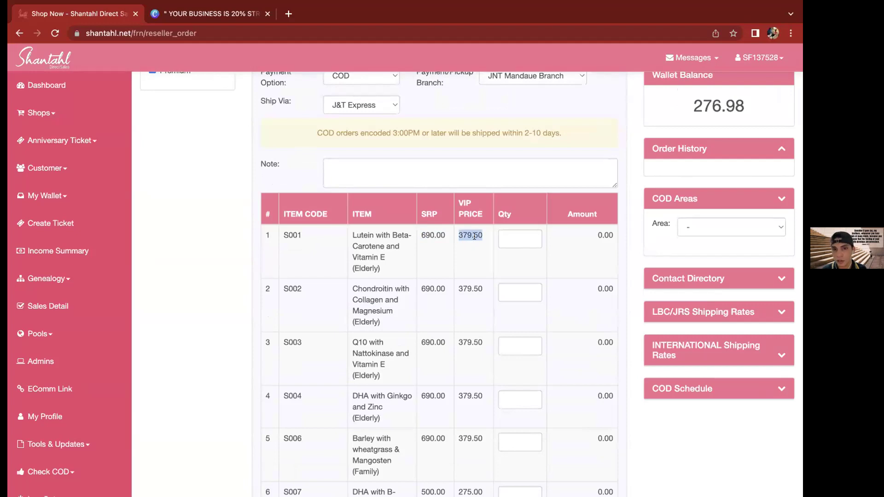
left_click(474, 236)
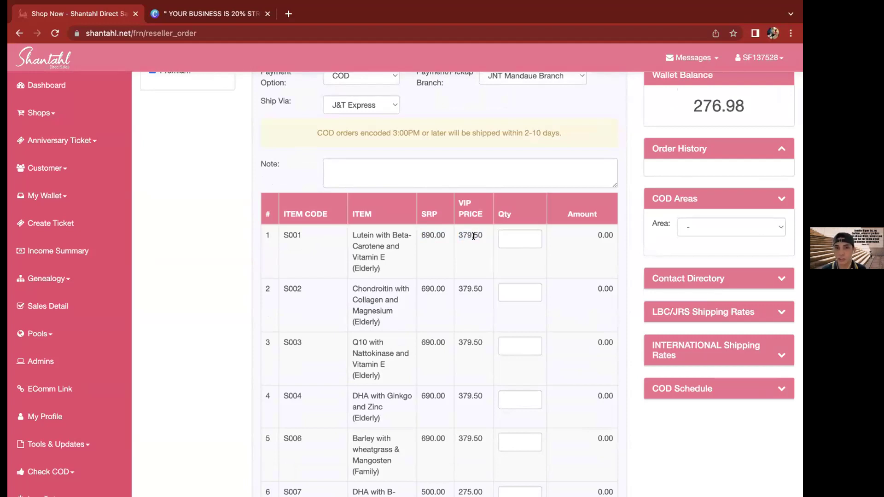
double_click(426, 235)
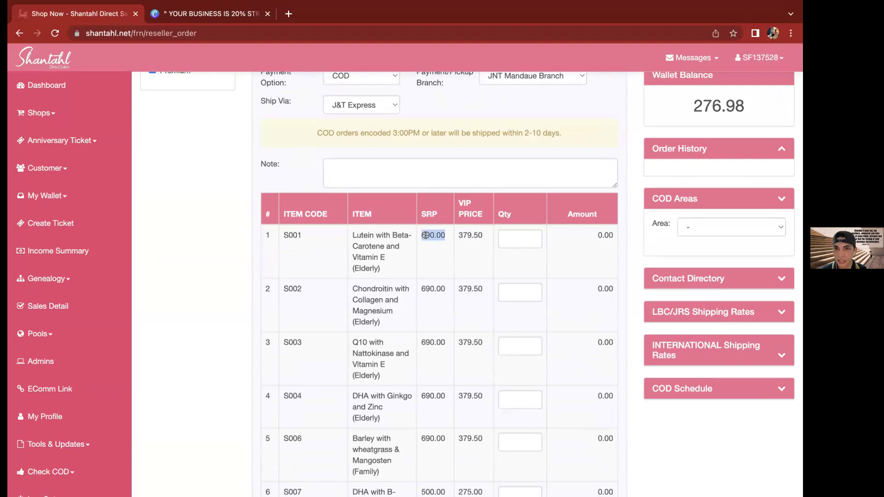
double_click(466, 235)
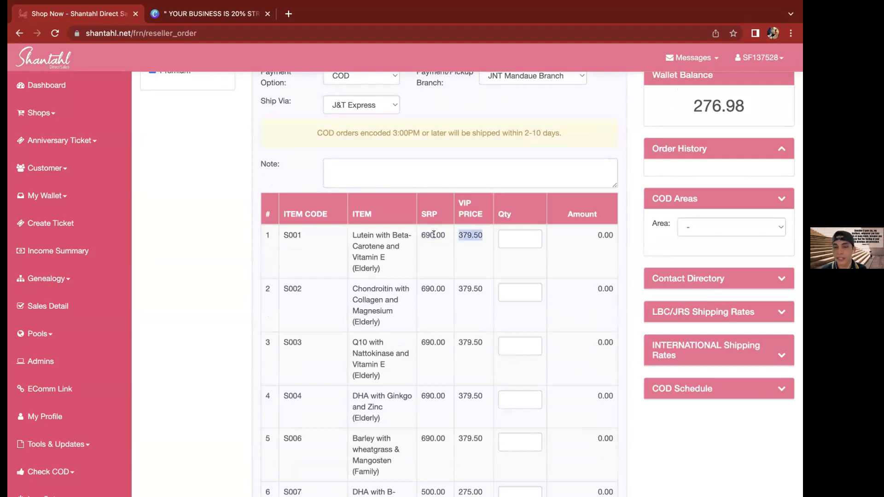
double_click(434, 235)
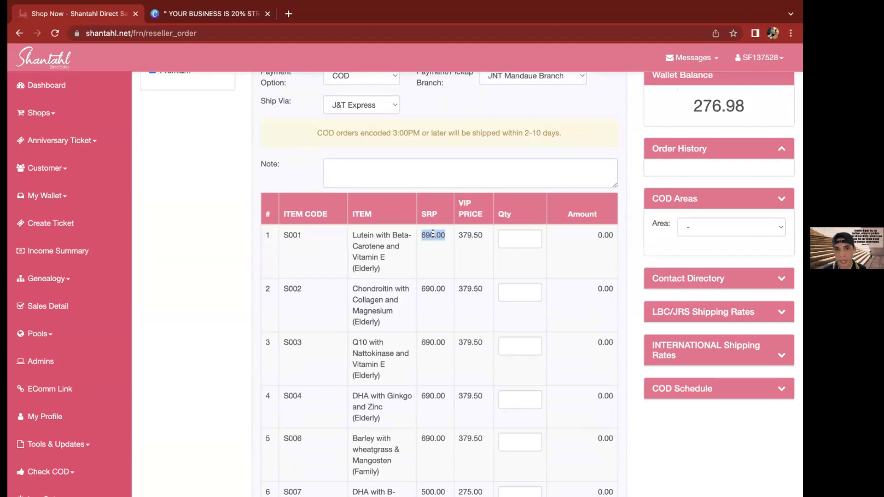
double_click(466, 235)
left_click(465, 234)
double_click(465, 235)
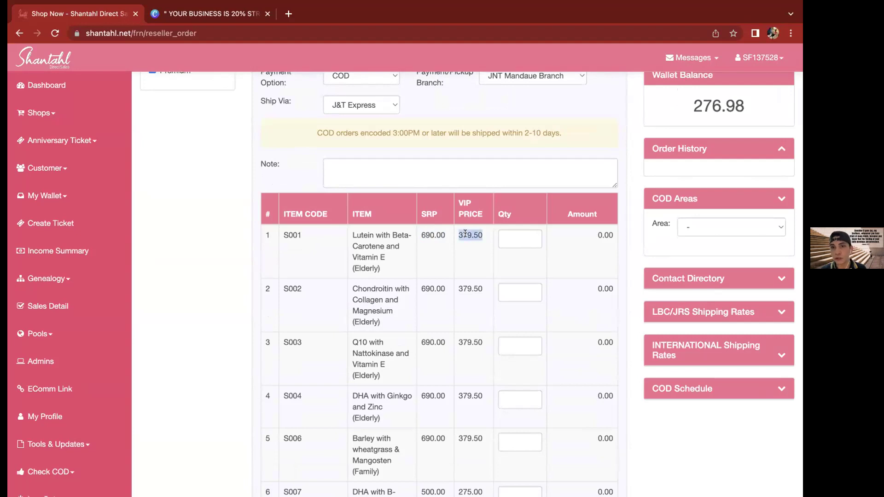
left_click(465, 233)
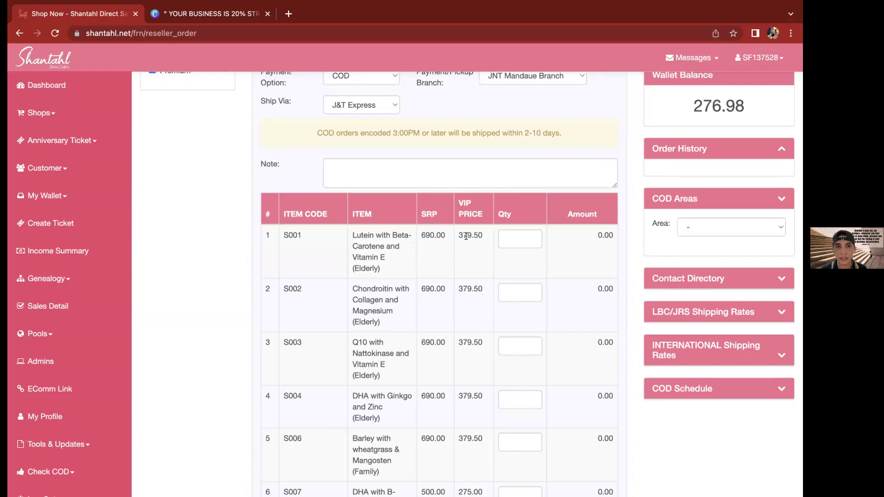
scroll(465, 237, "up", 2)
scroll(466, 236, "down", 2)
scroll(466, 236, "up", 1)
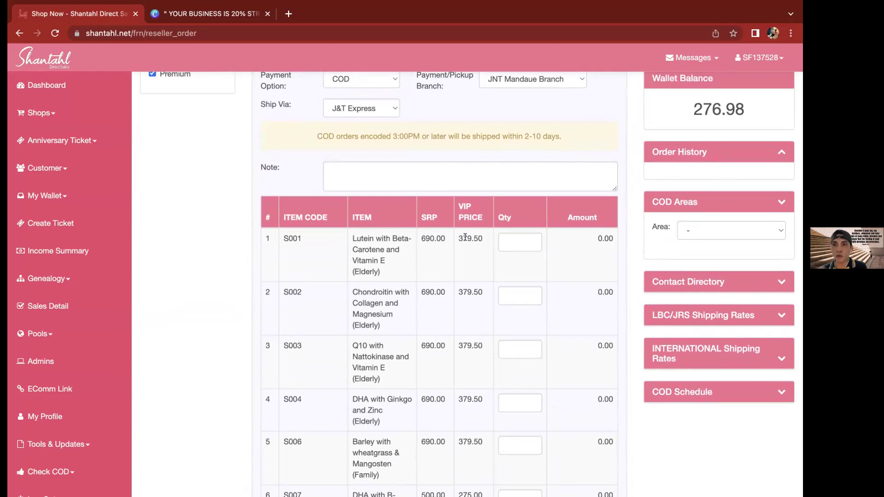
double_click(465, 237)
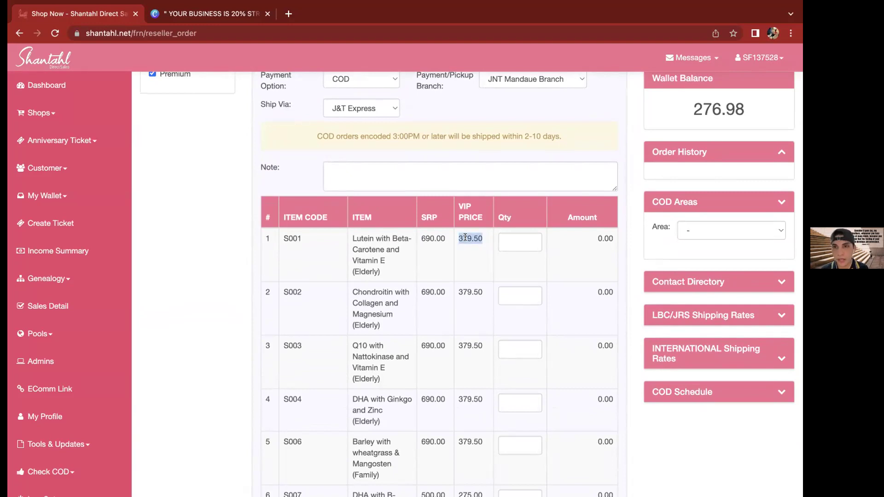
Enter quantity 1 for Lutein product S001, giving a 379.50 amount
left_click(519, 240)
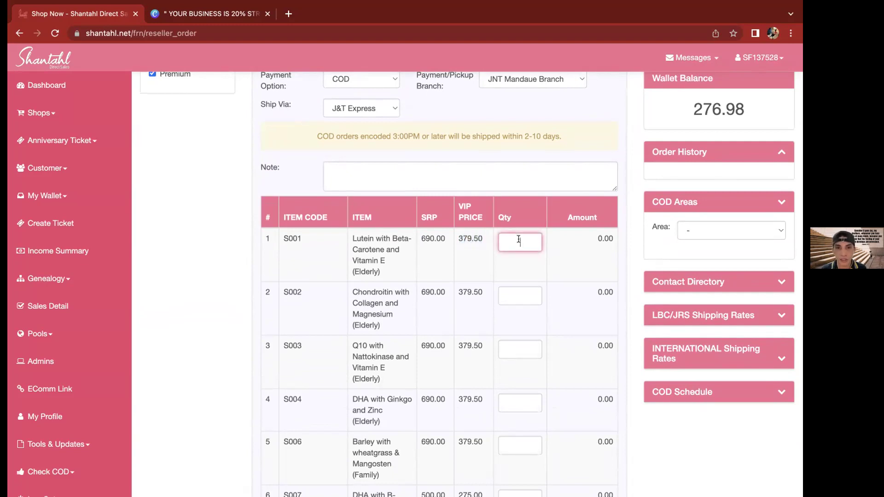
type("1")
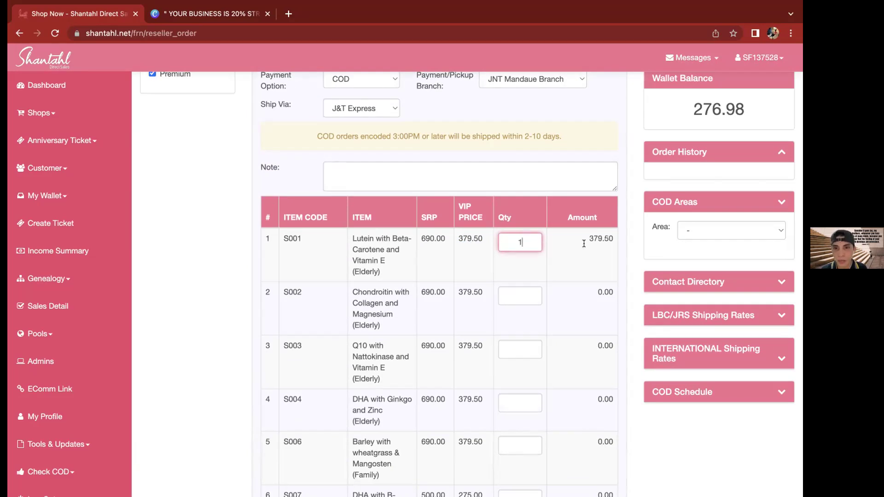
double_click(595, 236)
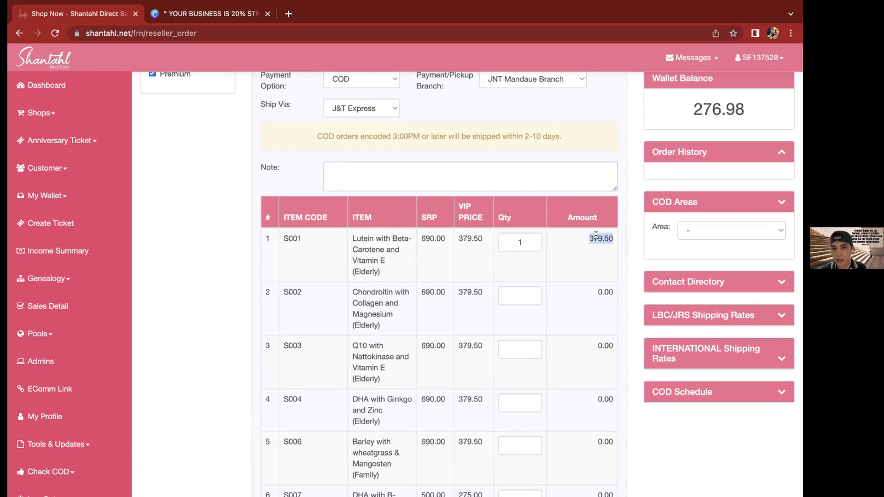
Check the 185 shipping fee and 564.50 net total at the bottom of the order
scroll(596, 236, "down", 12)
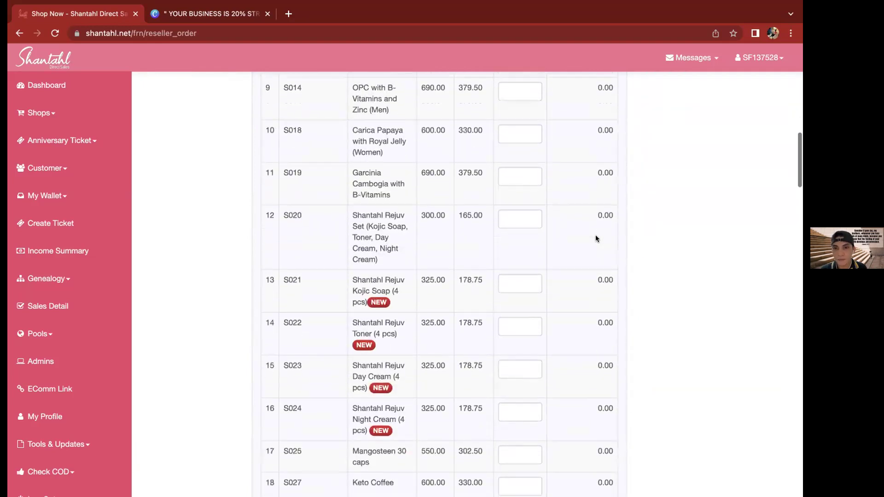
scroll(596, 235, "down", 10)
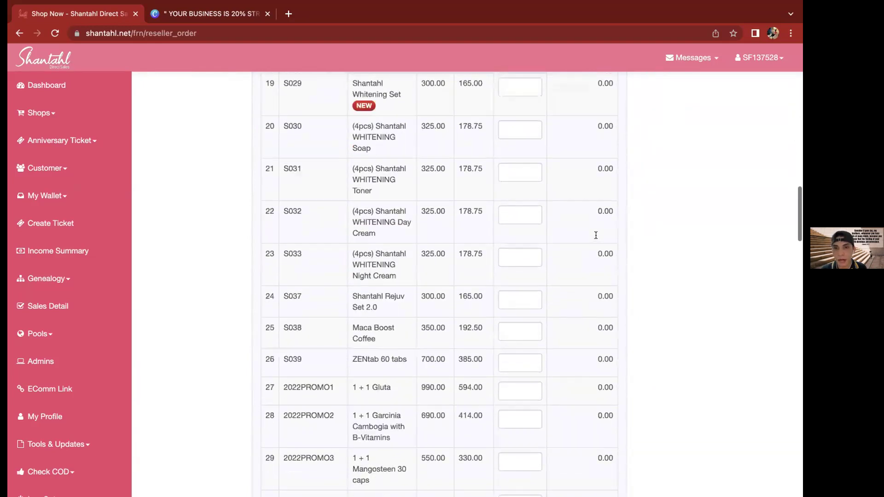
scroll(595, 235, "down", 9)
scroll(584, 403, "down", 16)
scroll(606, 385, "down", 15)
double_click(606, 387)
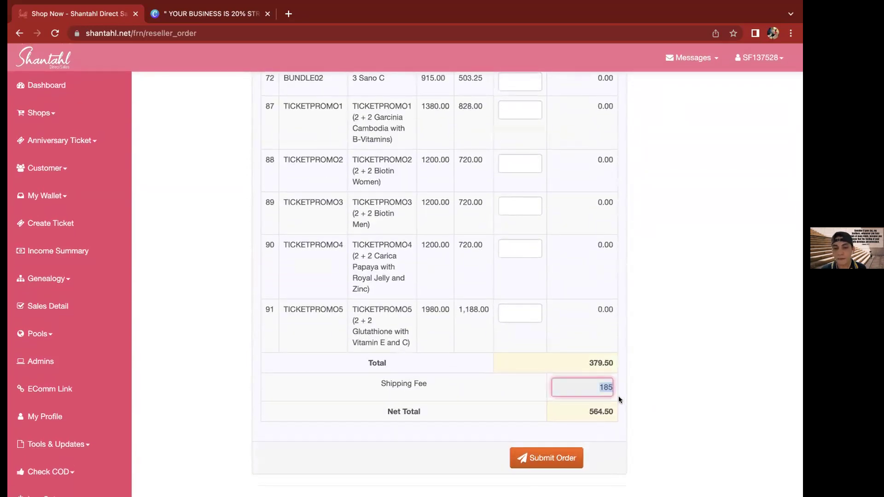
left_click(619, 397)
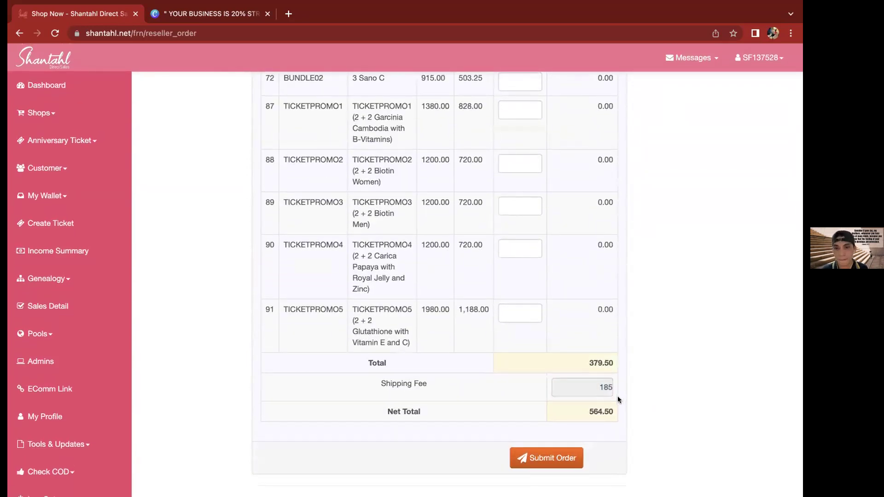
double_click(606, 386)
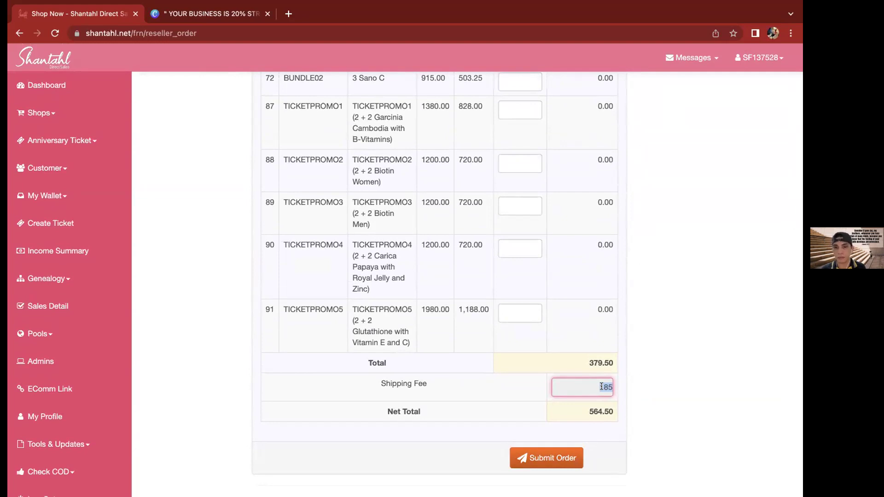
left_click(601, 386)
scroll(584, 346, "down", 1)
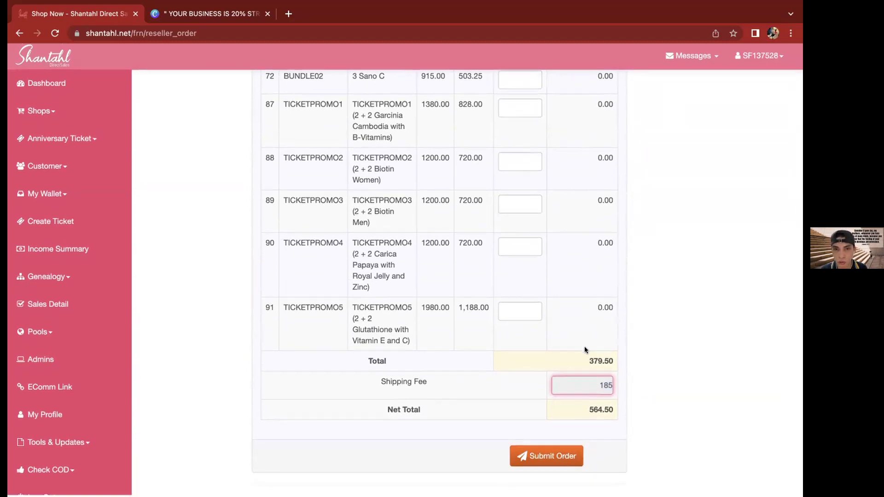
left_click(548, 458)
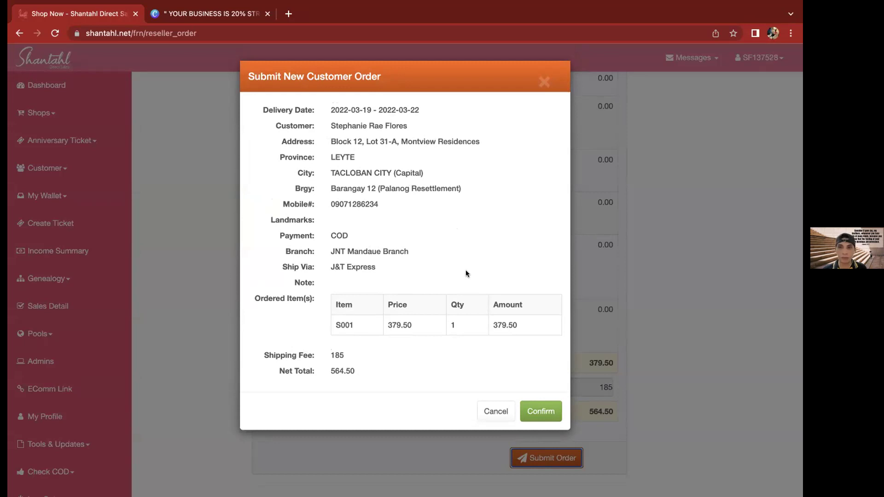
triple_click(424, 269)
left_click(422, 268)
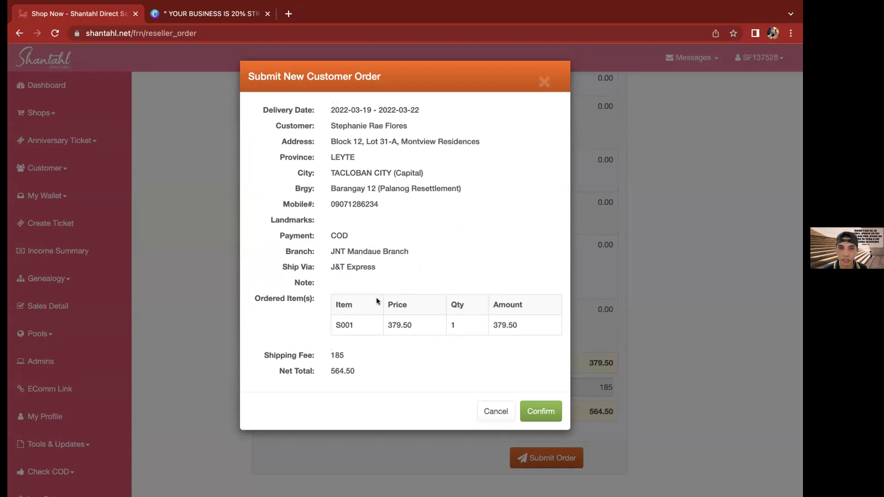
left_click(455, 346)
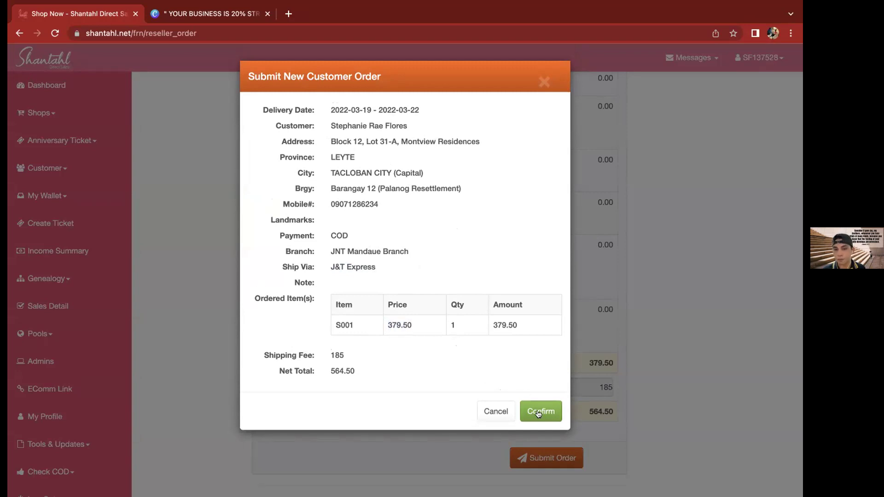
left_click(544, 81)
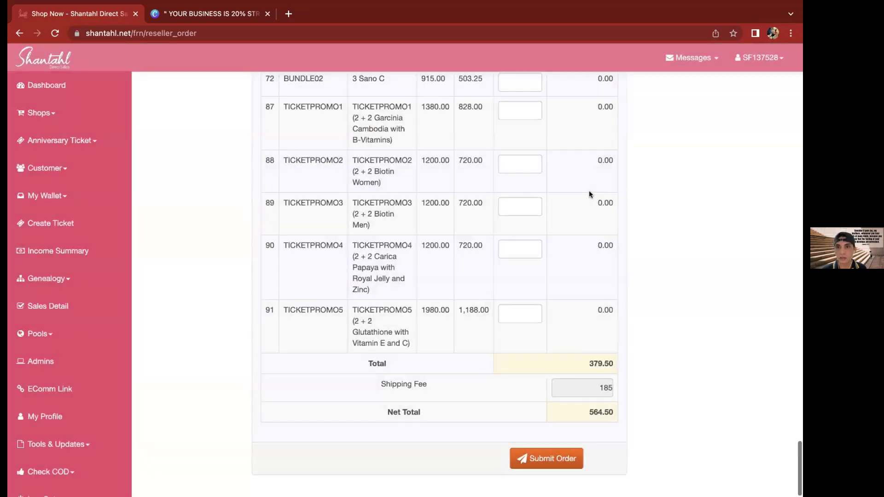
scroll(589, 191, "up", 9)
scroll(590, 193, "up", 20)
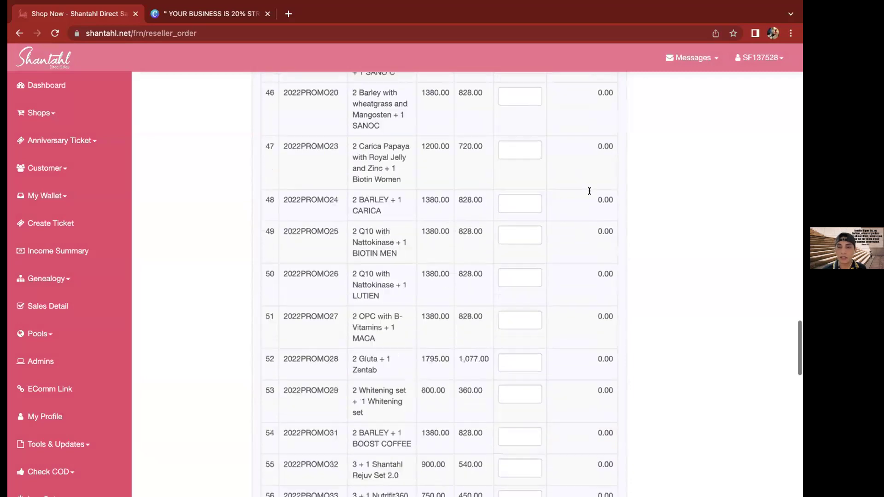
scroll(589, 191, "up", 17)
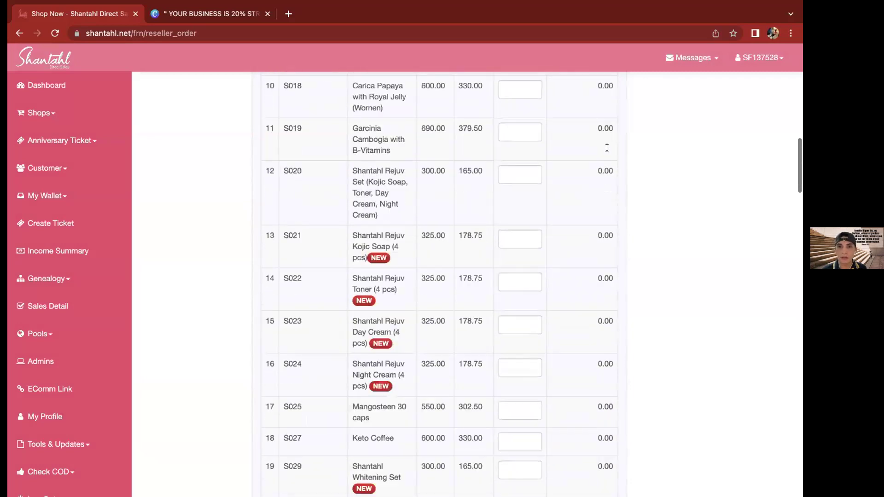
scroll(605, 133, "up", 3)
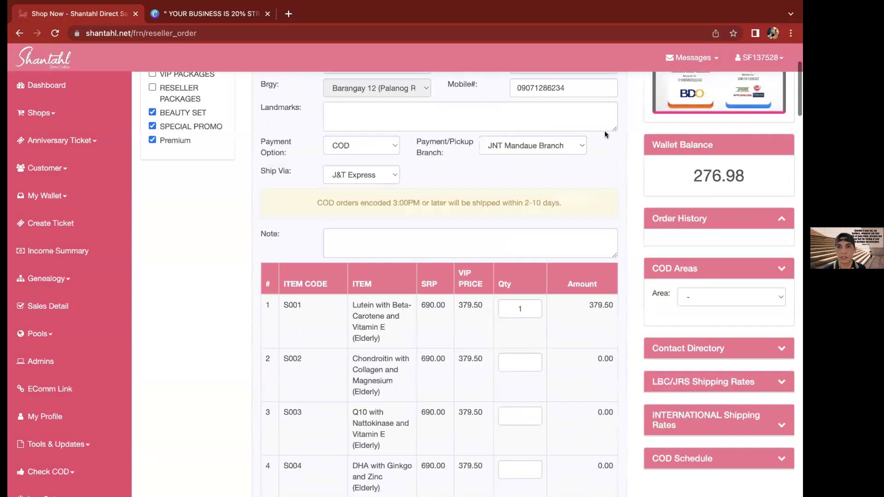
scroll(605, 134, "up", 2)
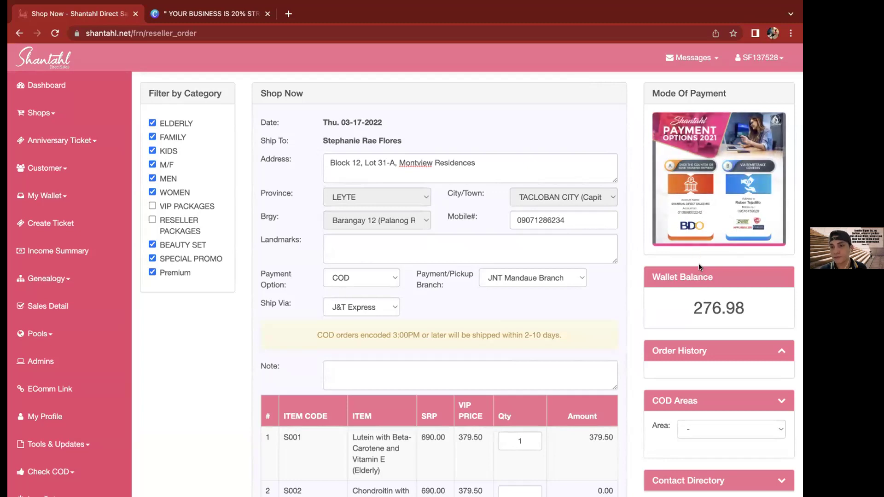
scroll(699, 262, "down", 1)
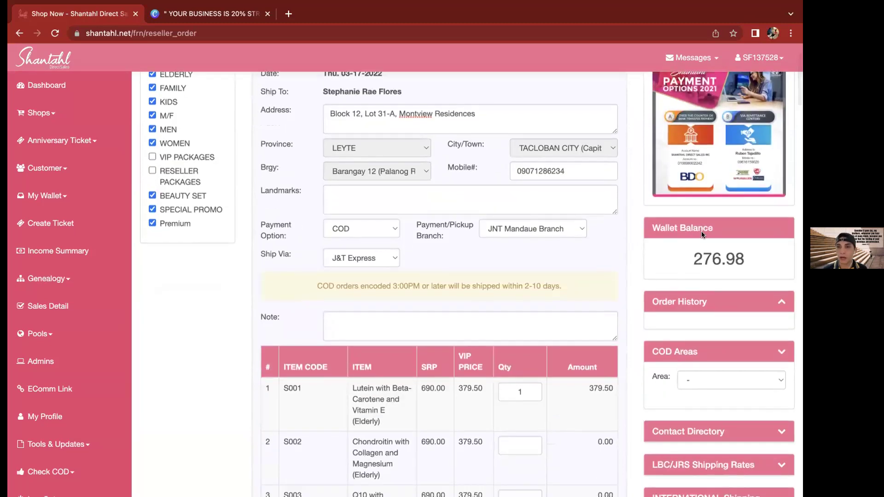
double_click(699, 256)
left_click(686, 259)
scroll(777, 123, "down", 1)
scroll(777, 124, "down", 2)
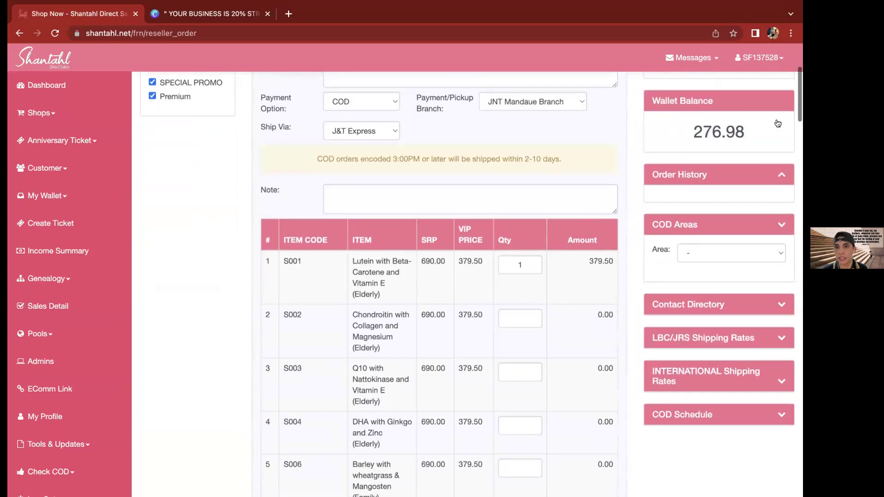
scroll(778, 124, "down", 1)
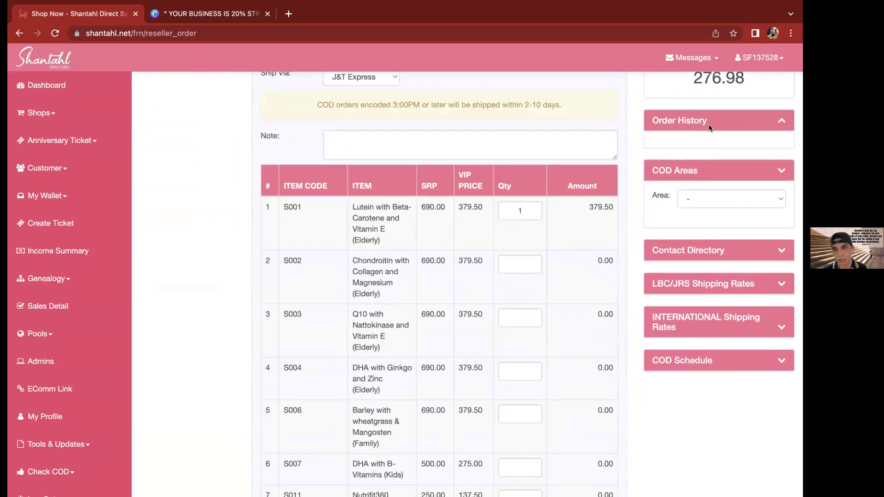
left_click(725, 196)
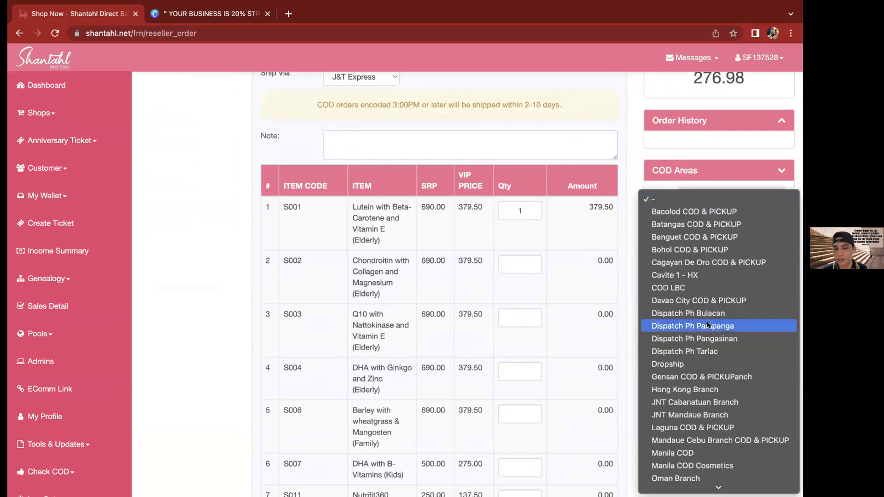
scroll(707, 325, "down", 5)
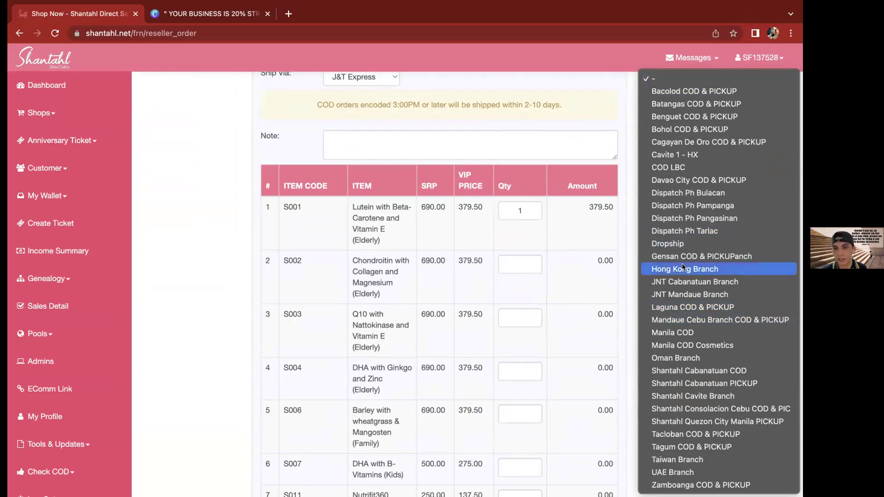
left_click(629, 73)
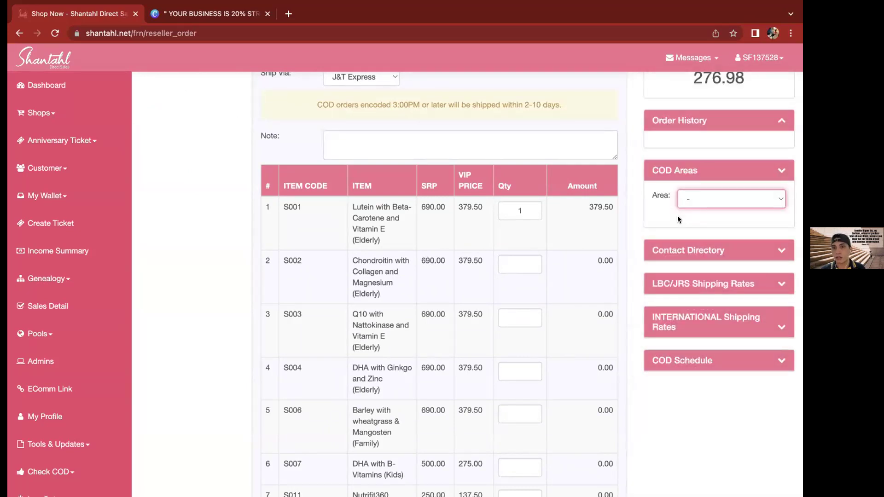
scroll(712, 184, "down", 3)
scroll(712, 181, "up", 3)
scroll(712, 181, "down", 1)
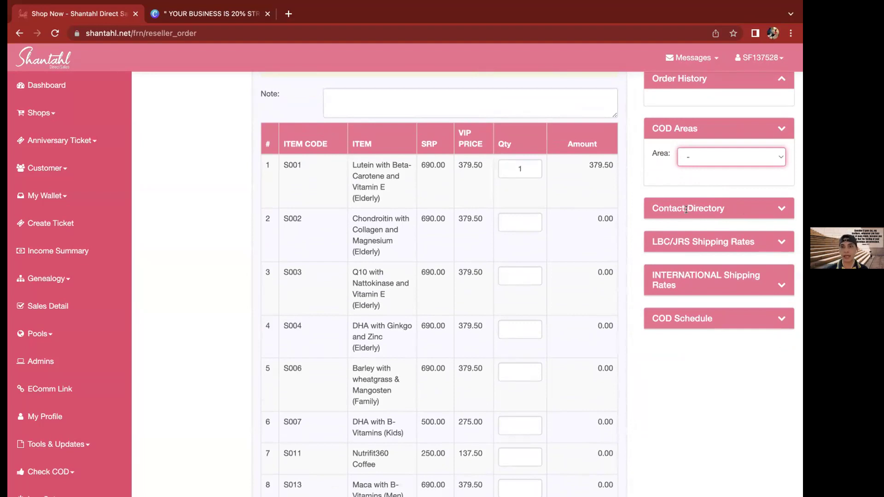
left_click(782, 208)
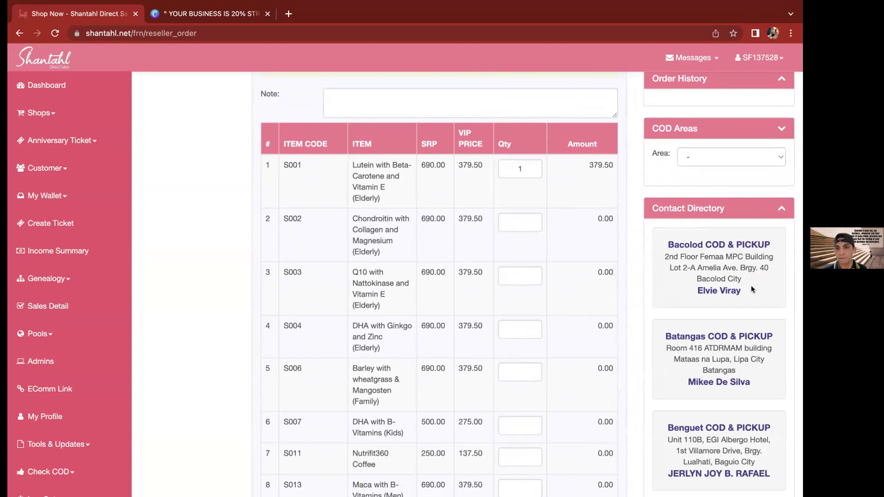
scroll(751, 289, "down", 2)
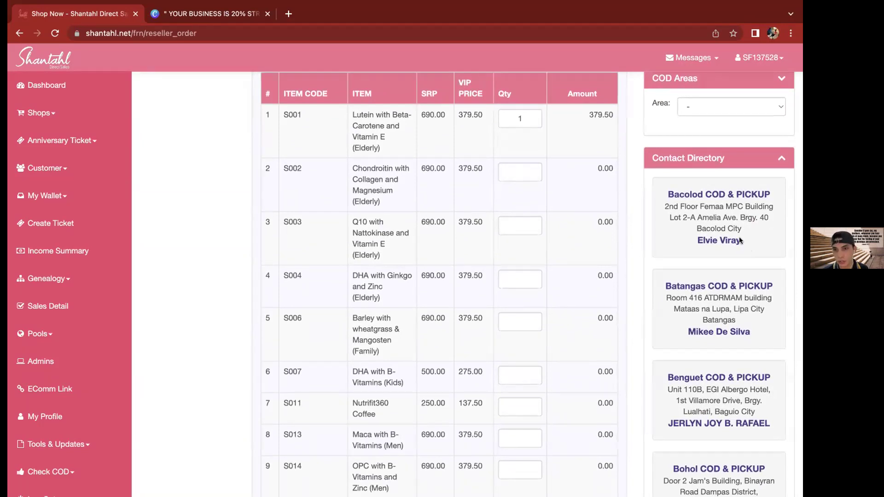
scroll(739, 237, "down", 4)
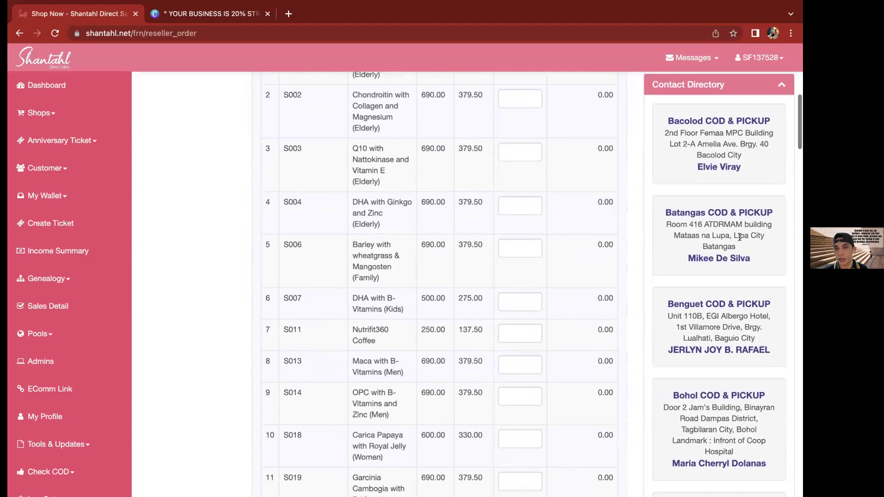
scroll(739, 237, "down", 5)
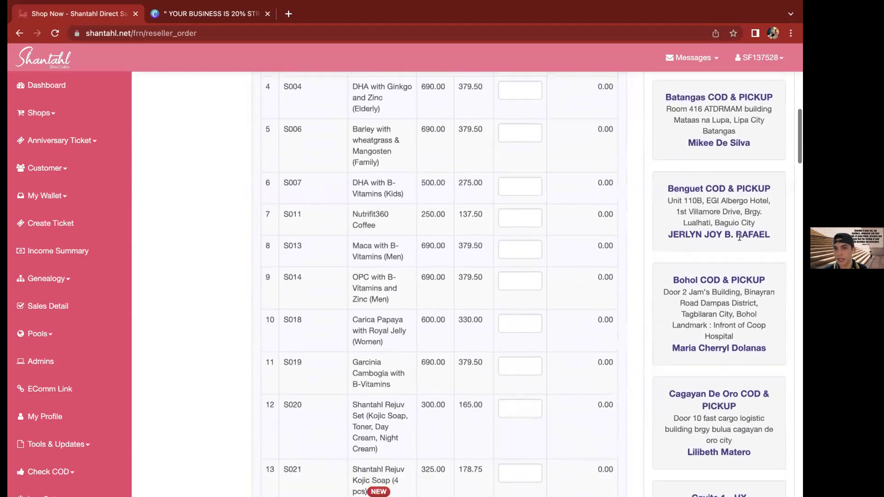
scroll(739, 236, "down", 2)
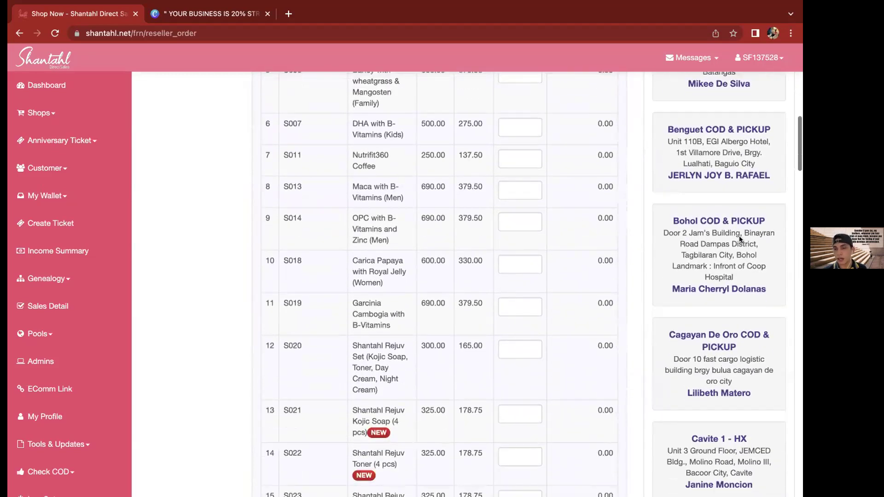
scroll(739, 237, "down", 8)
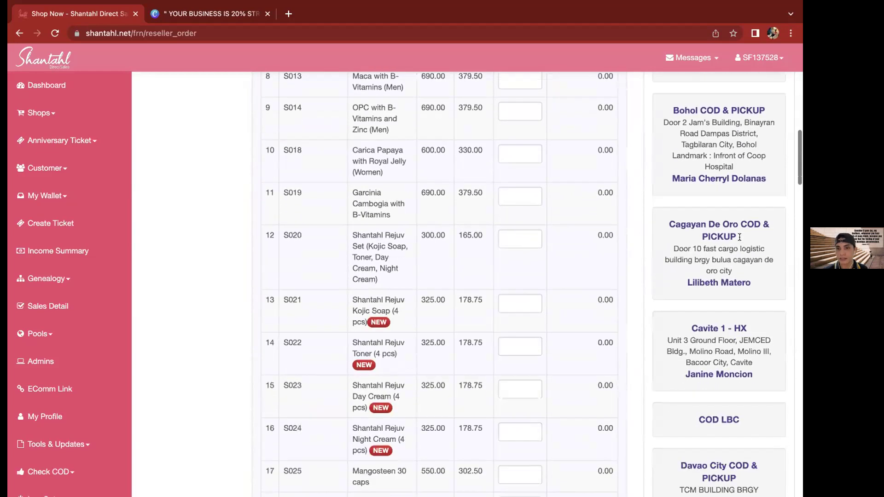
scroll(739, 237, "down", 14)
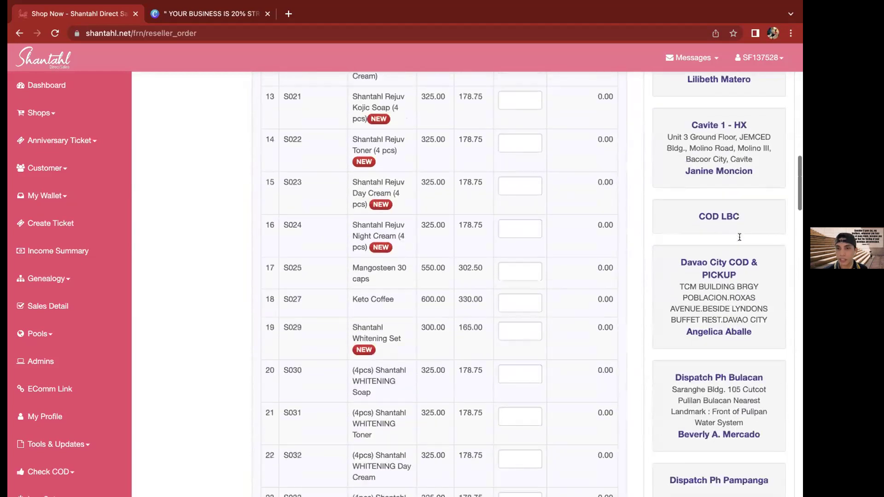
scroll(740, 237, "down", 12)
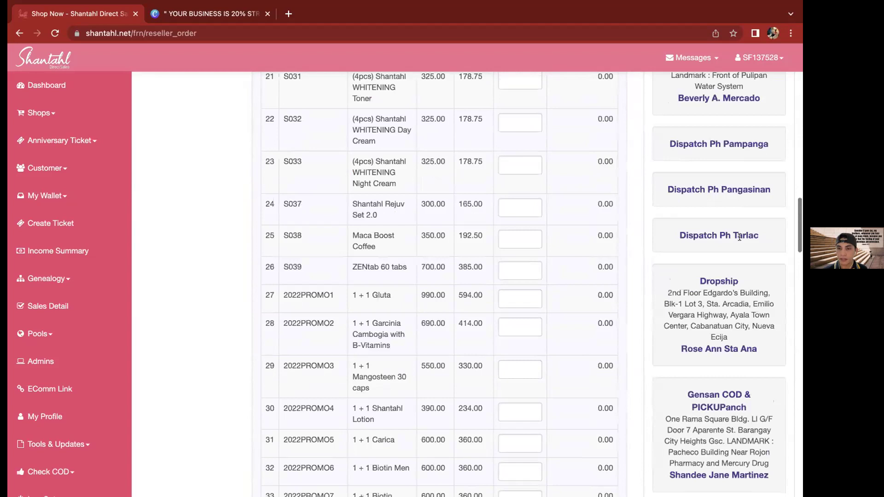
scroll(740, 236, "down", 15)
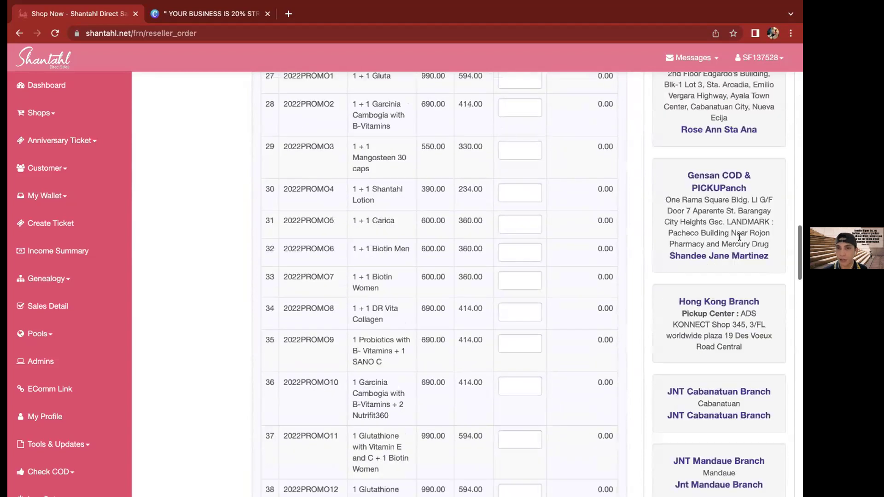
scroll(739, 237, "up", 20)
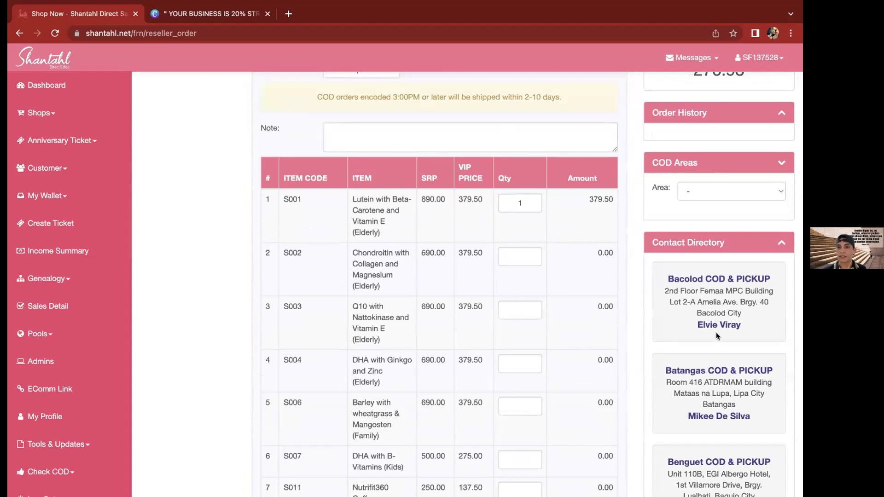
left_click(778, 247)
scroll(757, 253, "down", 2)
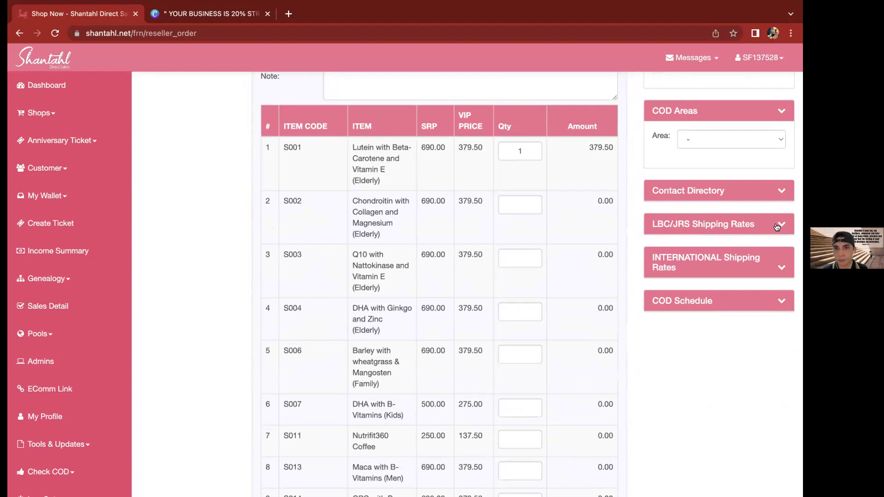
Review the LBC/JRS shipping rate table, then collapse it
left_click(777, 227)
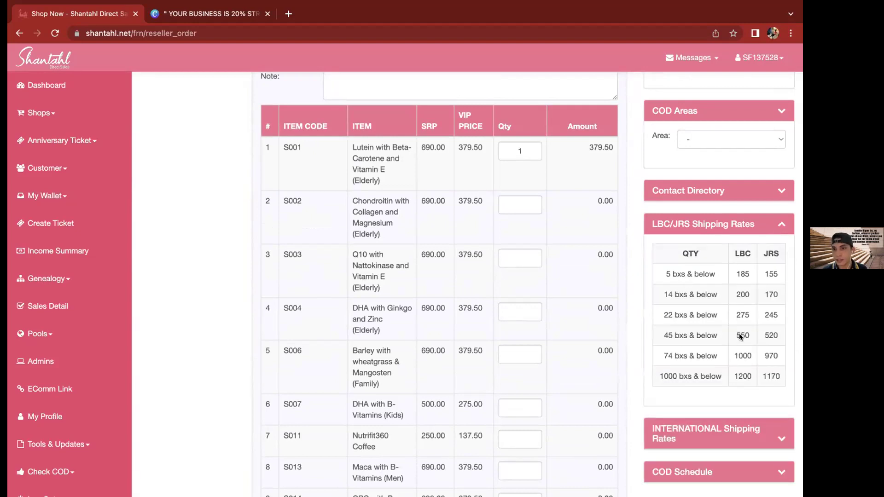
left_click_drag(735, 269, 791, 378)
left_click(761, 297)
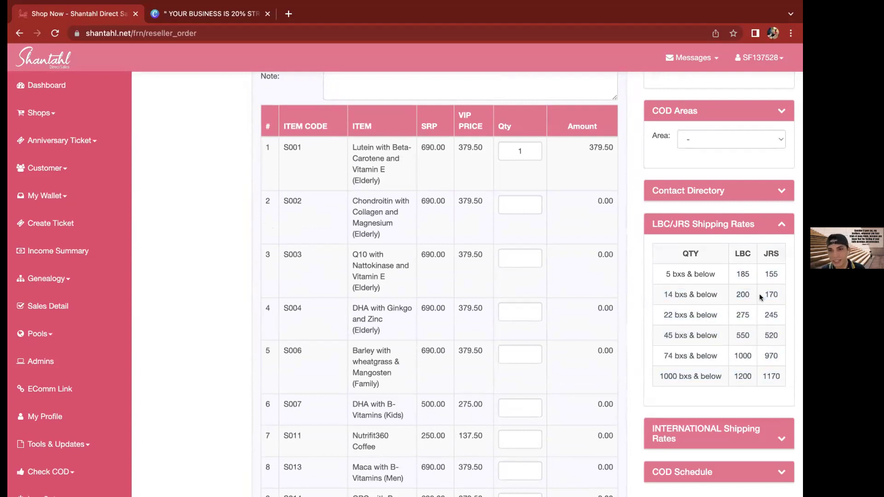
left_click(779, 229)
Expand INTERNATIONAL Shipping Rates and scan country fees, e.g. Australia 1680.00
scroll(769, 304, "down", 1)
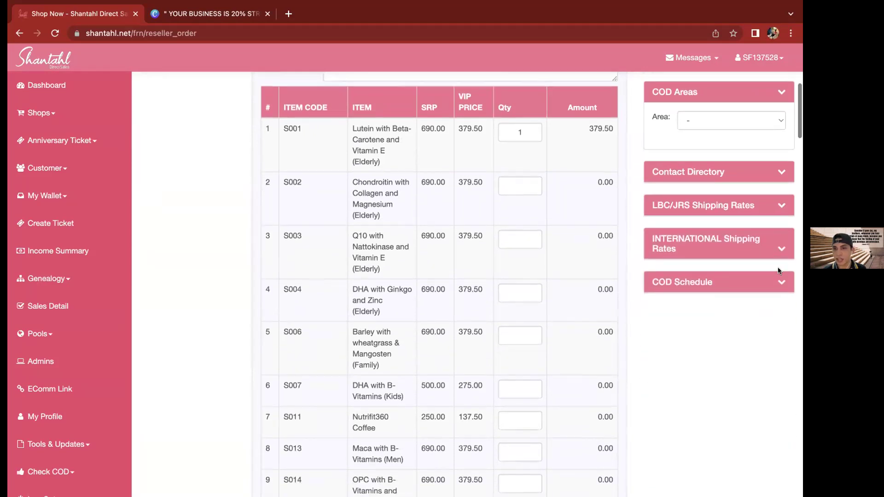
left_click(780, 252)
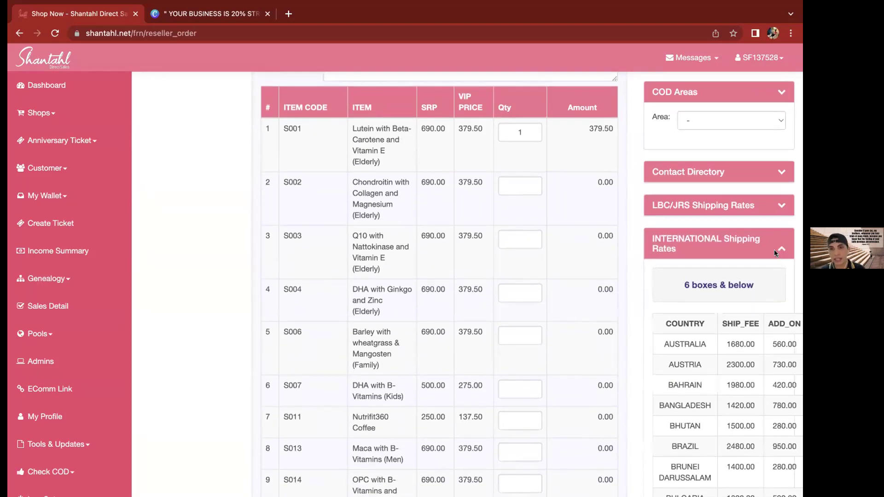
scroll(675, 329, "down", 1)
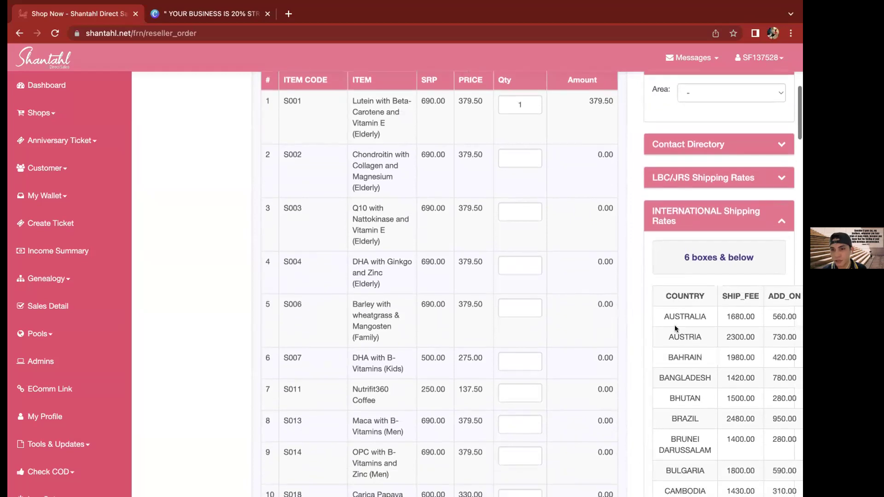
scroll(675, 329, "down", 4)
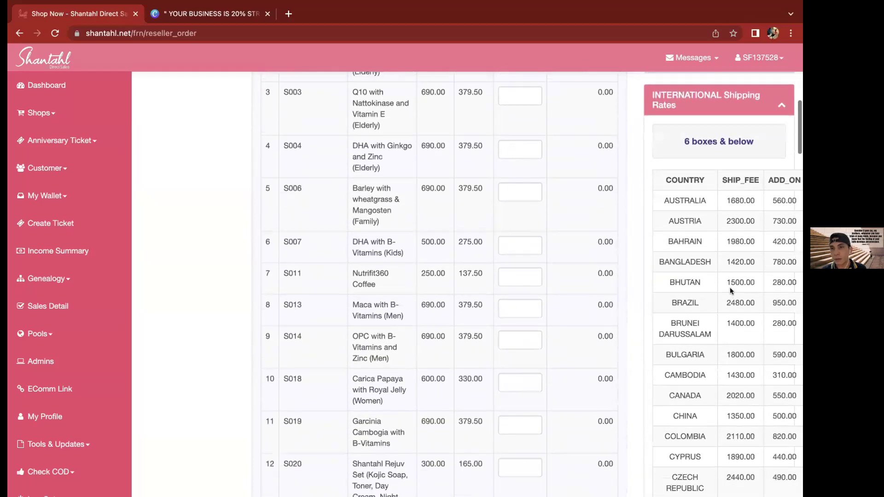
scroll(730, 291, "down", 2)
scroll(731, 291, "right", 1)
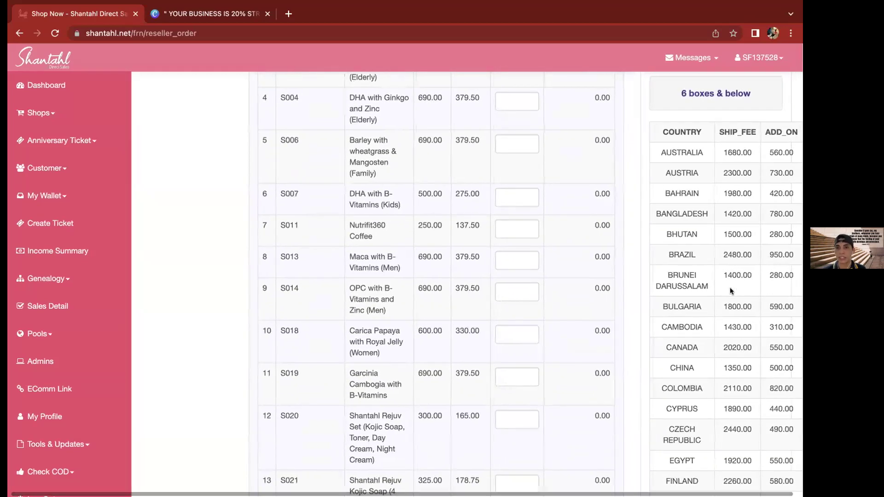
scroll(731, 291, "down", 3)
scroll(730, 291, "down", 8)
scroll(731, 287, "down", 5)
scroll(728, 322, "up", 15)
scroll(772, 225, "up", 10)
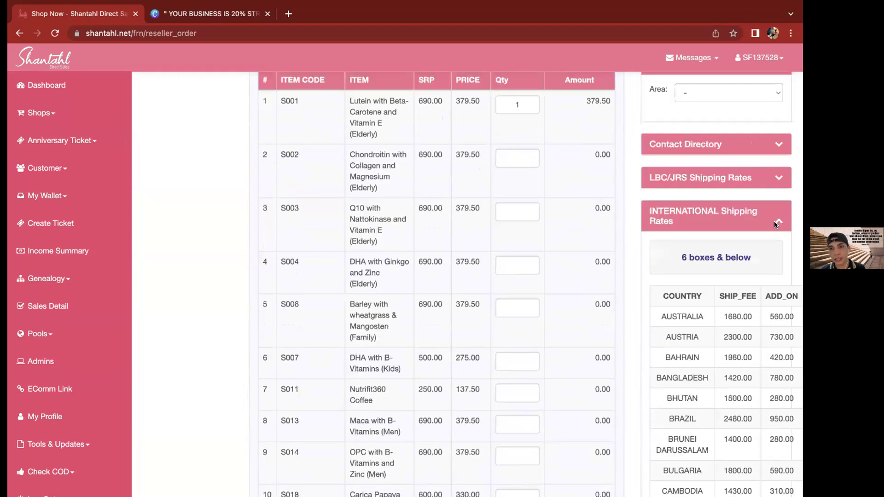
Hide the international rates, scroll through the products, and collapse the COD Schedule panel
left_click(774, 221)
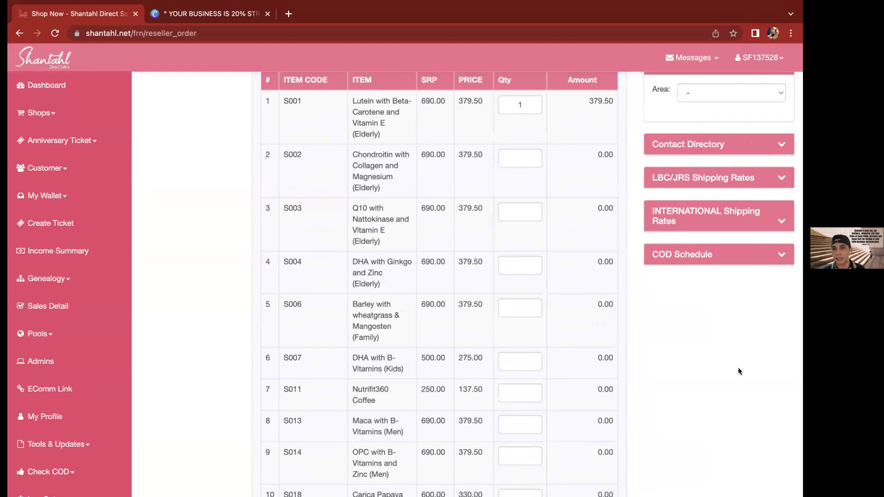
scroll(737, 370, "down", 1)
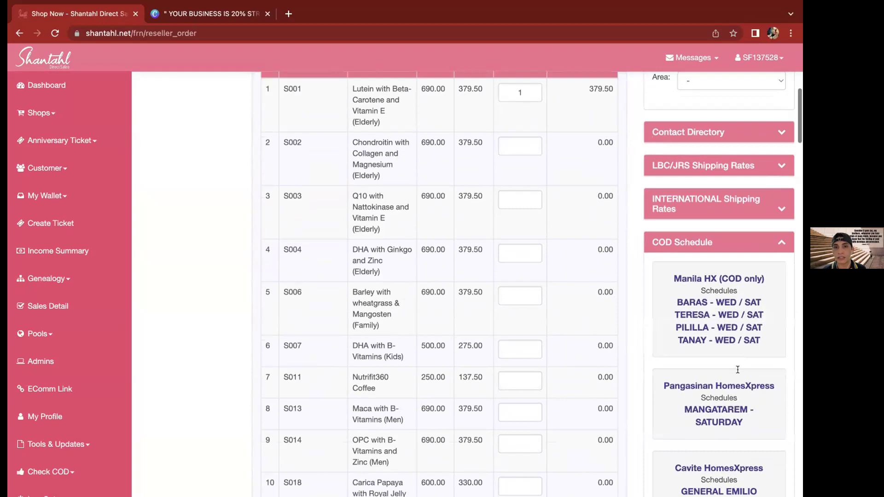
scroll(764, 324, "down", 1)
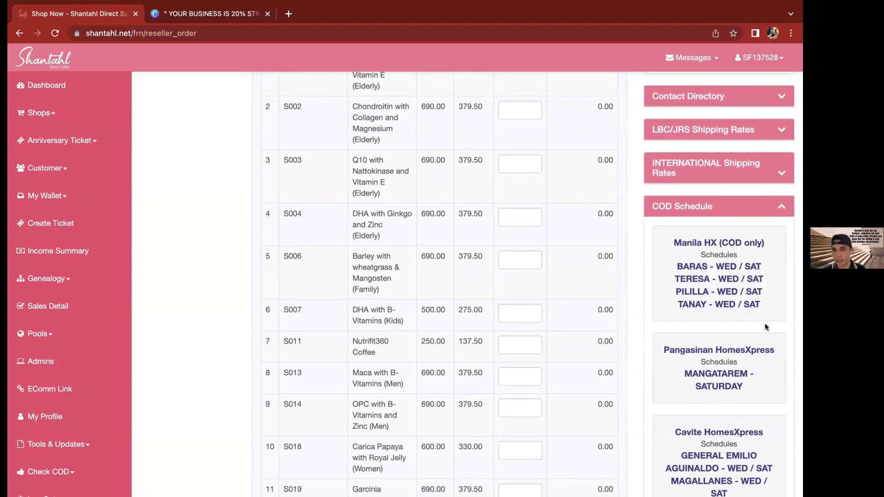
scroll(765, 326, "down", 1)
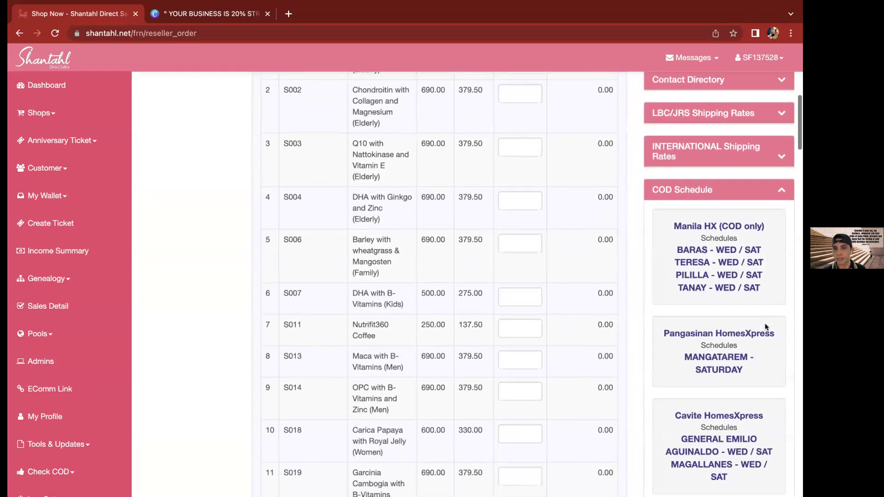
scroll(765, 327, "down", 5)
scroll(775, 239, "down", 2)
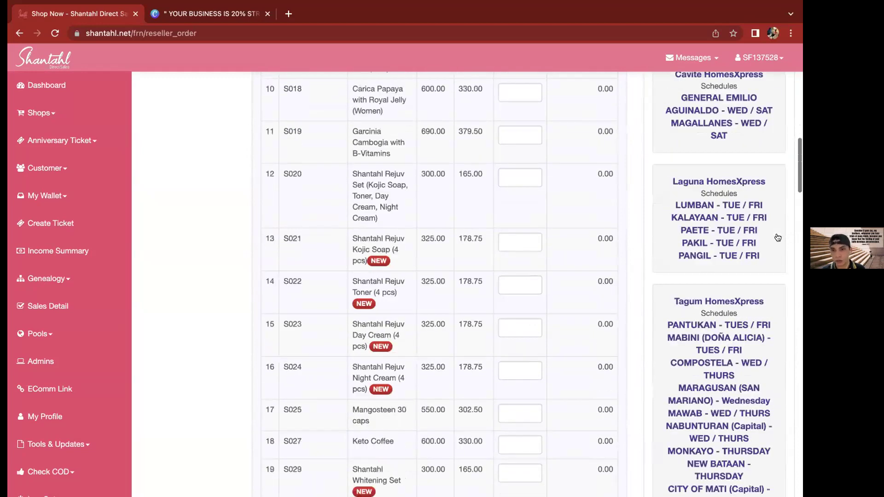
scroll(777, 237, "down", 4)
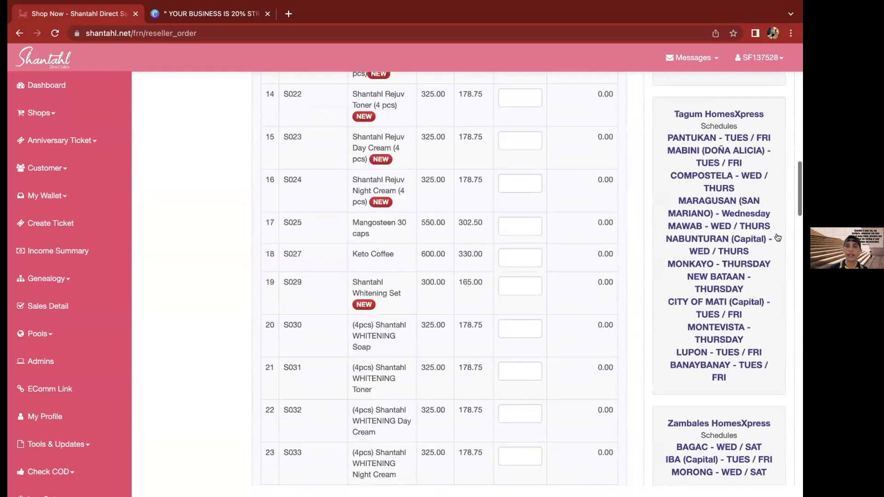
scroll(777, 237, "up", 12)
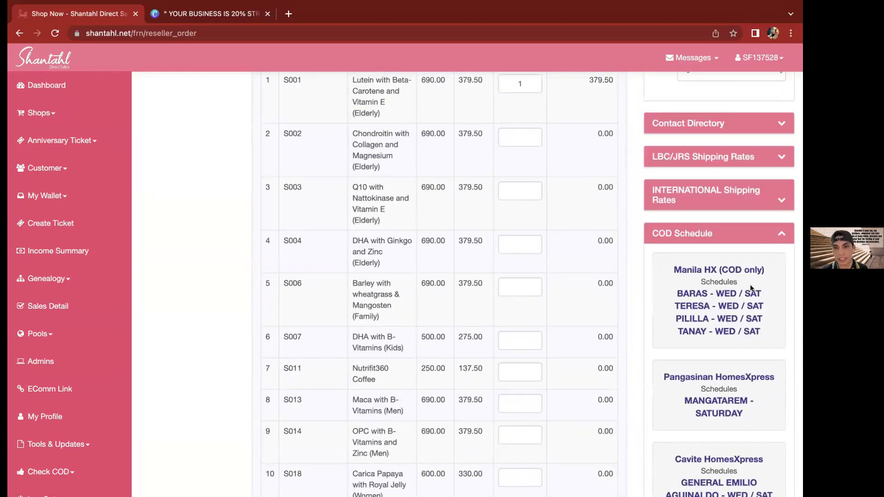
left_click(782, 234)
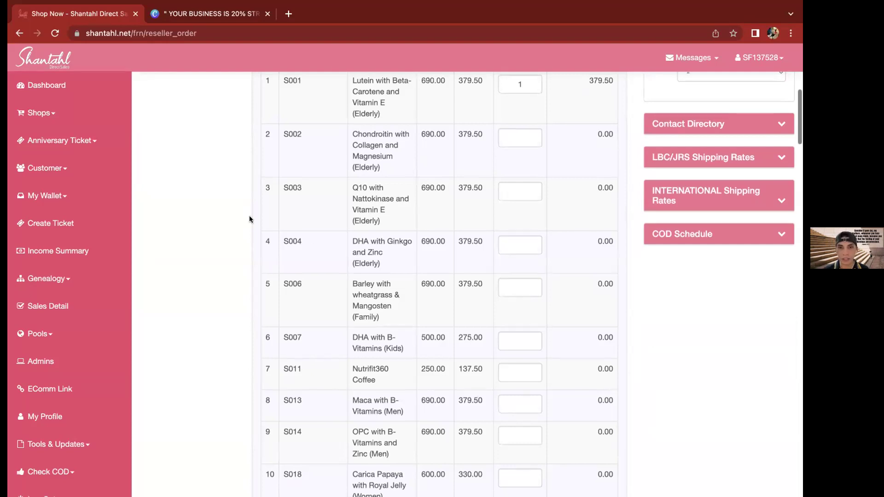
scroll(250, 219, "up", 10)
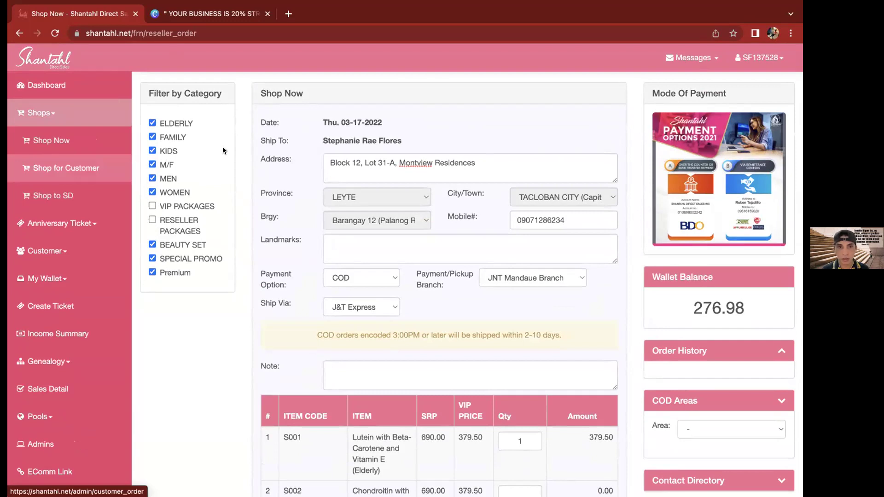
Open Shops > Shop for Customer and bring up a blank Add New Customer form
left_click(72, 172)
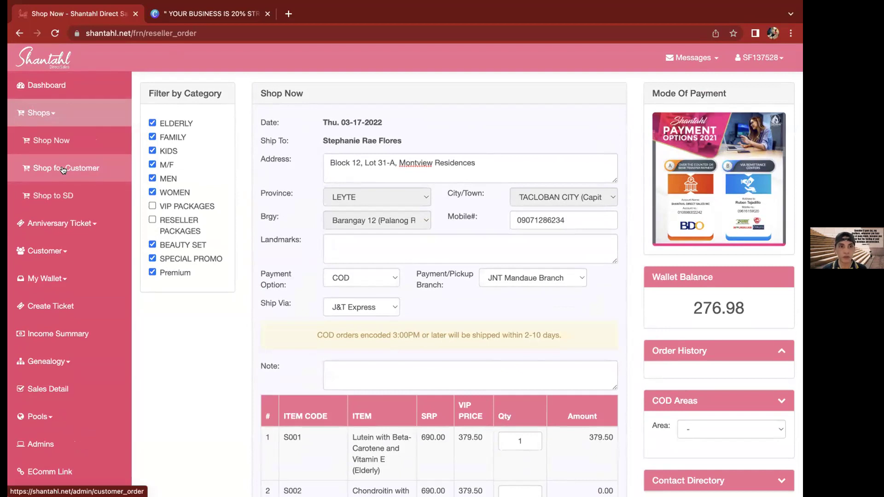
left_click(64, 170)
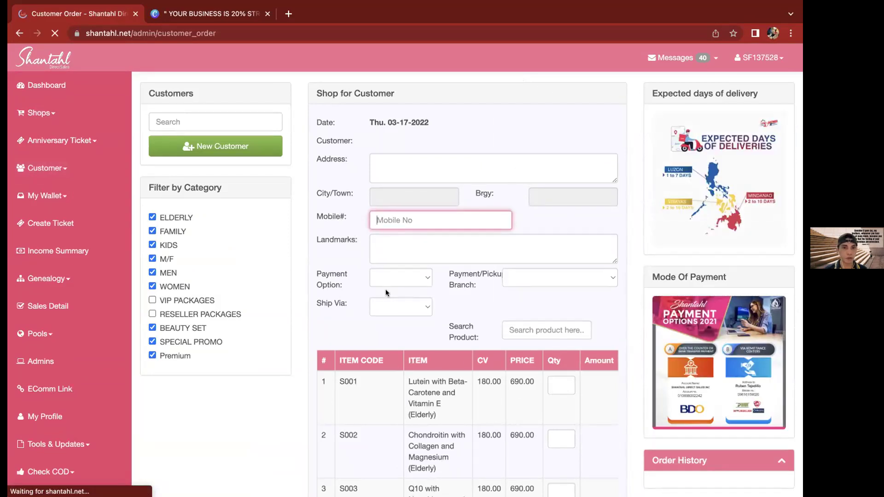
double_click(304, 273)
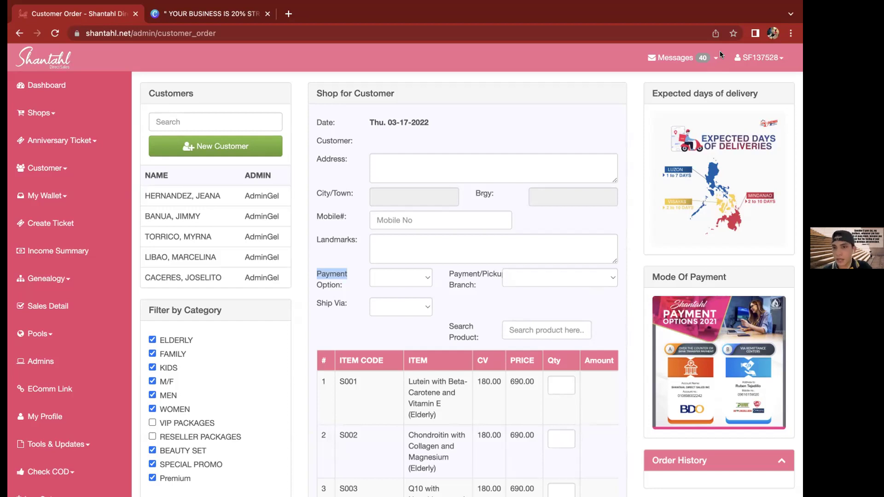
left_click(551, 128)
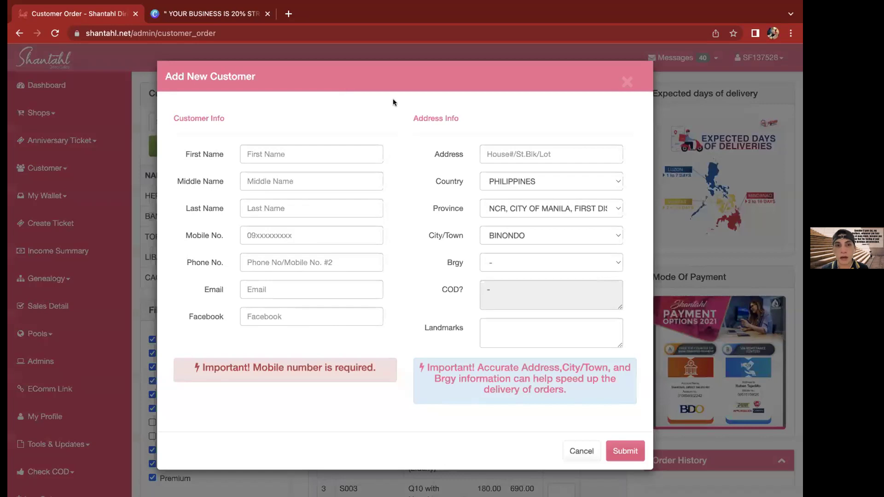
Enter the customer's first name in the First Name field
left_click(295, 151)
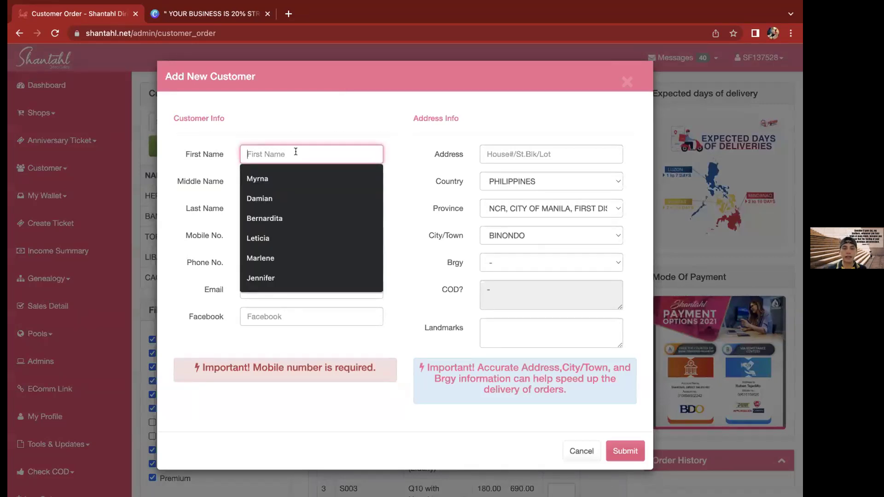
type("Mike")
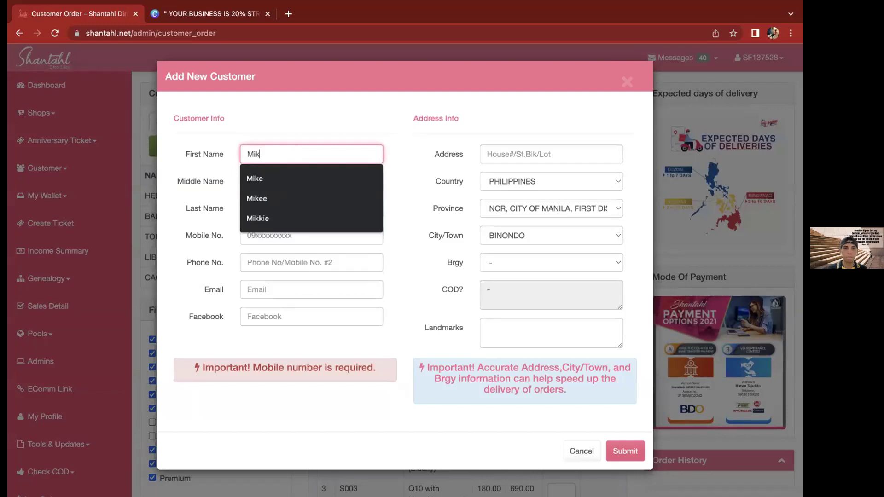
left_click(388, 125)
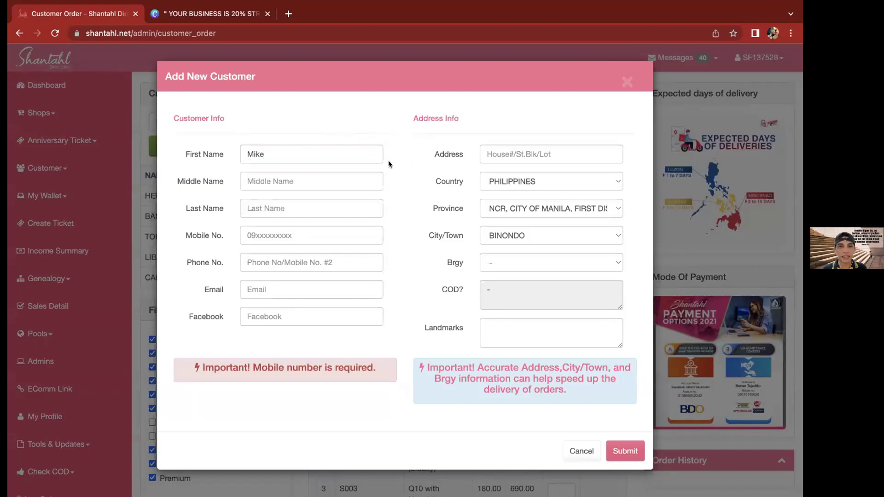
double_click(304, 149)
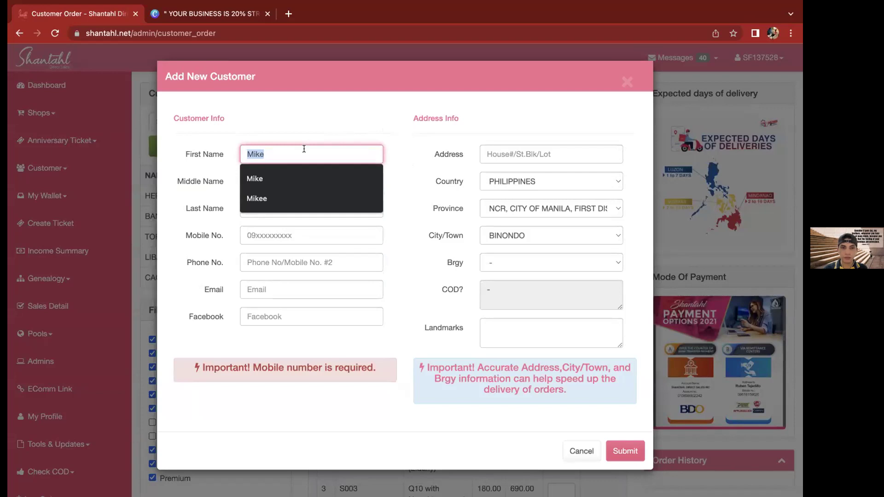
left_click(416, 132)
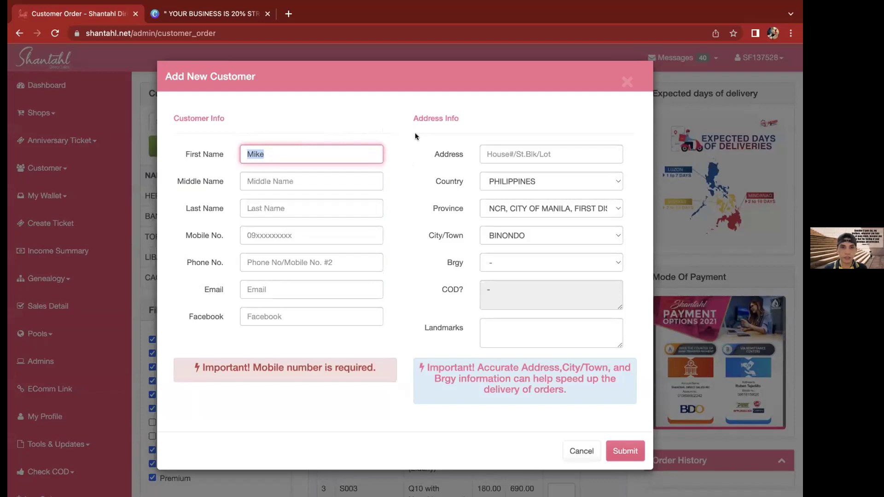
left_click(331, 183)
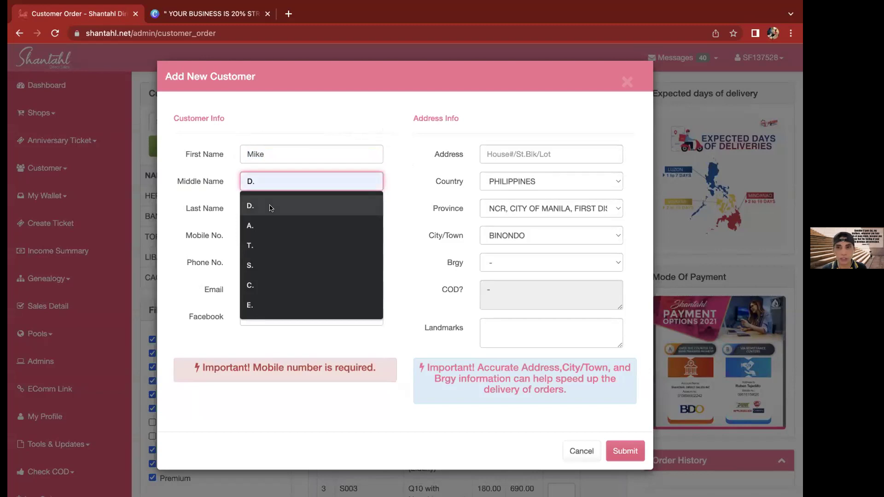
left_click(401, 161)
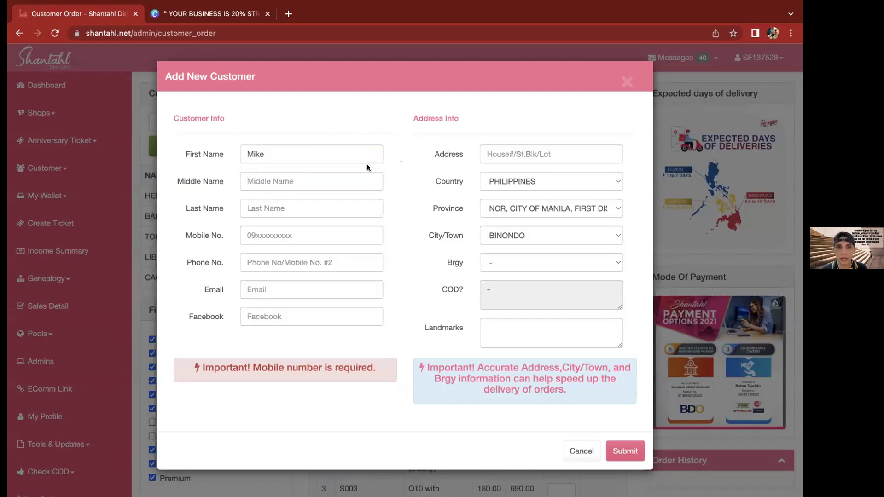
left_click(282, 162)
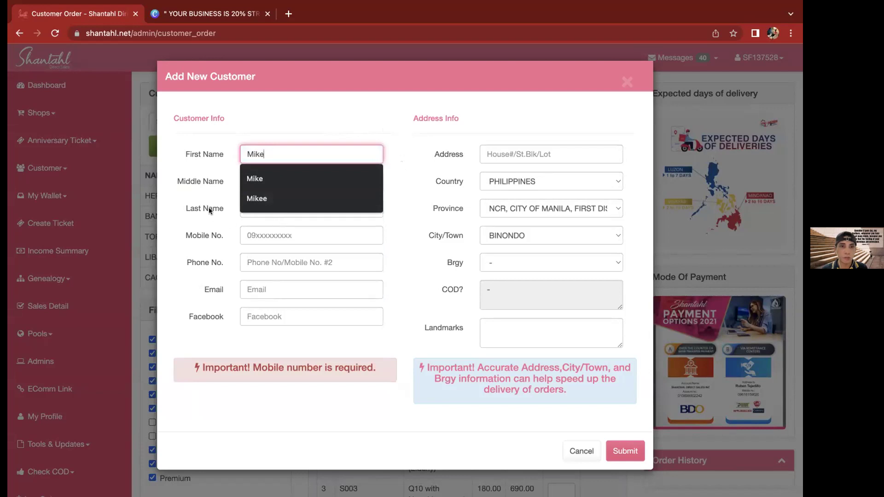
left_click(214, 154)
Fill the middle initial and last name from the autofill suggestions
left_click(266, 208)
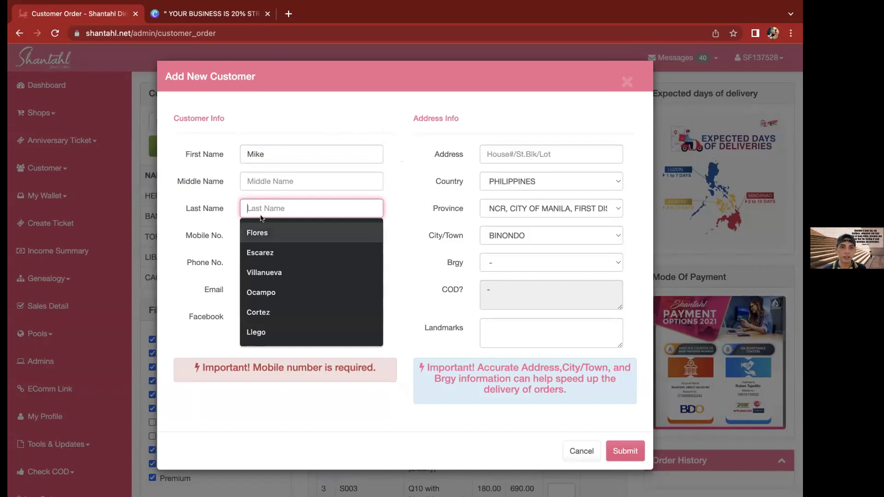
left_click(261, 184)
left_click(262, 228)
left_click(275, 209)
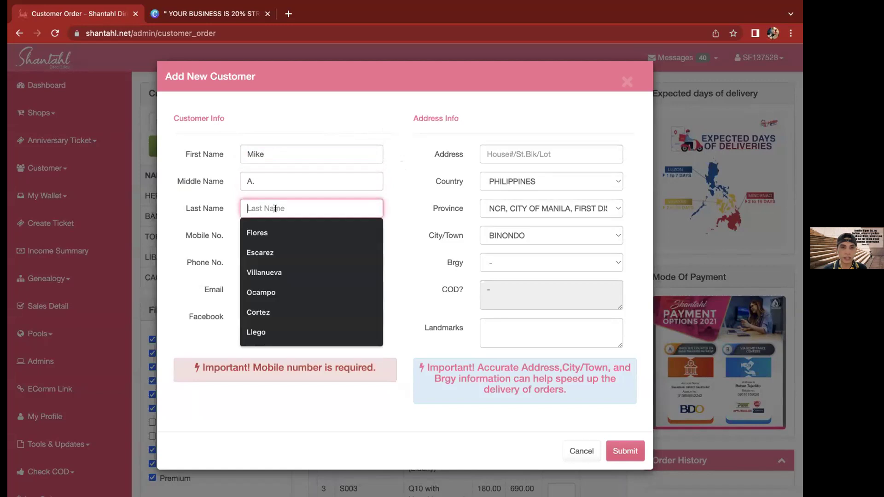
left_click(257, 233)
left_click(418, 206)
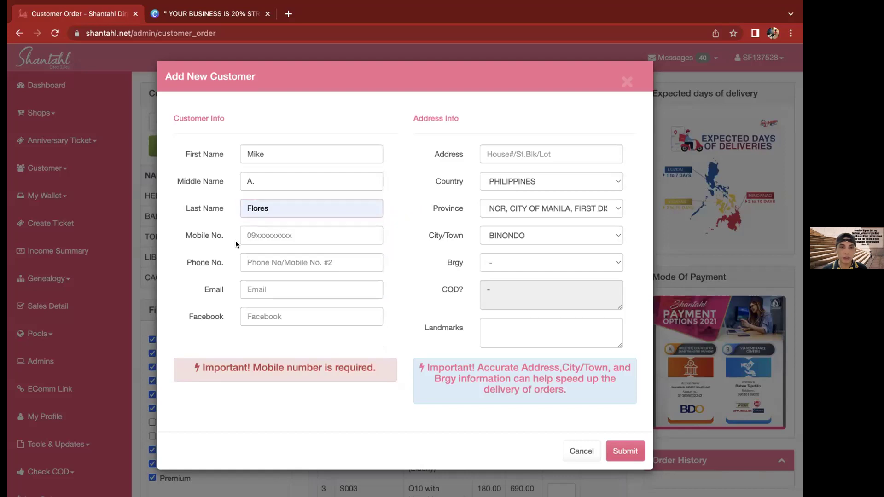
Enter the customer's mobile number, picking it from autofill
left_click(246, 236)
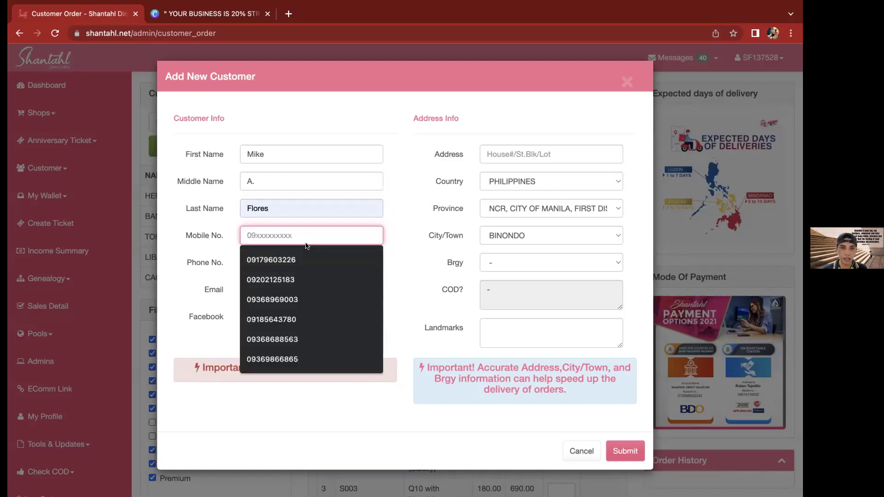
left_click(305, 359)
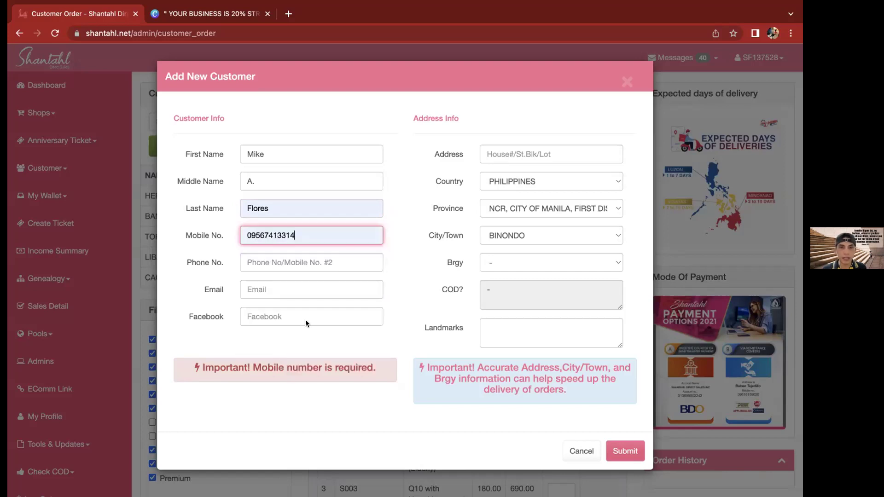
left_click(410, 236)
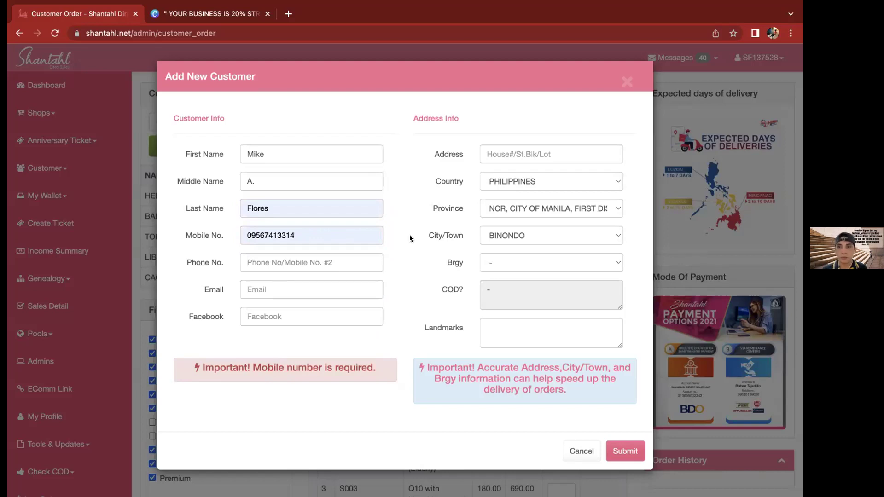
Leave the Phone No., Email and Facebook fields empty
left_click(274, 260)
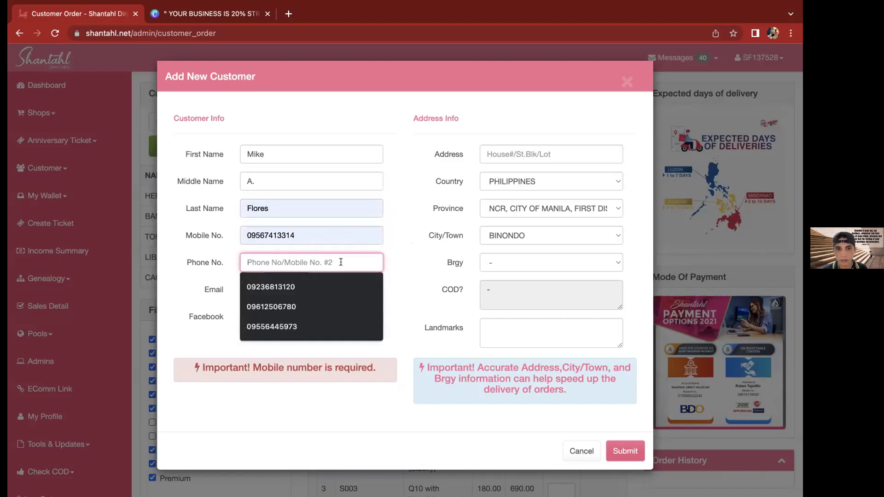
left_click(397, 266)
left_click(302, 287)
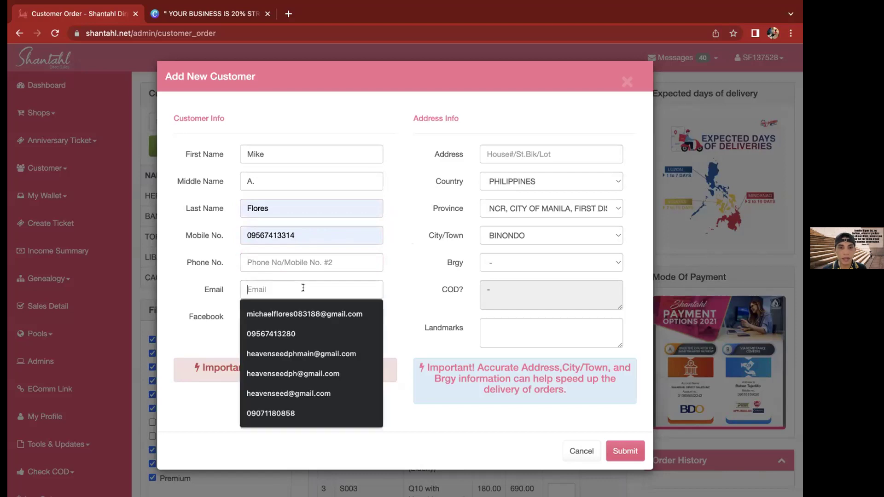
left_click(319, 283)
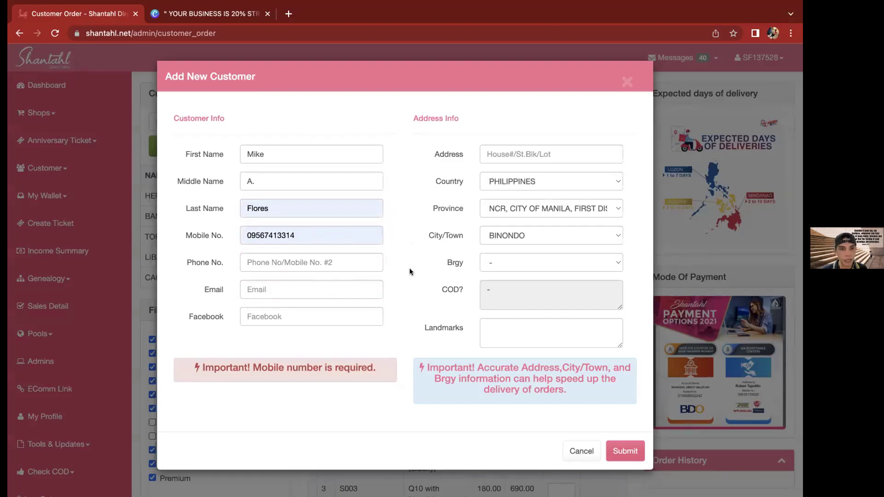
left_click(296, 316)
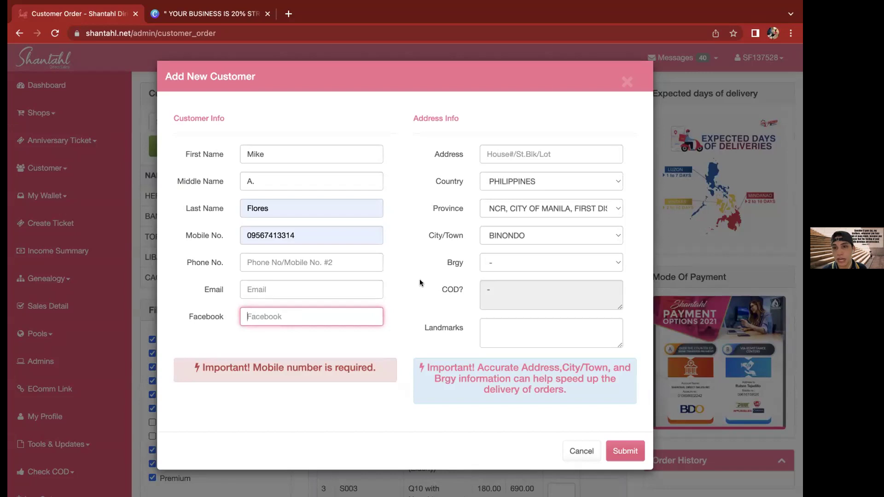
left_click(392, 290)
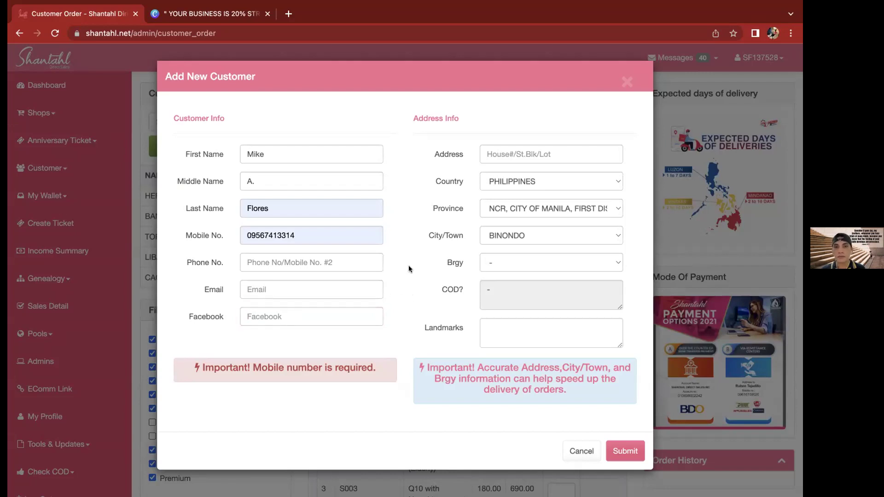
left_click(509, 152)
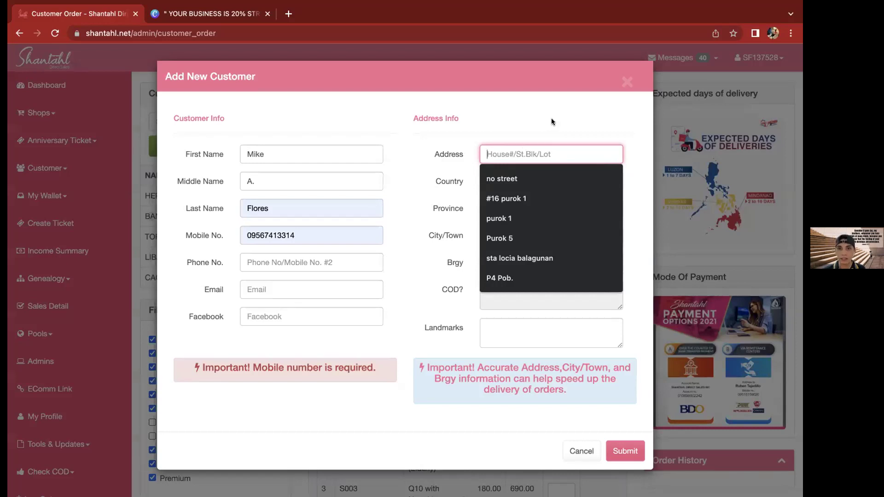
Fill the street address from autofill and set the province to LEYTE
left_click(517, 198)
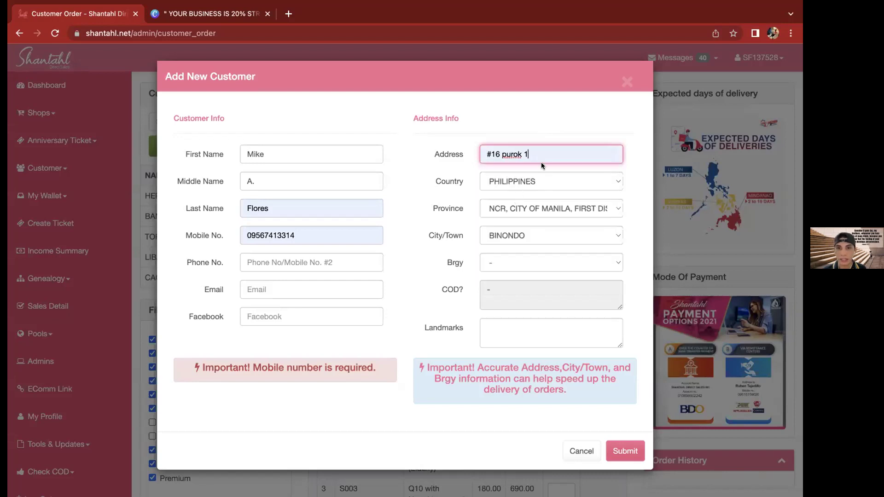
left_click(555, 119)
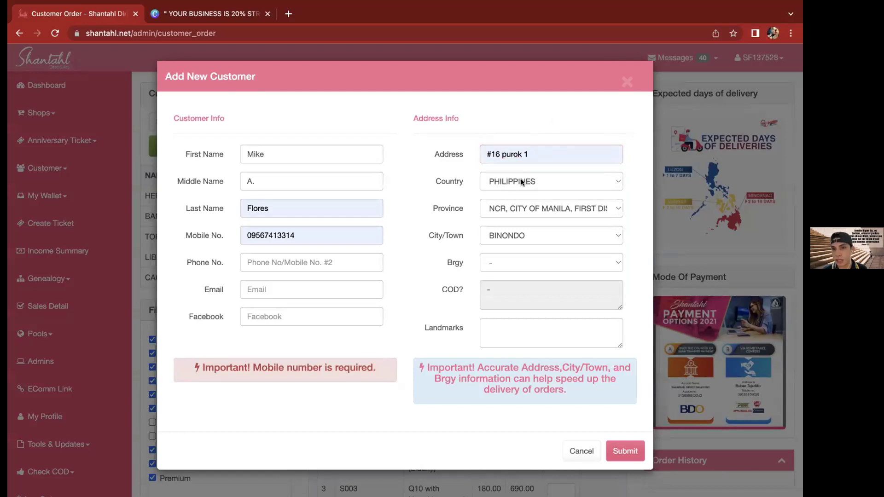
left_click(510, 208)
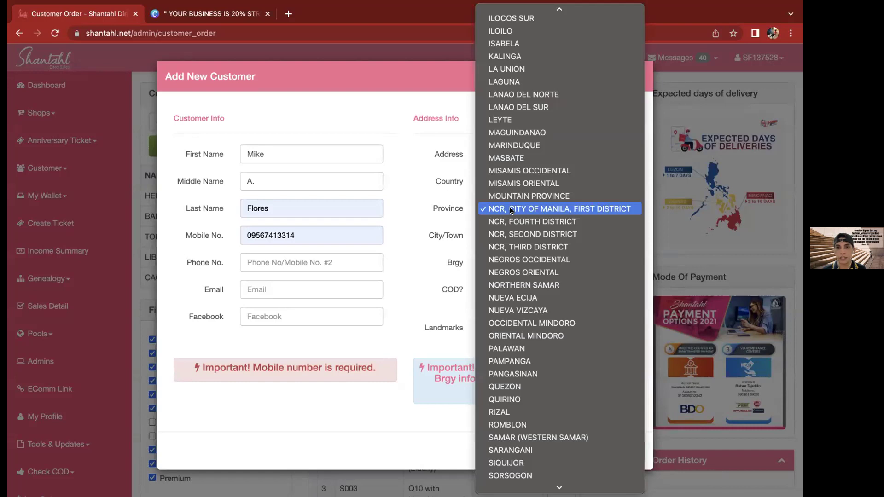
left_click(510, 120)
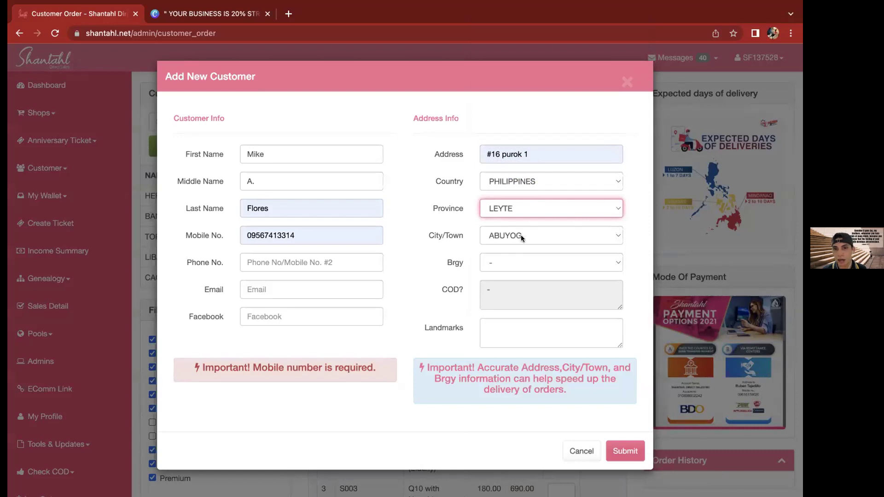
Choose TACLOBAN CITY (Capital) as city and Barangay 12 (Palanog Resettlement) as barangay
left_click(521, 235)
scroll(518, 406, "down", 5)
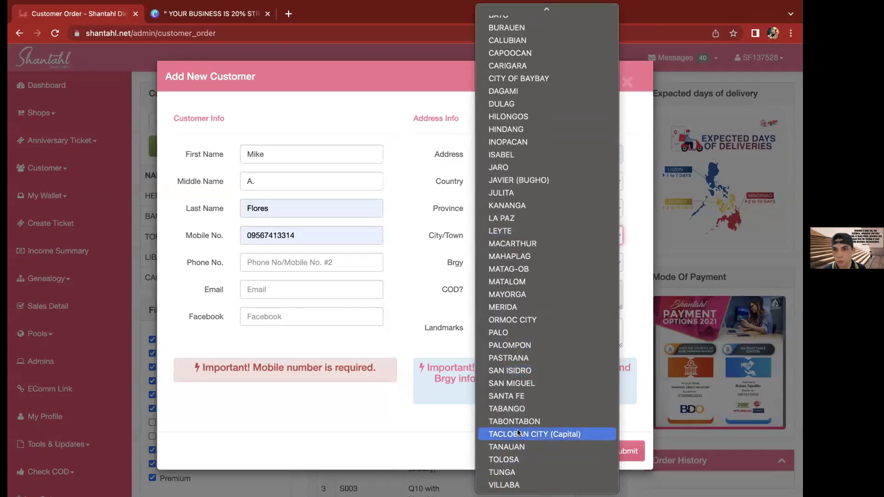
left_click(516, 434)
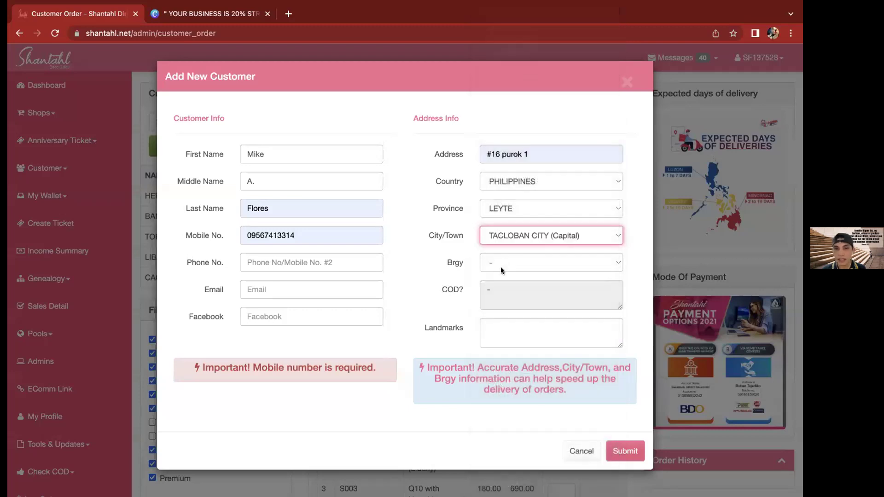
left_click(506, 262)
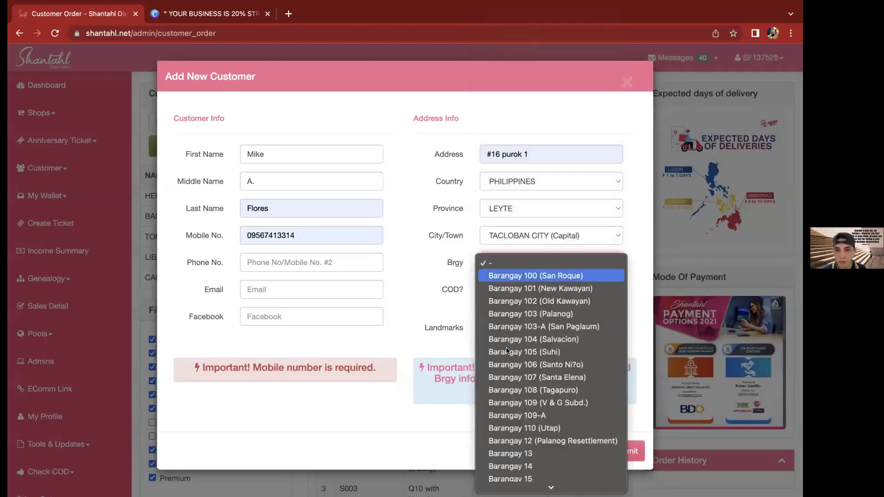
scroll(506, 357, "down", 5)
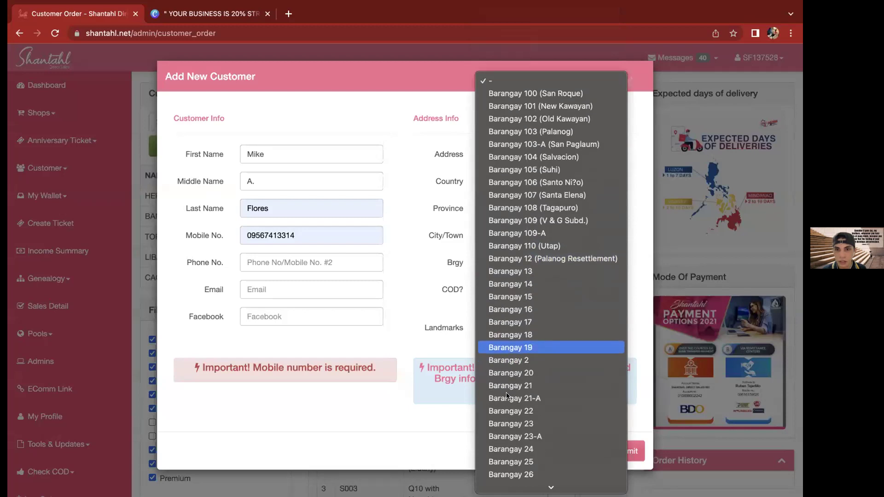
scroll(506, 392, "down", 5)
scroll(557, 191, "up", 5)
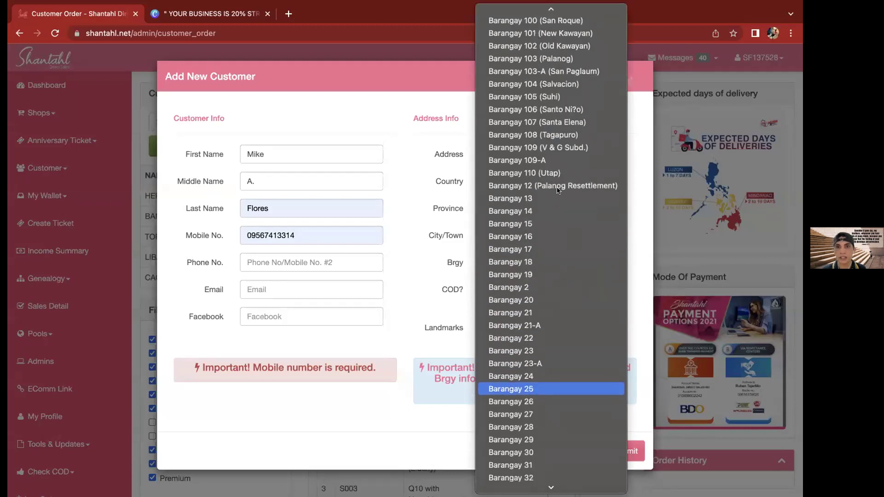
key("Up")
key("Return")
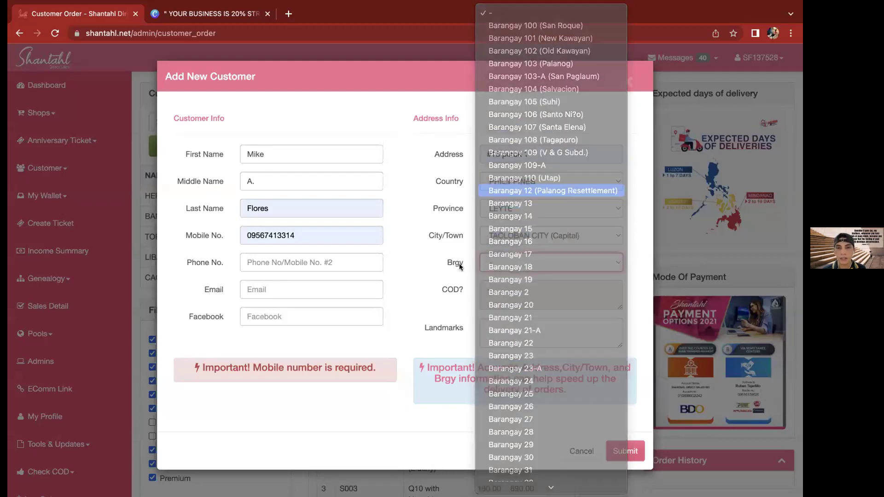
Highlight the 'Not COD.' note in the address section
triple_click(521, 288)
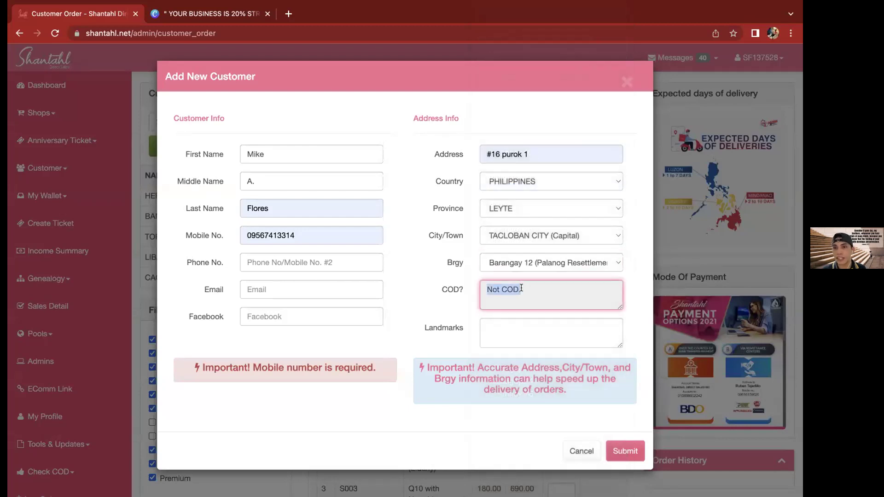
left_click(521, 288)
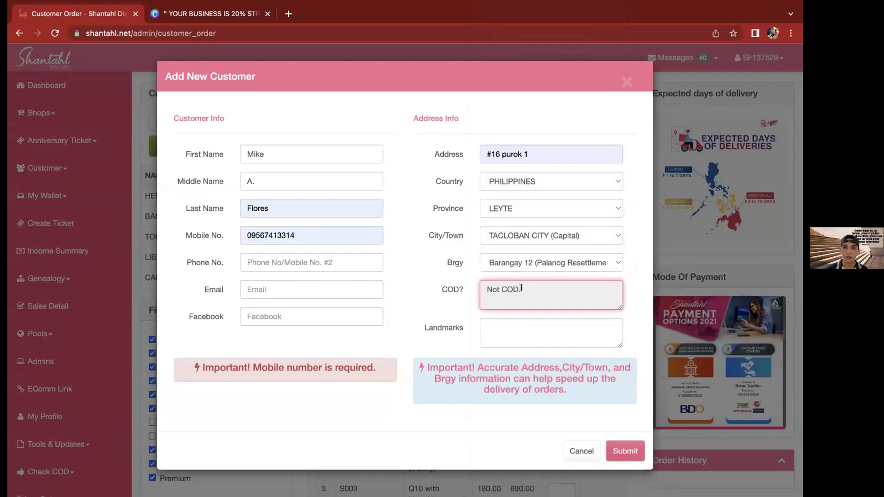
left_click_drag(521, 288, 435, 210)
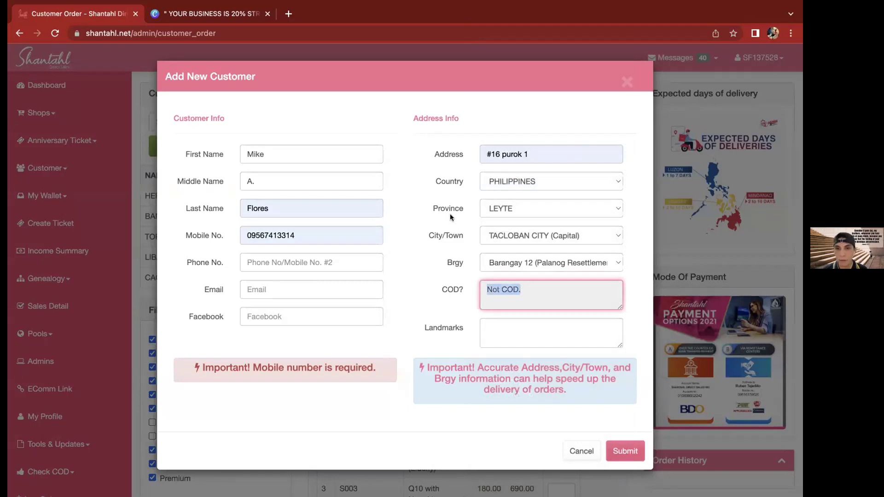
Set the address to NCR, City of Manila, First District, Binondo, Barangay 288
left_click(514, 209)
left_click(534, 298)
left_click(517, 241)
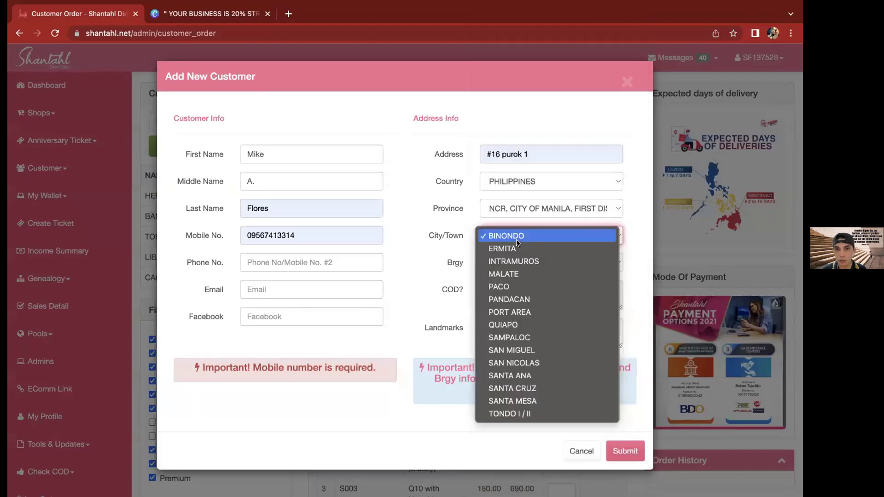
left_click(491, 268)
left_click(511, 288)
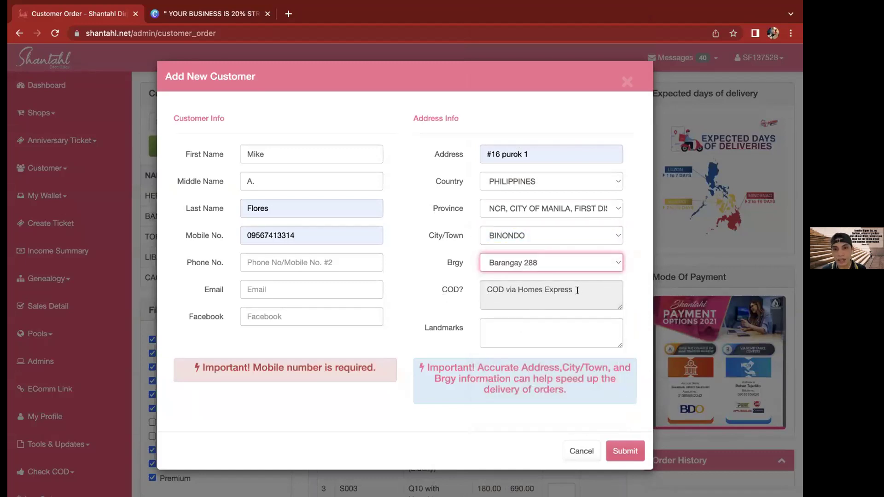
Highlight the 'COD via Homes Express' note for the new address
left_click_drag(573, 290, 483, 290)
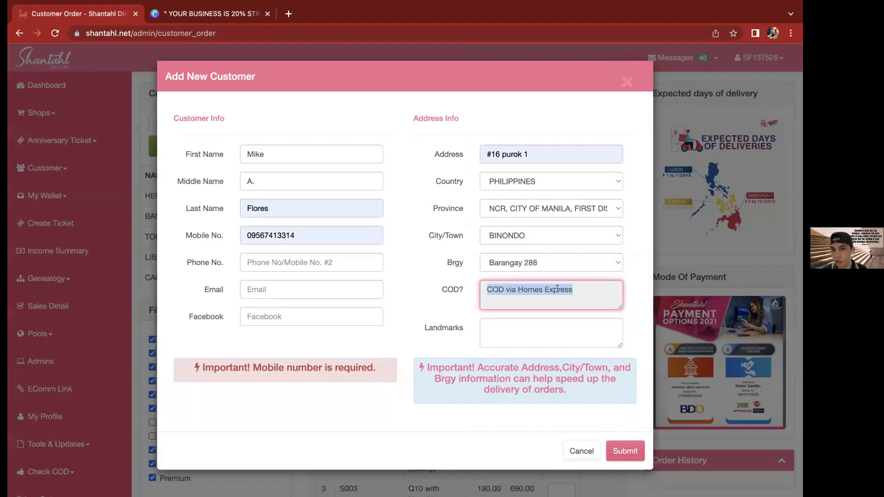
left_click(575, 288)
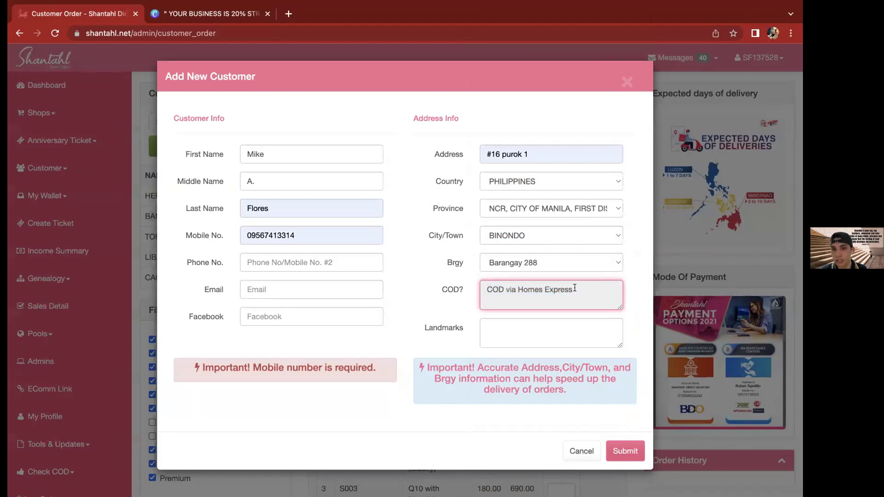
left_click_drag(573, 290, 483, 289)
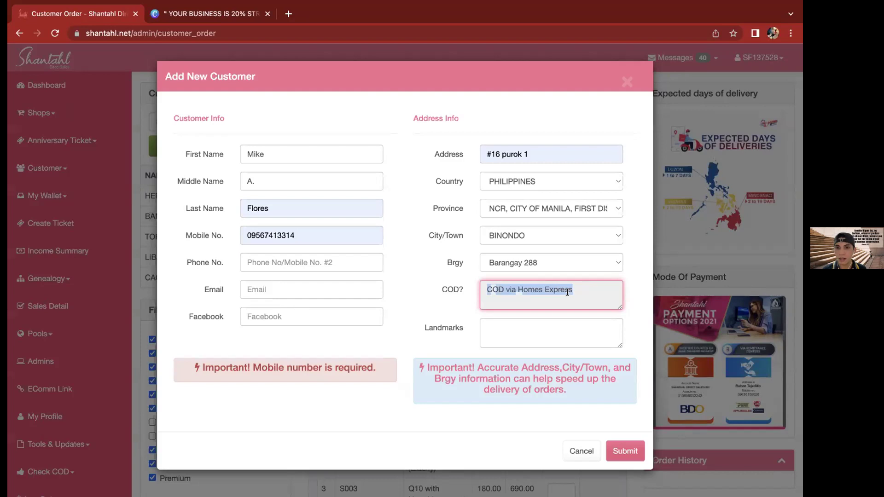
Leave Landmarks empty and close the Add New Customer form without saving
left_click(499, 332)
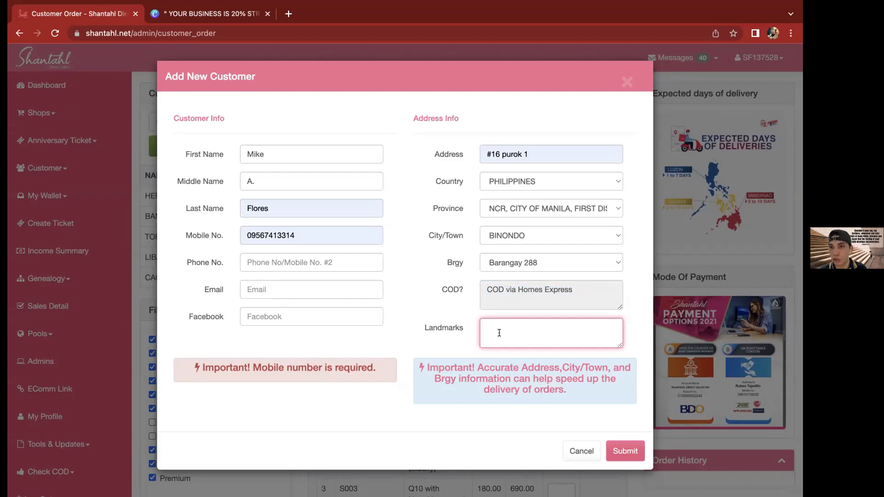
left_click(424, 330)
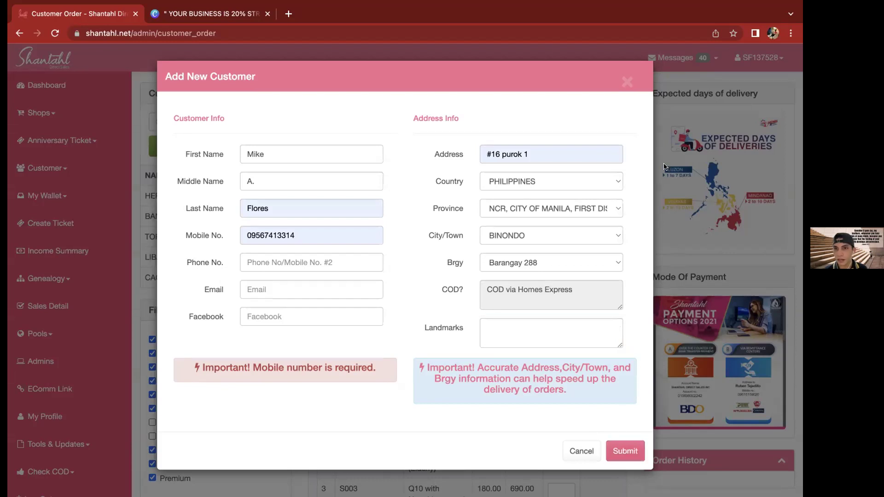
left_click(627, 82)
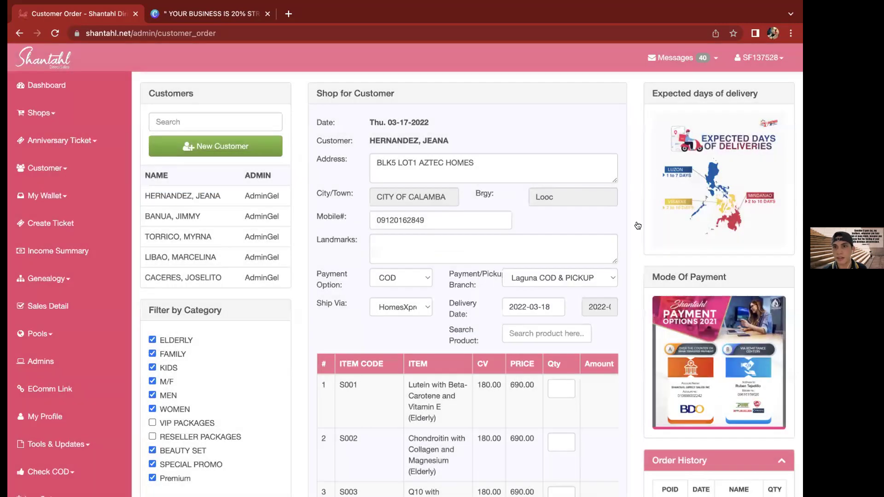
Point out the order details and keep COD as payment with the current shipping method
left_click_drag(638, 226, 713, 56)
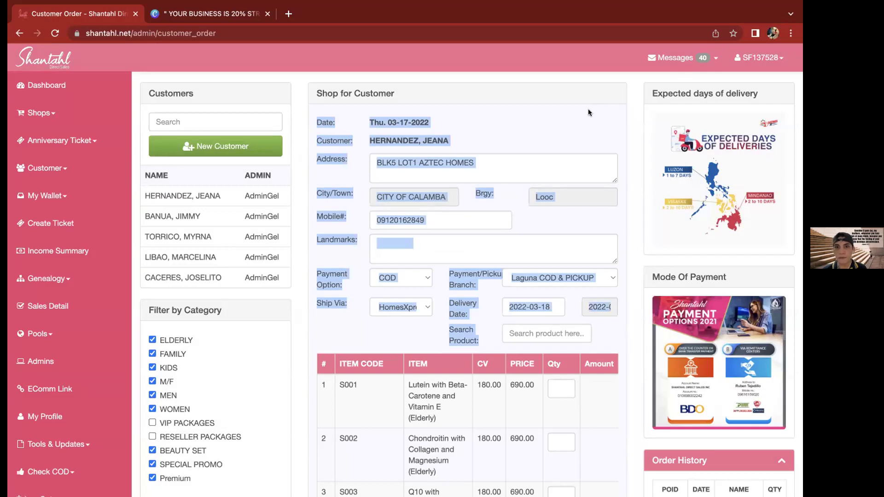
left_click(474, 291)
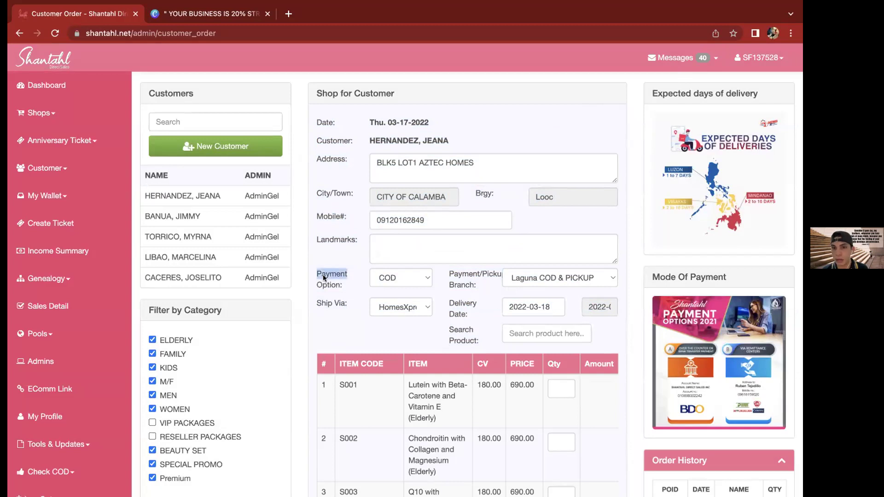
left_click(400, 278)
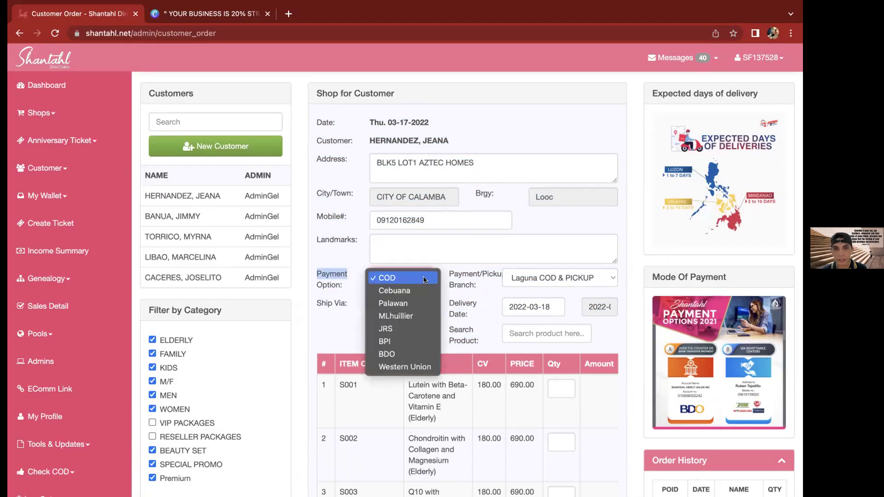
left_click(423, 306)
left_click(421, 306)
left_click(441, 296)
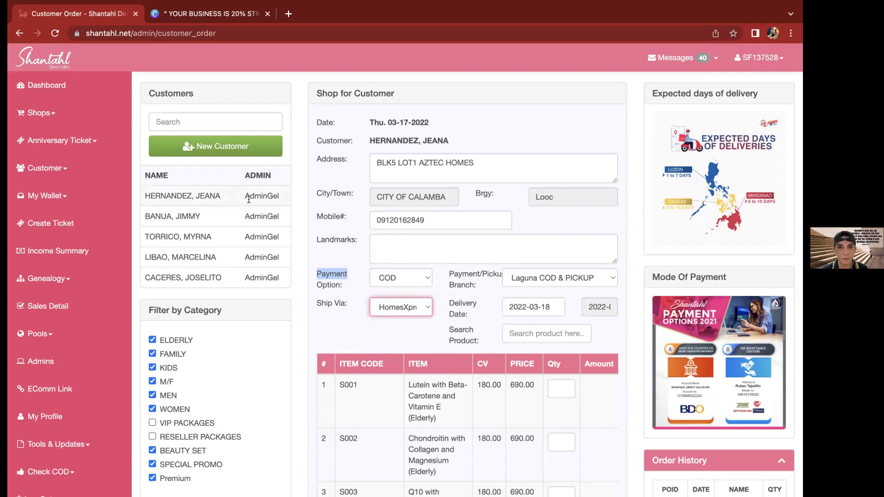
left_click(250, 155)
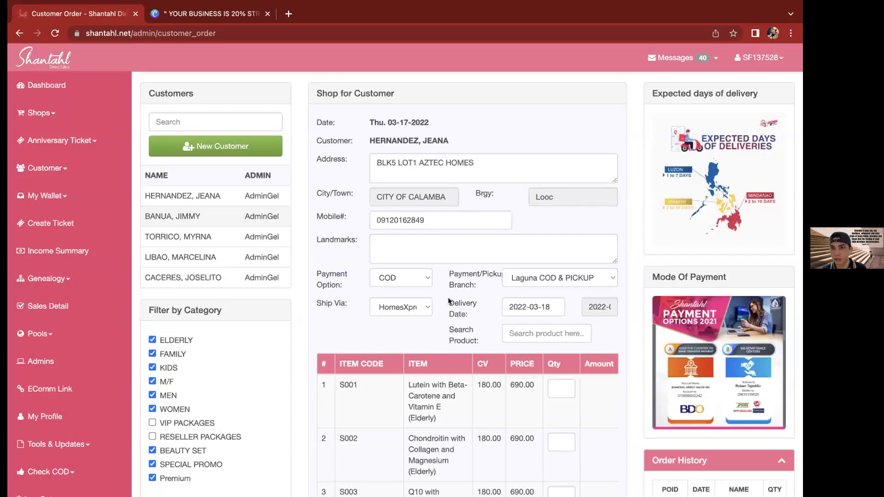
Keep Laguna COD & PICKUP as the branch and scroll down the order form
key("Tab")
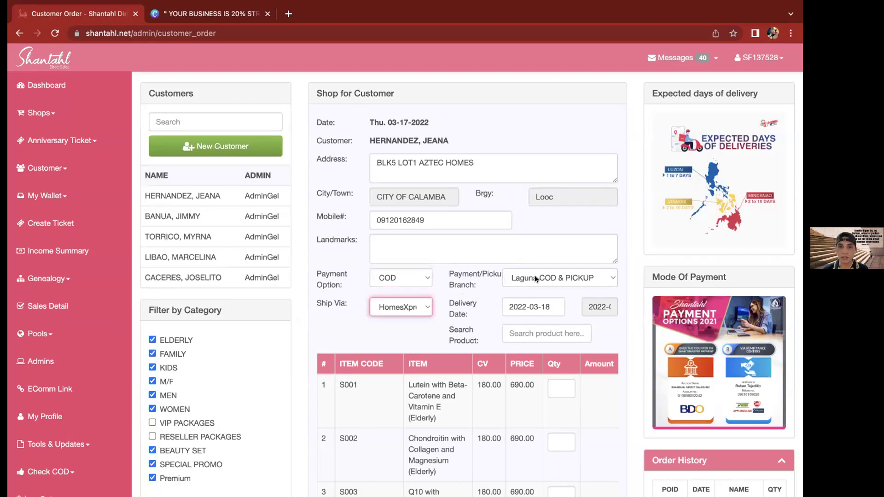
left_click(535, 275)
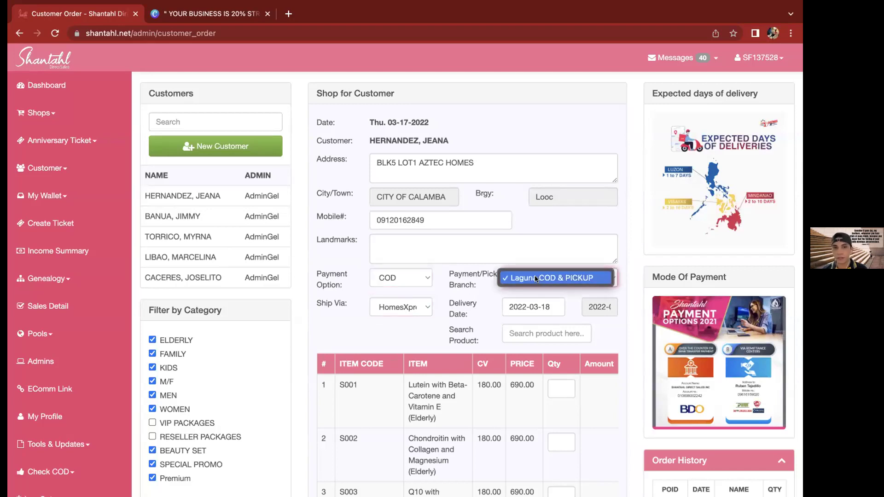
left_click(541, 278)
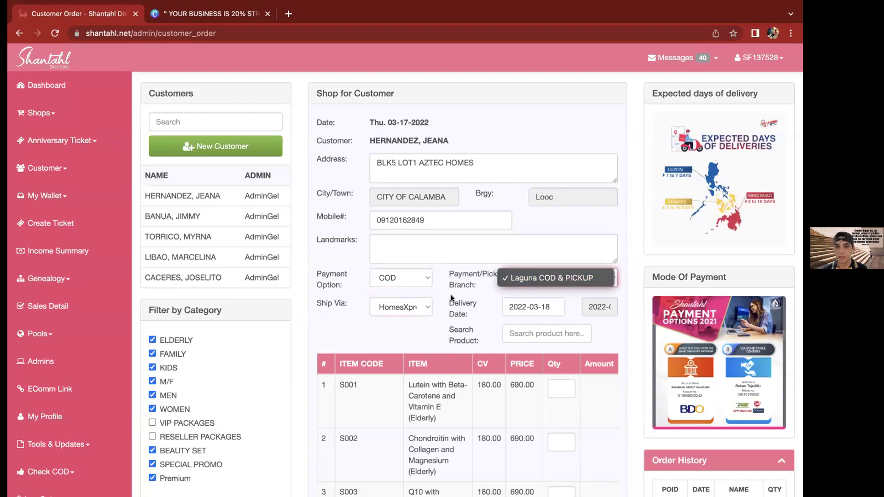
left_click(463, 296)
scroll(463, 295, "down", 2)
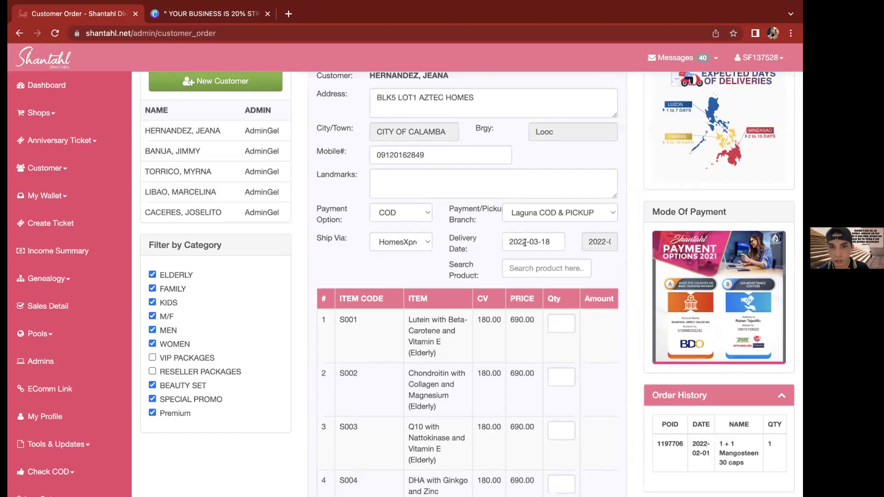
left_click(541, 243)
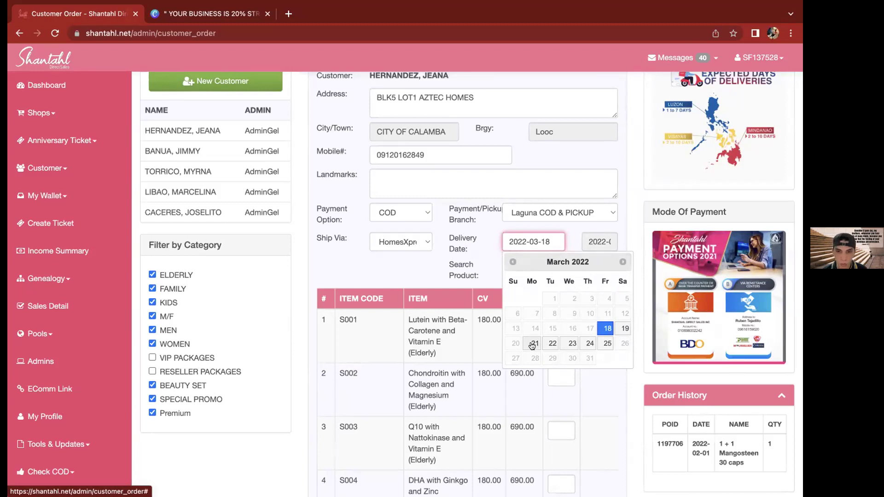
left_click(534, 345)
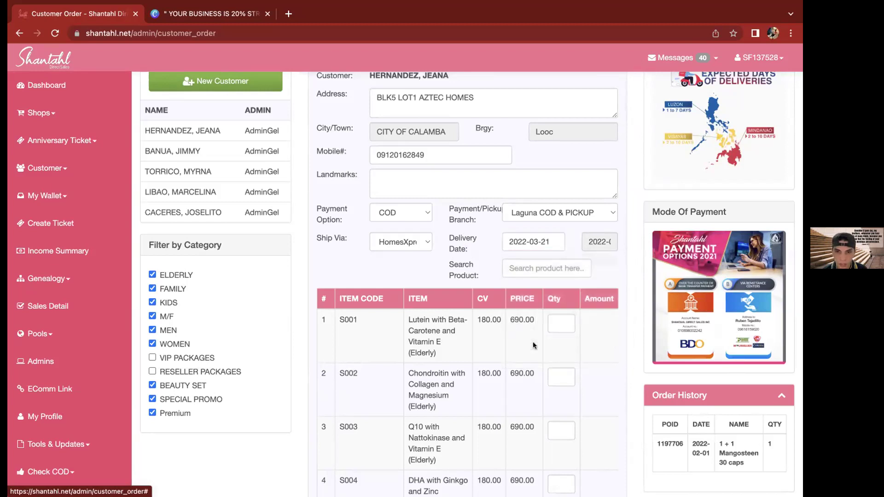
left_click(544, 241)
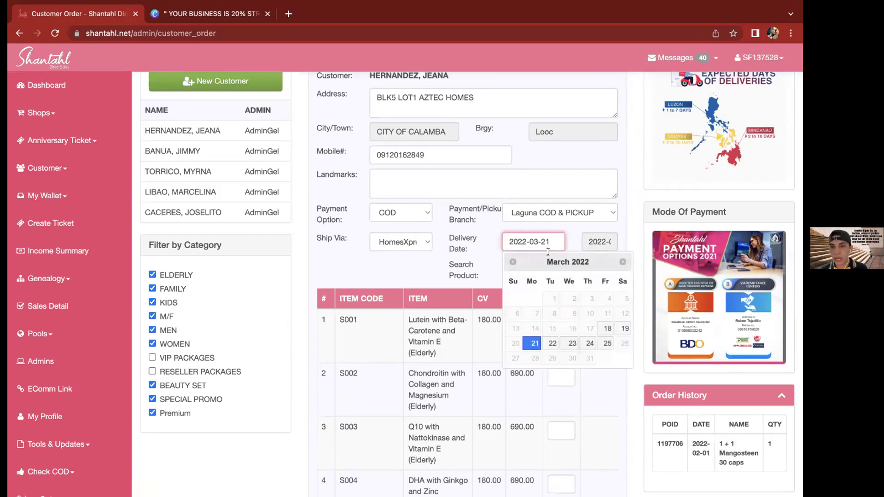
left_click(603, 329)
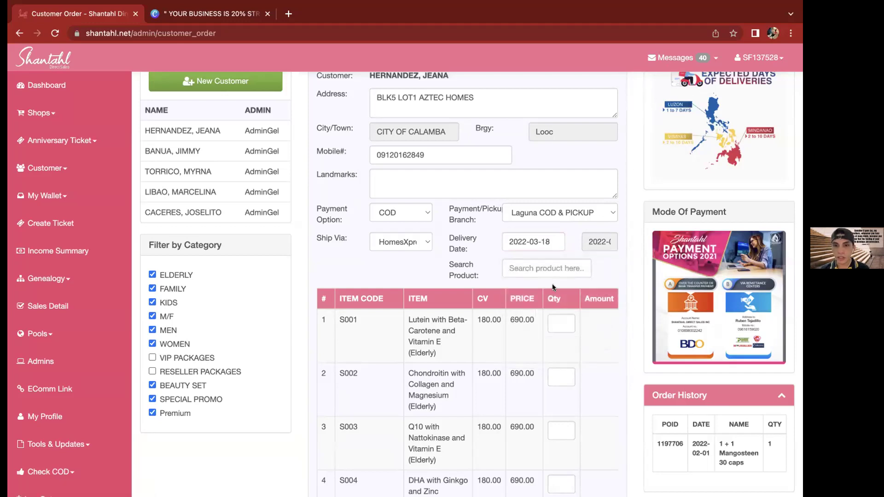
left_click_drag(450, 262, 483, 281)
left_click(483, 281)
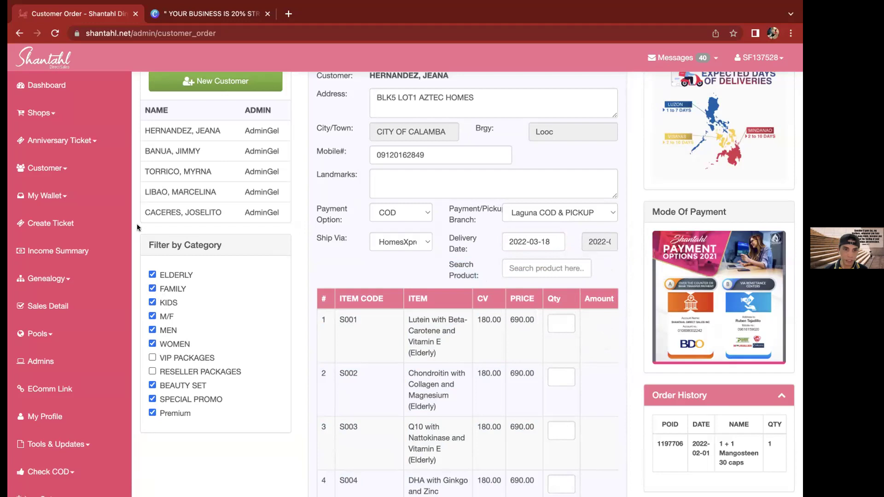
double_click(147, 240)
left_click(237, 242)
triple_click(228, 243)
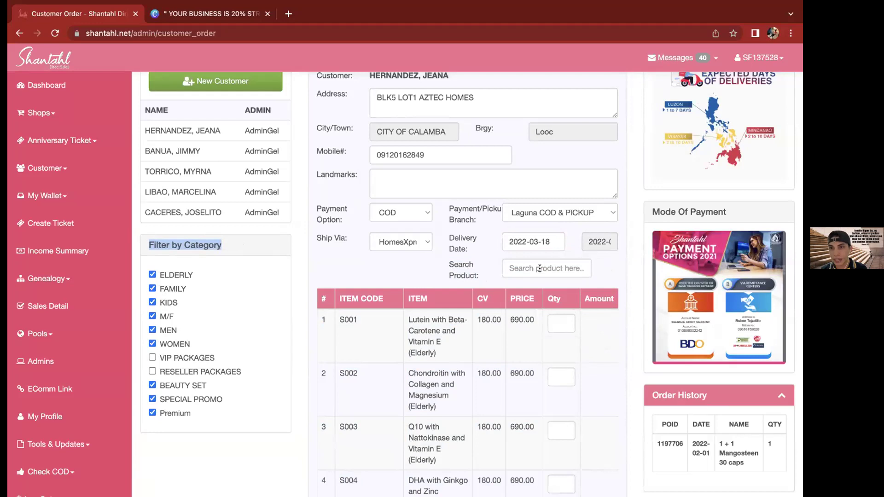
left_click(489, 271)
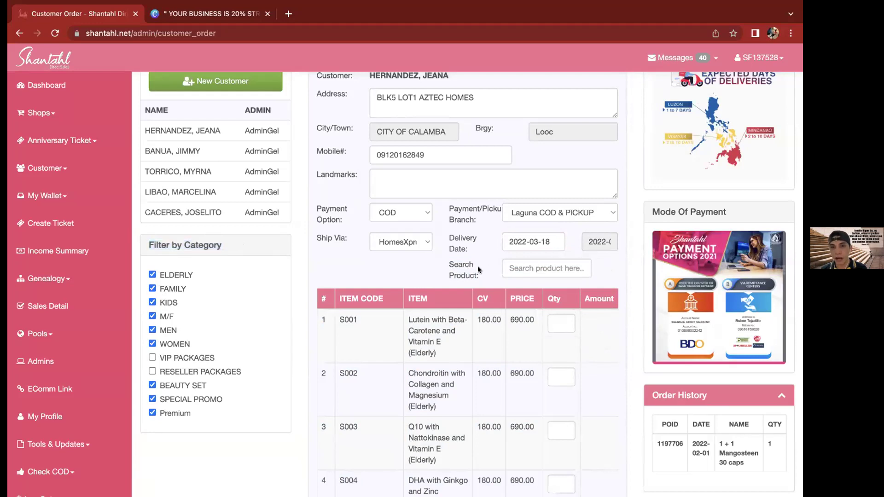
left_click(516, 267)
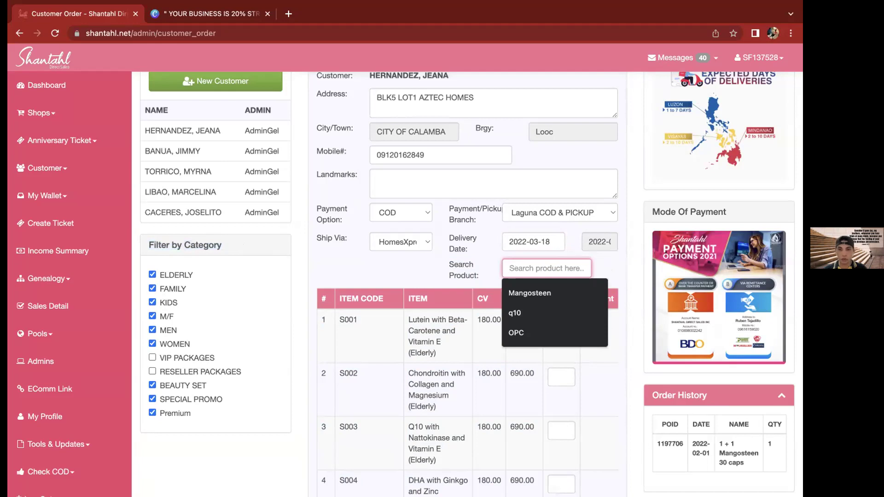
type("Q10")
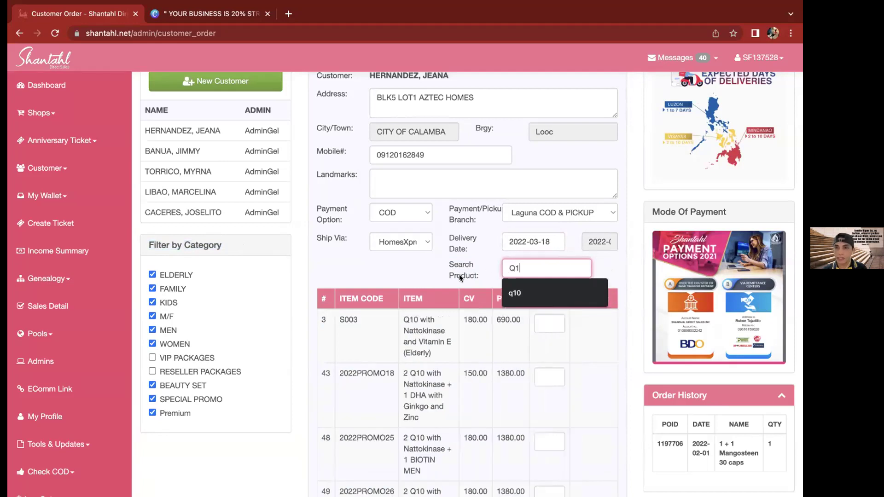
left_click(460, 275)
scroll(459, 275, "down", 3)
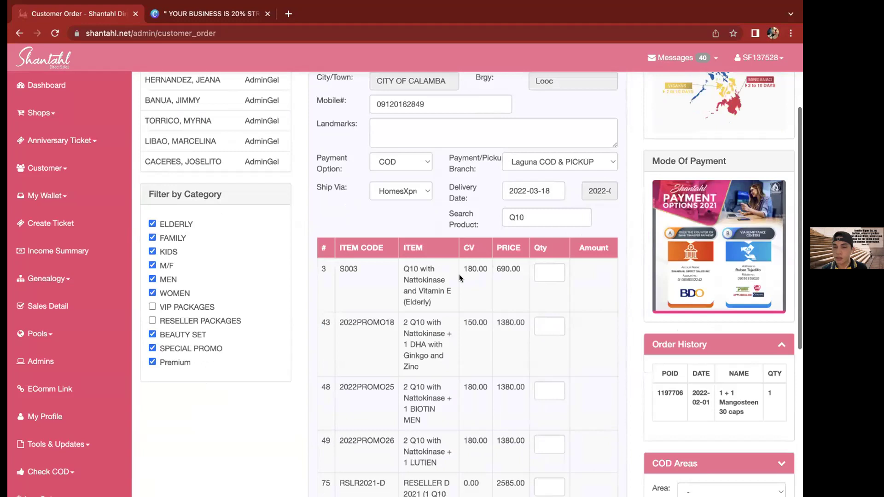
scroll(459, 274, "down", 1)
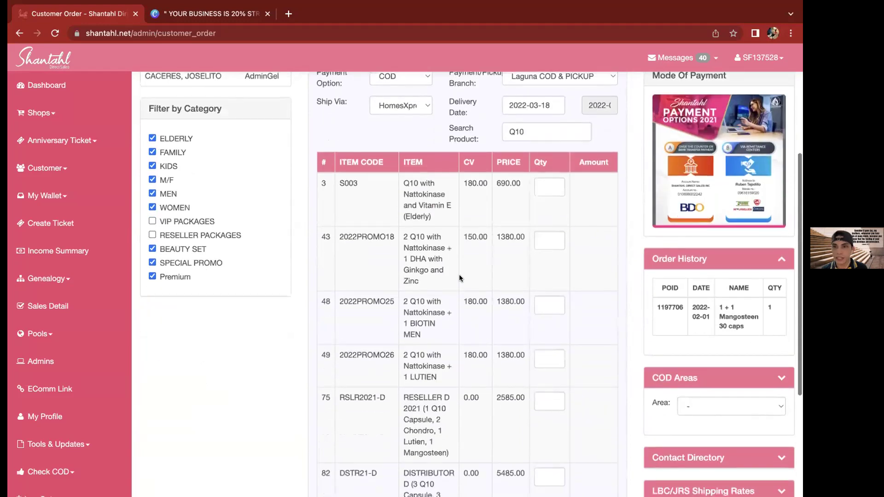
scroll(459, 274, "down", 1)
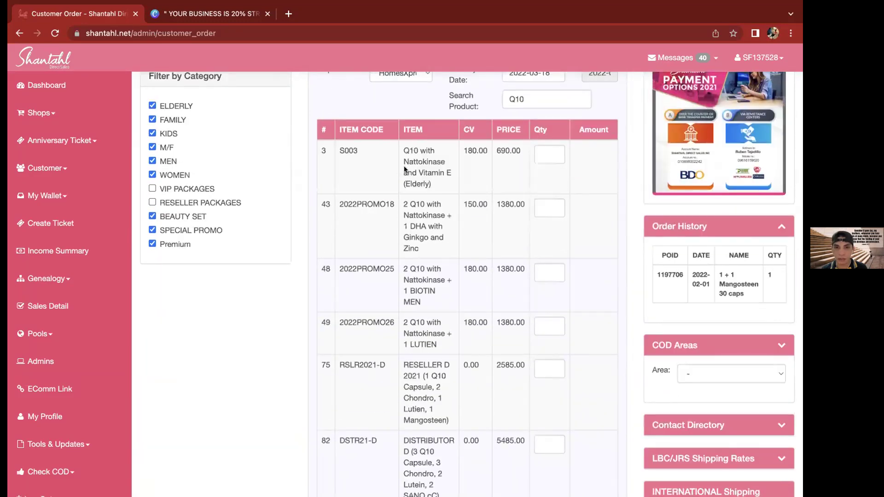
scroll(415, 327, "down", 3)
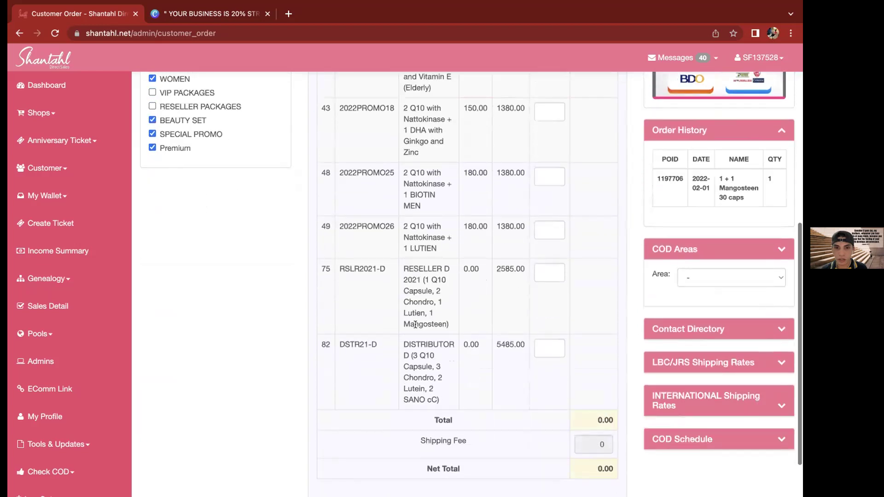
scroll(415, 324, "up", 2)
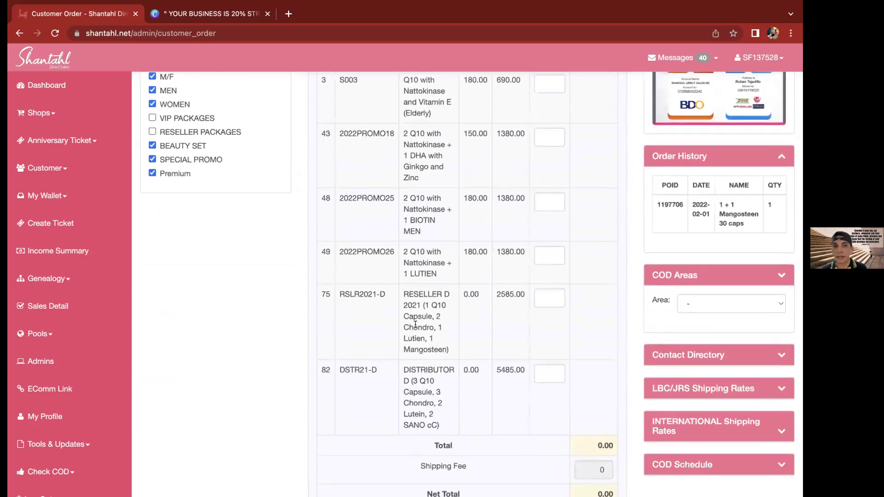
scroll(517, 235, "up", 4)
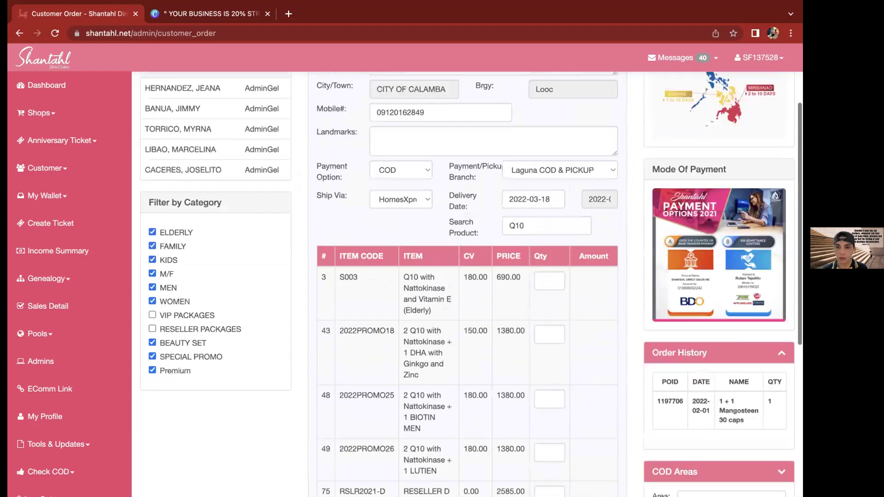
double_click(515, 225)
key("BackSpace")
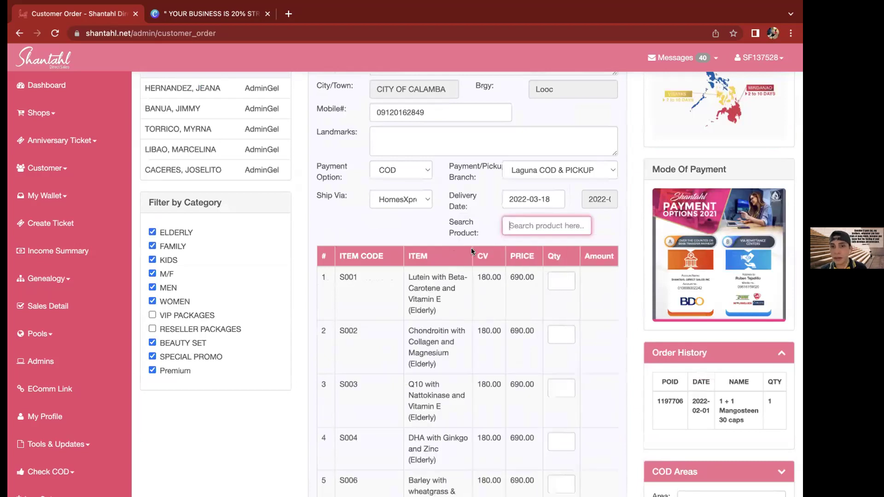
left_click(482, 237)
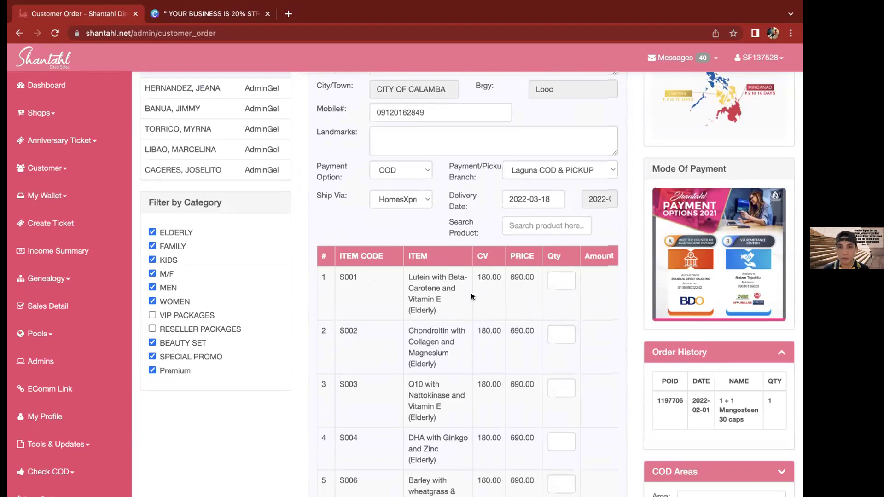
scroll(471, 292, "down", 3)
scroll(471, 295, "down", 20)
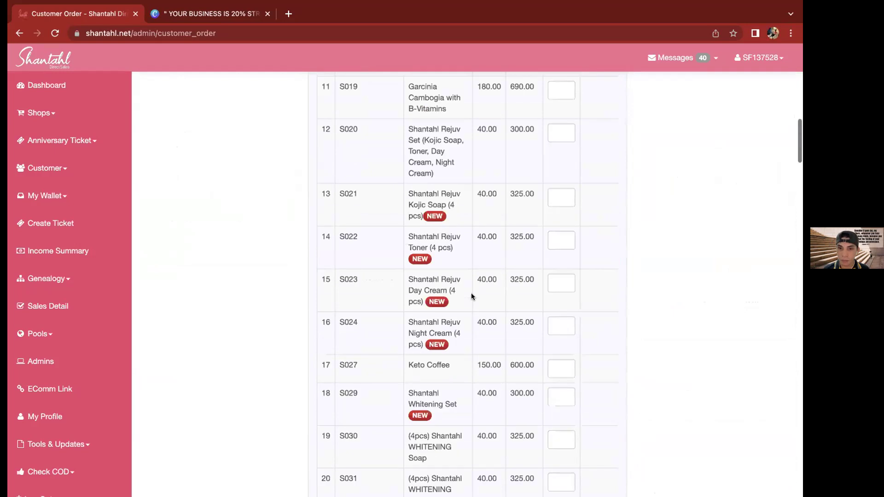
scroll(471, 297, "down", 20)
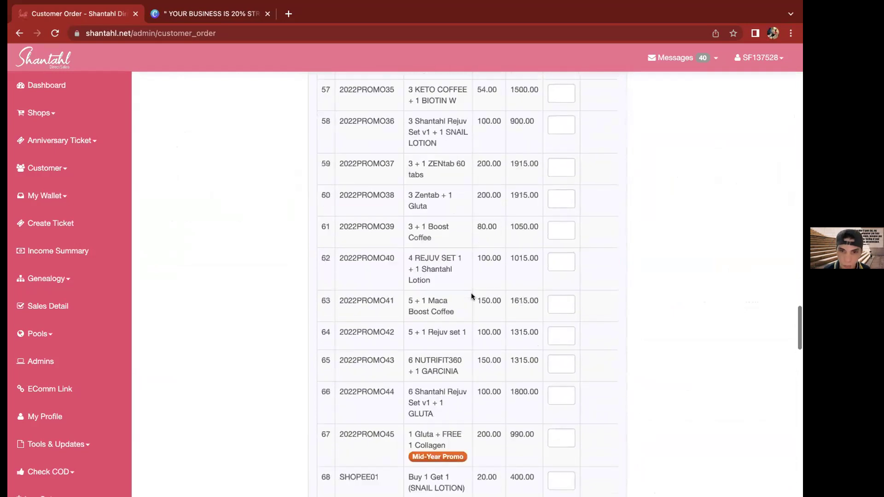
scroll(471, 296, "up", 20)
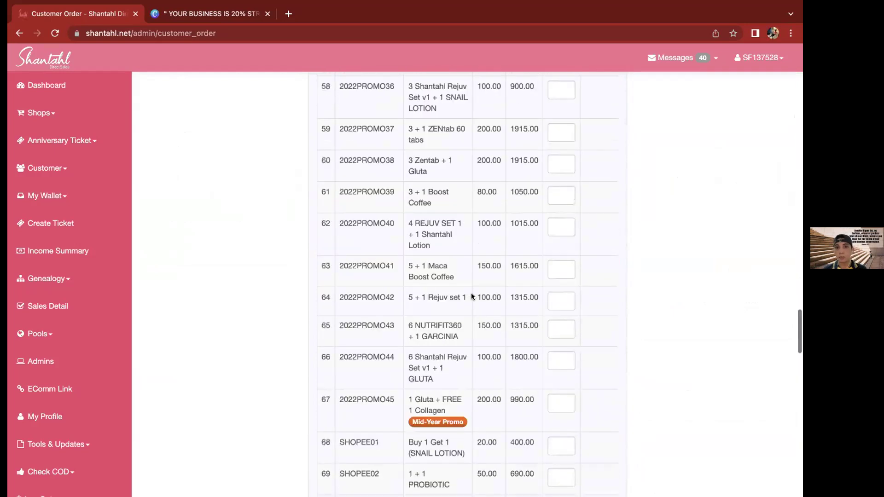
scroll(471, 296, "up", 12)
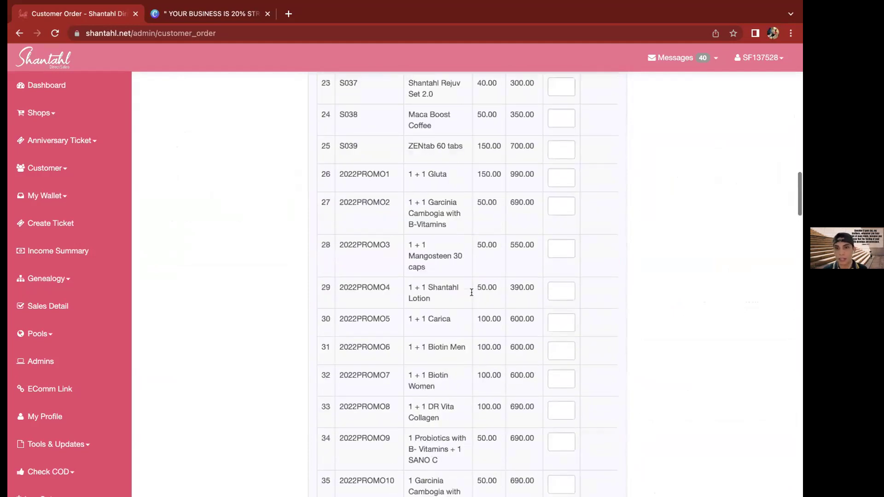
scroll(500, 238, "up", 6)
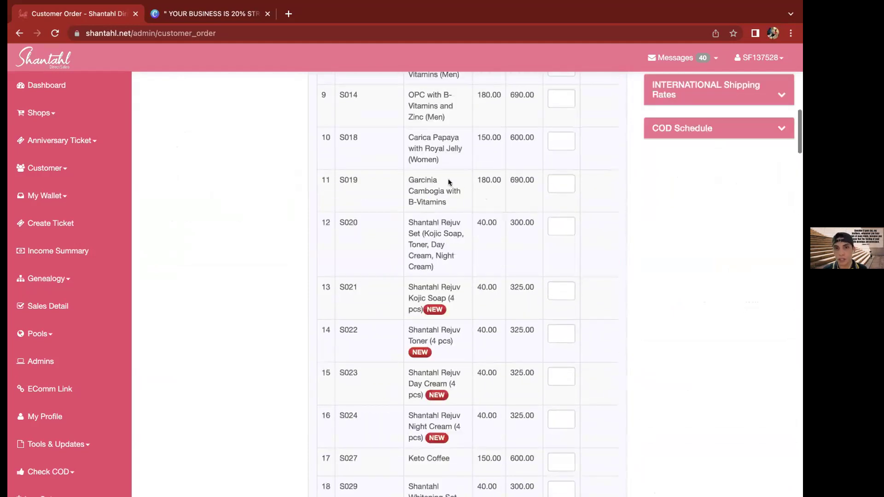
scroll(448, 179, "up", 8)
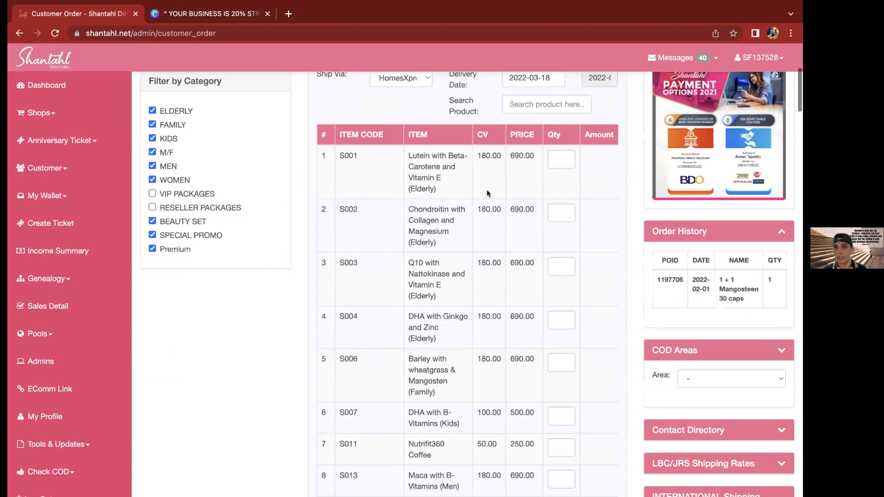
scroll(483, 190, "up", 5)
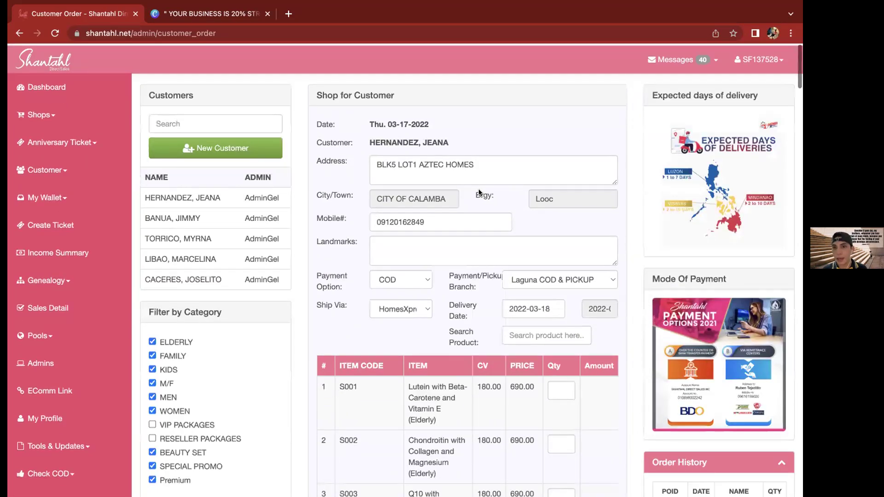
Filter products by Q10 and highlight the Q10 with Nattokinase and Vitamin E item
scroll(479, 193, "down", 3)
left_click(526, 184)
type("Q10")
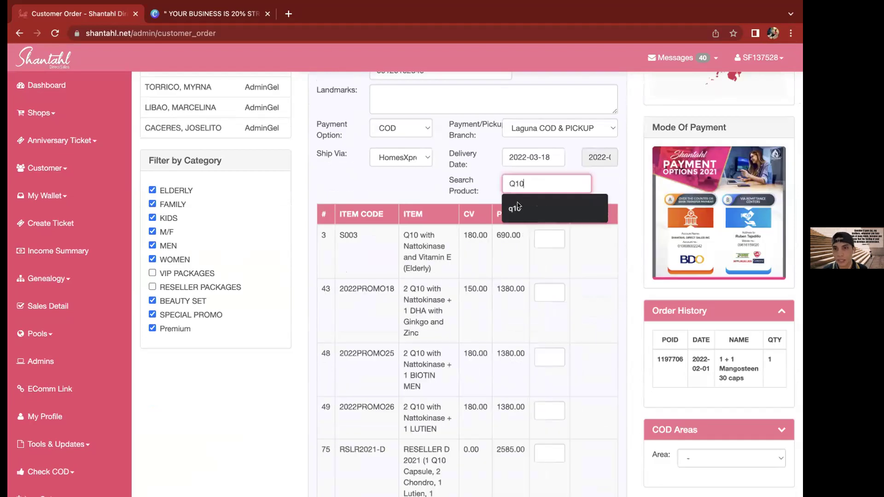
left_click(523, 209)
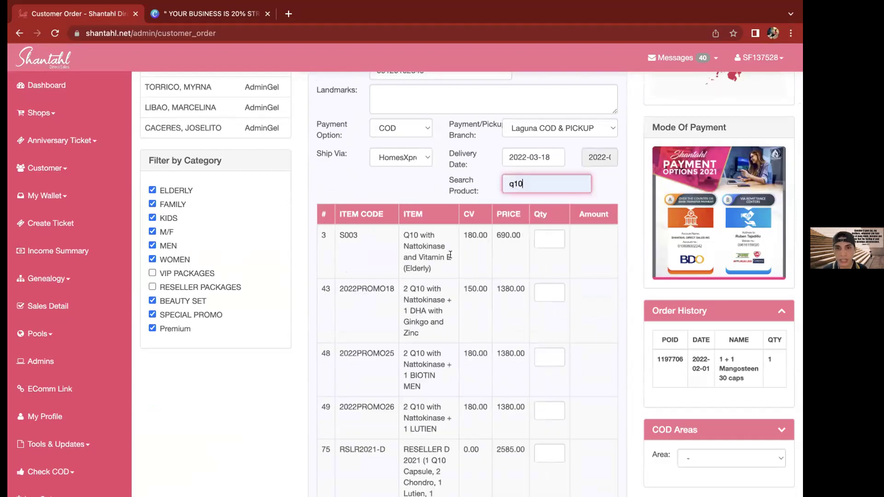
triple_click(424, 254)
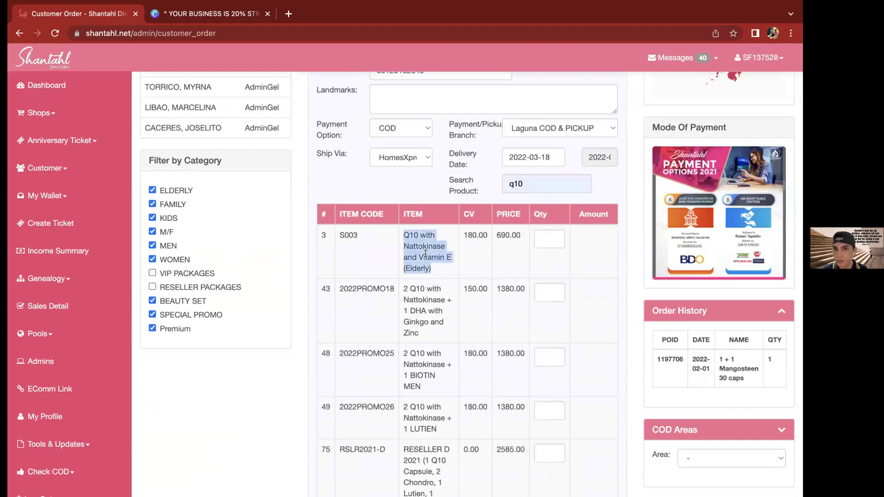
left_click(438, 266)
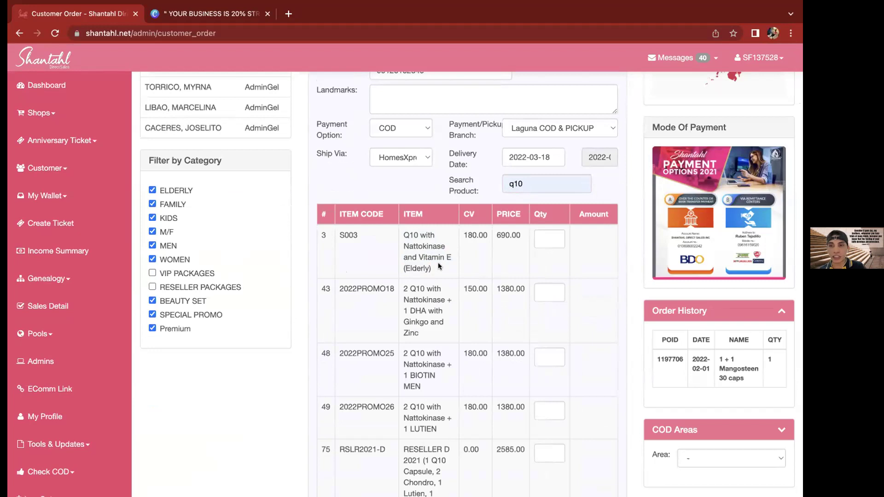
Enter quantity 1 for the Q10 item and scroll down to the order totals
double_click(429, 239)
key("Tab")
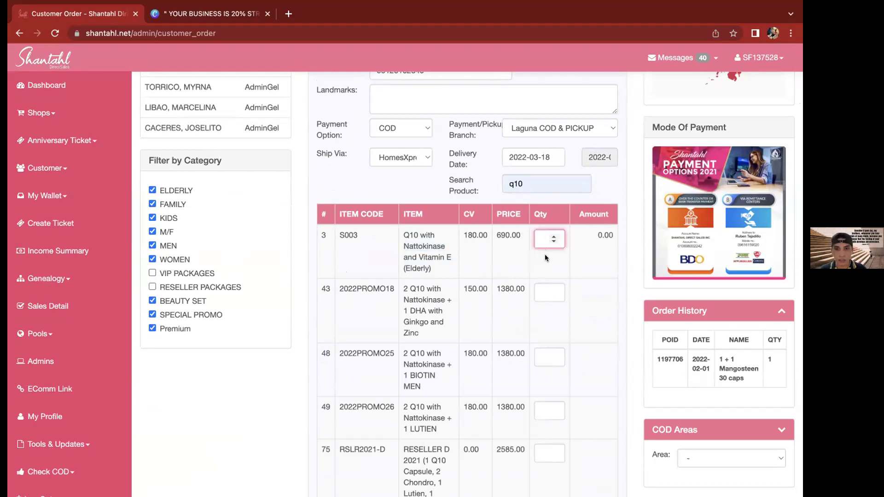
type("1")
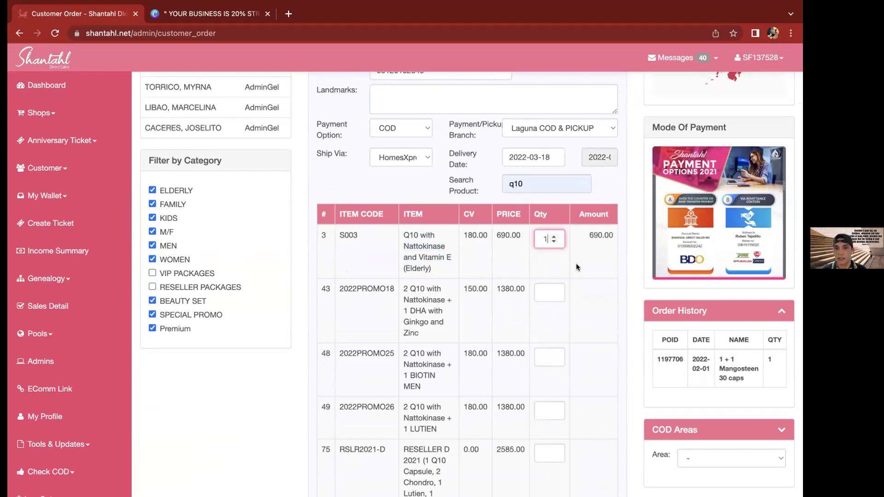
scroll(576, 263, "down", 5)
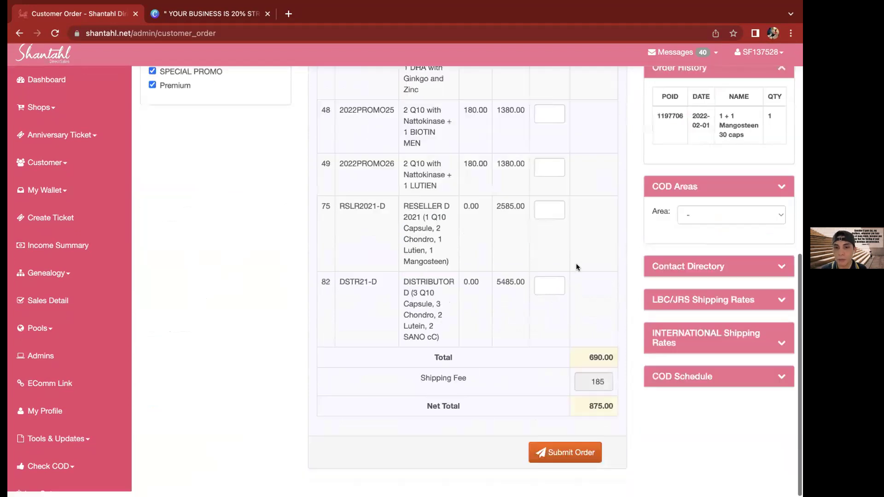
left_click(558, 459)
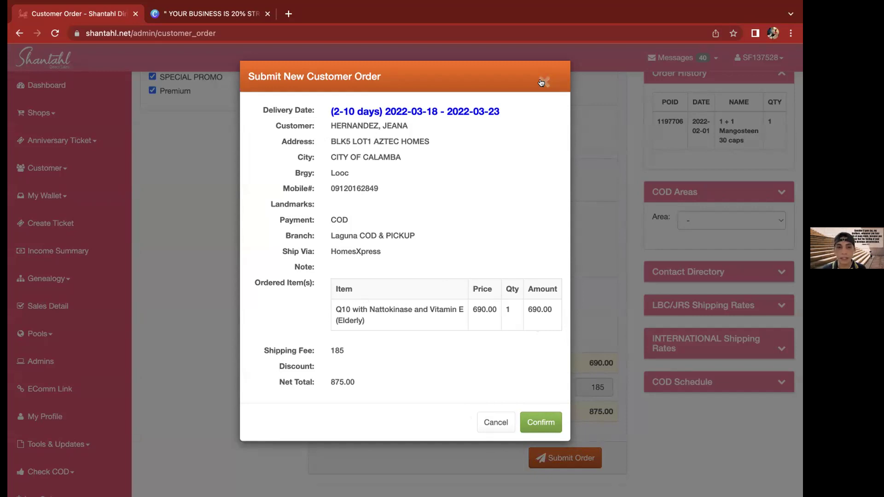
key("Escape")
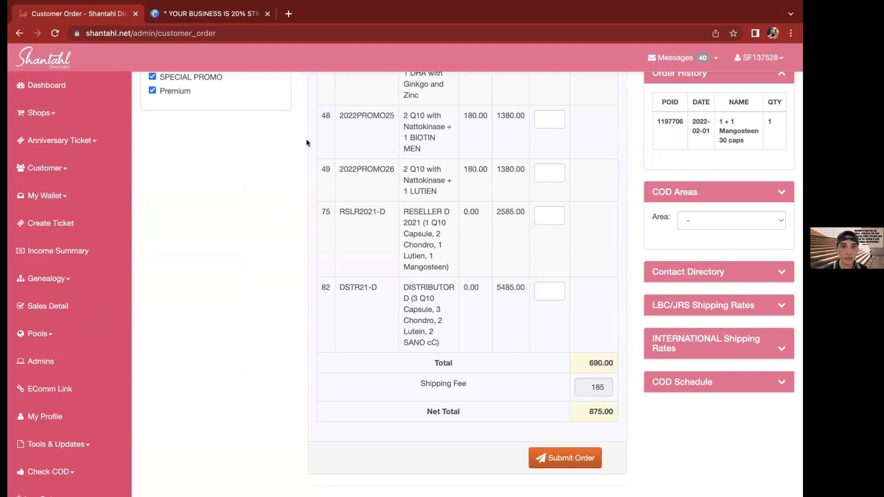
Search the customer list by a customer's surname, returning four matches
scroll(231, 124, "up", 10)
left_click(231, 123)
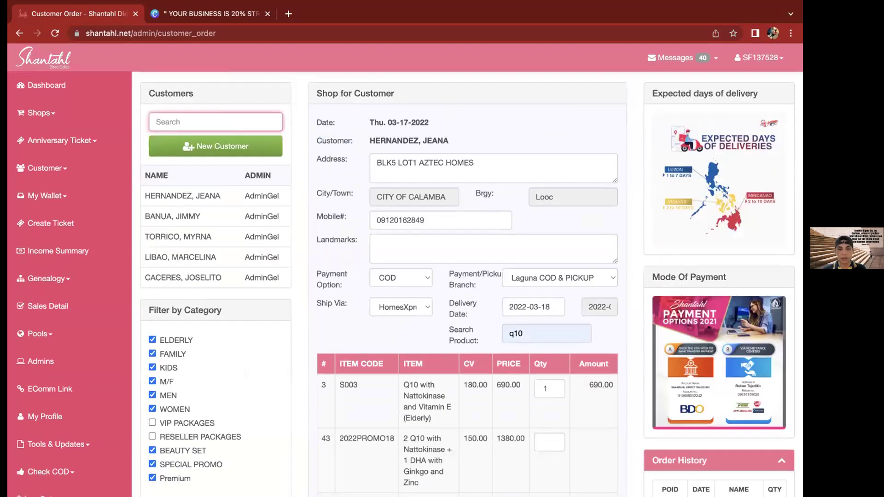
type("Flores")
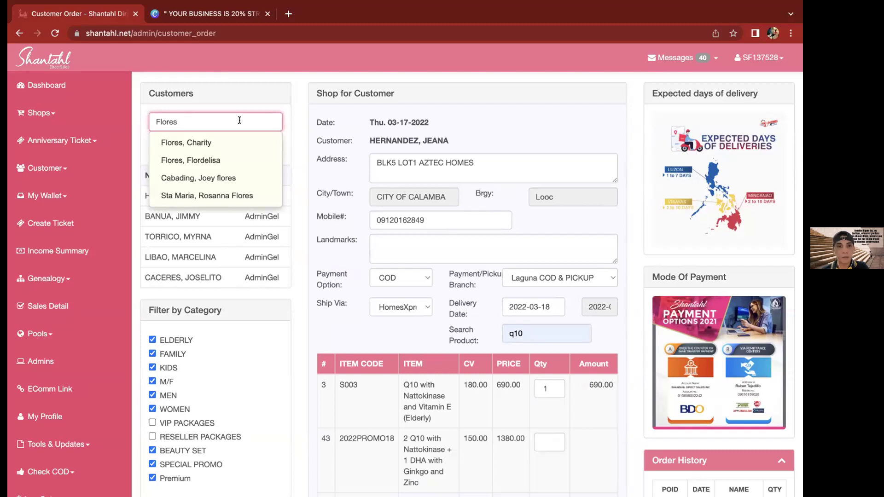
Dismiss the search suggestions and choose UNITED ARAB EMIRATES as the Country
left_click(300, 139)
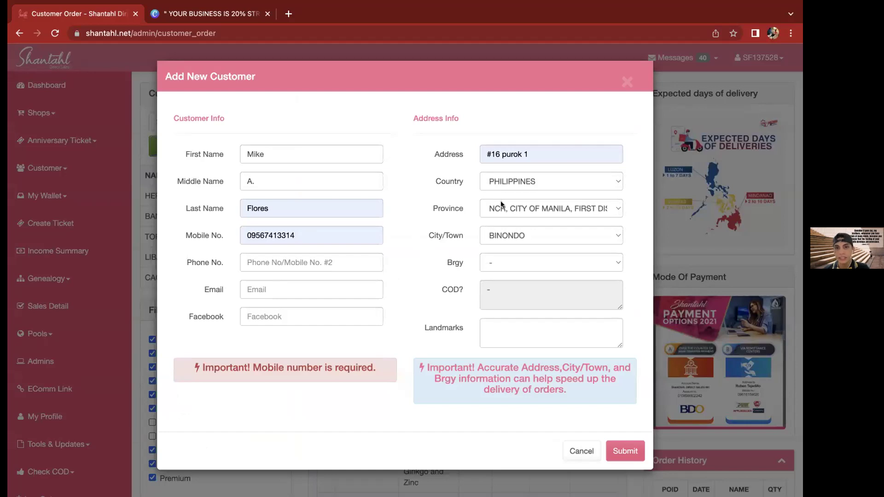
left_click(520, 181)
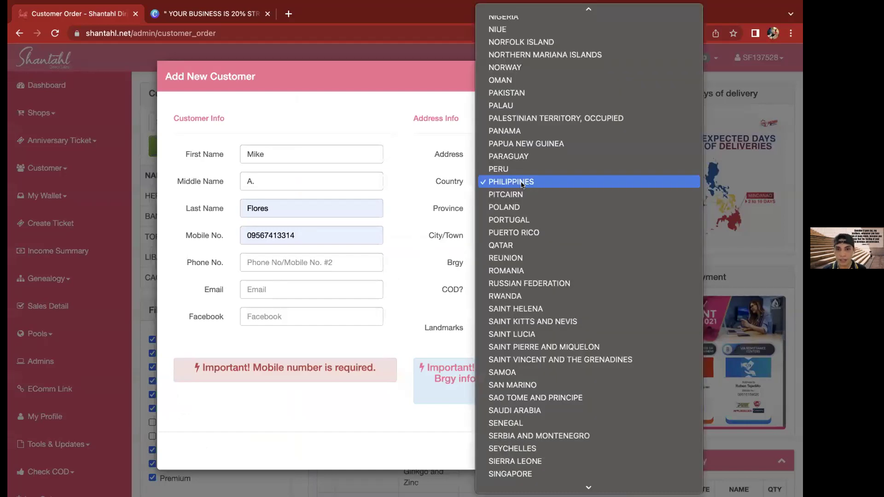
key("u")
scroll(532, 246, "down", 5)
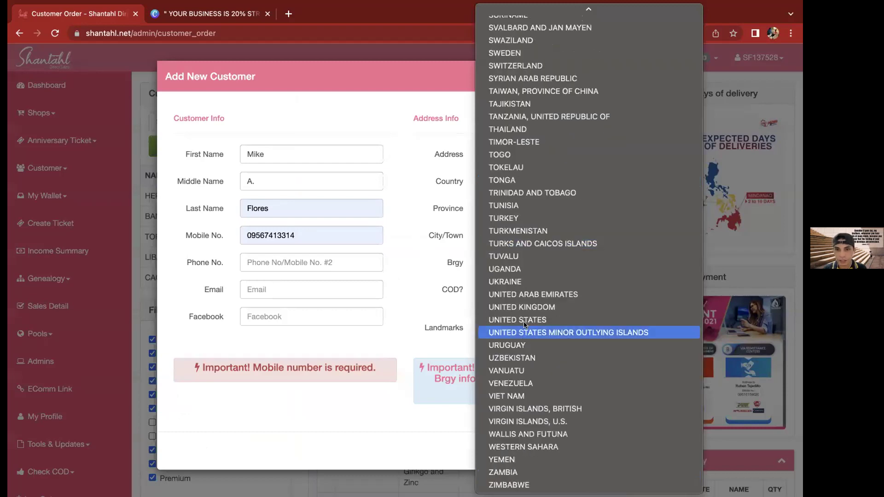
type("vir")
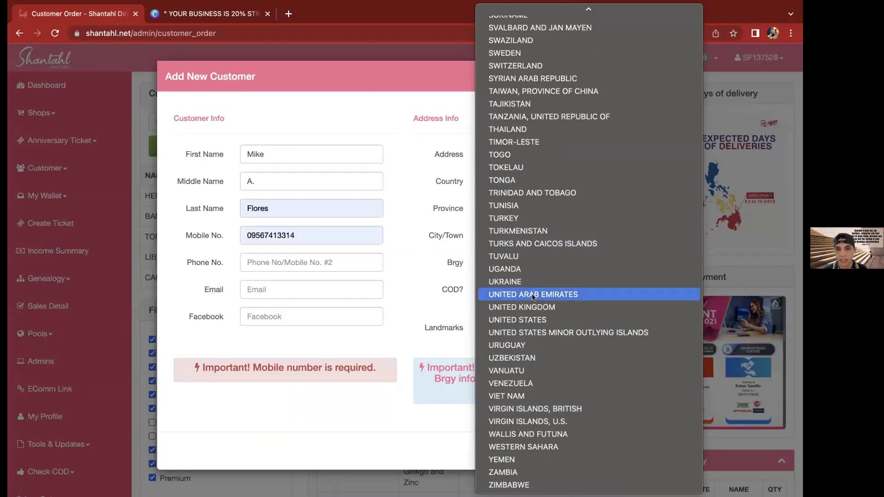
key("Return")
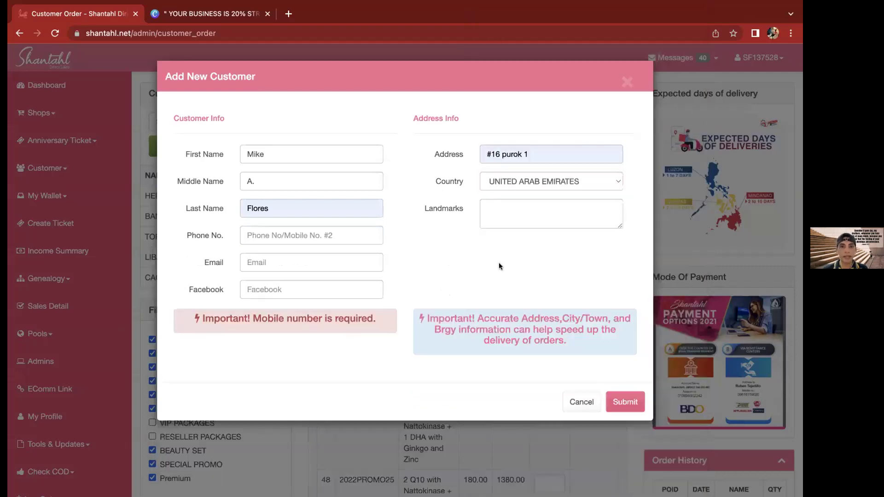
Enter the customer's phone number and saved e-mail, then move on to Landmarks
left_click(309, 235)
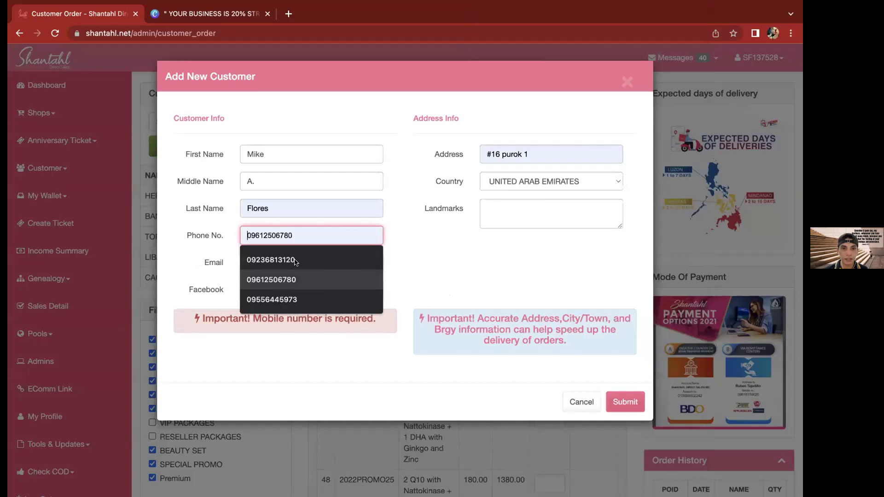
key("Escape")
left_click(359, 251)
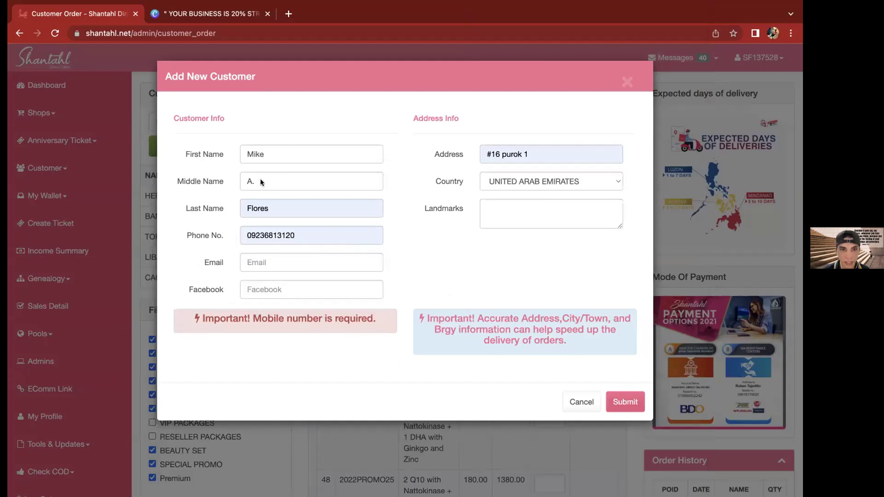
left_click(272, 264)
left_click(313, 289)
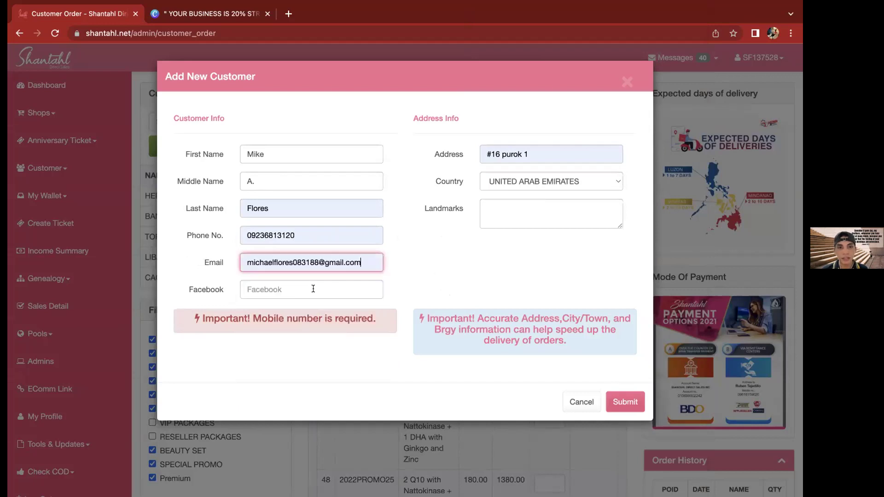
left_click(313, 288)
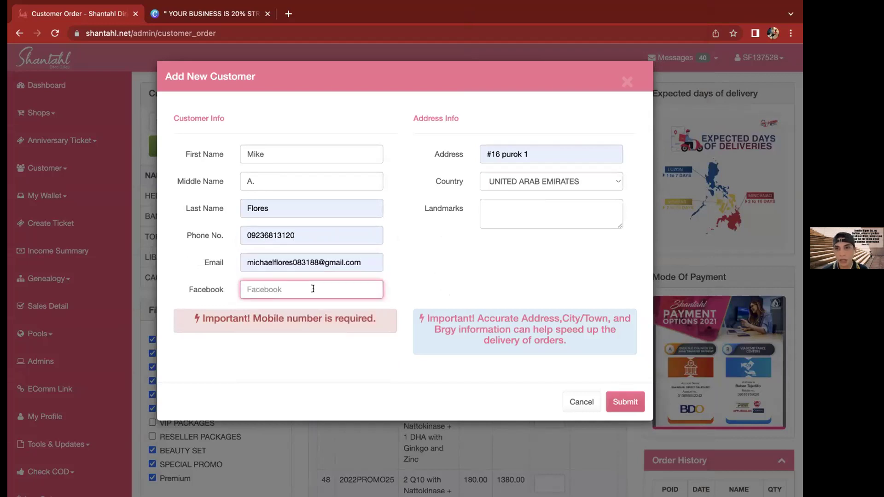
left_click(512, 208)
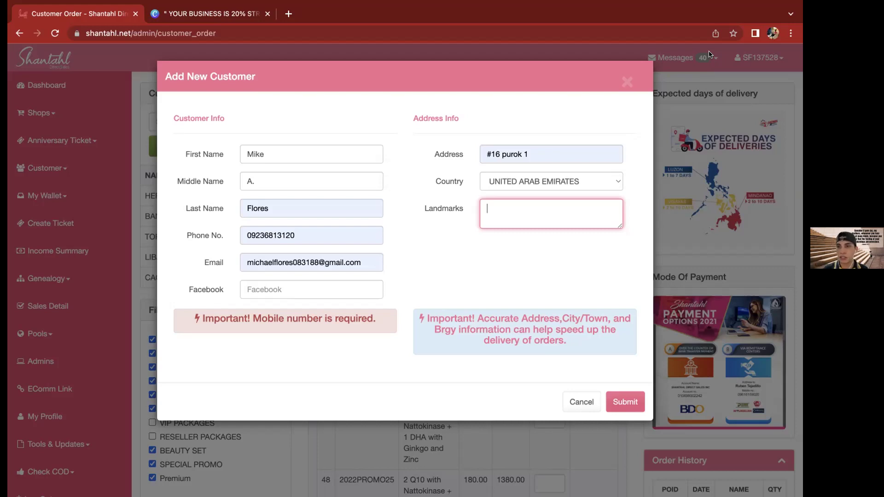
Switch the Country to HONG KONG
left_click(549, 161)
left_click(533, 181)
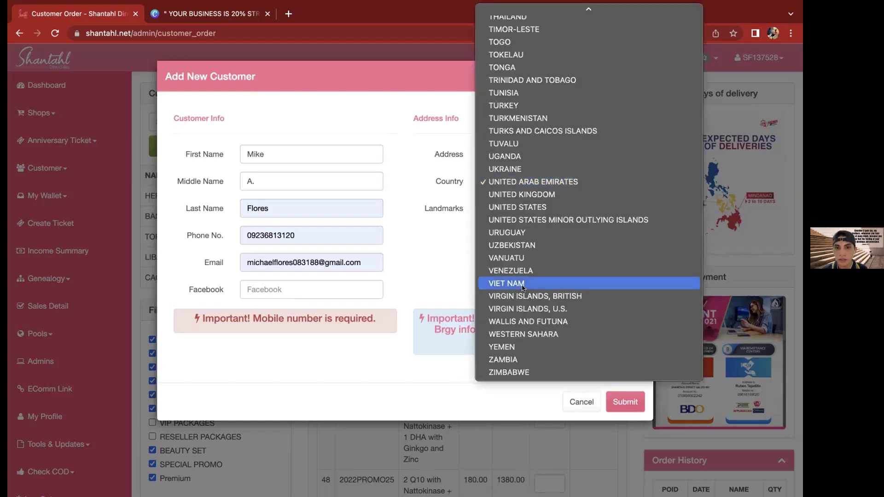
scroll(523, 287, "up", 10)
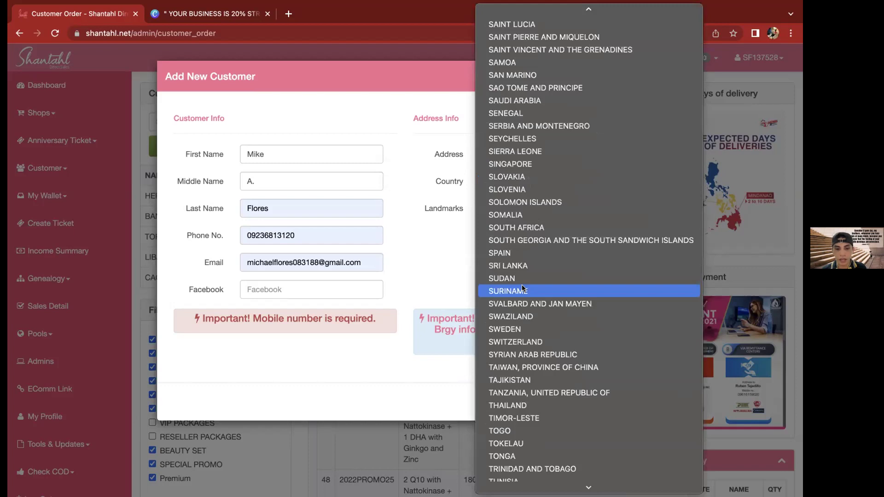
type("h")
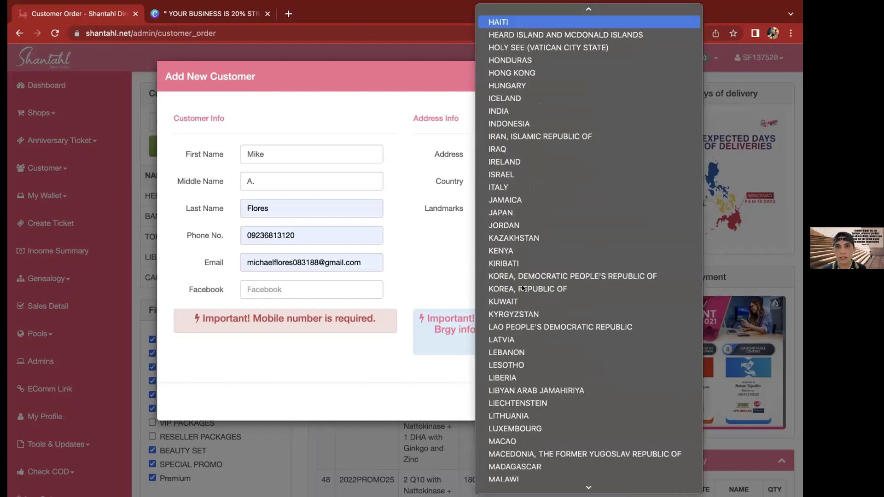
type("ong")
key("Return")
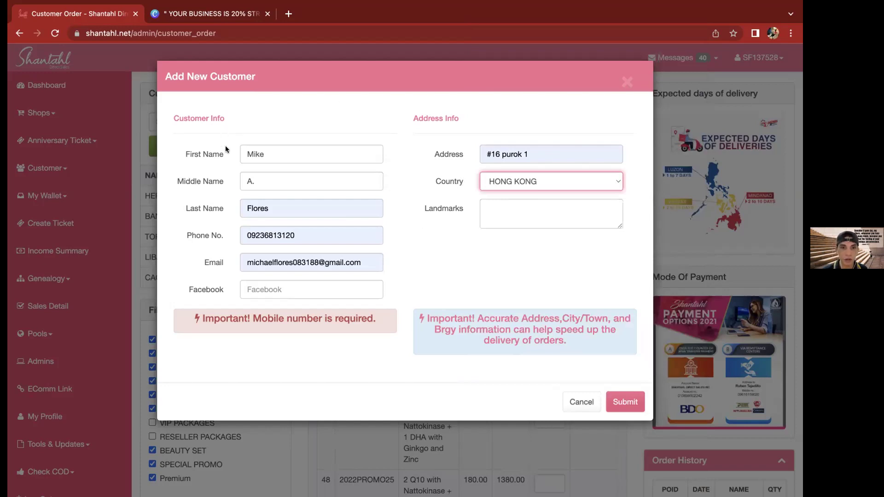
left_click_drag(510, 211, 466, 225)
left_click(466, 225)
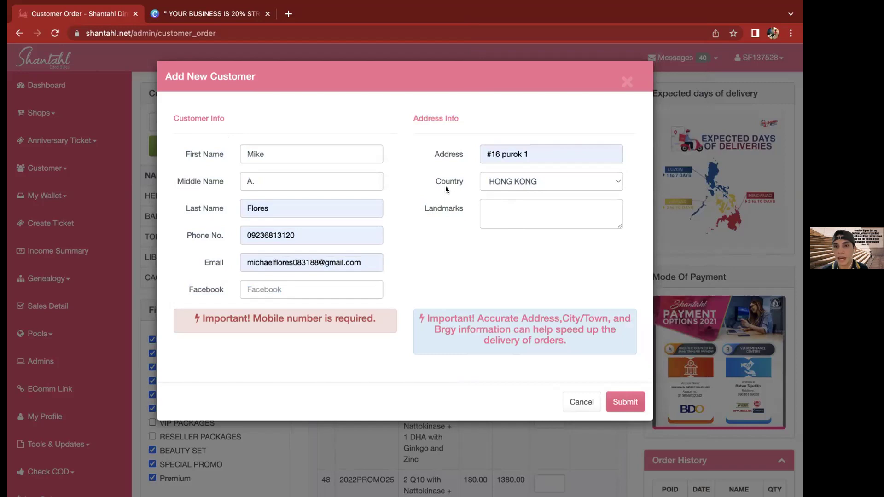
double_click(446, 204)
left_click(460, 258)
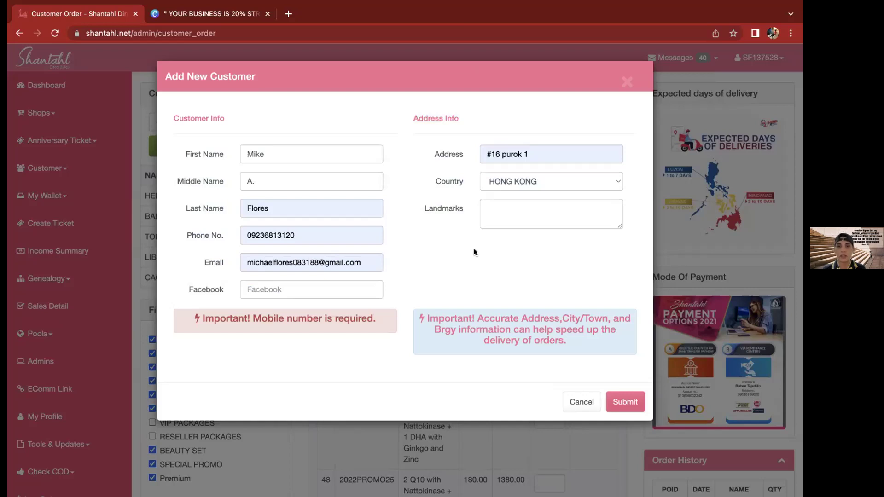
Change the Country to TAIWAN, PROVINCE OF CHINA, revealing the 7-11 Storeid field
left_click(511, 182)
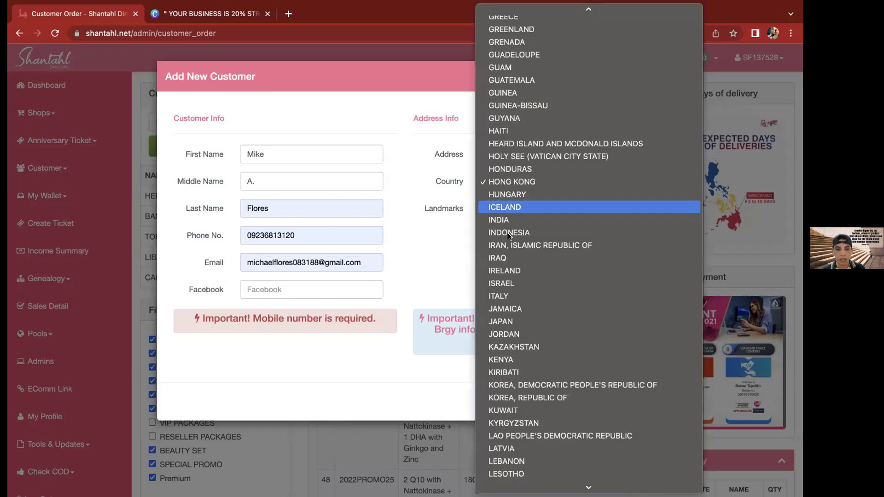
scroll(511, 474, "down", 15)
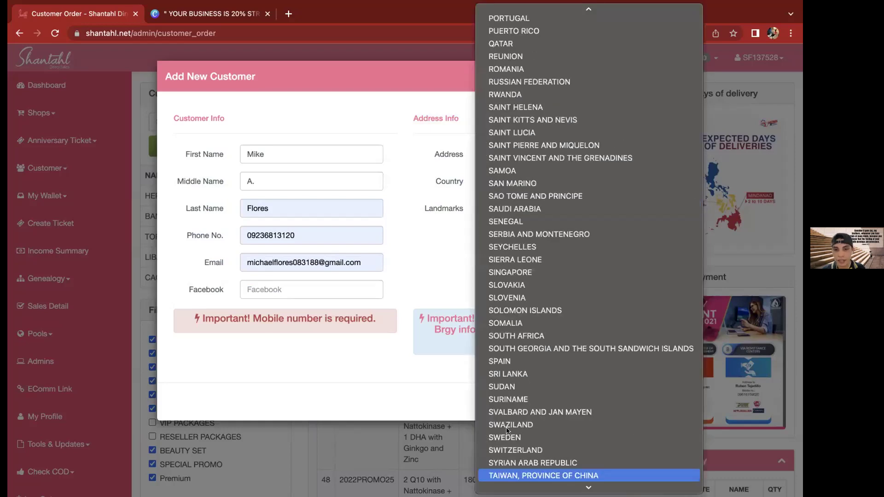
left_click(514, 475)
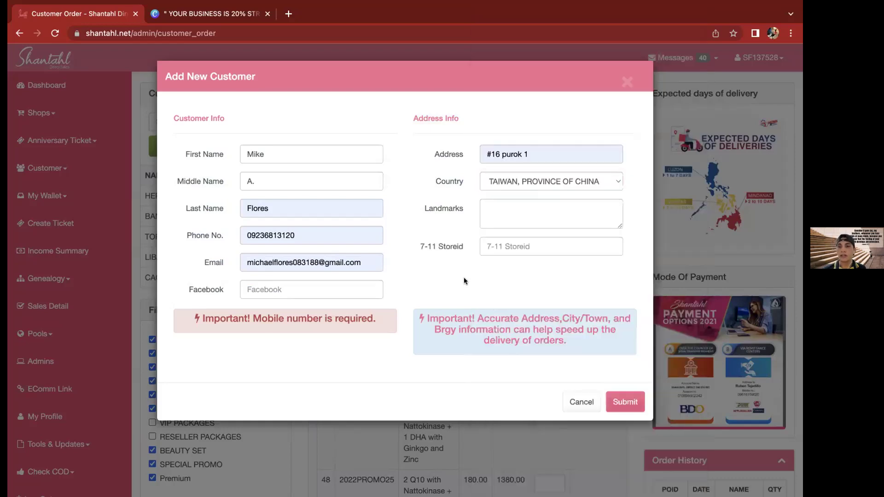
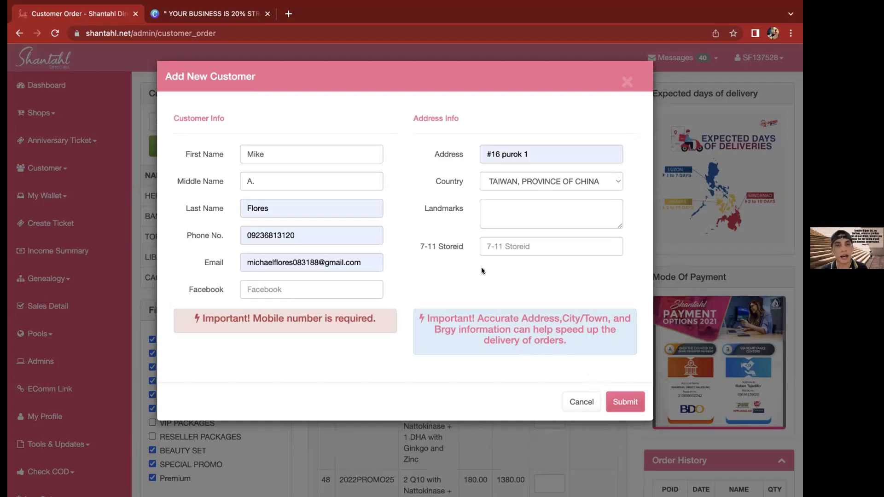
Cancel the Add New Customer form without saving and expand the Customer sidebar menu
left_click(523, 244)
left_click(513, 271)
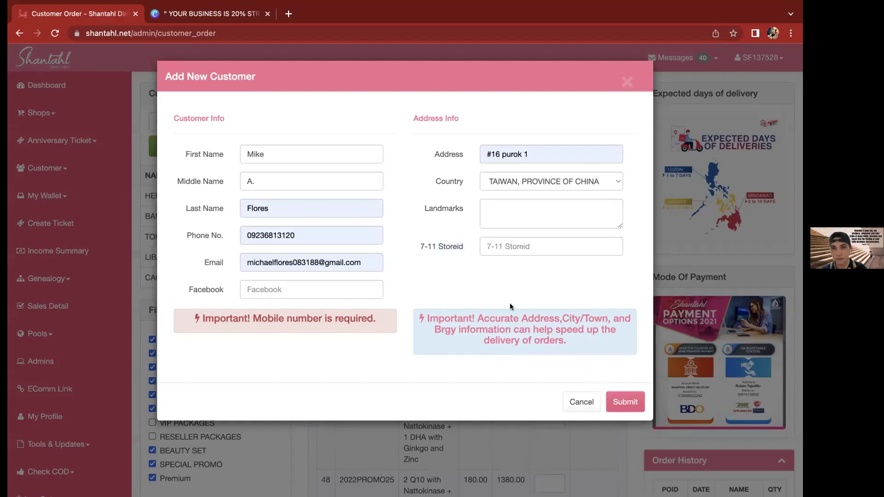
left_click(579, 403)
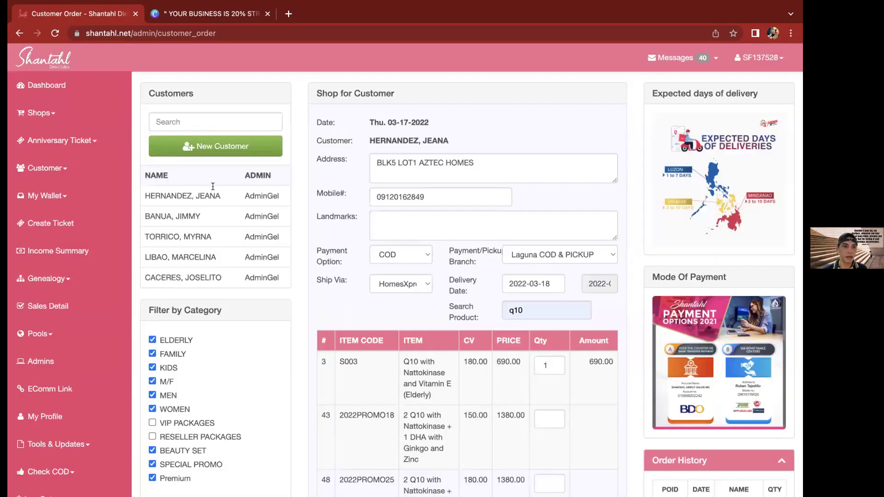
left_click(61, 169)
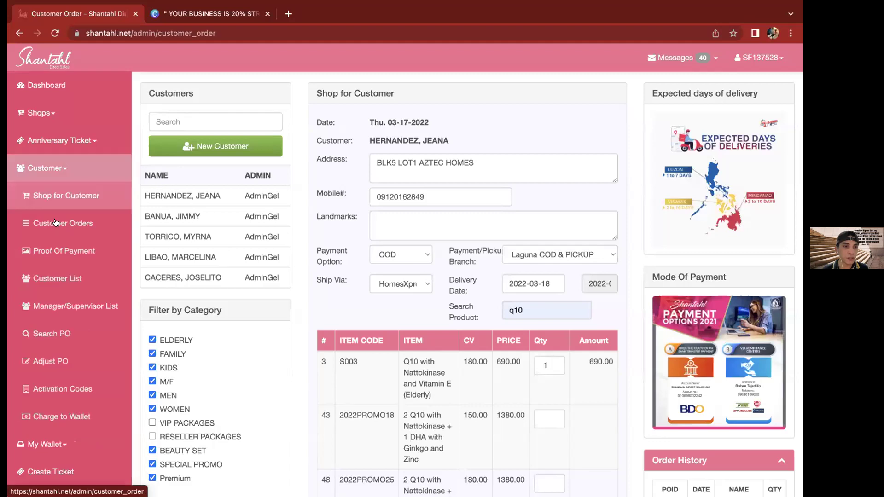
Open Customer Orders and move the From date back to 2022-01-01
left_click(55, 224)
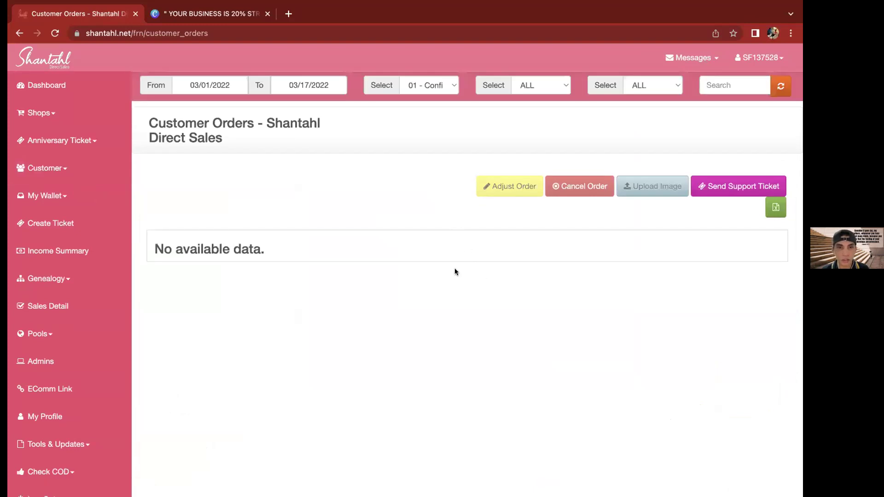
left_click(205, 85)
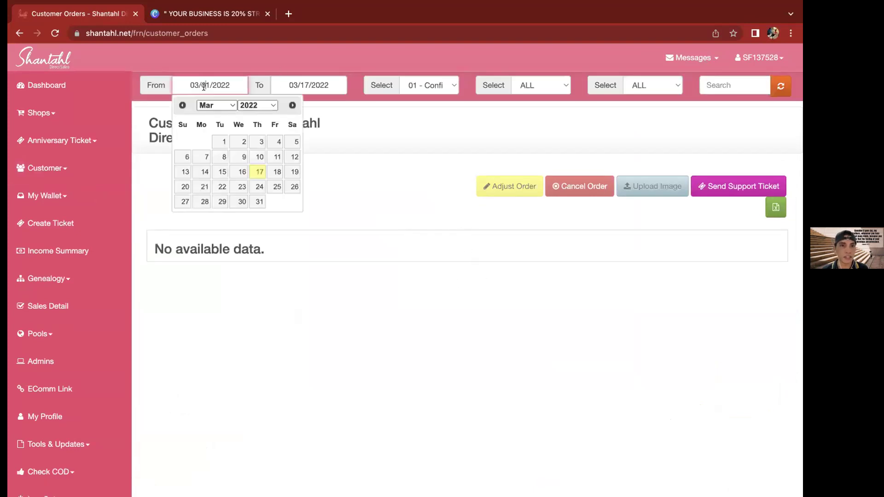
left_click(184, 107)
left_click(216, 140)
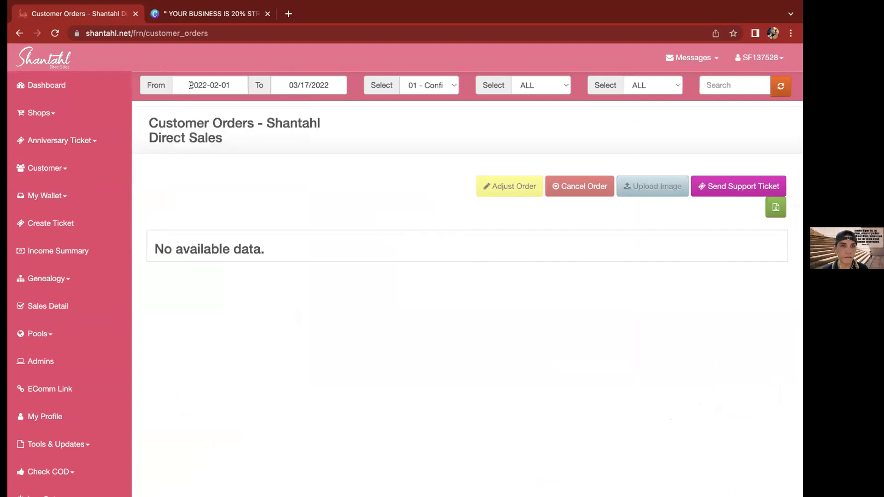
left_click(181, 105)
left_click(294, 141)
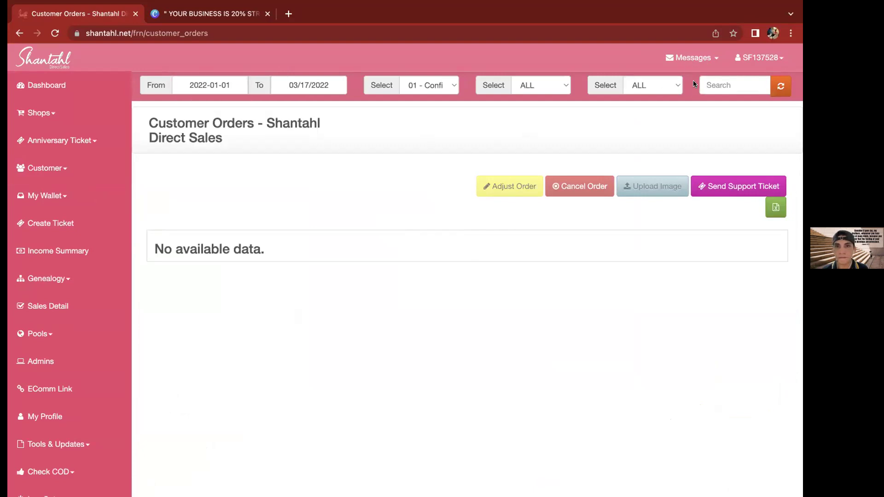
Show orders of all statuses (0 - ALL) and set the From date to 2021-11-01
left_click(430, 85)
left_click(427, 71)
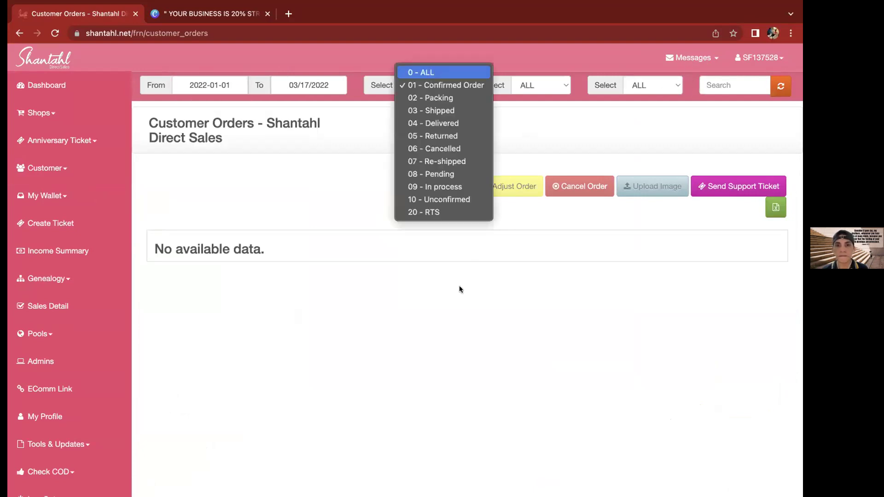
left_click(183, 89)
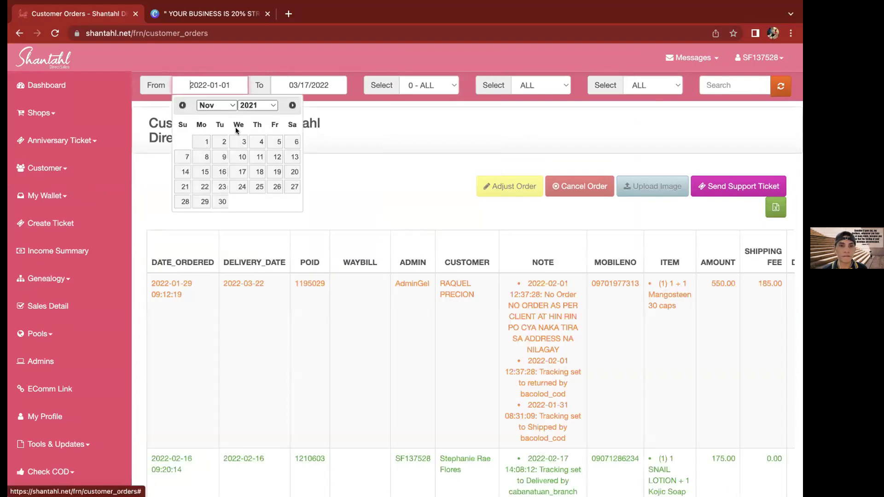
left_click(207, 141)
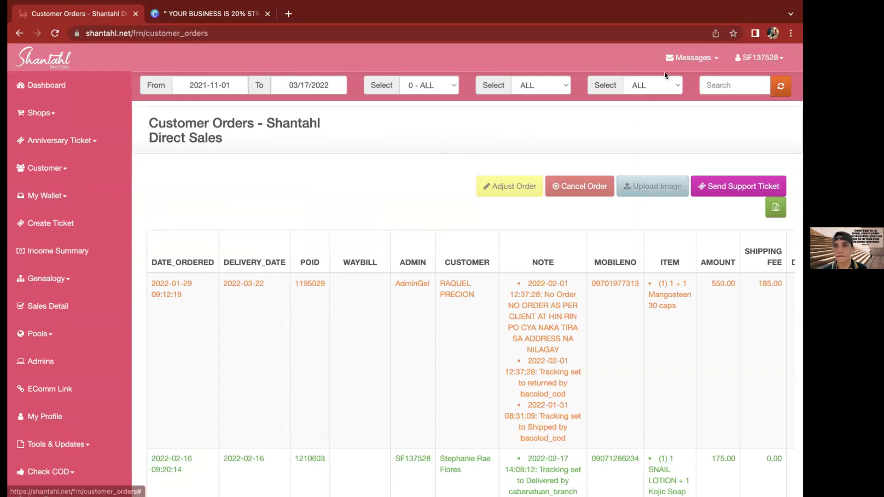
left_click(781, 87)
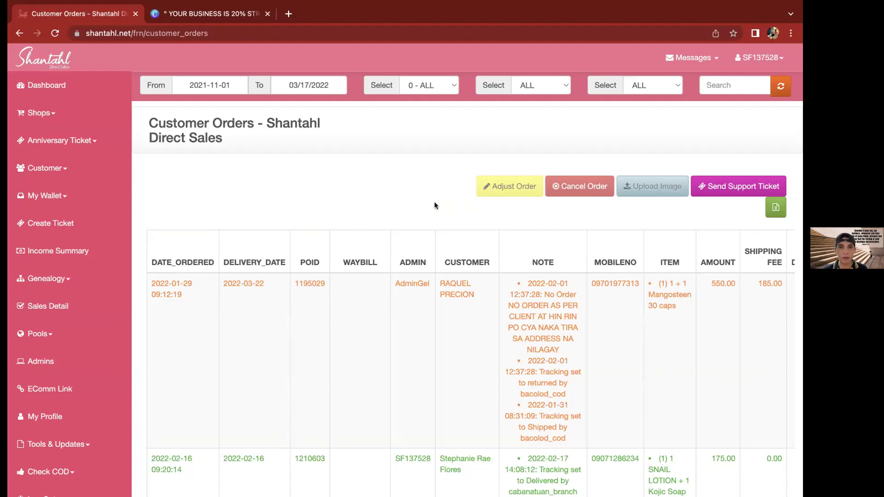
left_click(391, 304)
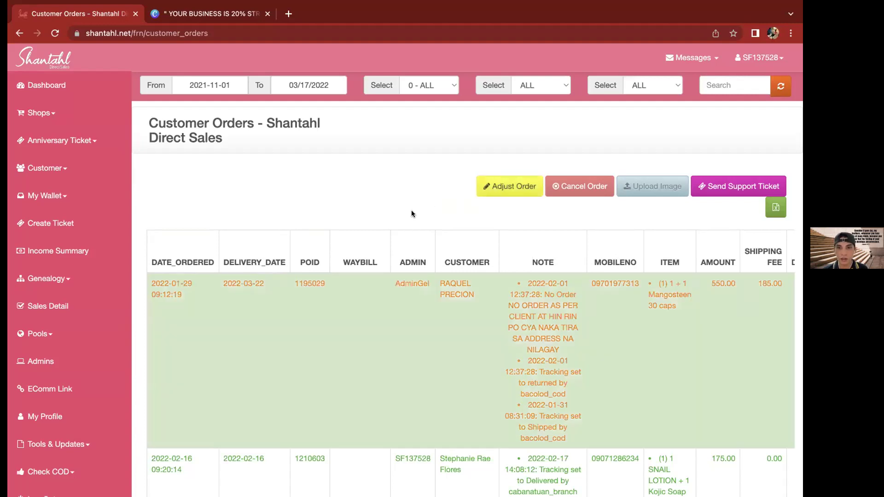
scroll(419, 204, "right", 1)
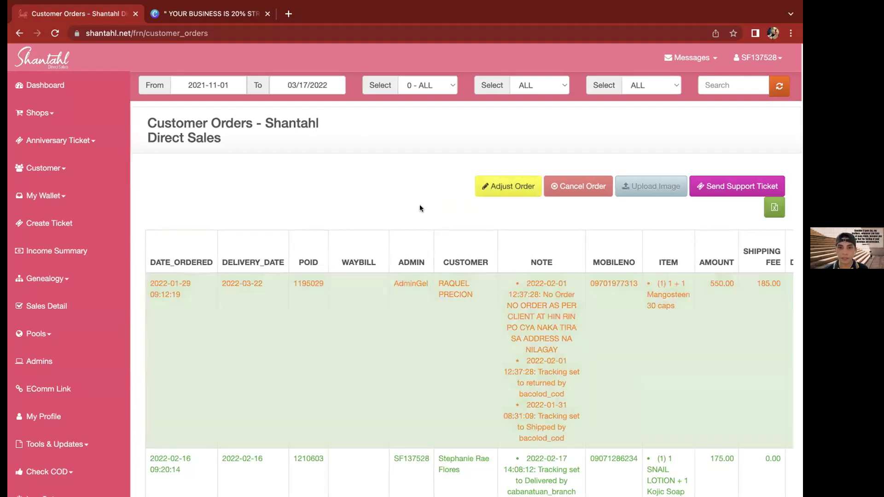
scroll(419, 208, "down", 3)
scroll(419, 209, "up", 2)
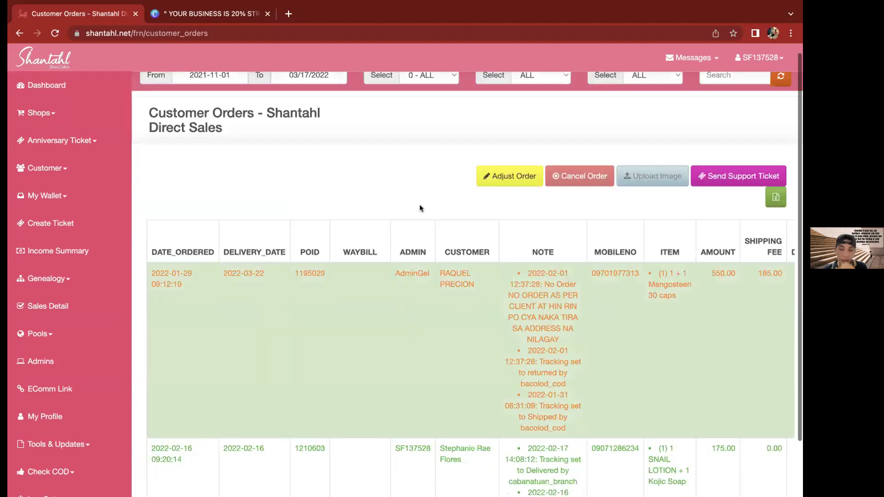
scroll(421, 205, "up", 1)
scroll(462, 269, "down", 2)
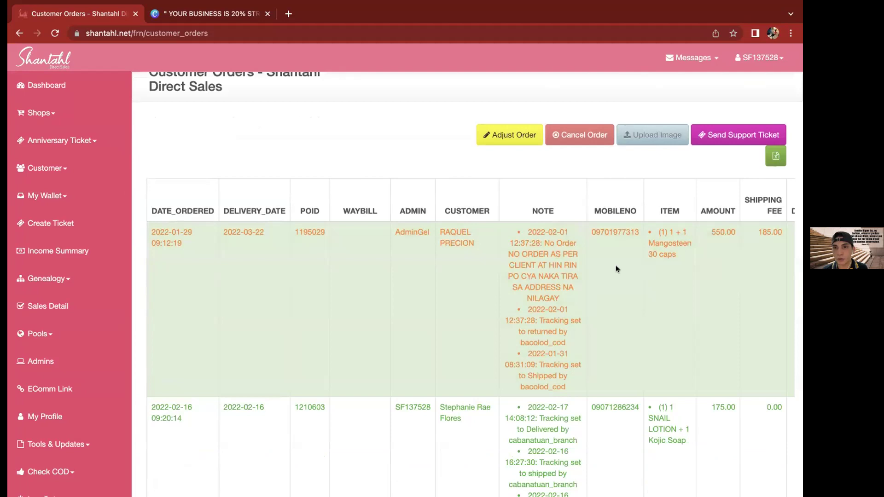
scroll(621, 278, "right", 5)
scroll(621, 279, "right", 10)
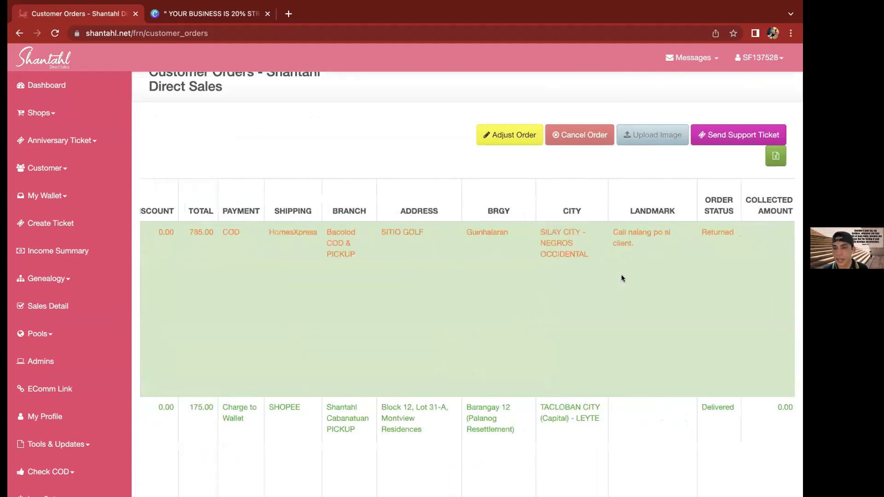
scroll(621, 278, "right", 3)
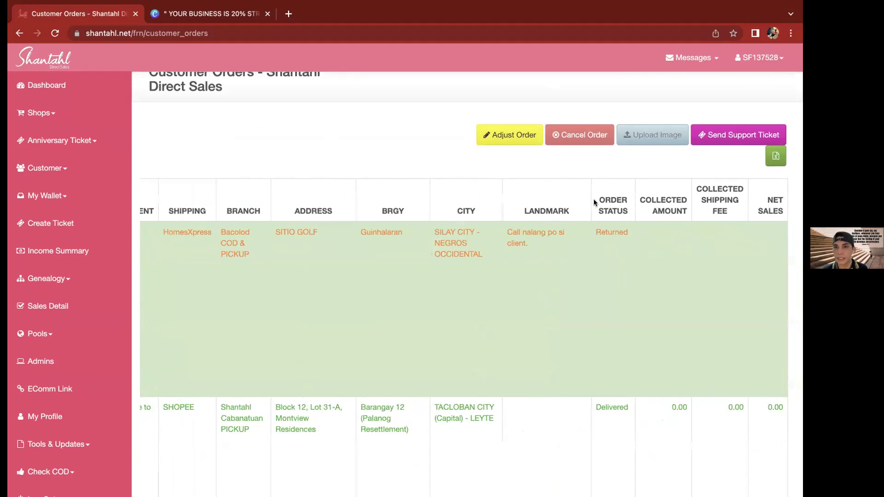
left_click_drag(594, 201, 676, 203)
left_click(609, 228)
double_click(610, 231)
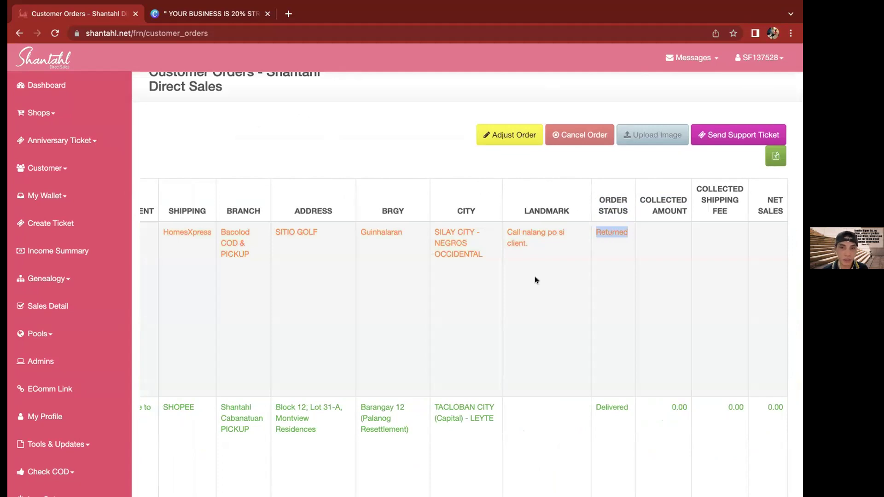
scroll(535, 280, "left", 4)
scroll(534, 280, "left", 10)
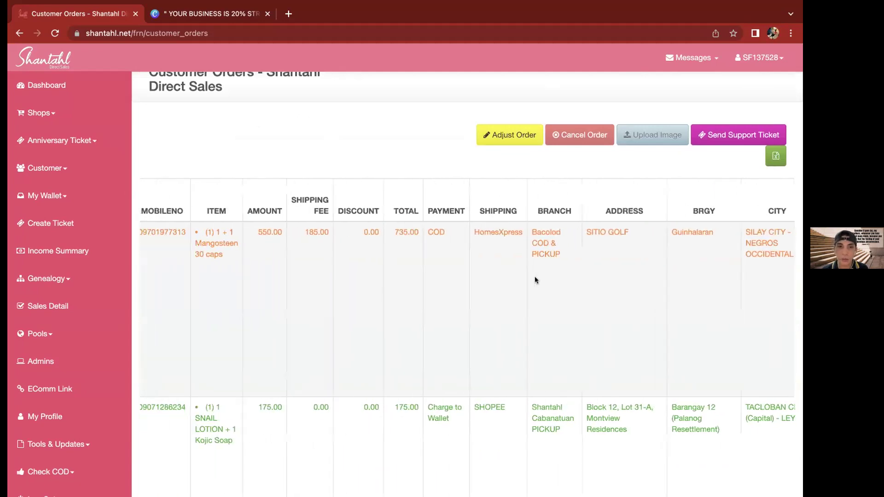
scroll(534, 279, "left", 5)
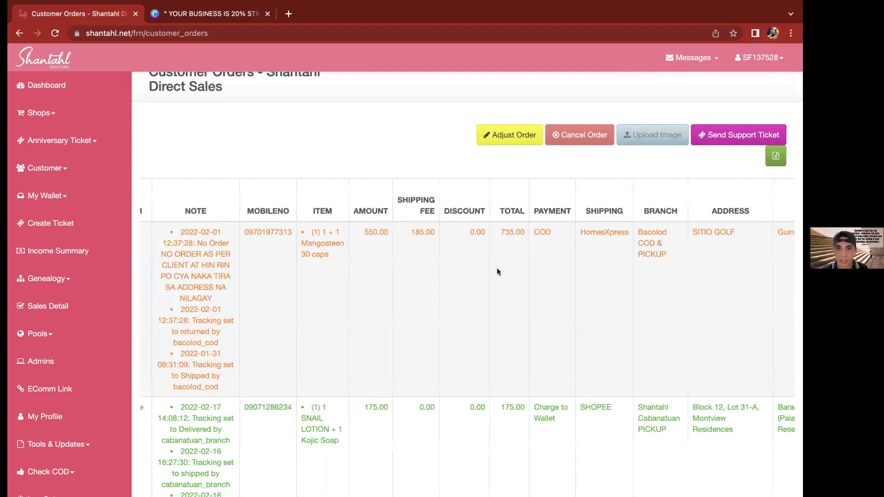
scroll(463, 245, "left", 4)
left_click_drag(453, 243, 480, 271)
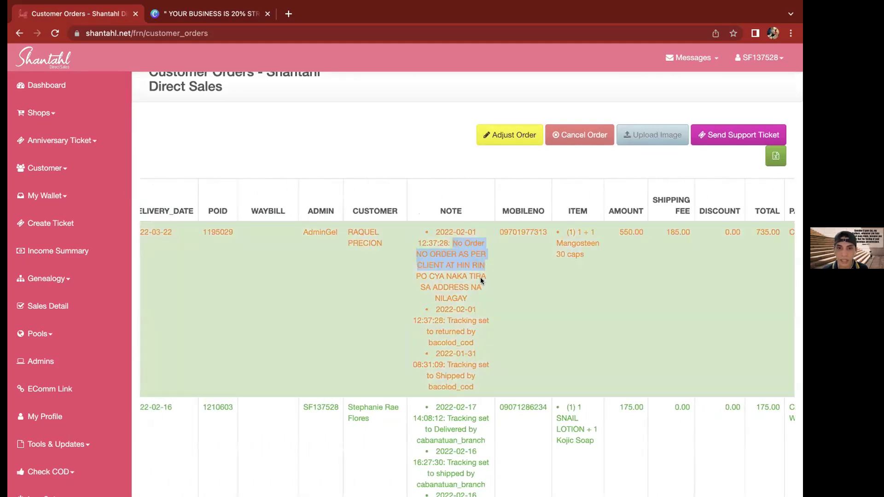
left_click(467, 298)
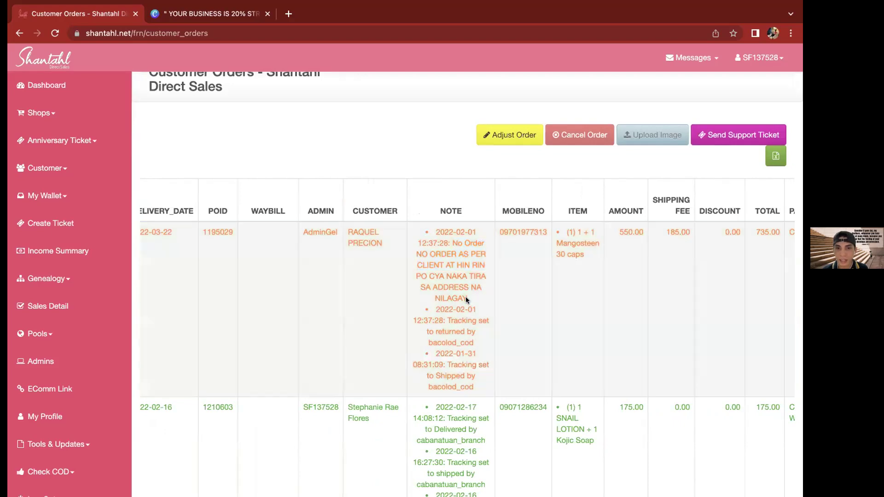
left_click_drag(466, 299, 452, 243)
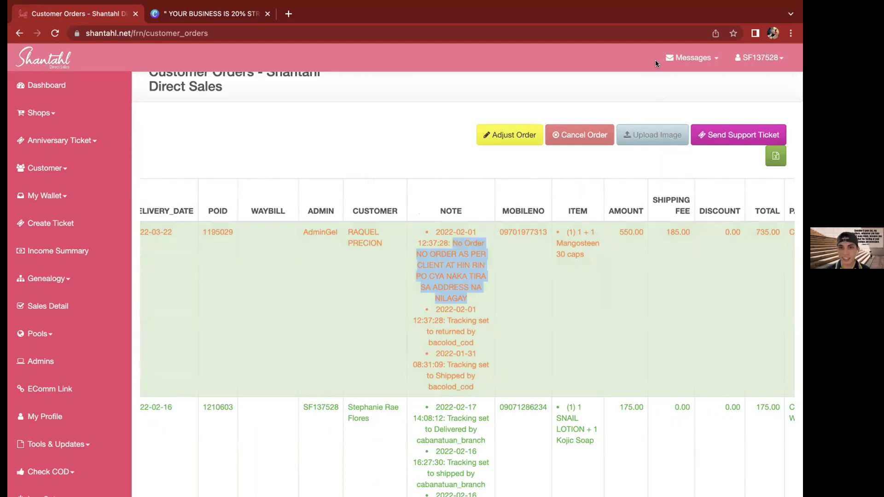
left_click(463, 265)
triple_click(463, 265)
left_click(478, 249)
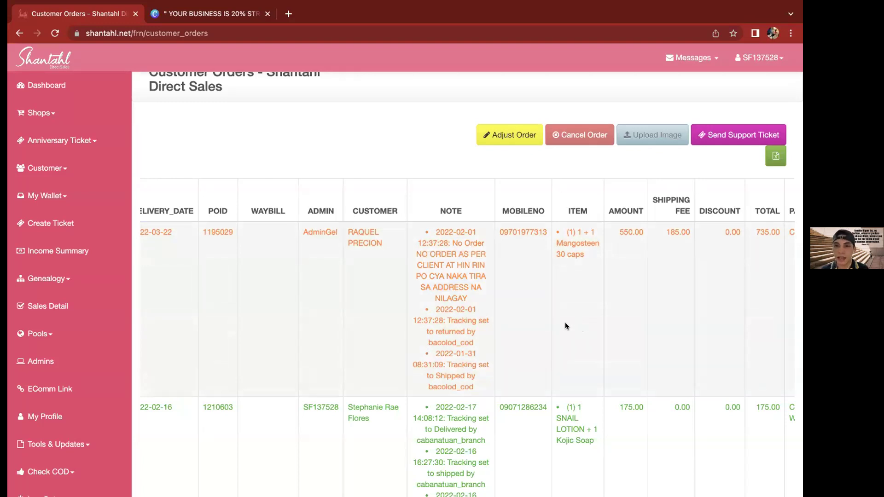
left_click(565, 324)
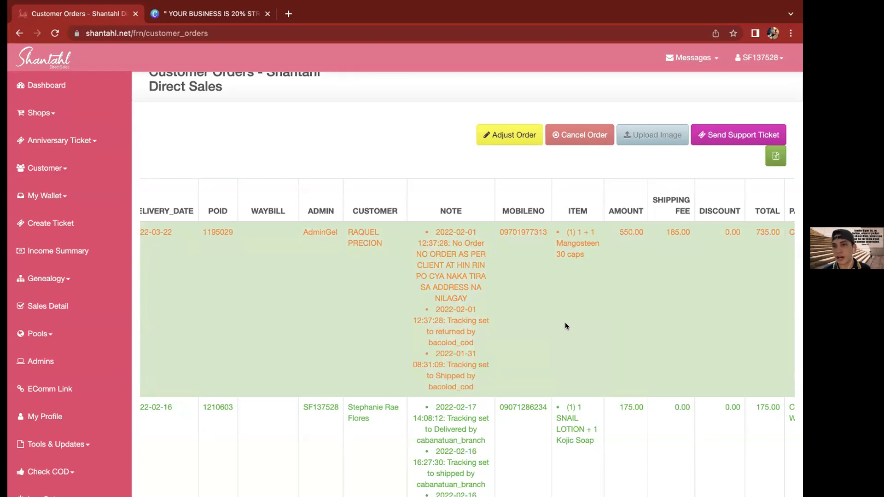
scroll(565, 325, "right", 10)
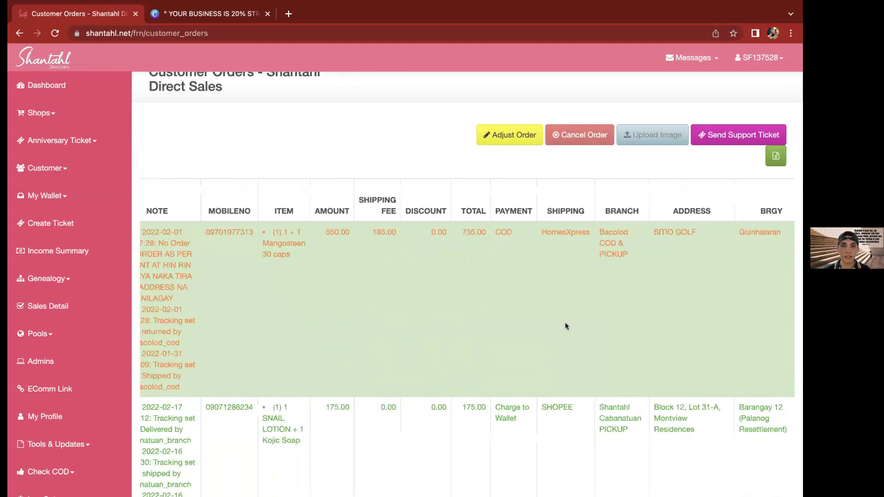
scroll(565, 322, "right", 3)
scroll(549, 325, "right", 2)
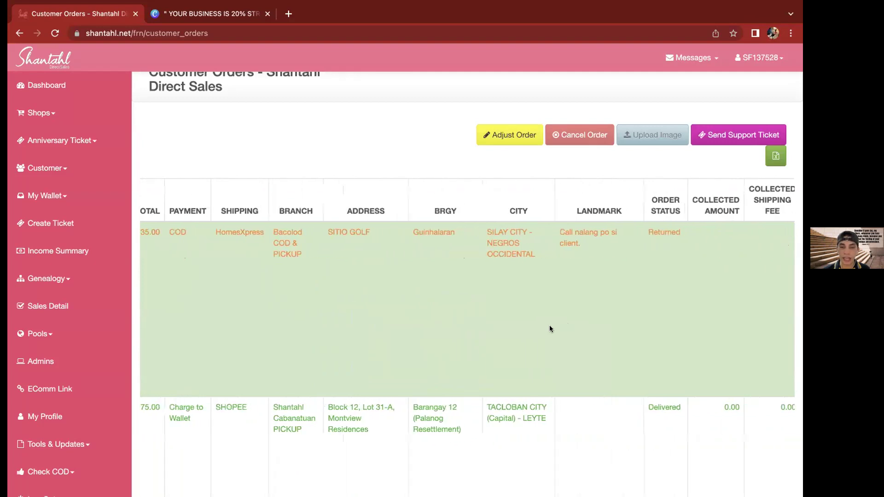
scroll(489, 316, "left", 12)
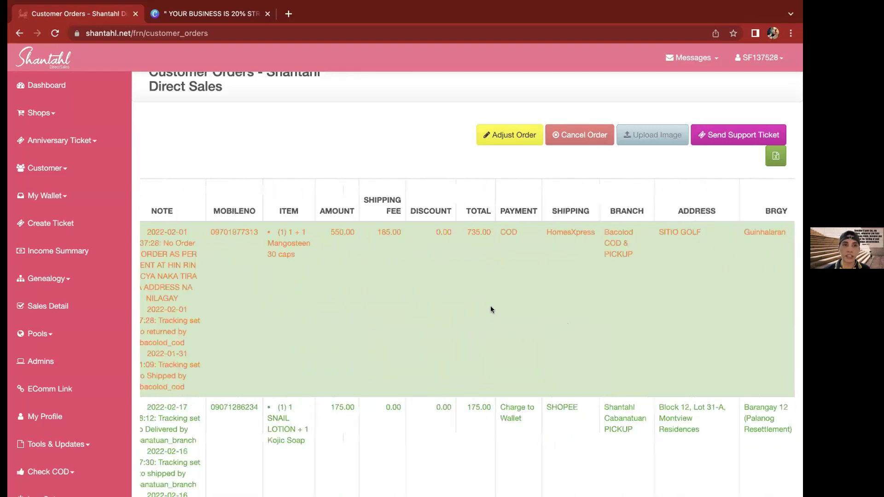
scroll(283, 163, "left", 5)
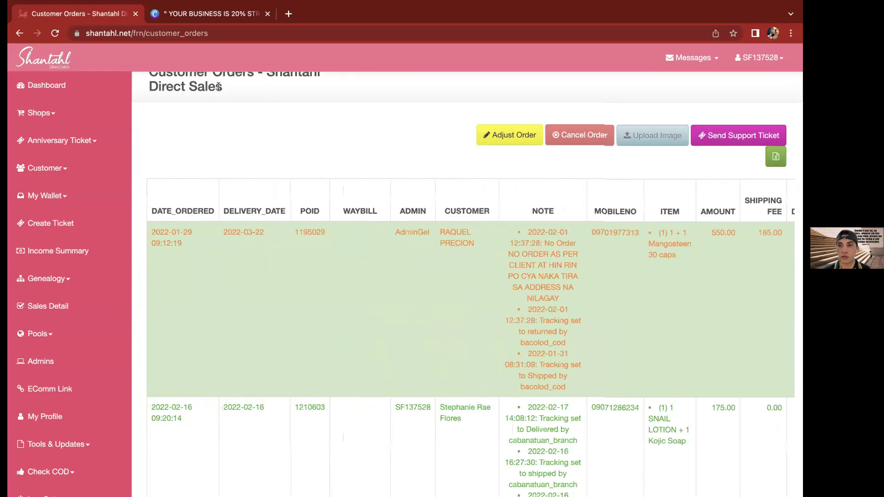
scroll(219, 86, "up", 2)
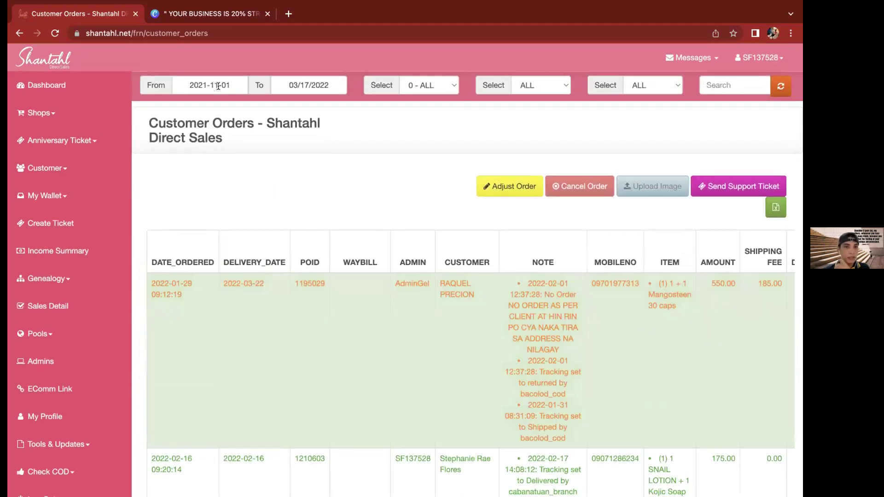
Set the To date to 2022-03-01, refresh, and scroll through the delivered and cancelled orders
left_click(218, 86)
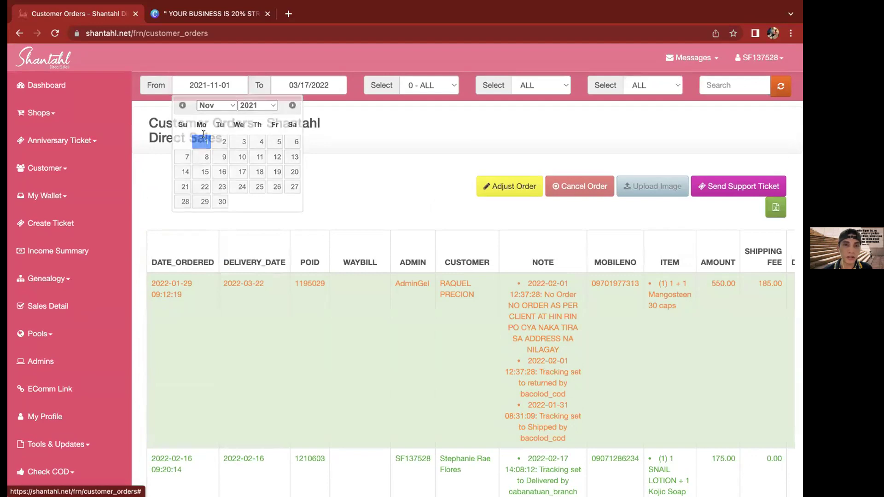
left_click(202, 139)
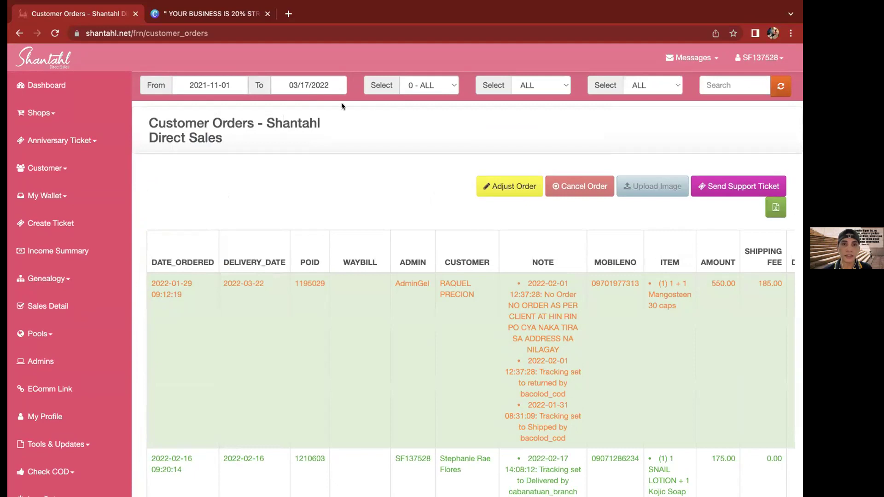
left_click(293, 88)
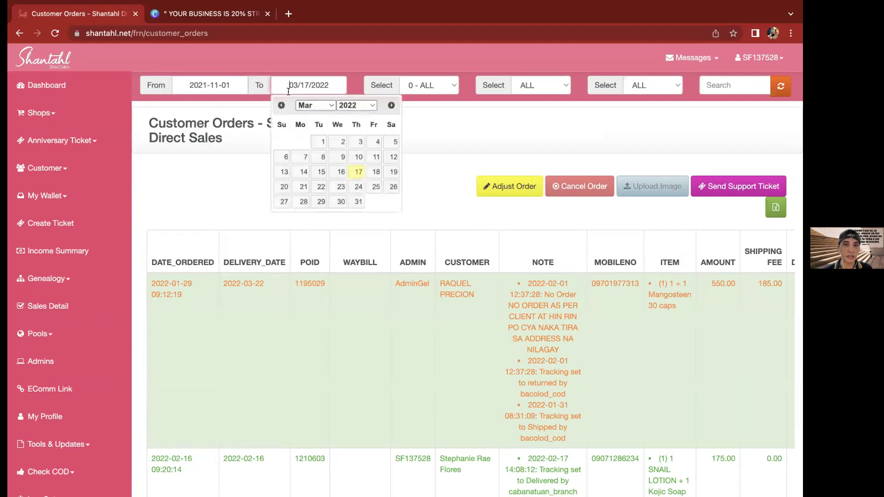
left_click(319, 143)
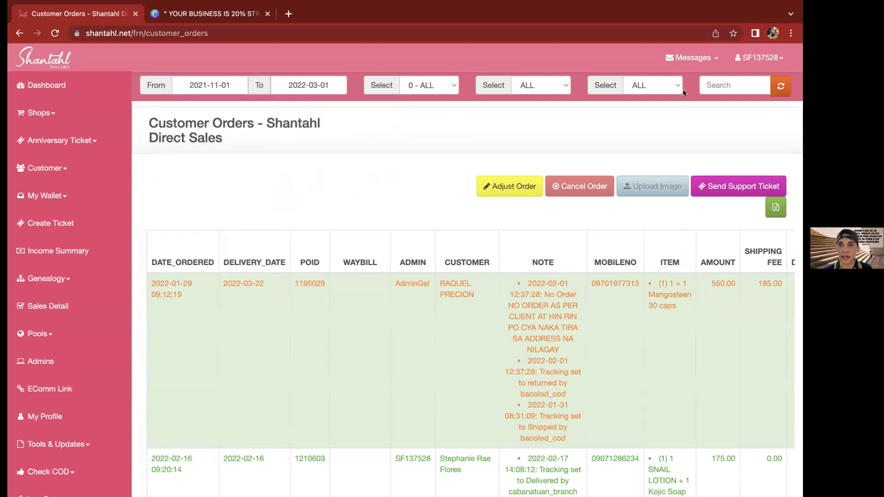
left_click(779, 87)
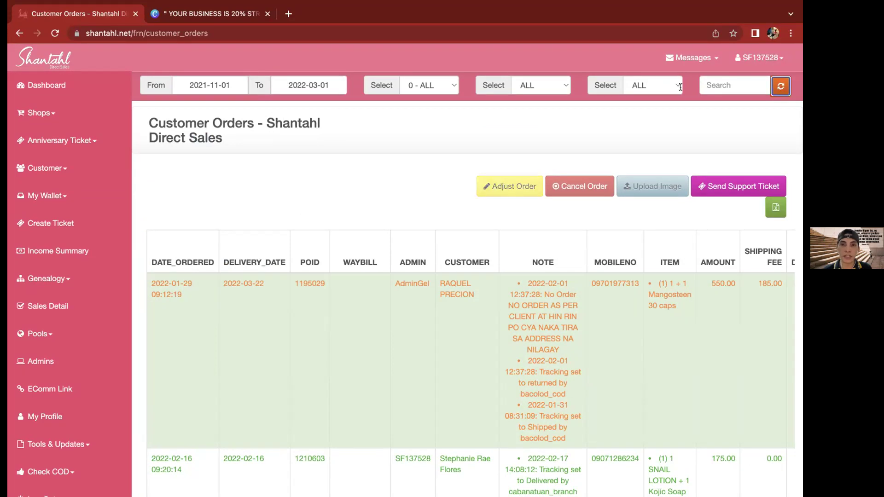
scroll(417, 328, "down", 10)
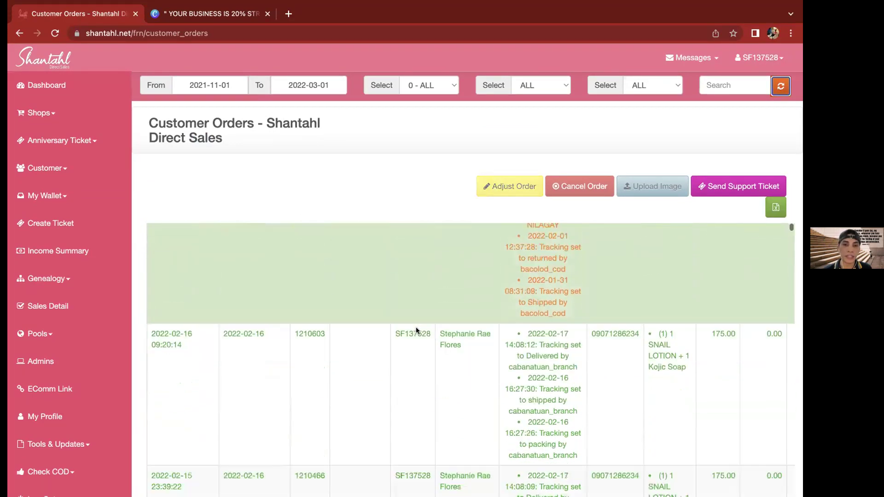
scroll(416, 330, "down", 5)
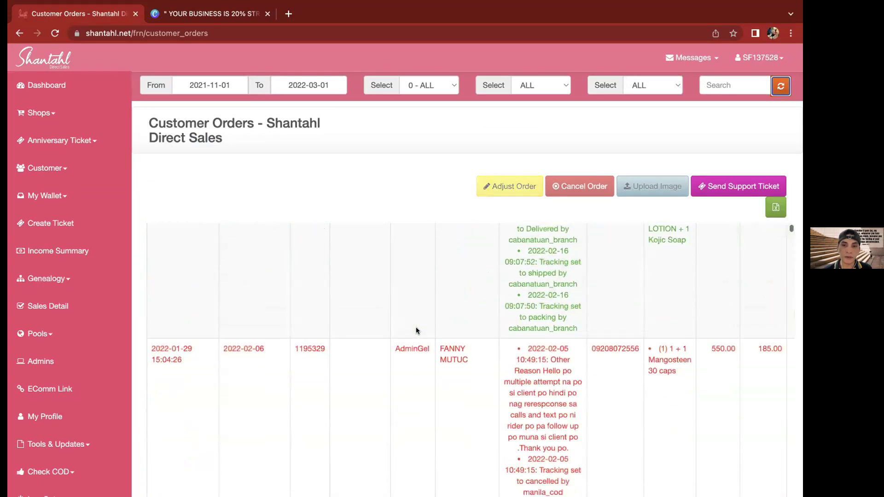
scroll(416, 331, "down", 10)
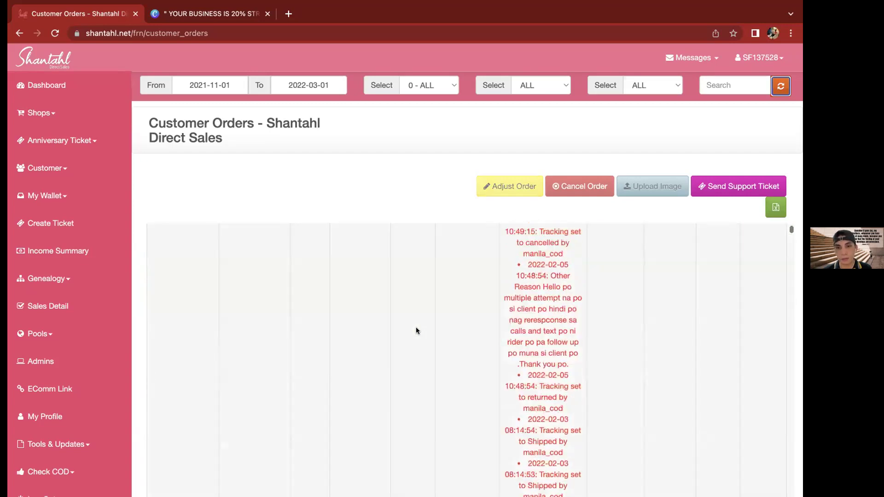
scroll(416, 331, "down", 10)
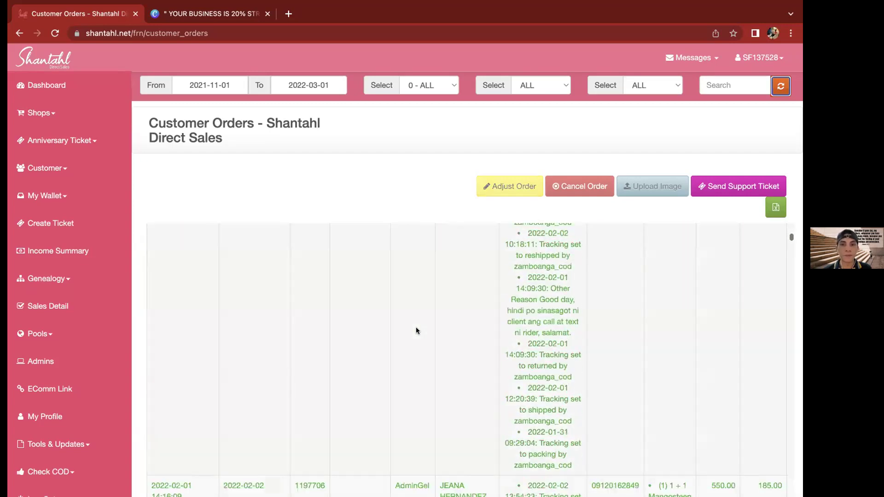
scroll(393, 112, "up", 15)
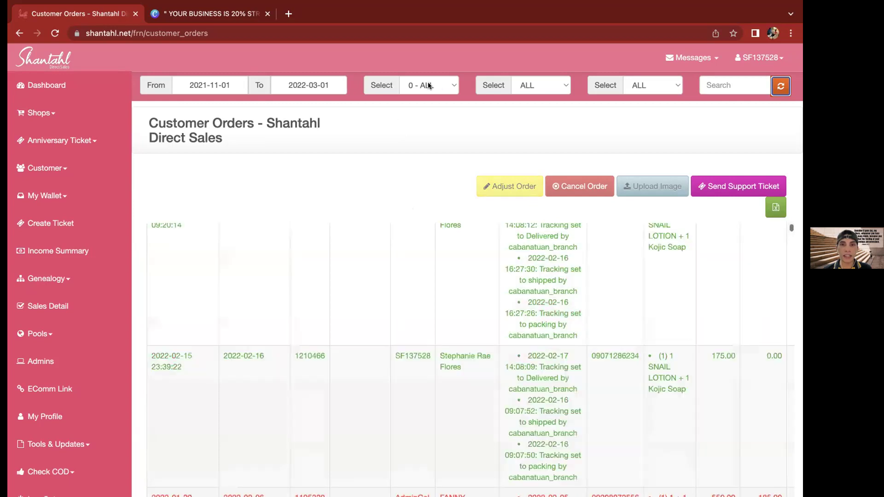
left_click(453, 87)
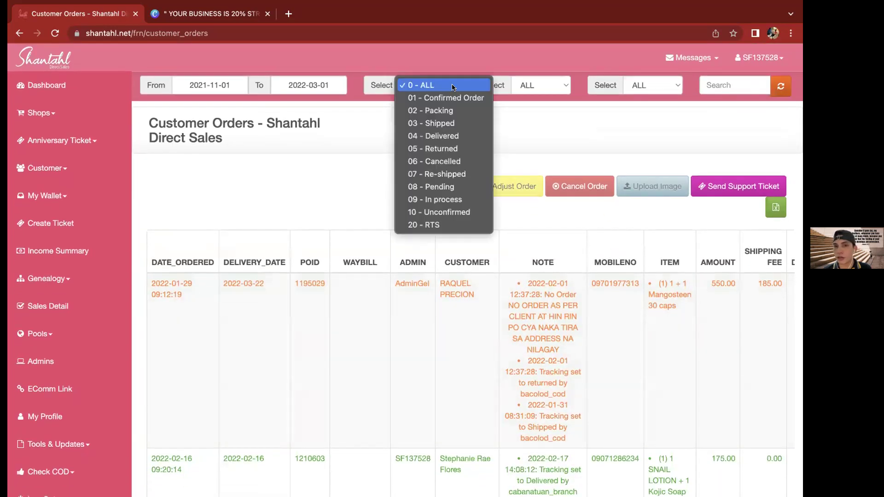
Filter orders to status 04 - Delivered, refresh, and scroll through the delivered orders
left_click(440, 136)
left_click(781, 87)
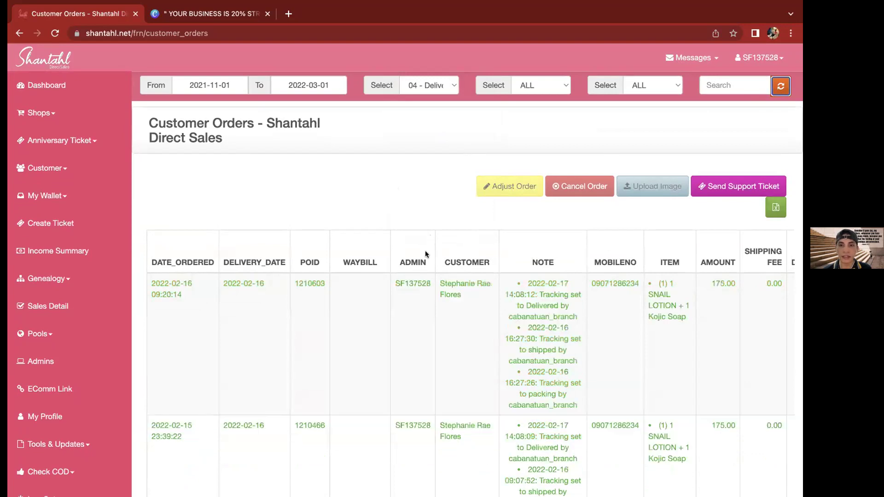
scroll(425, 253, "down", 3)
scroll(424, 262, "down", 10)
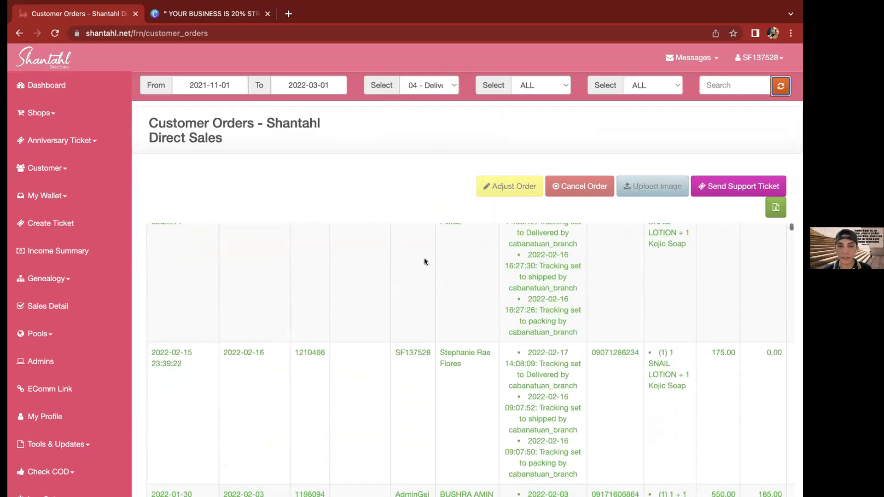
scroll(424, 261, "down", 10)
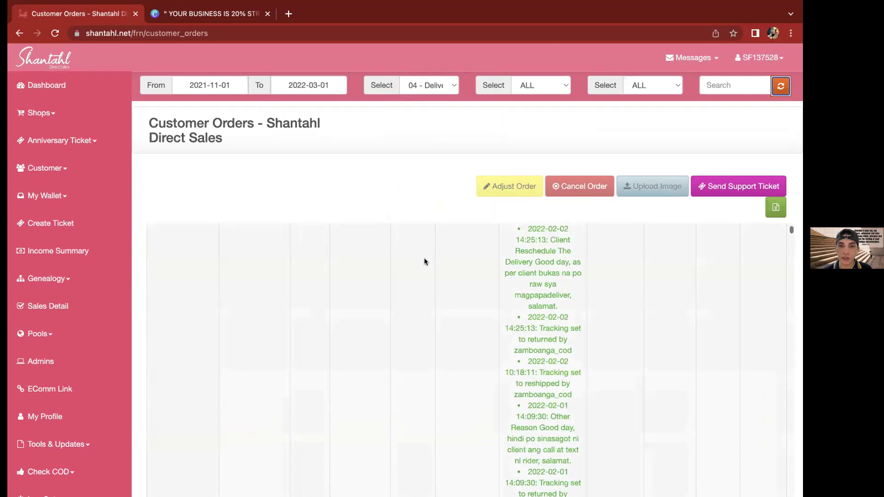
scroll(424, 262, "down", 10)
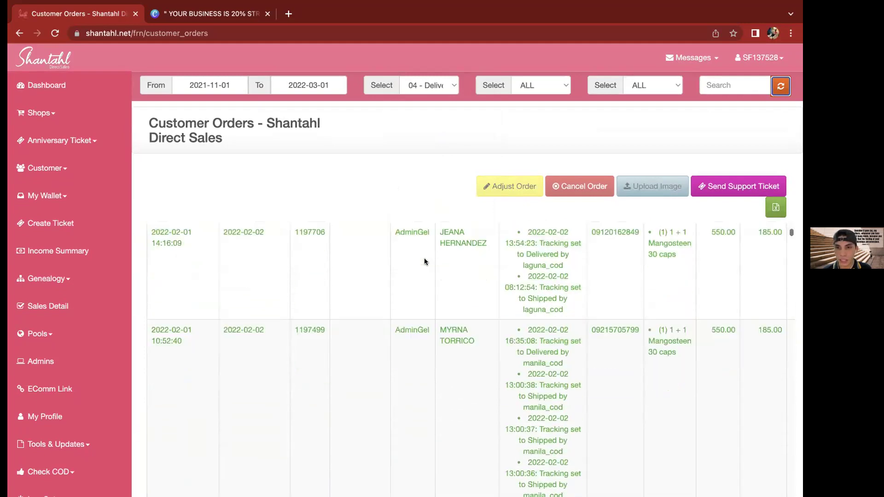
scroll(424, 260, "down", 10)
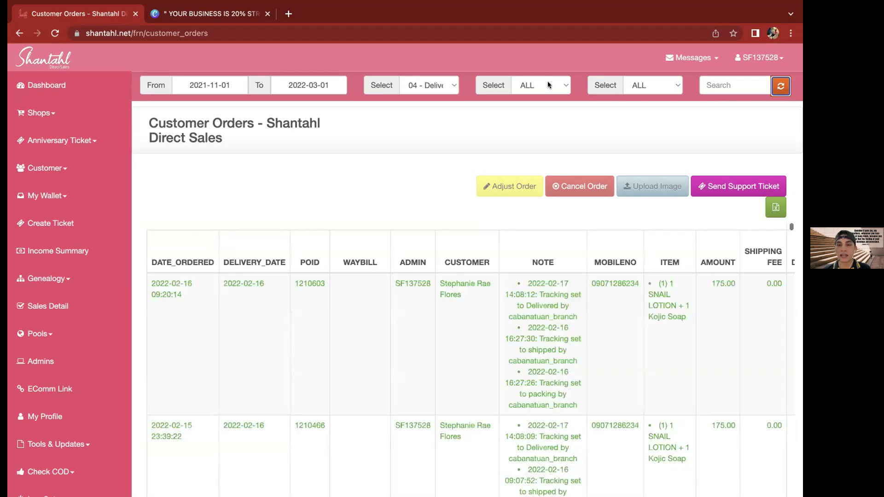
Filter the delivered orders to SHOPEE shipping and refresh the list
left_click(548, 83)
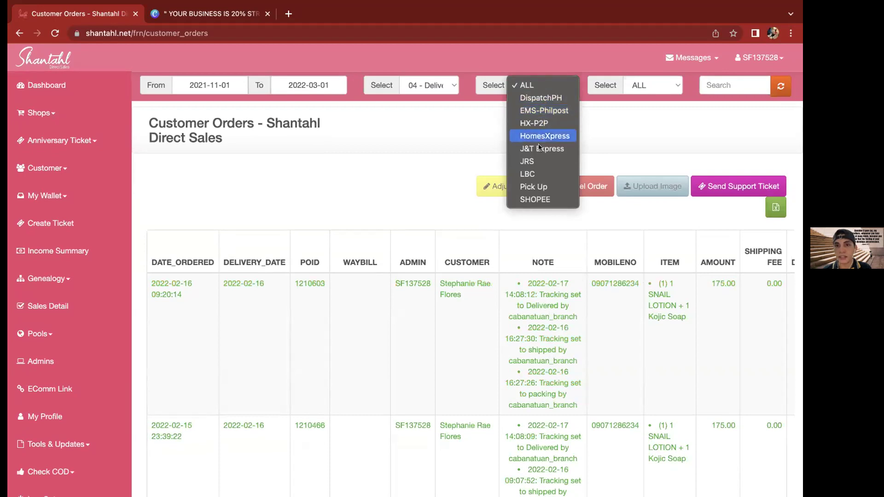
left_click(535, 200)
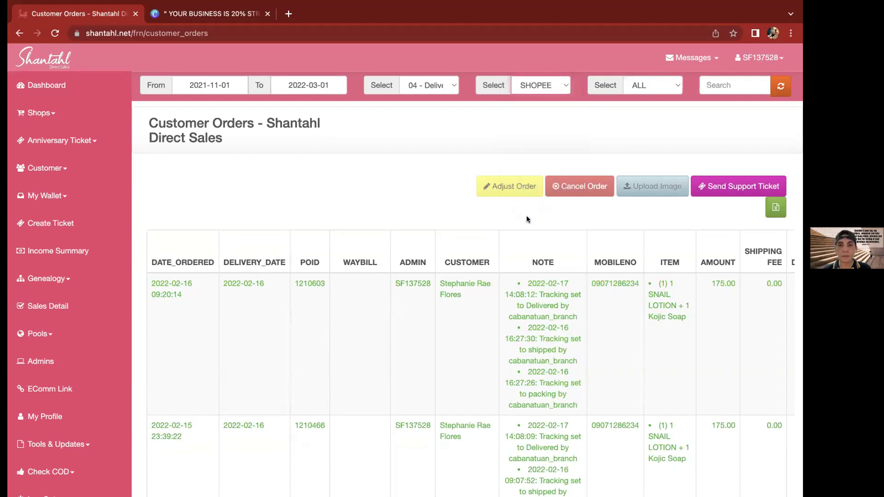
left_click(780, 88)
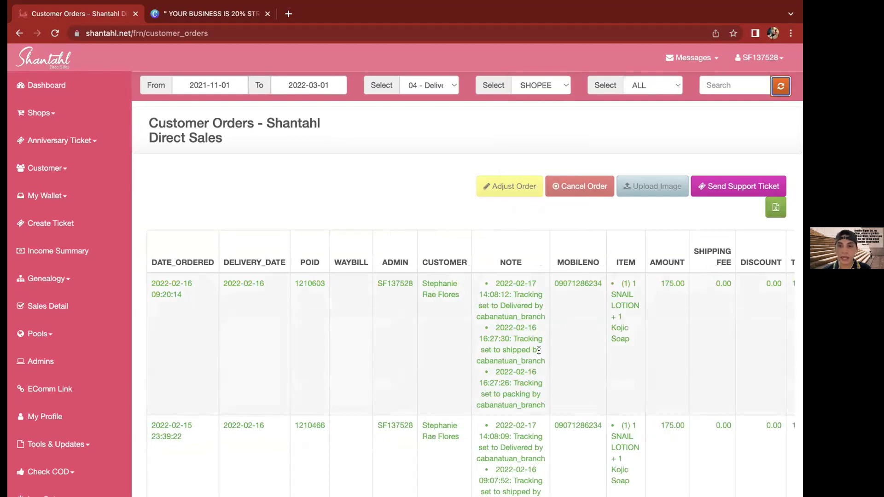
Scroll through the SHOPEE results of 175.00 Snail Lotion and Kojic Soap orders
scroll(539, 351, "right", 5)
scroll(538, 352, "right", 5)
scroll(538, 353, "right", 5)
scroll(539, 353, "down", 5)
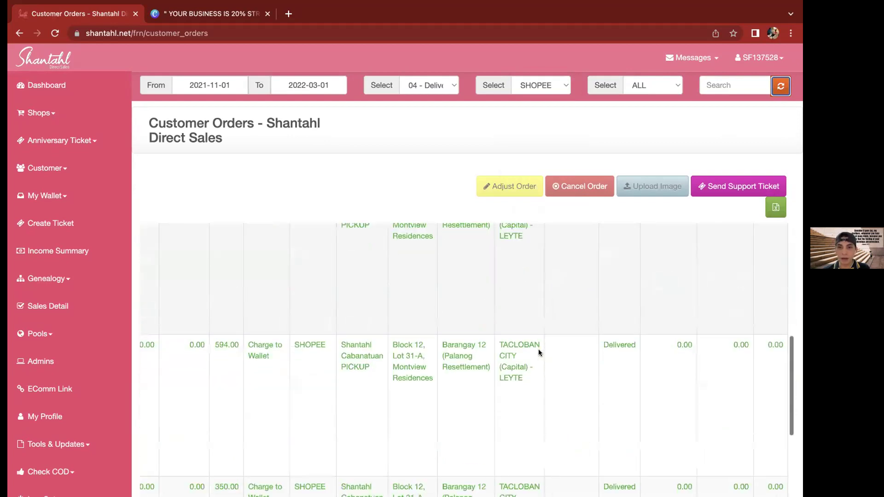
scroll(512, 343, "down", 5)
scroll(512, 341, "up", 5)
scroll(512, 343, "up", 3)
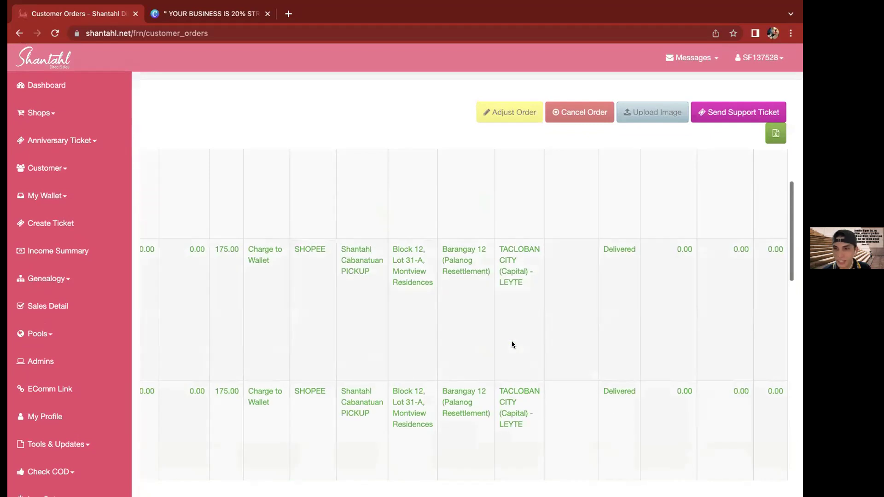
scroll(512, 344, "up", 2)
scroll(512, 344, "left", 5)
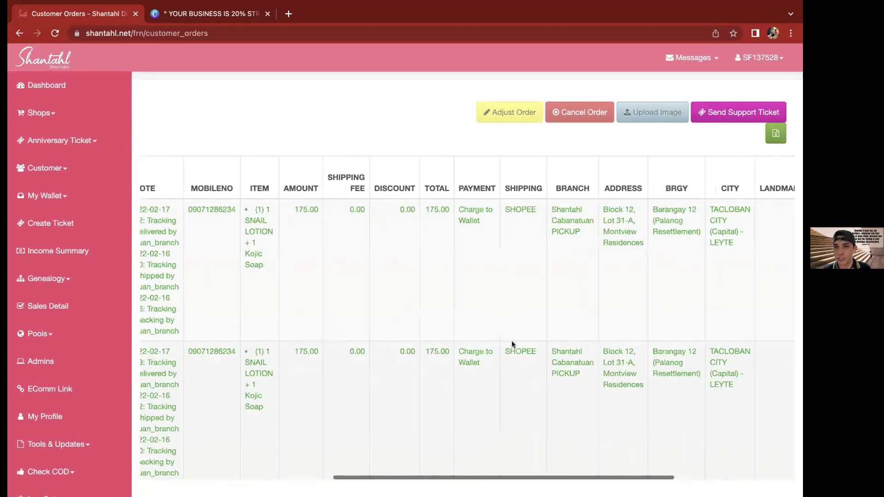
scroll(512, 344, "left", 6)
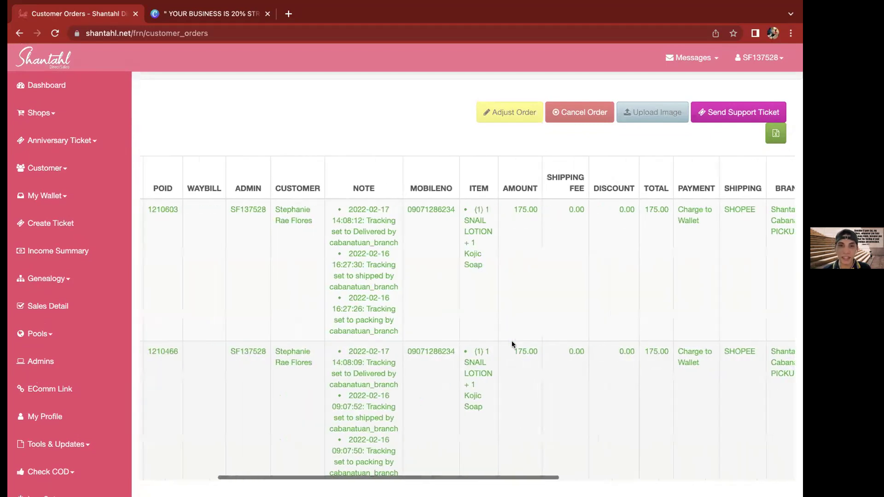
scroll(512, 342, "left", 5)
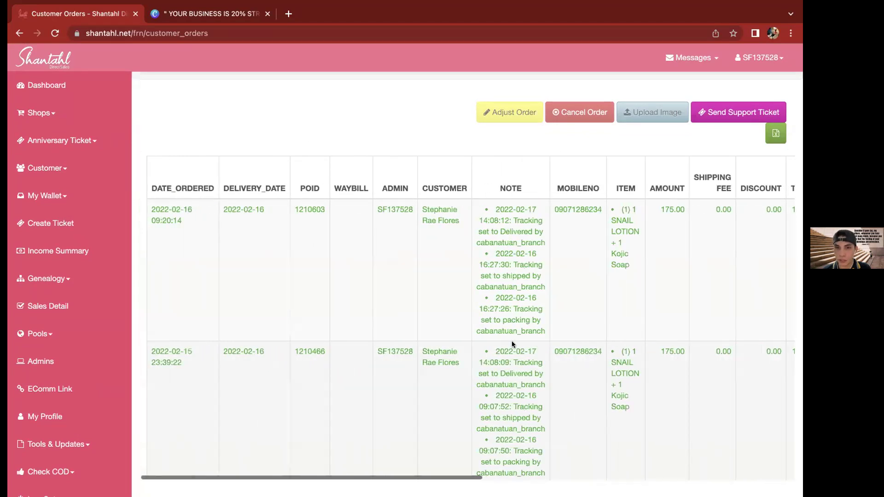
scroll(512, 345, "down", 8)
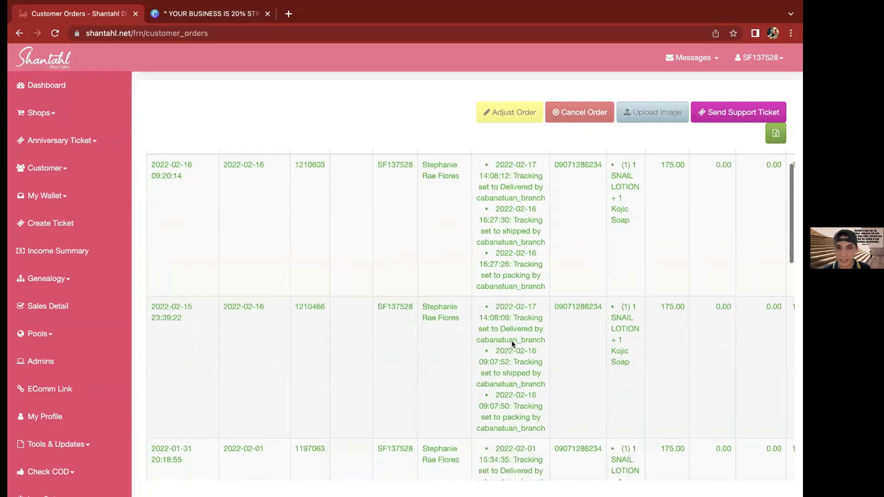
scroll(512, 341, "down", 6)
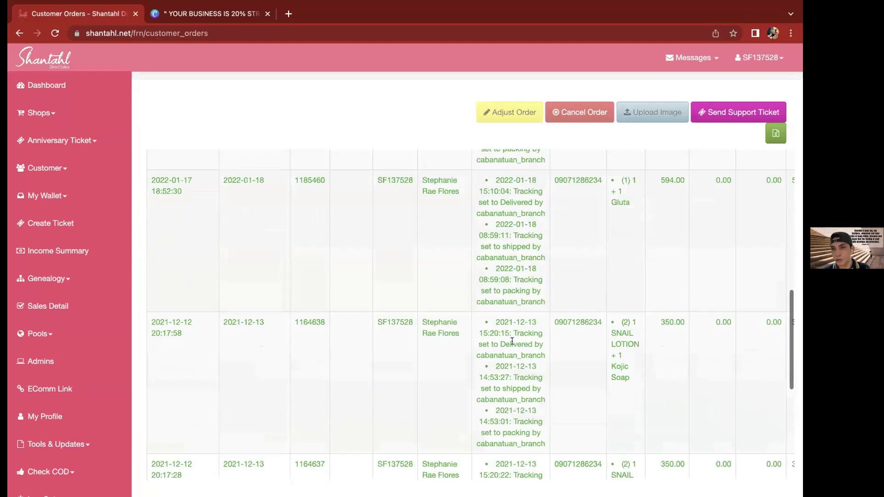
scroll(512, 340, "up", 15)
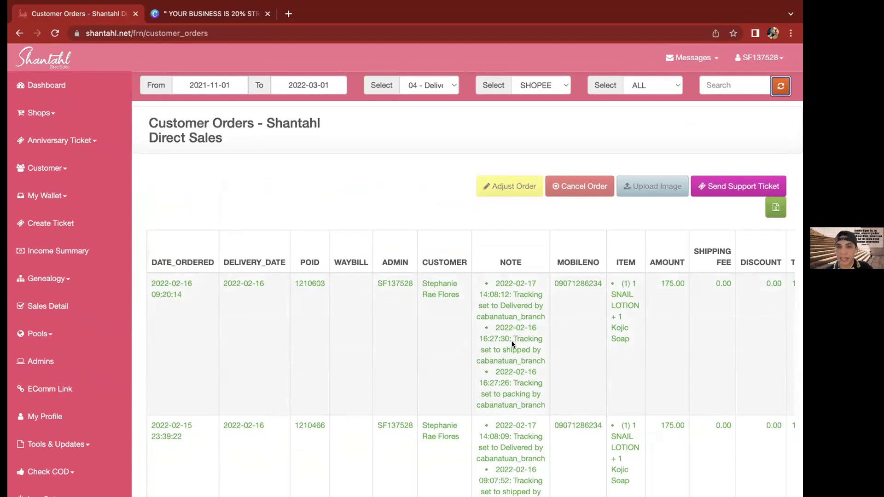
left_click(443, 205)
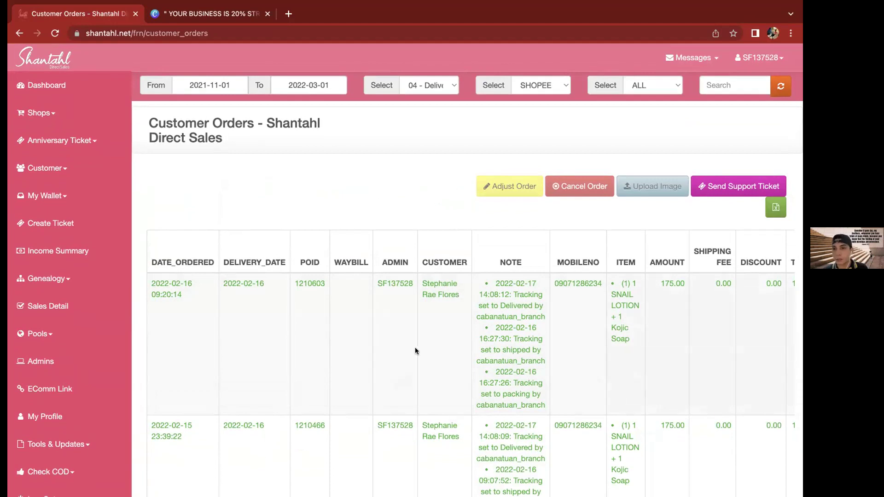
scroll(424, 347, "right", 5)
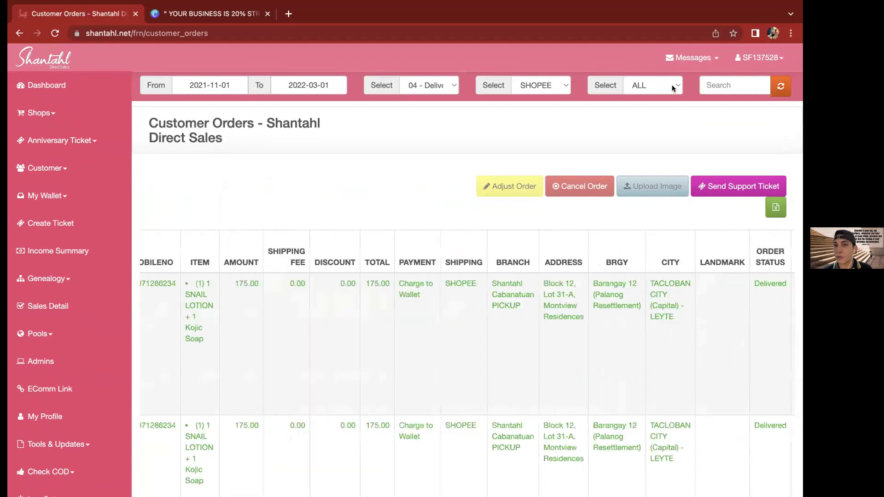
Filter orders to admin AdminGel and refresh, leaving the table with no data
left_click(654, 92)
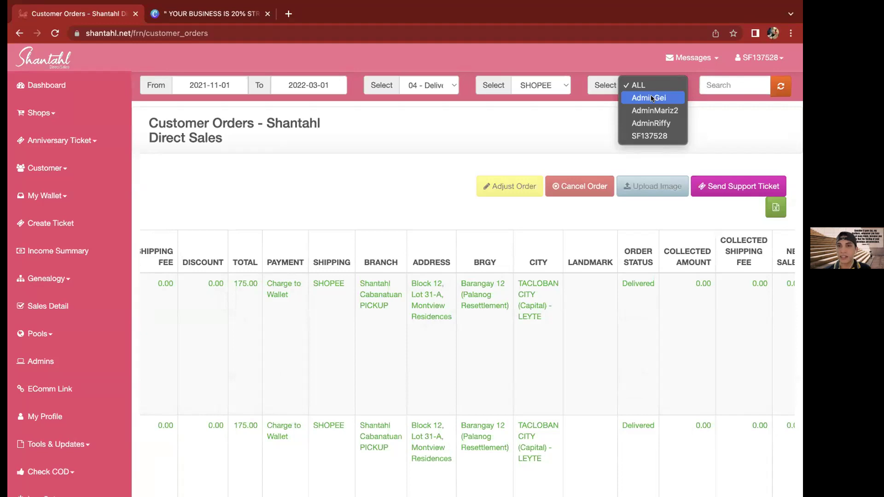
left_click(654, 95)
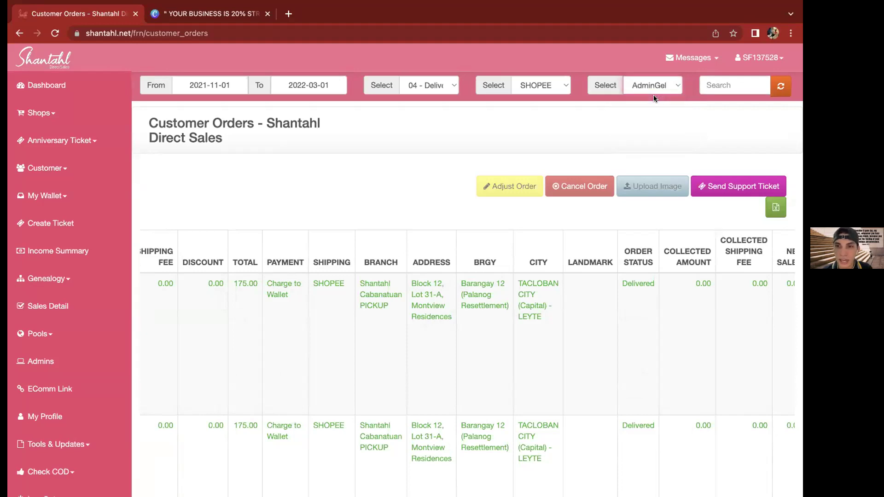
left_click(780, 86)
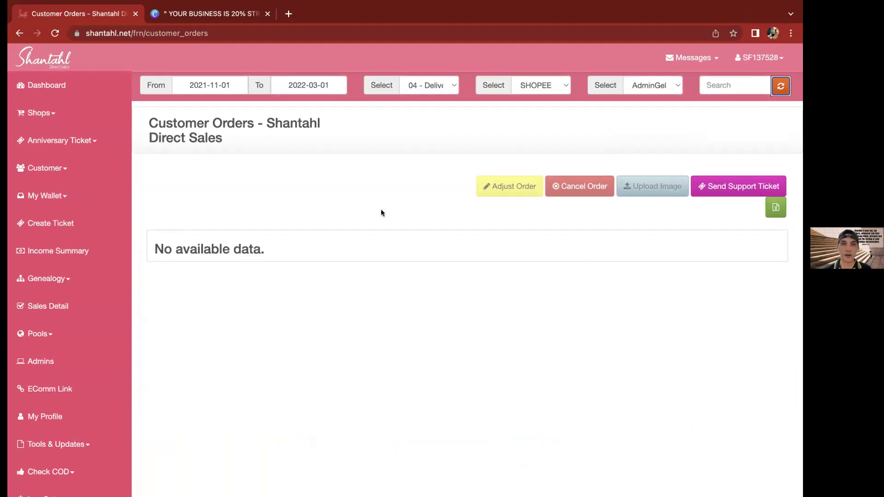
left_click(296, 84)
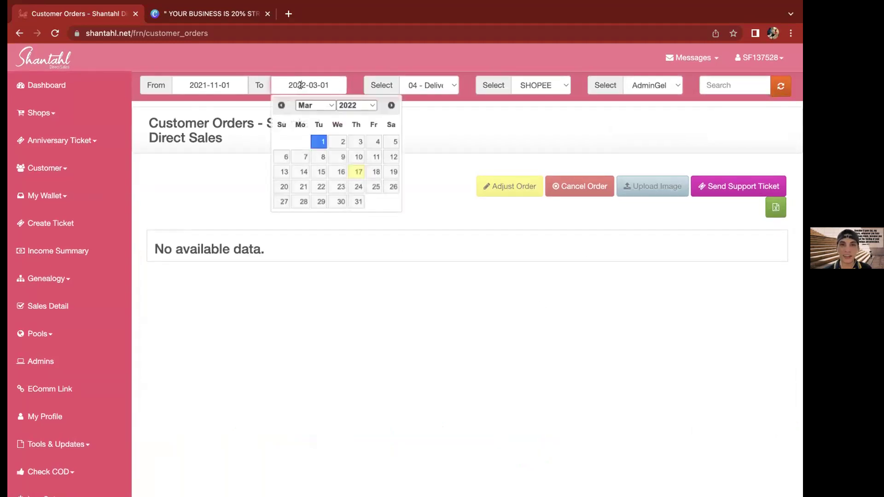
left_click(418, 86)
left_click(428, 272)
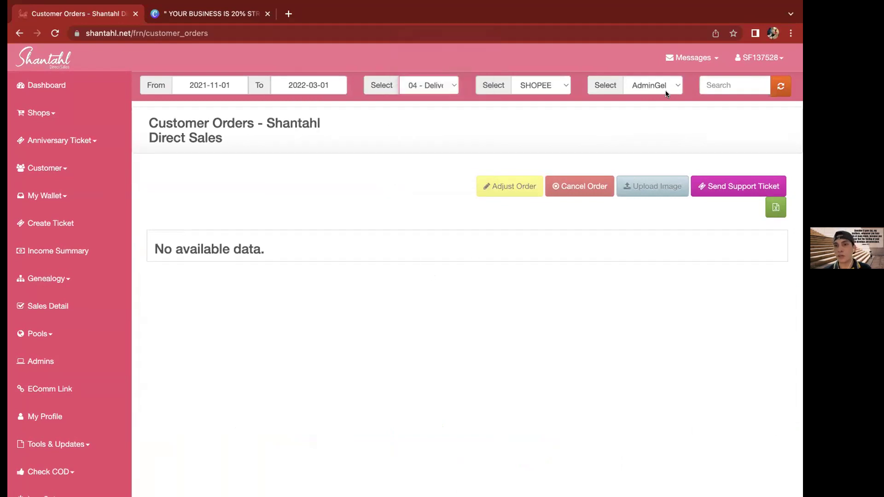
left_click(726, 85)
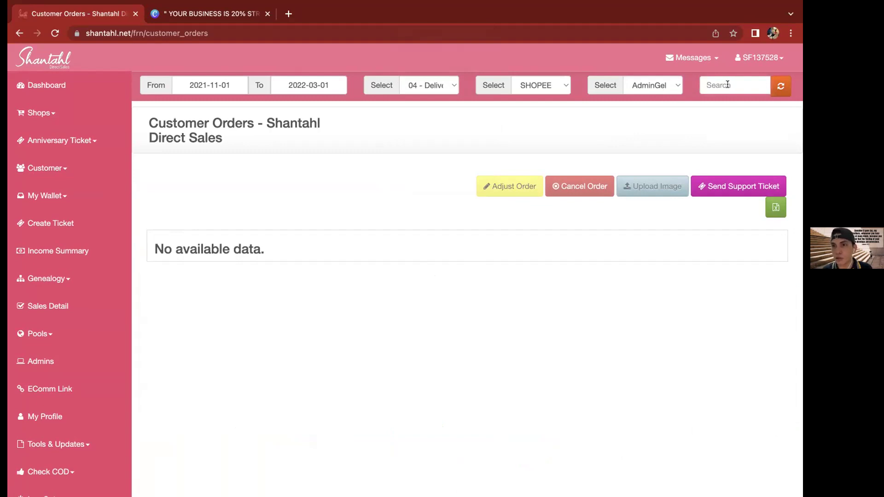
scroll(470, 314, "up", 1)
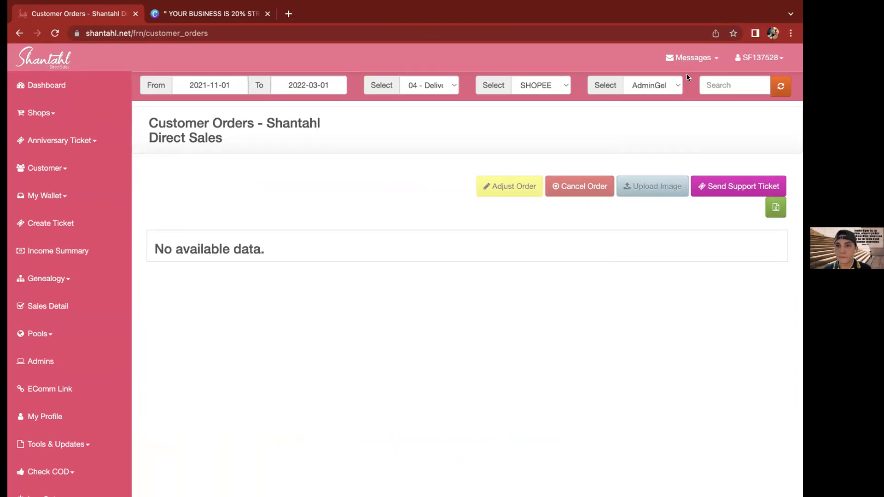
Switch the admin filter to ALL and refresh the orders table
left_click(663, 80)
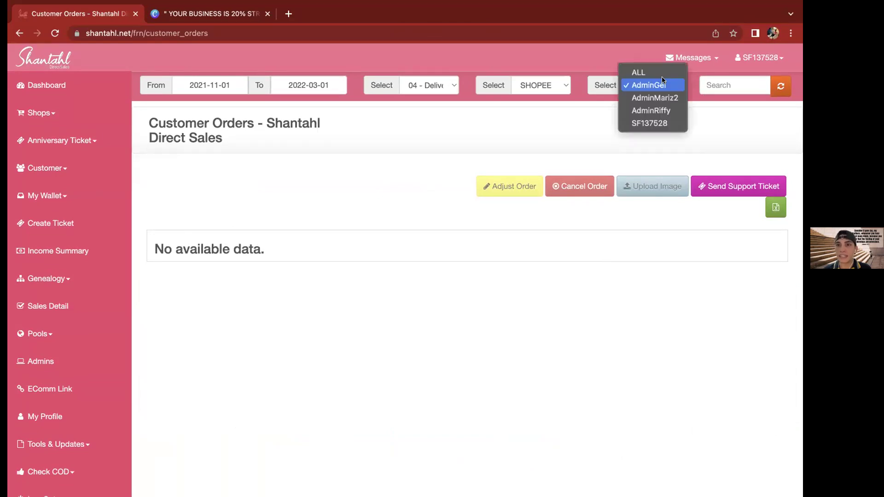
left_click(661, 73)
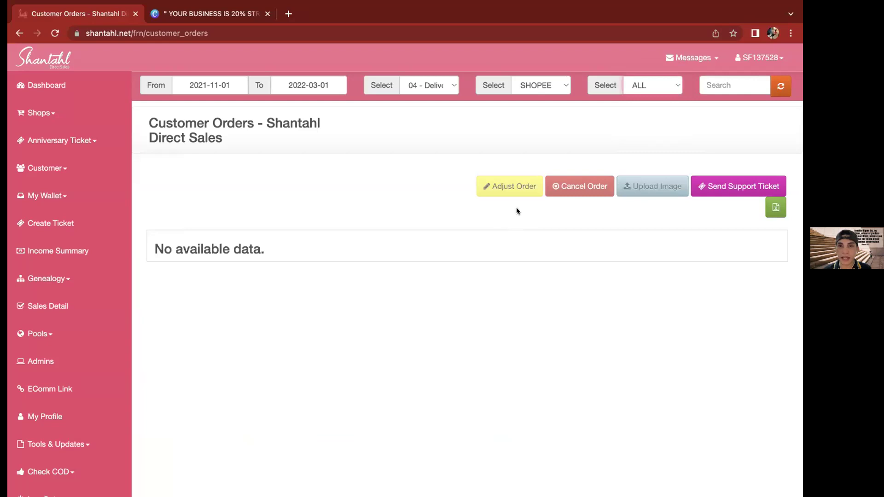
left_click(773, 92)
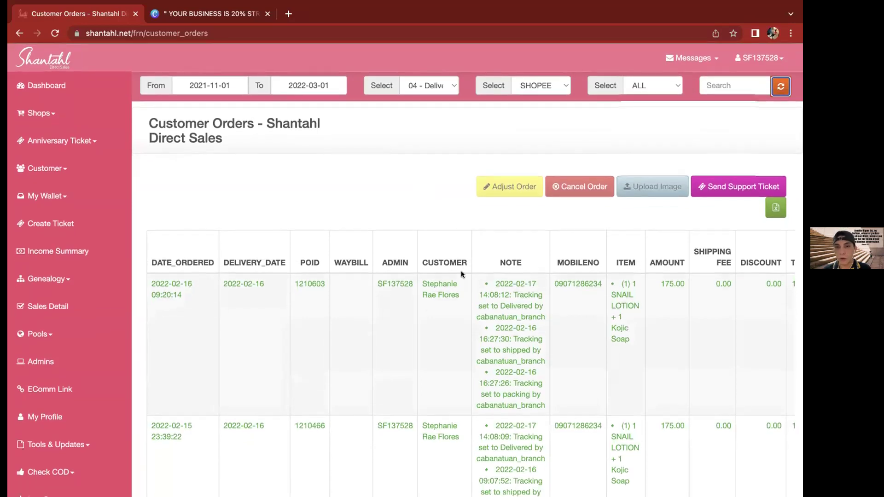
left_click(435, 329)
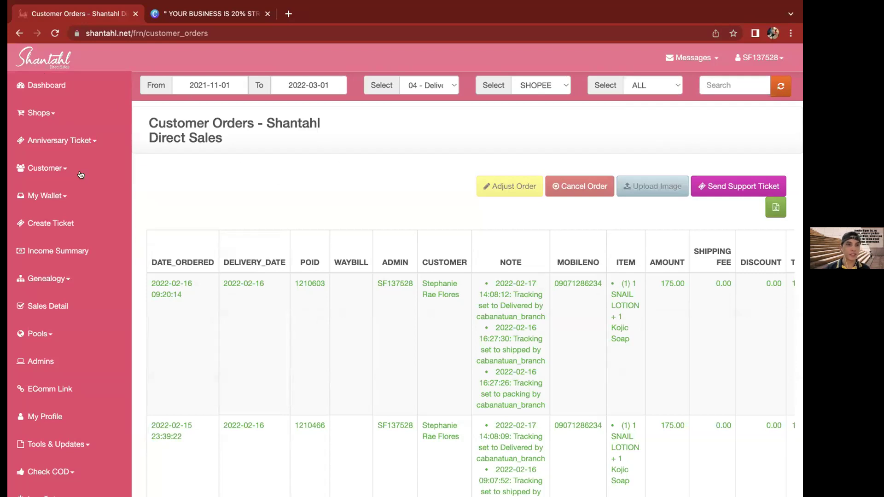
Open the eWallet transactions page under My Wallet and scroll through it
left_click(63, 197)
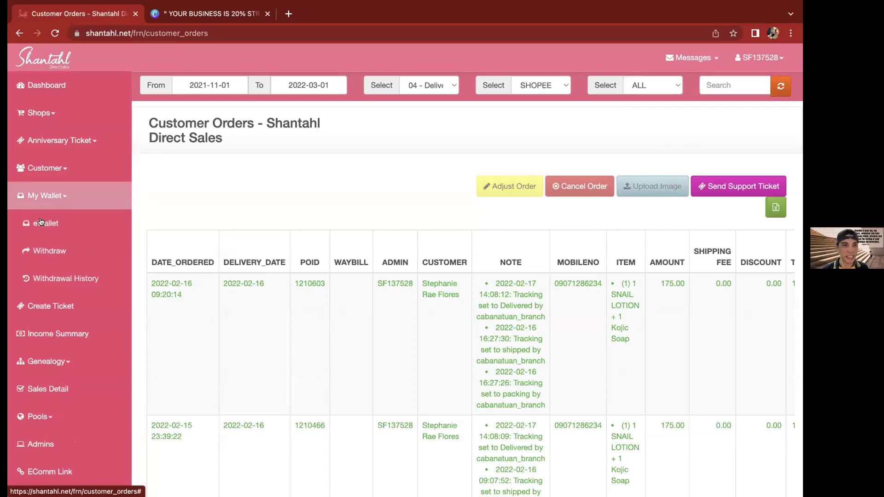
left_click(62, 201)
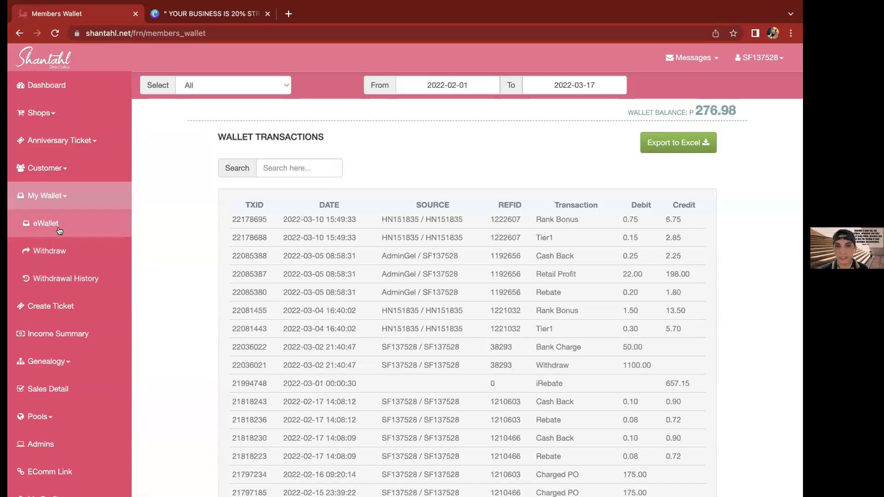
scroll(477, 365, "down", 3)
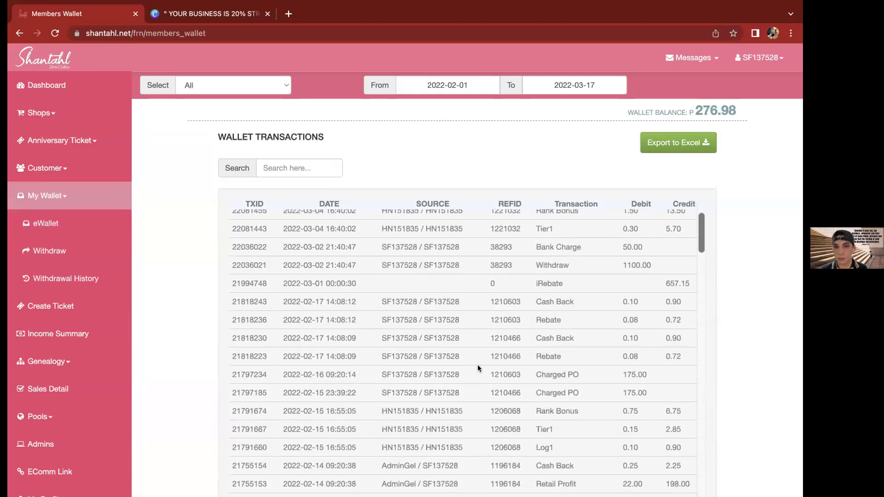
scroll(521, 258, "up", 3)
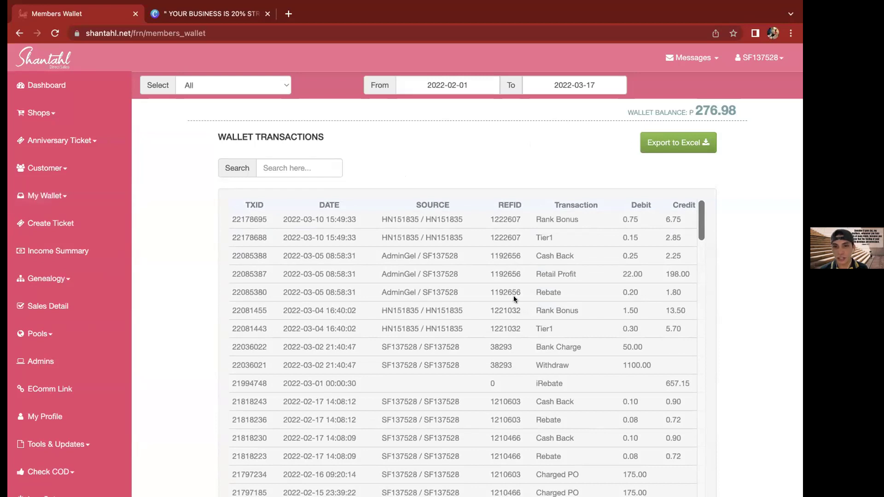
scroll(514, 296, "down", 2)
scroll(513, 295, "up", 1)
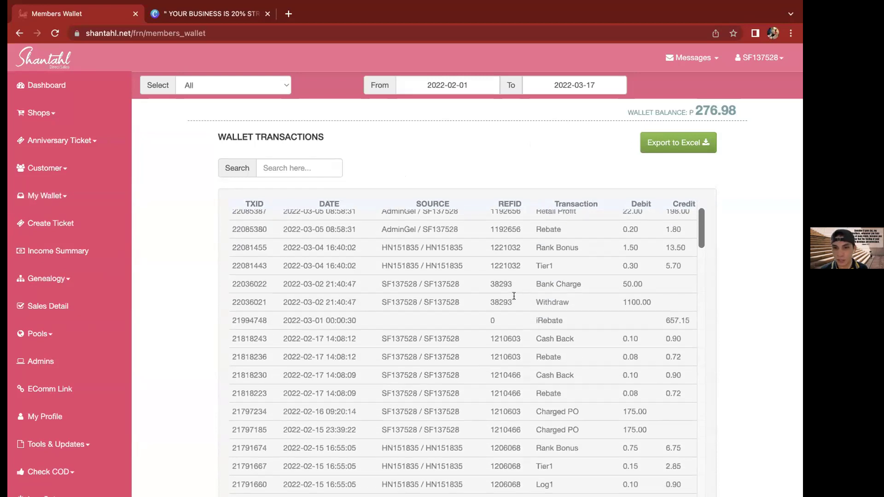
scroll(513, 295, "down", 2)
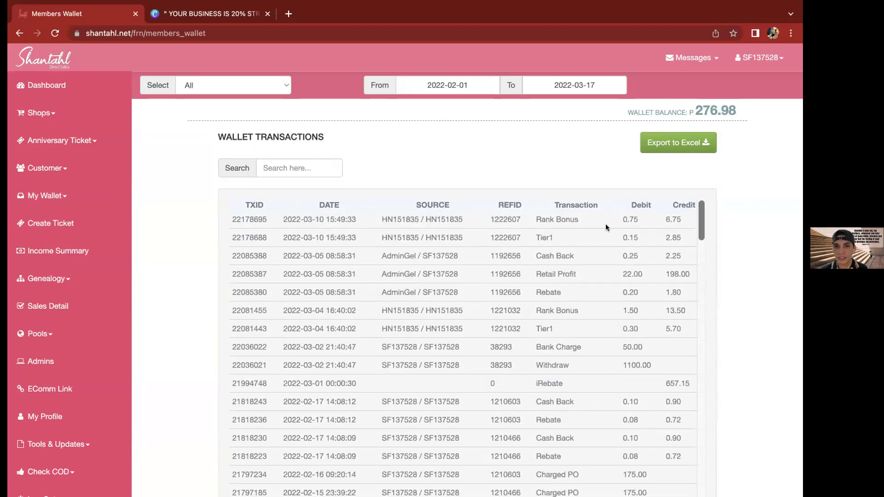
Highlight the REFID, Transaction and Debit headings and Credit values such as 6.75
double_click(510, 204)
double_click(576, 205)
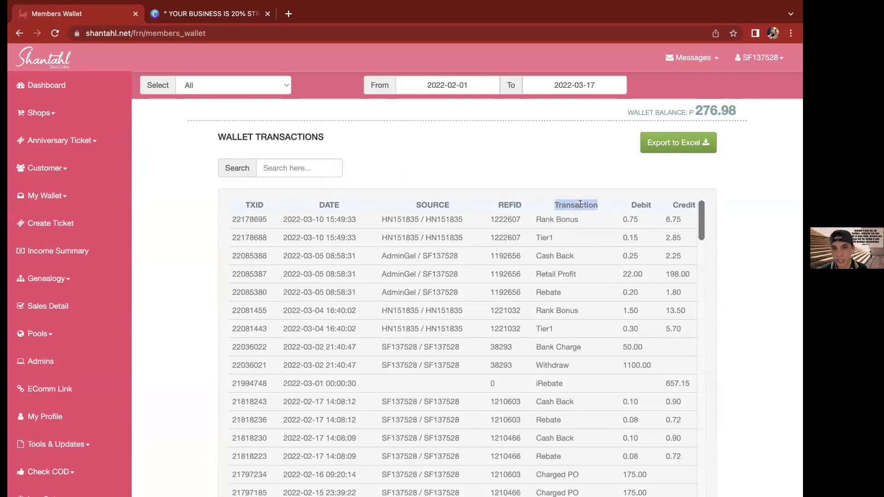
double_click(639, 204)
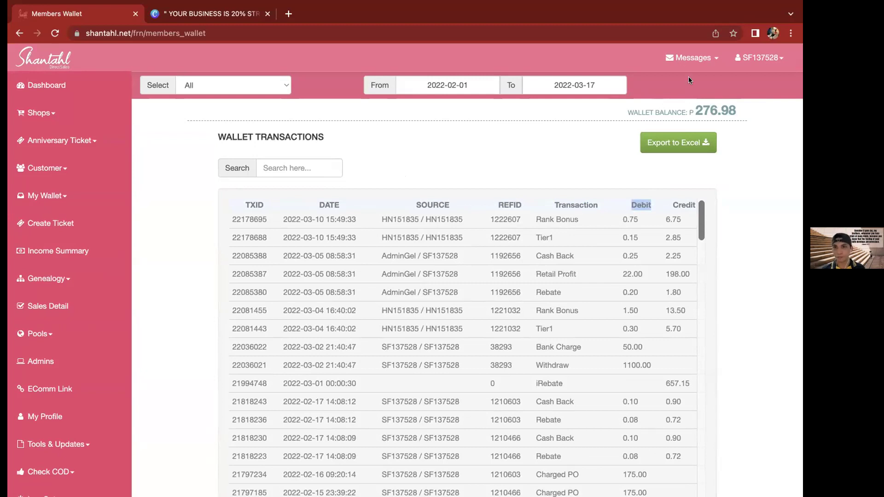
double_click(673, 219)
double_click(672, 274)
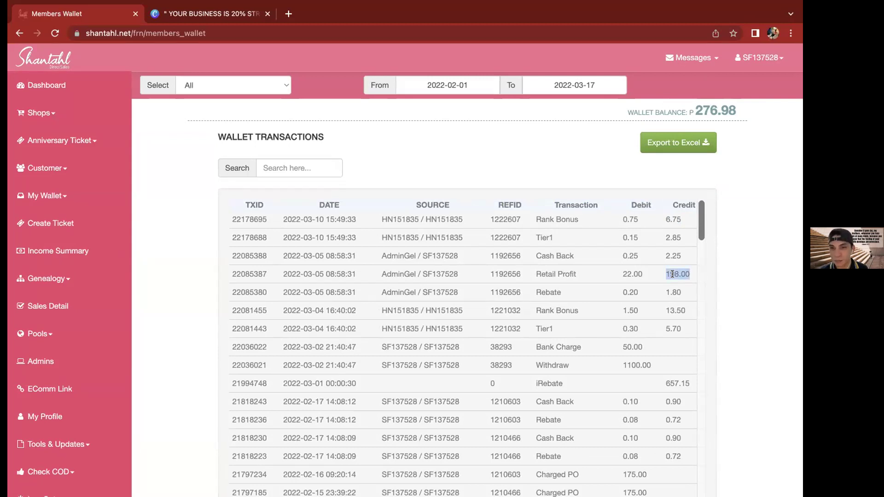
left_click(442, 261)
Scroll through the transactions again, then open the Withdraw form showing 276.98 available
scroll(437, 300, "down", 7)
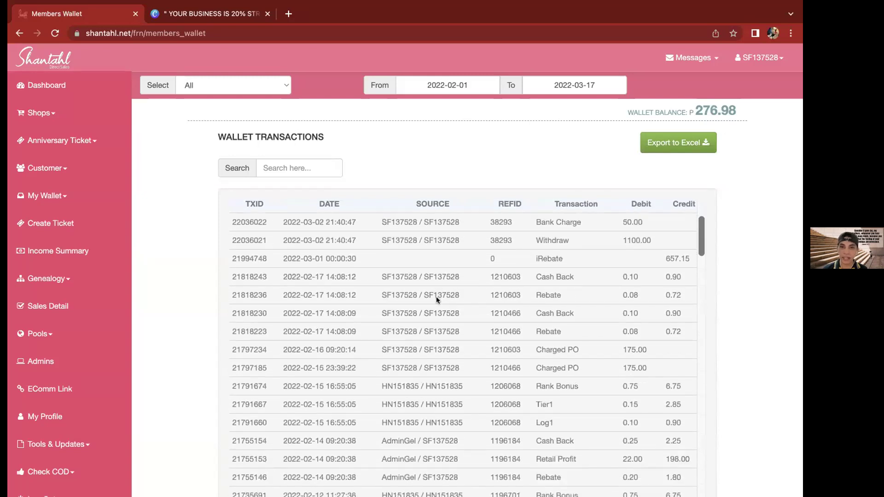
scroll(437, 298, "down", 2)
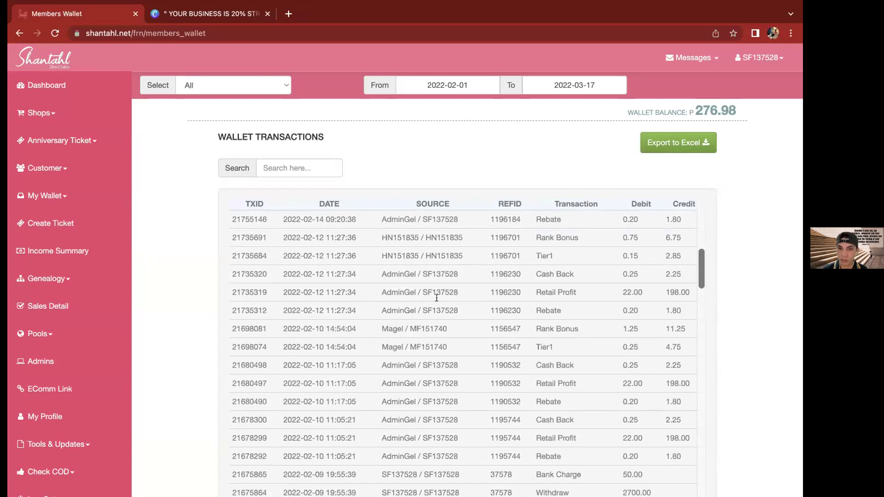
scroll(437, 298, "down", 10)
scroll(436, 299, "down", 8)
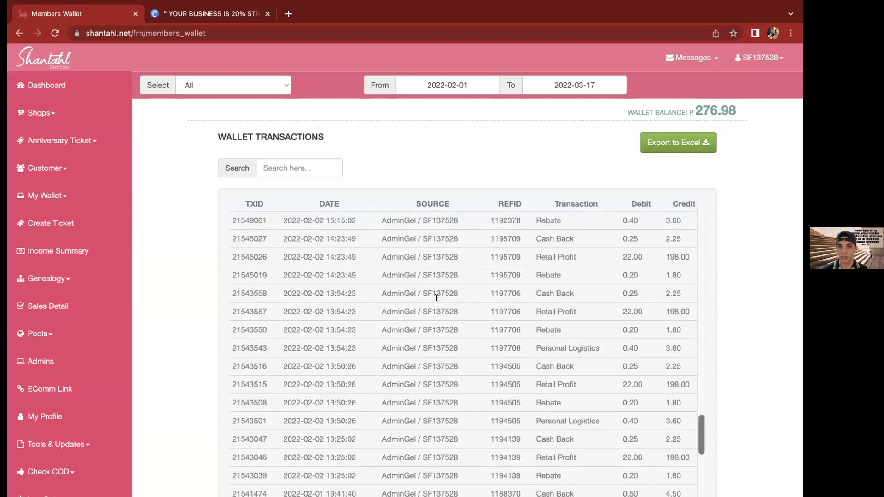
scroll(436, 298, "up", 6)
scroll(435, 296, "up", 10)
scroll(196, 236, "up", 5)
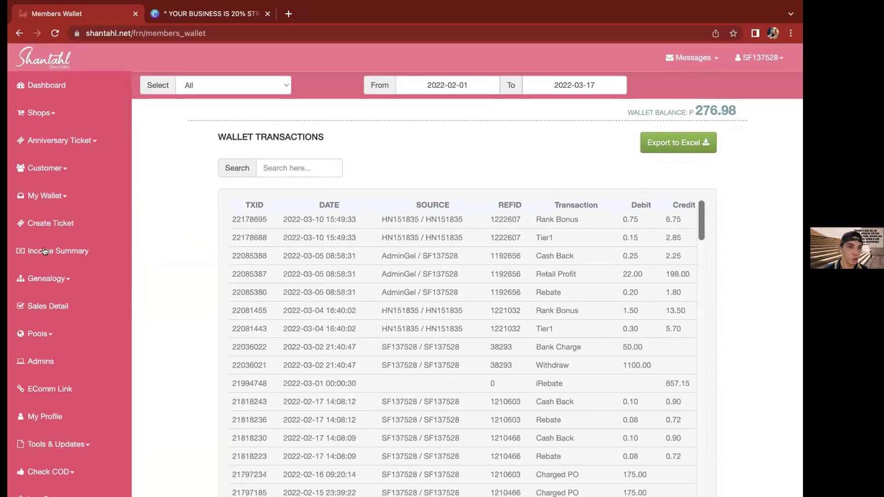
left_click(120, 203)
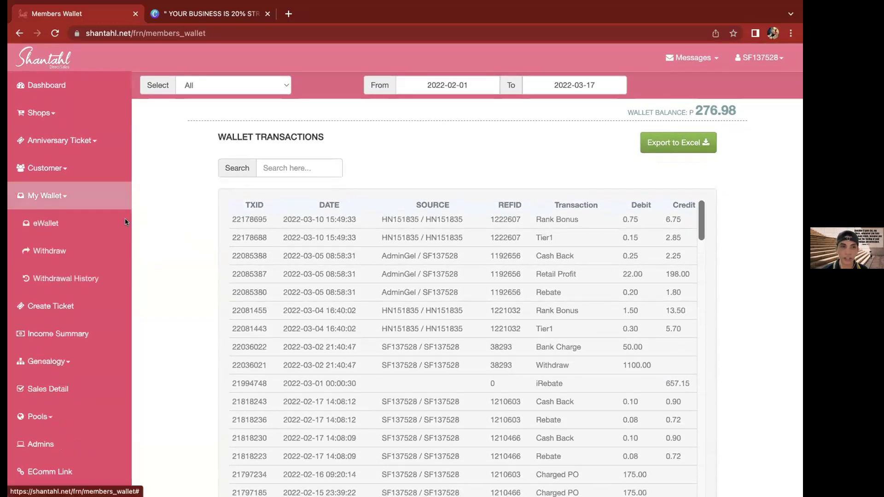
left_click(45, 254)
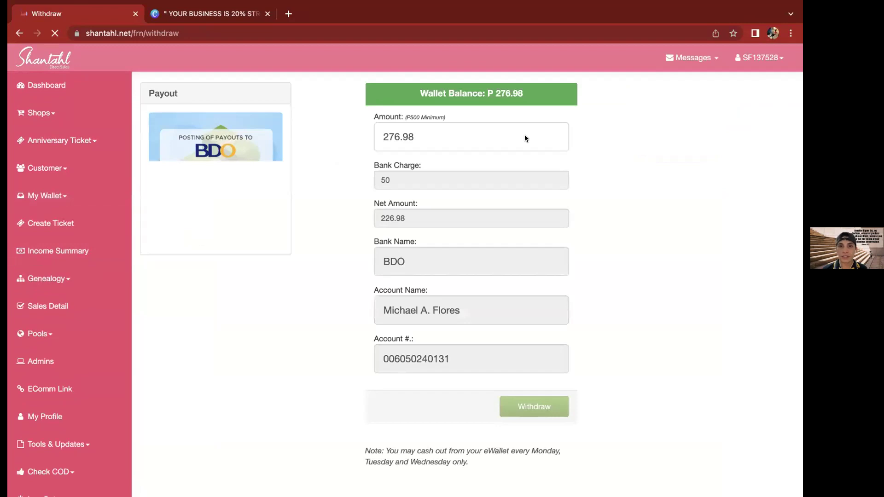
Enter 10000 as the withdrawal amount, triggering the exceeds-wallet-balance warning
double_click(415, 139)
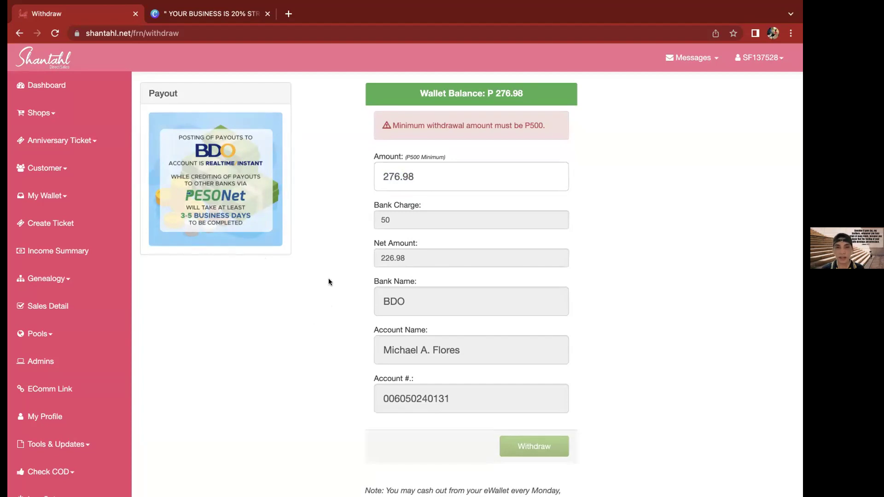
double_click(419, 175)
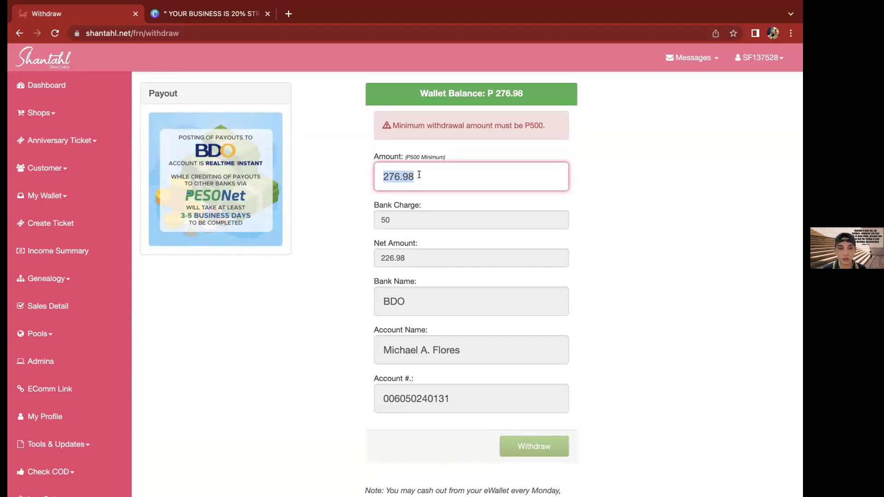
type("10000")
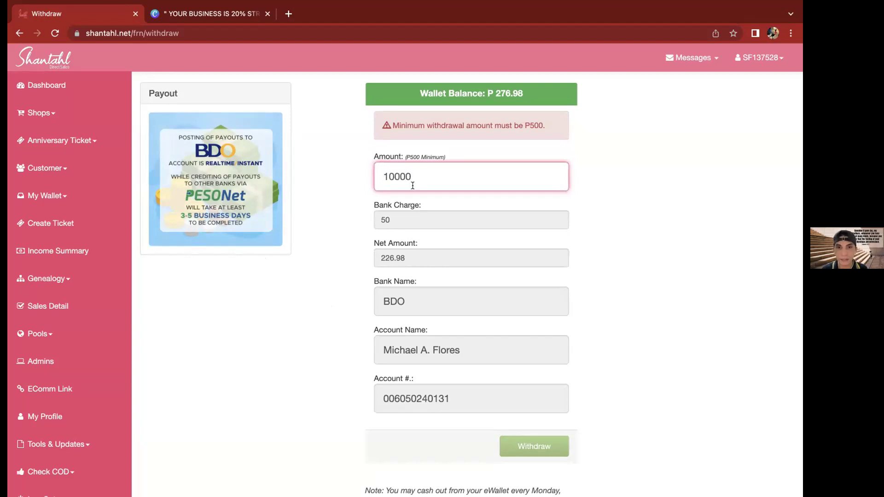
left_click(445, 201)
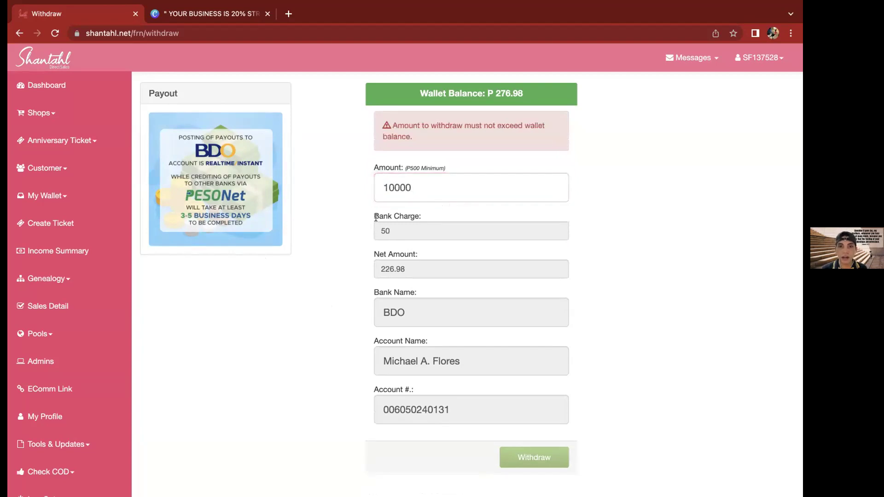
Review the 50 bank charge, 226.98 net, BDO bank and account name, then expand My Wallet
left_click_drag(372, 217, 404, 215)
double_click(395, 230)
double_click(395, 230)
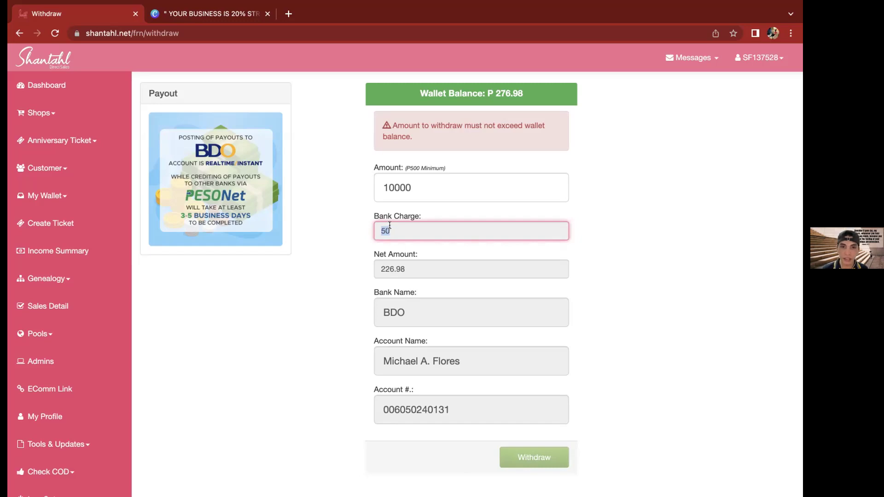
scroll(390, 225, "down", 1)
double_click(386, 251)
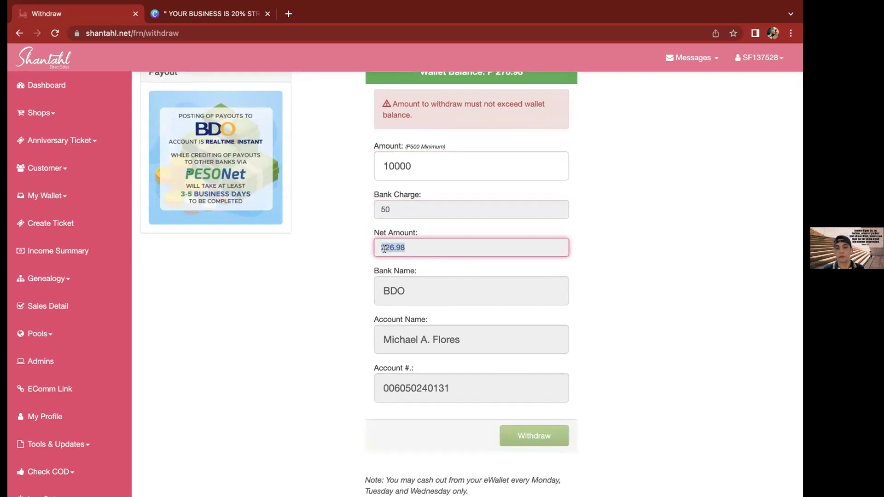
double_click(383, 210)
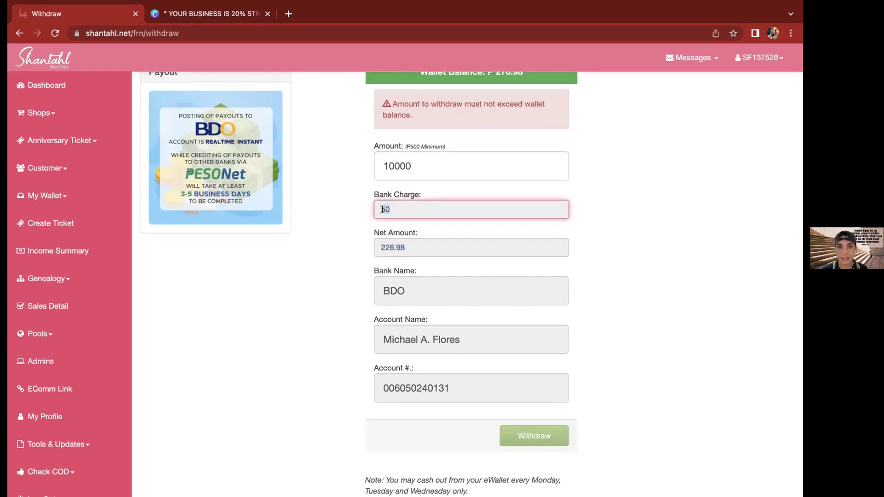
left_click(392, 291)
double_click(391, 291)
left_click(401, 349)
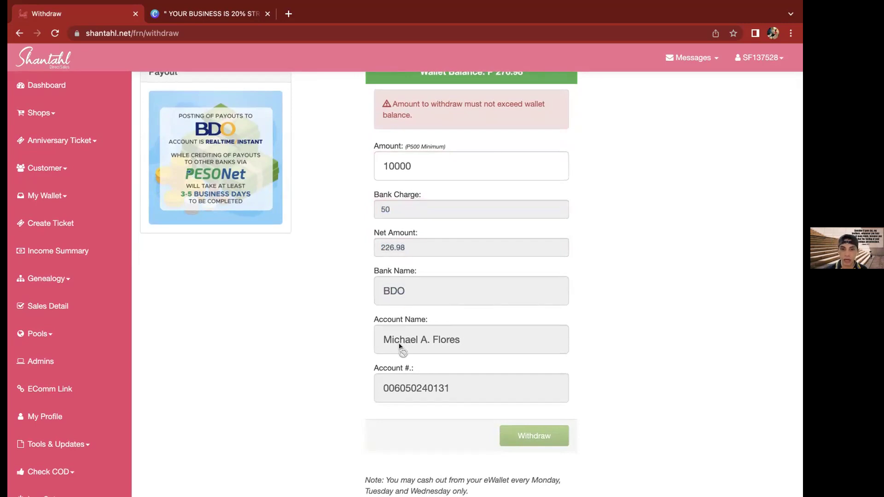
double_click(413, 345)
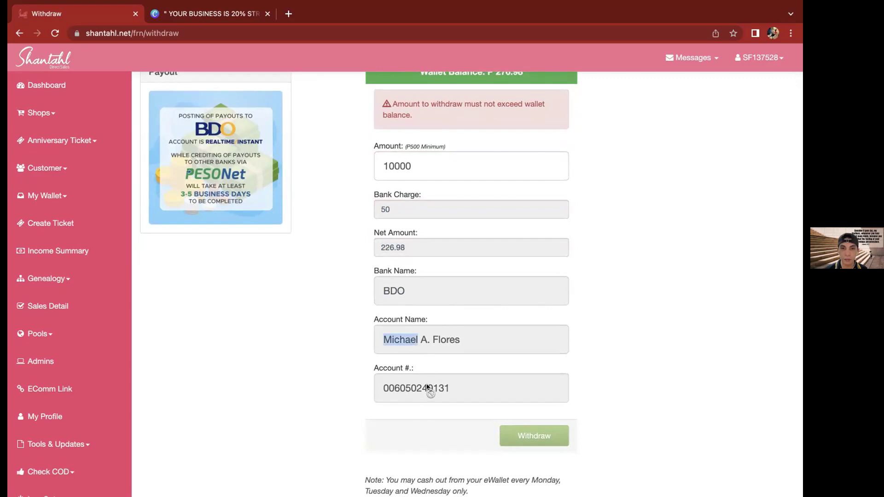
left_click(385, 291)
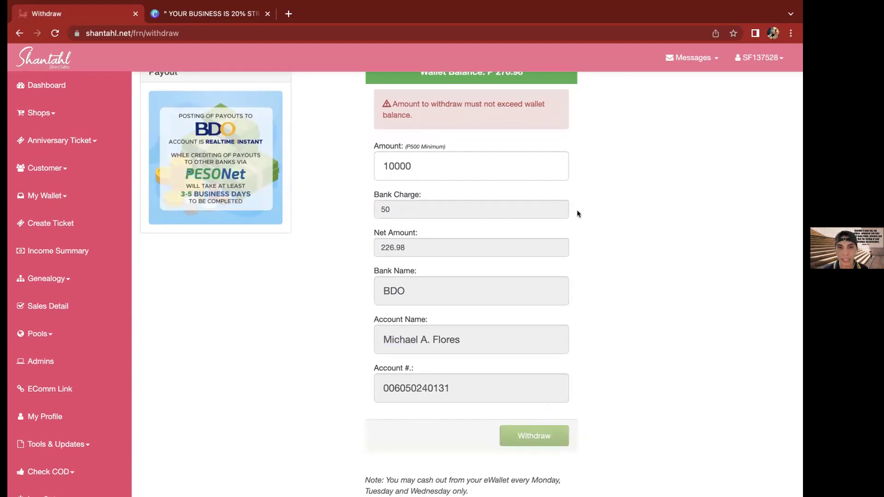
left_click(62, 197)
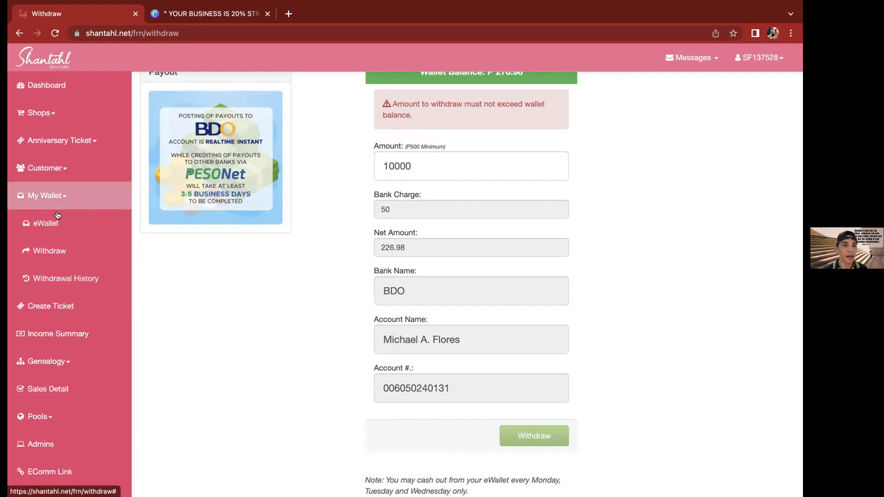
Open Withdrawal History and inspect a row's SAVE MORE Tacloban branch and Released Y value
left_click(62, 279)
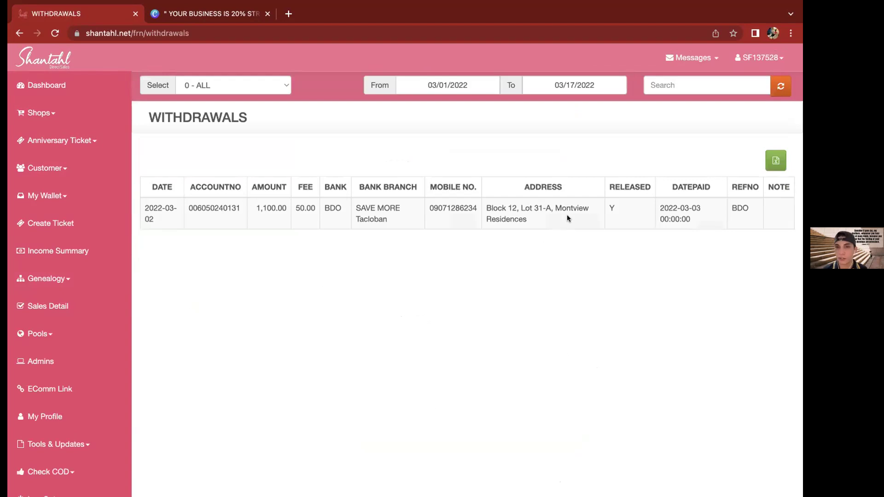
left_click(567, 214)
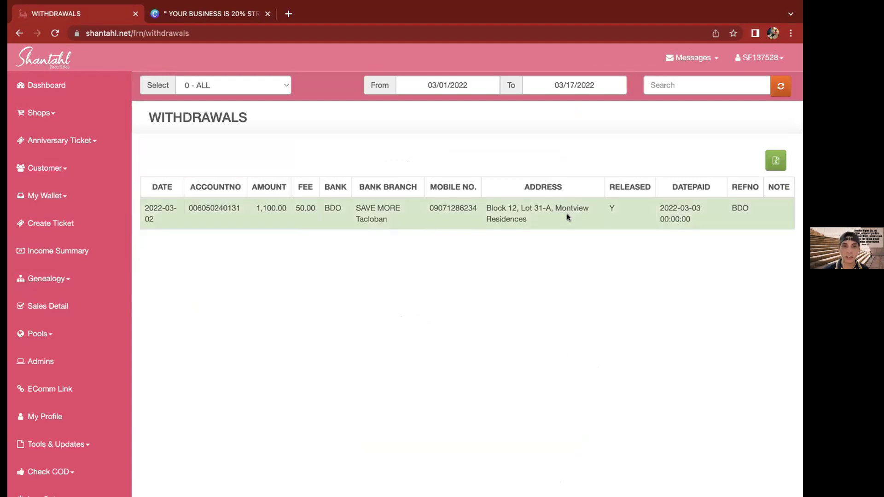
triple_click(415, 209)
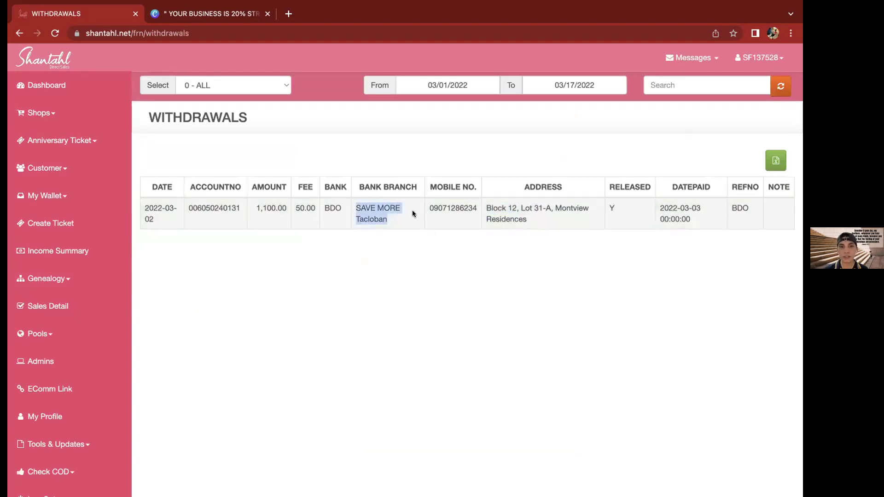
left_click(614, 210)
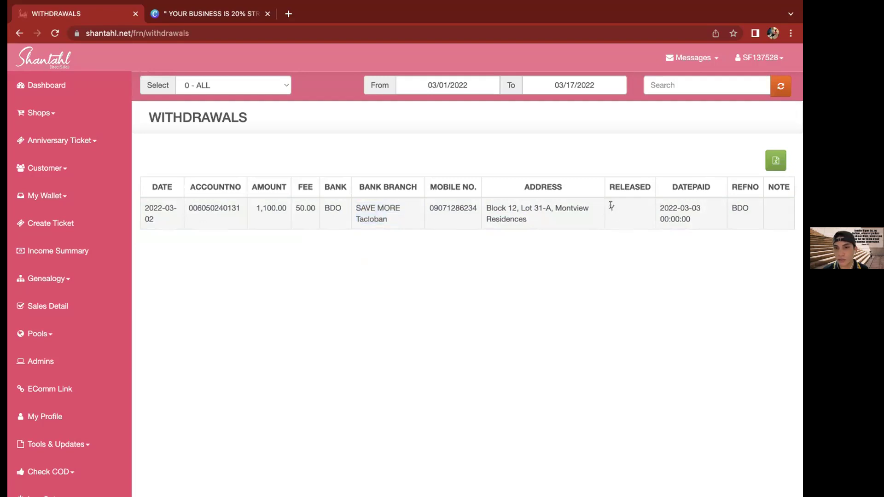
left_click(610, 205)
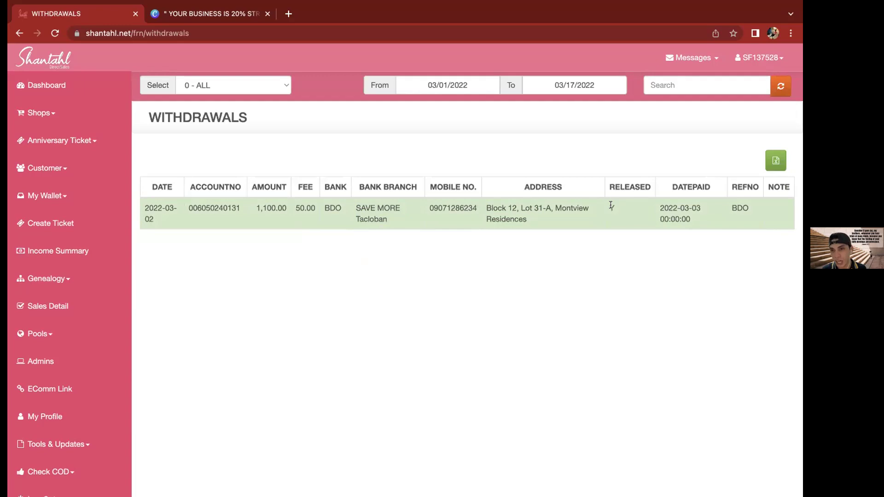
double_click(611, 206)
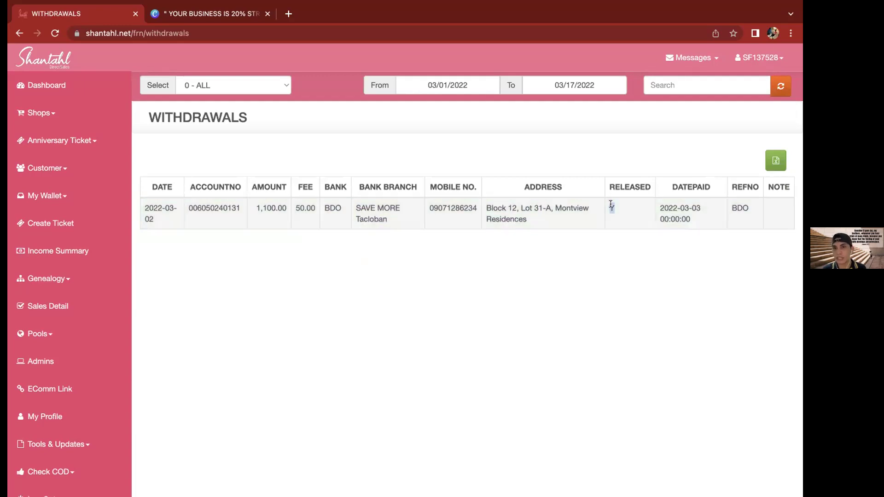
left_click(612, 206)
left_click(611, 205)
double_click(610, 204)
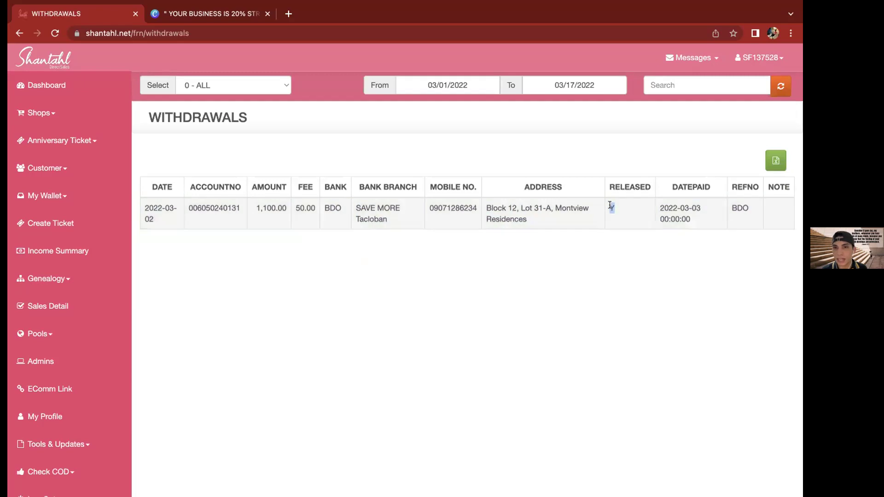
Set the withdrawal history start date to 2021-08-01
left_click(278, 86)
left_click(312, 119)
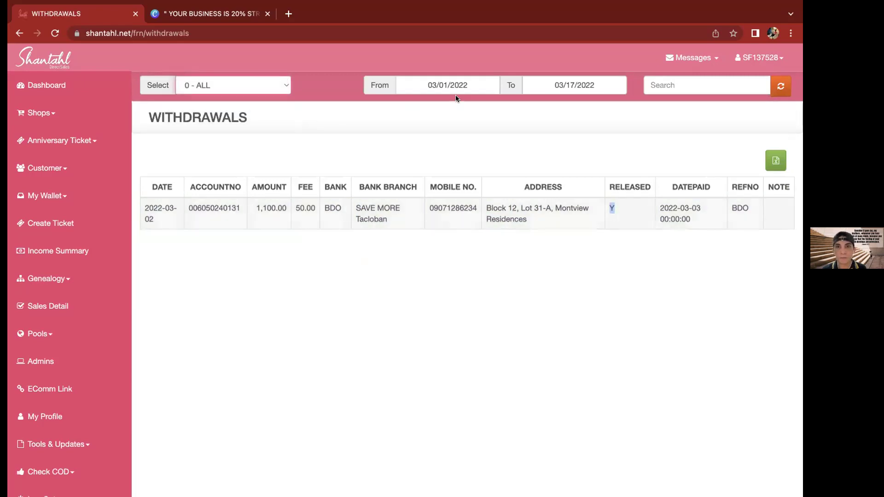
left_click(463, 85)
left_click(407, 105)
left_click(406, 105)
left_click(406, 105)
left_click(406, 105)
left_click(406, 105)
left_click(406, 105)
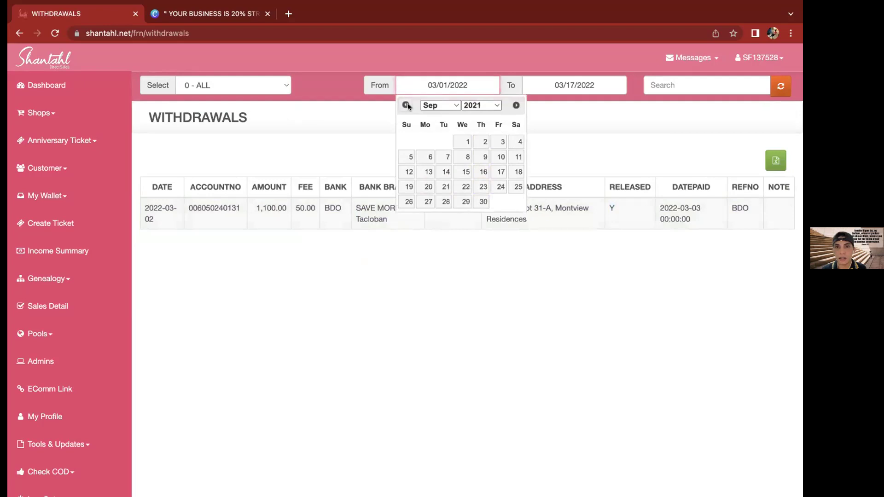
left_click(406, 105)
left_click(407, 142)
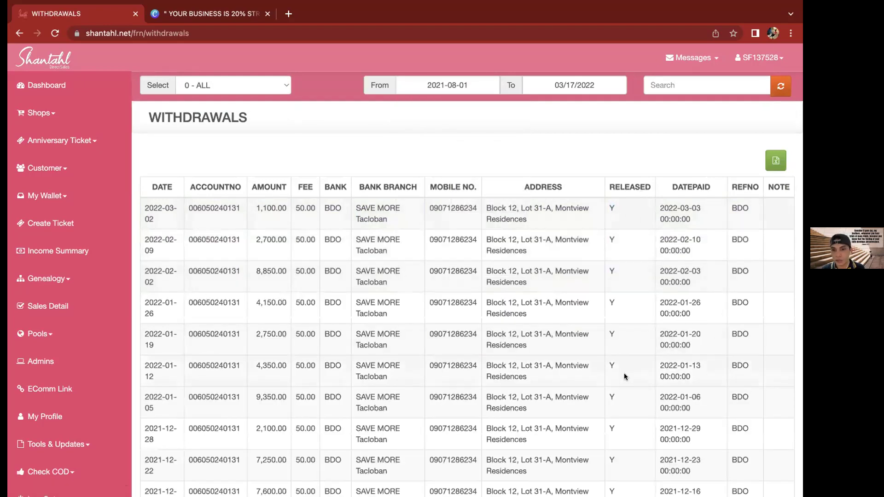
Check the first row's Released value in the expanded list, then go to Create Ticket
scroll(624, 373, "down", 4)
scroll(611, 208, "up", 5)
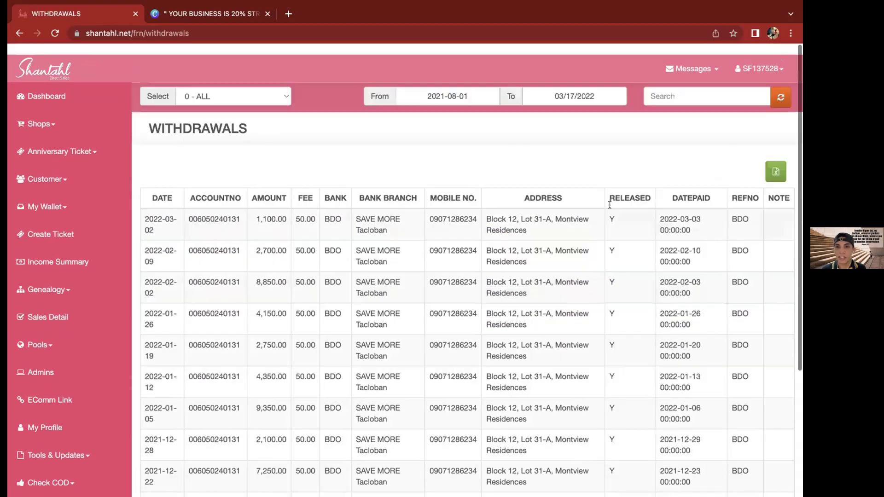
double_click(609, 204)
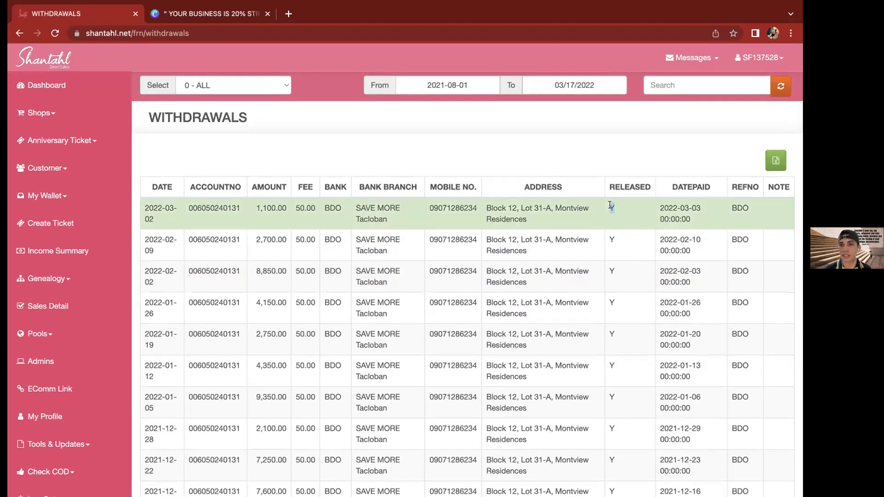
left_click(602, 207)
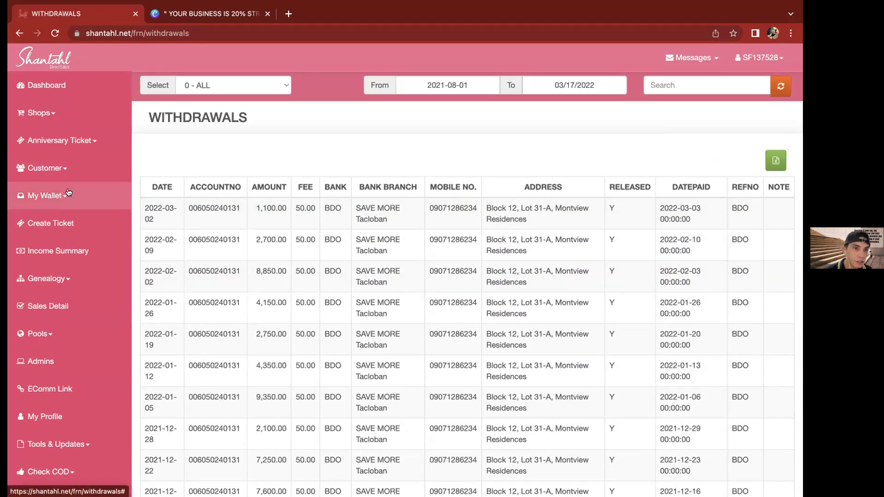
left_click(58, 224)
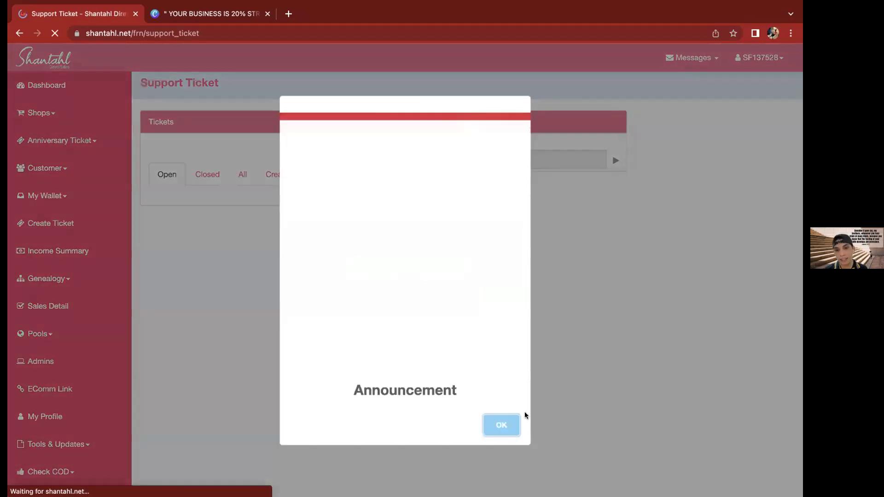
Dismiss the Announcement popup covering the open support tickets list
left_click(629, 338)
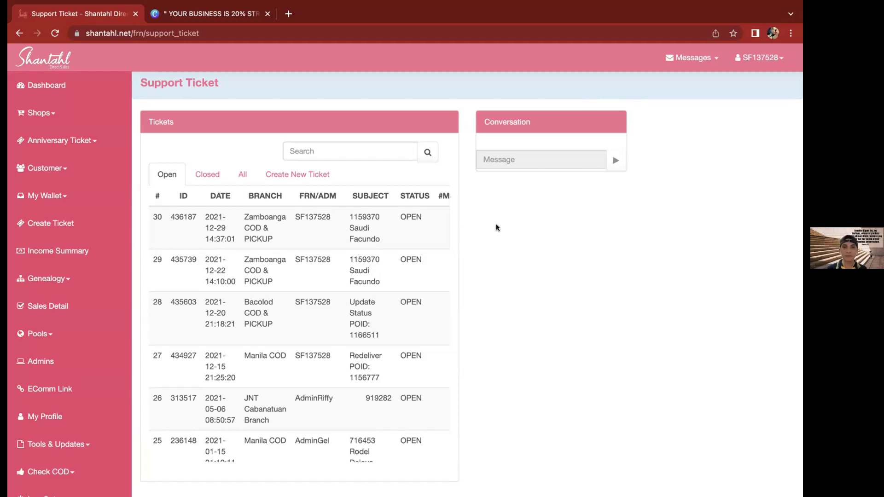
Open the Create New Ticket form, cancel it unsent, then go to Customer Orders
left_click(293, 173)
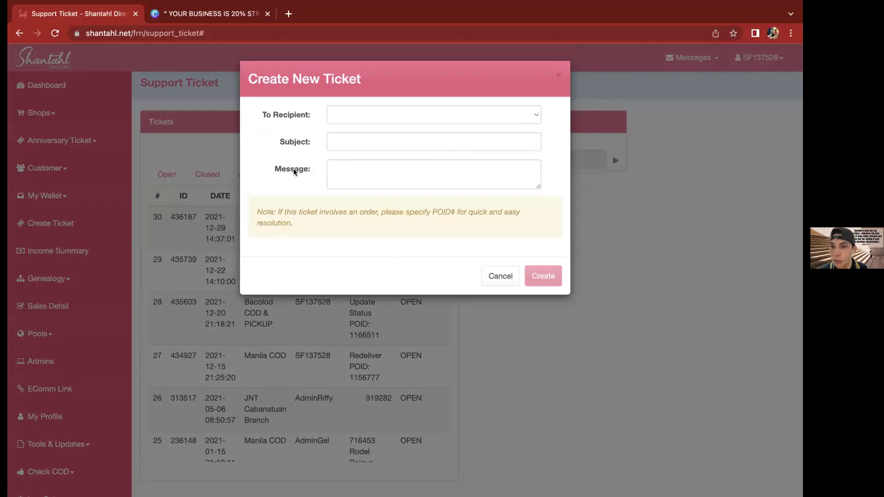
left_click(493, 275)
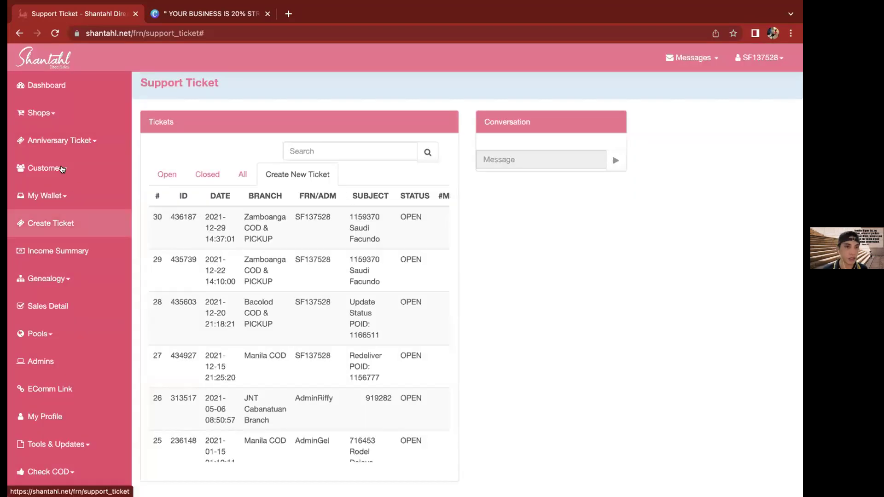
left_click(61, 168)
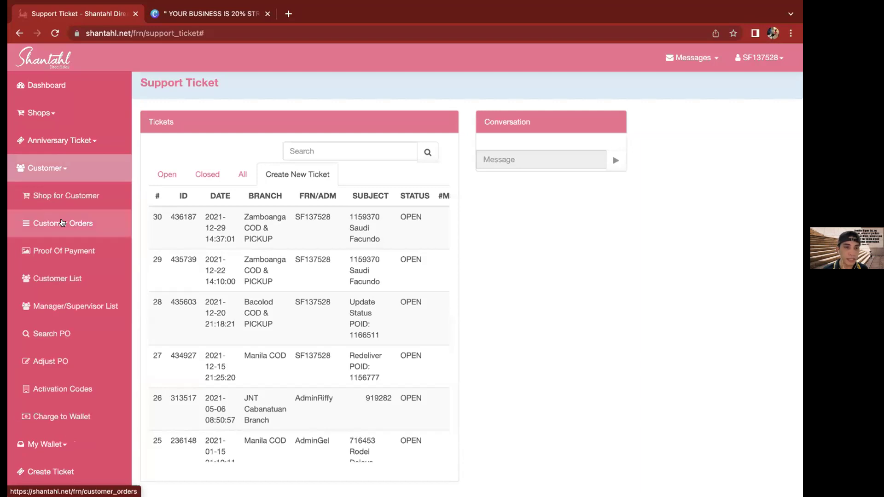
left_click(62, 222)
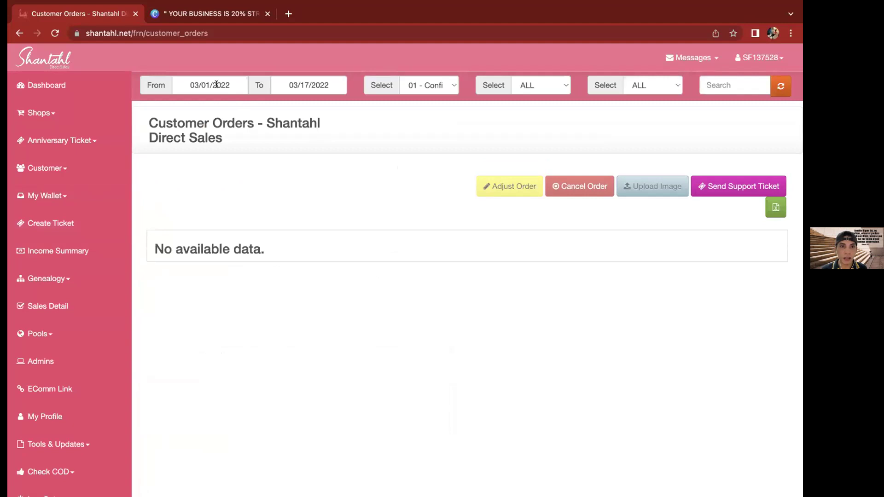
Filter customer orders to status 0 - ALL from 2021-10-02 and refresh the list
left_click(216, 84)
left_click(182, 105)
left_click(182, 105)
left_click(182, 105)
left_click(240, 142)
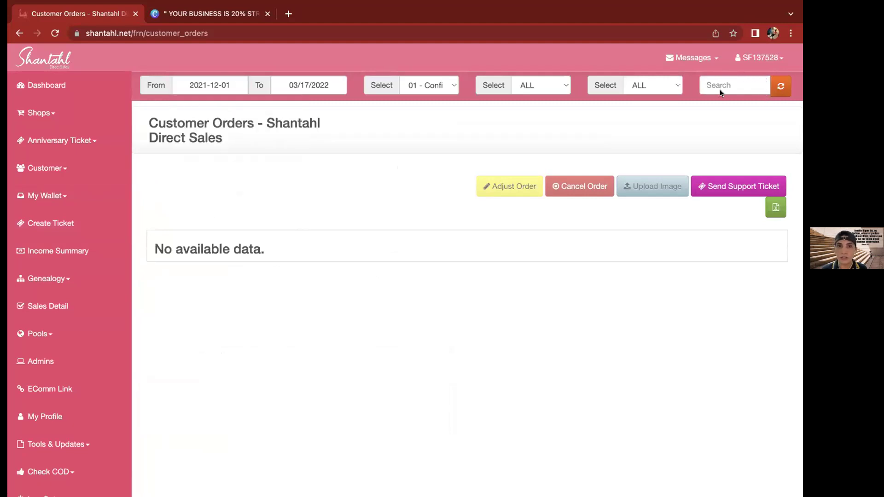
left_click(449, 87)
left_click(449, 73)
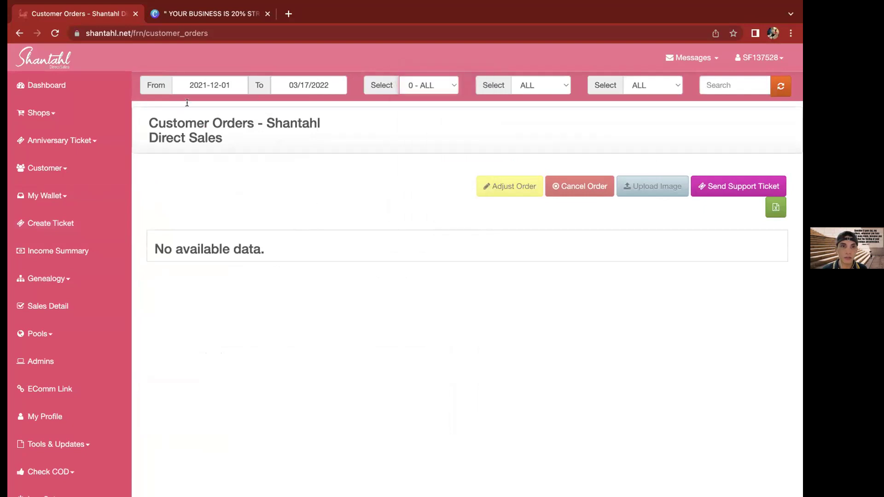
left_click(188, 85)
left_click(182, 105)
left_click(183, 105)
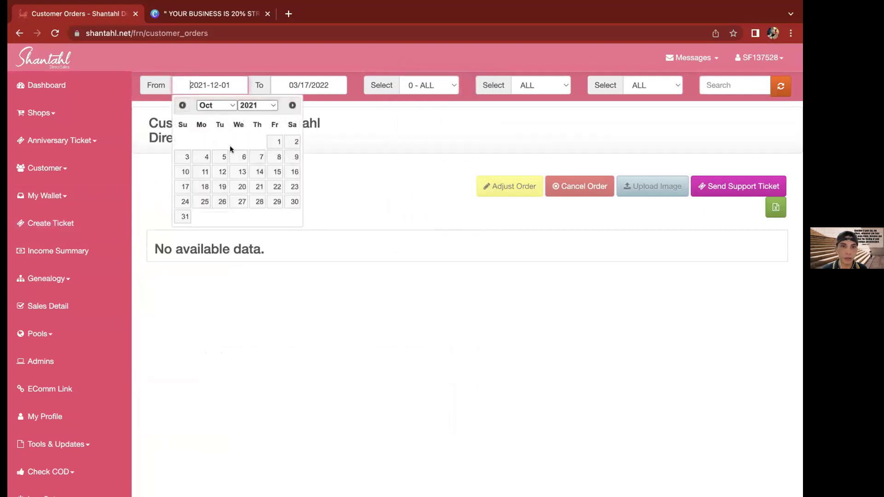
left_click(293, 142)
left_click(780, 86)
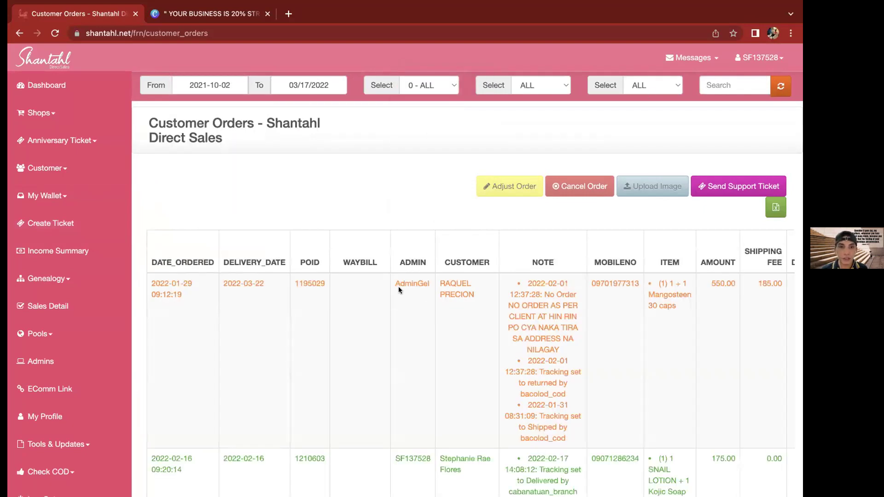
Select the POID of the first listed order, the Mangosteen order
double_click(307, 283)
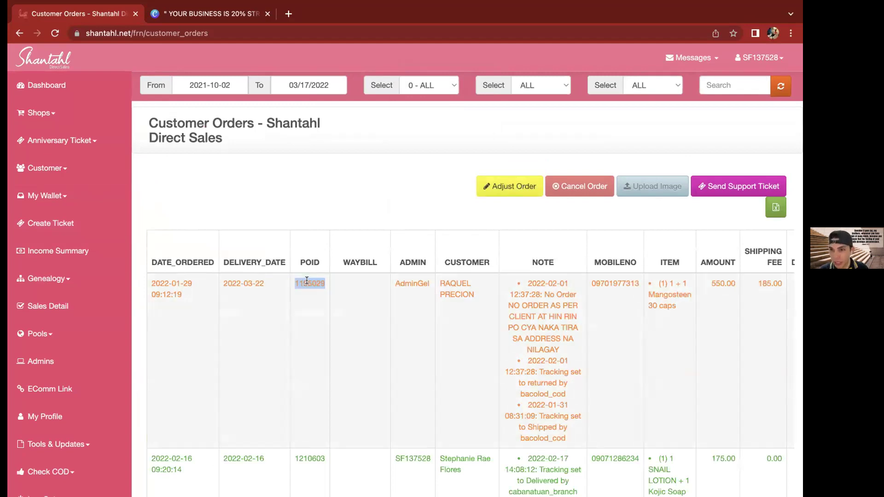
left_click(306, 280)
double_click(307, 280)
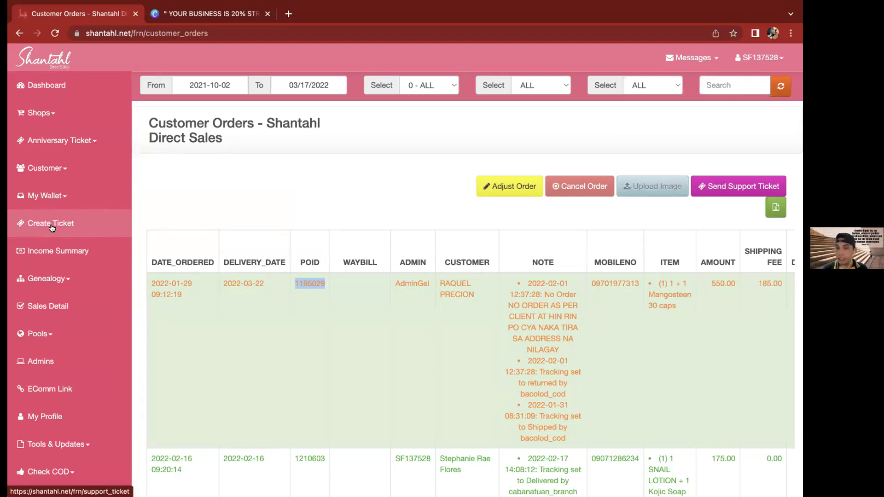
Go to the Support Ticket page and dismiss the customer-service hours announcement
left_click(51, 226)
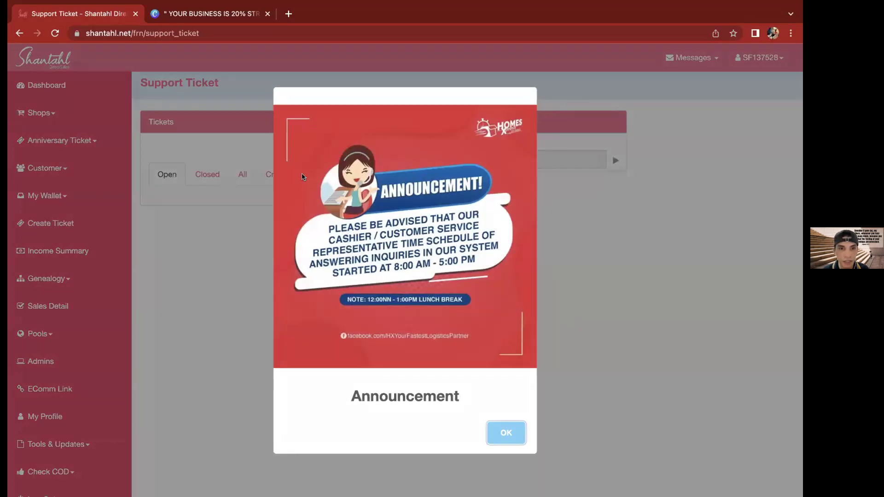
key("Return")
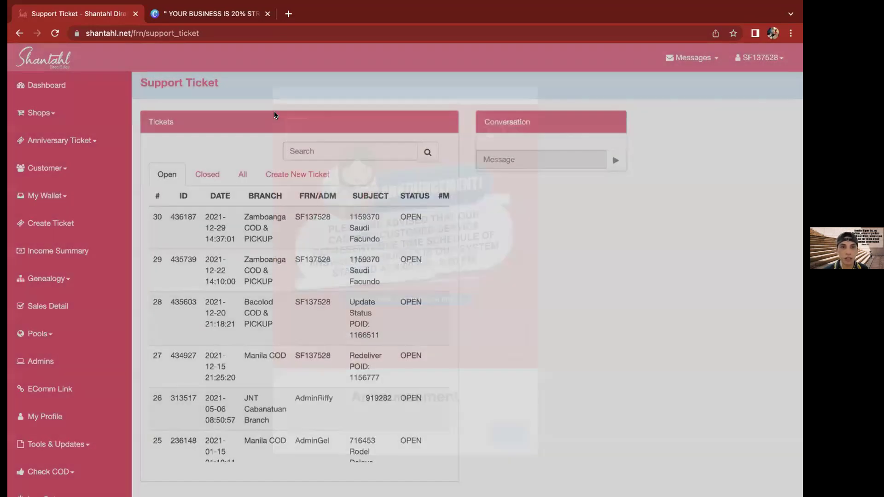
Start a new support ticket addressed to Batangas HomesXpress
left_click(297, 174)
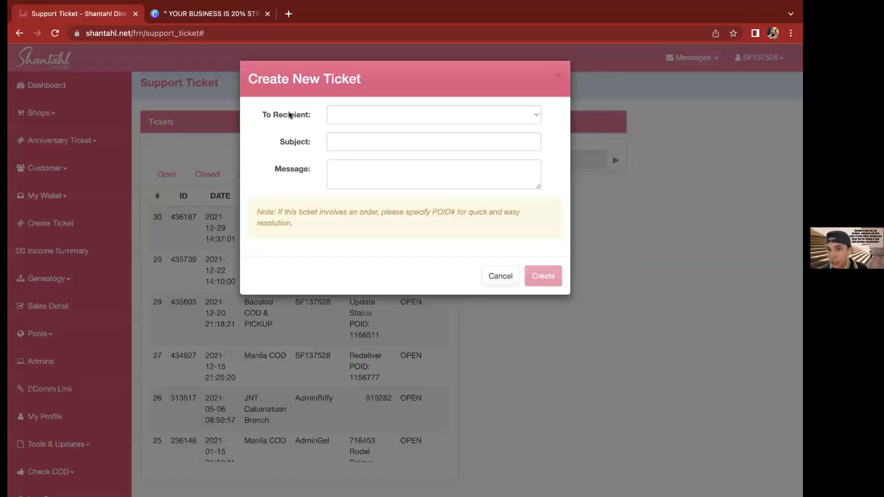
left_click(363, 116)
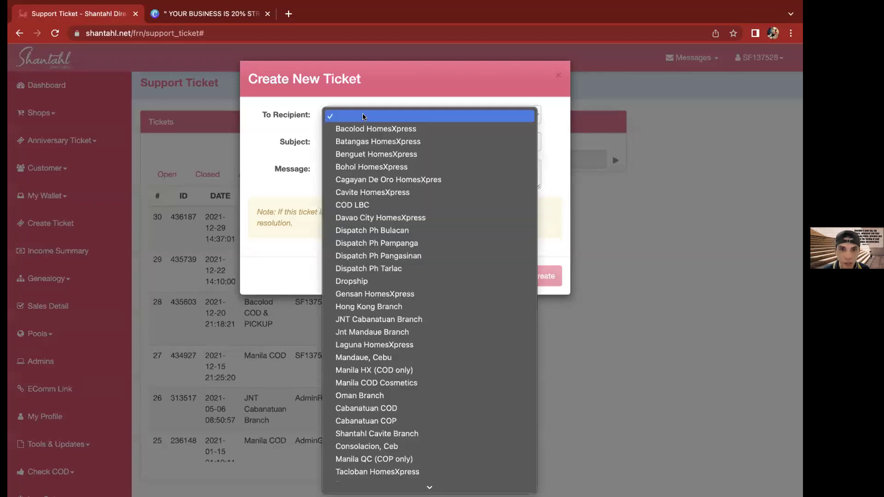
left_click(364, 142)
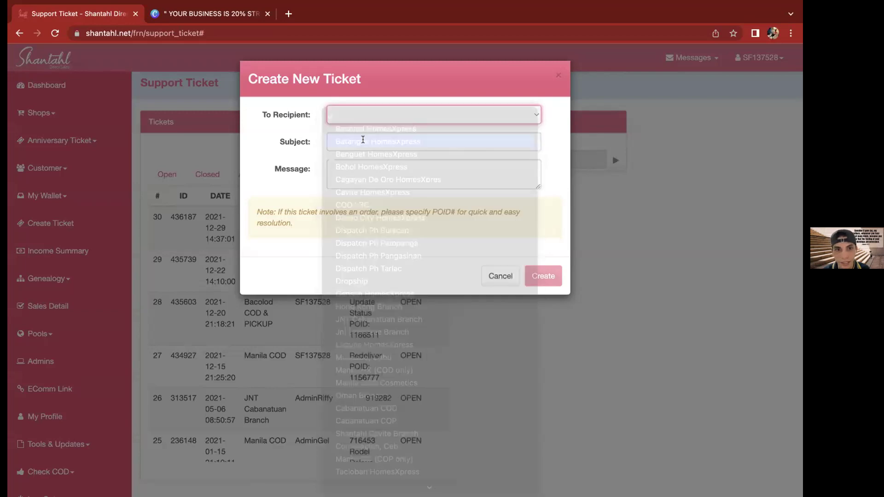
Set the ticket subject to 'RE-Deliver POID: 123456'
left_click(362, 140)
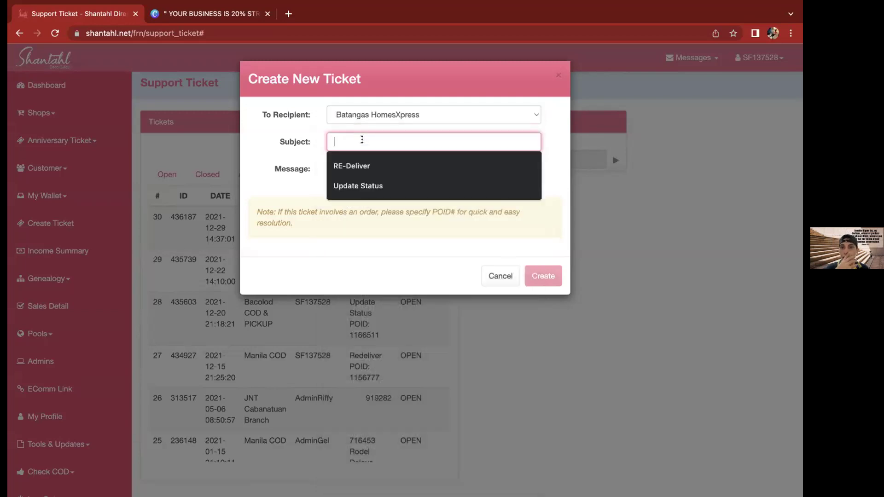
left_click(352, 166)
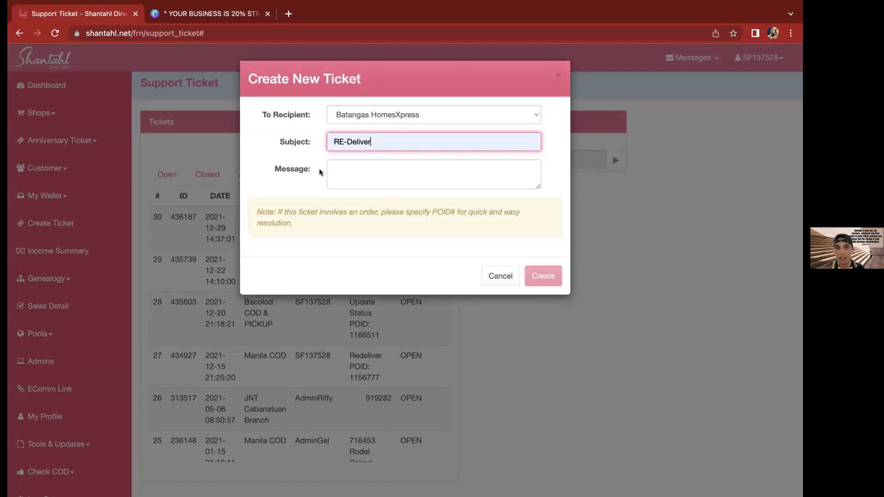
type("P")
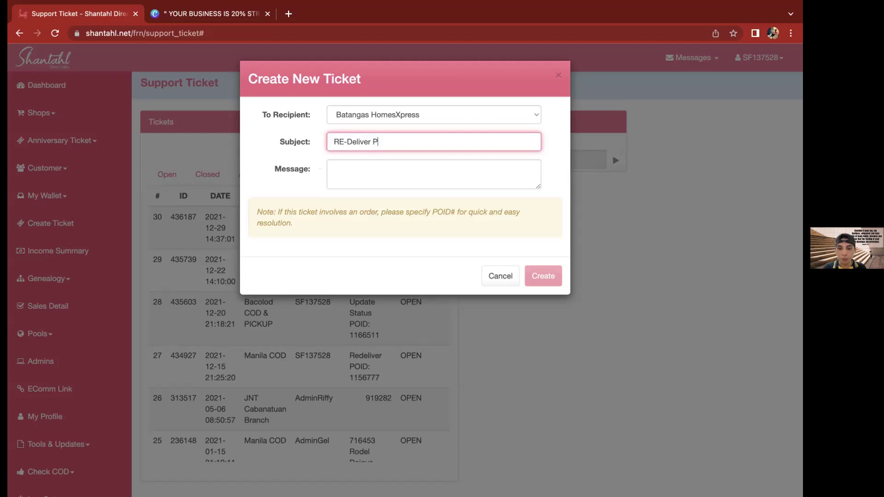
type("OID:")
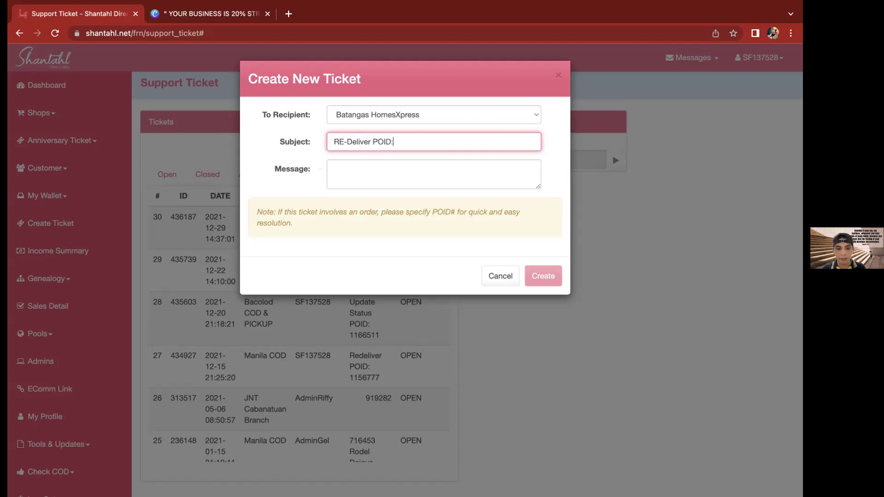
key("super+v")
key("super+z")
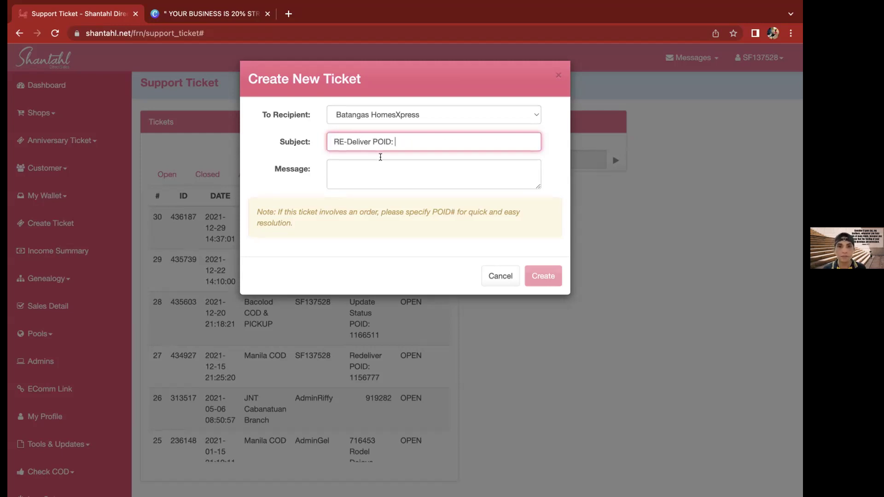
type("123456")
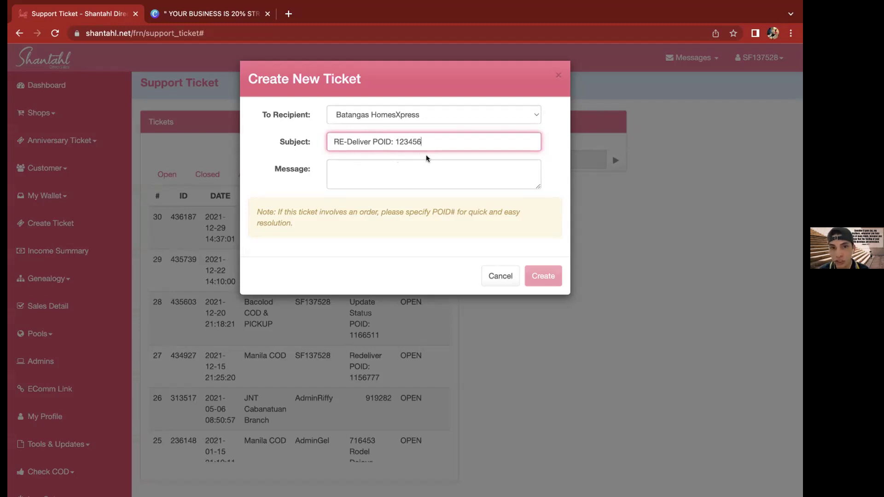
Write a re-delivery request message ending 'Thanks and Gobless' in the ticket
left_click(420, 176)
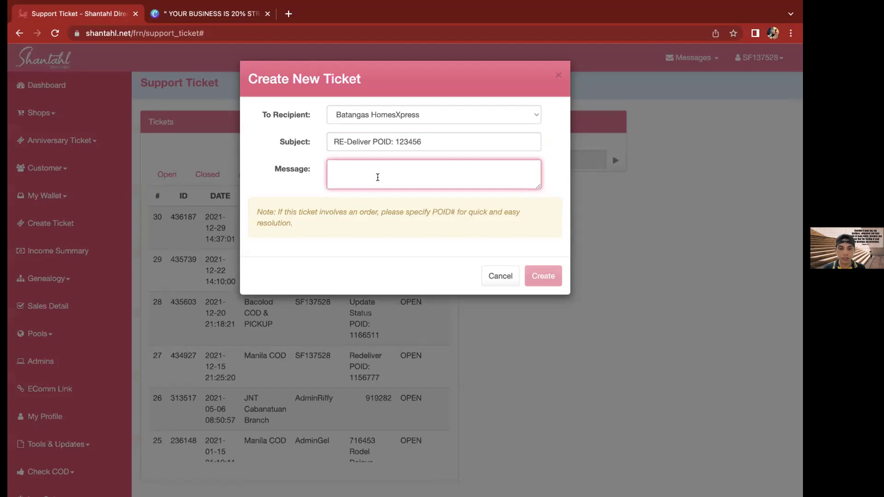
type("Good Day")
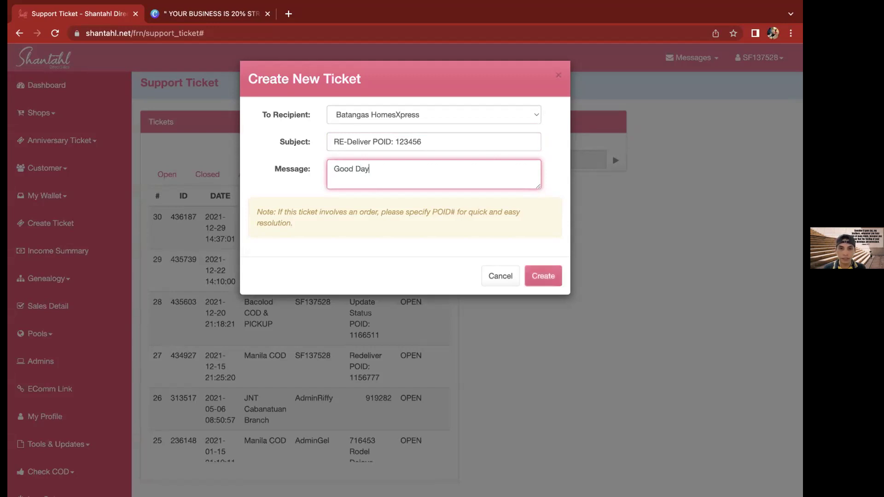
type("! Please pa re-deliver ni")
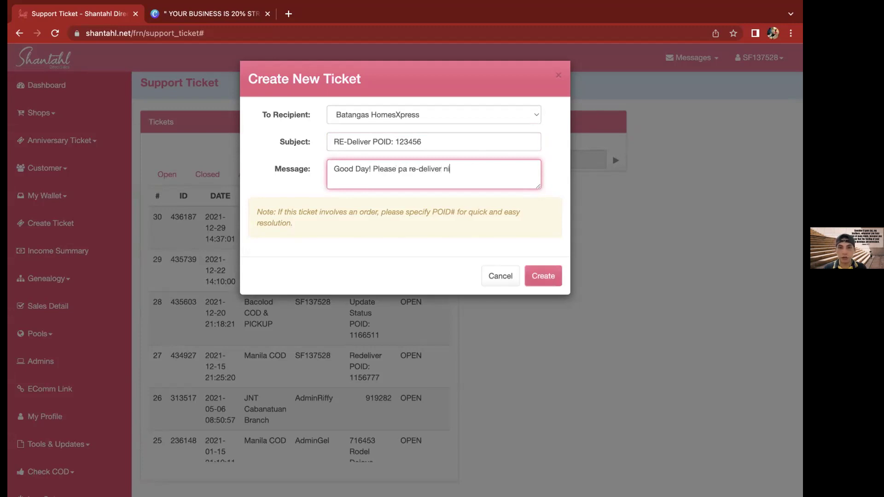
type("tong on")
key("BackSpace")
key("BackSpace")
type("order po.")
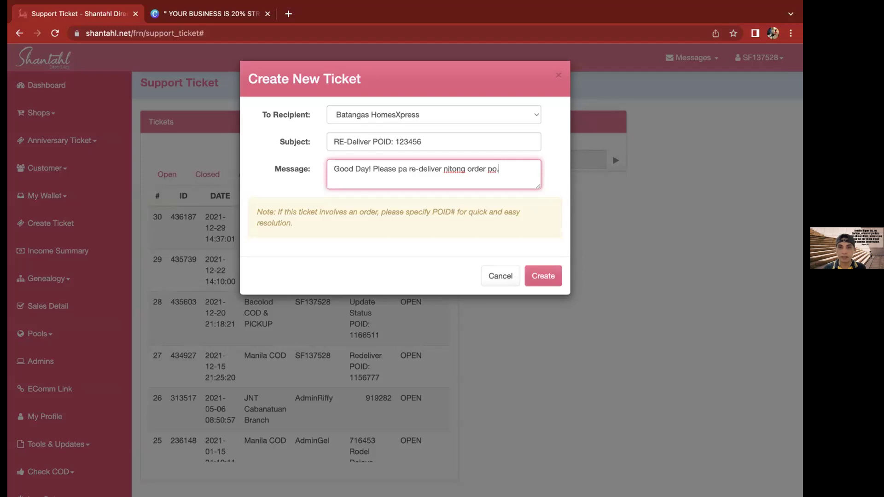
type(" Thanks and Gobless")
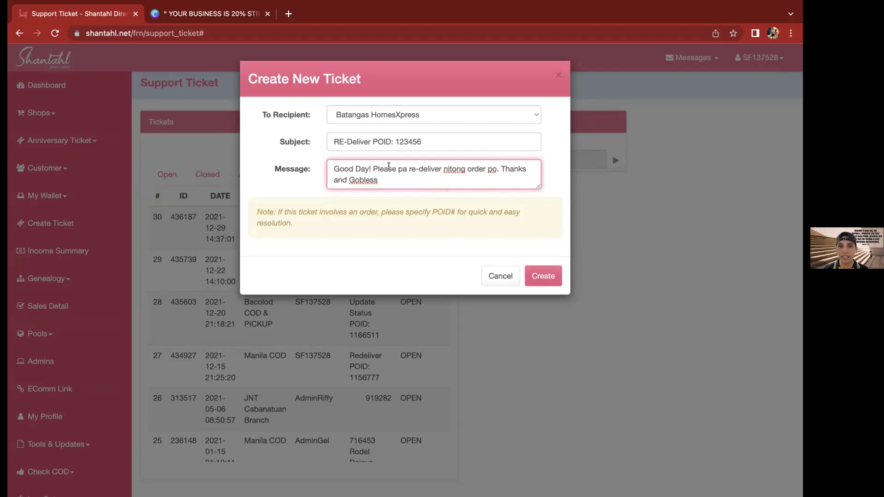
Review the message and subject, then discard the ticket draft without creating it
double_click(399, 169)
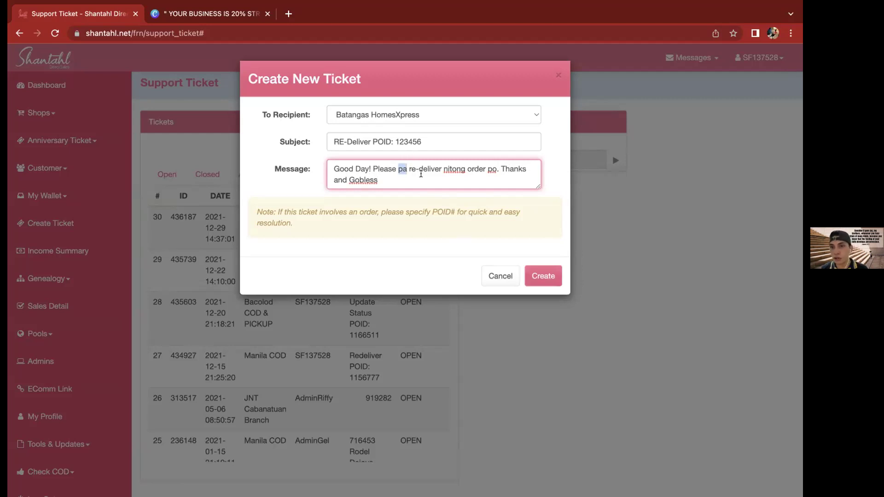
key("super+a")
double_click(404, 140)
left_click(404, 140)
left_click(408, 141)
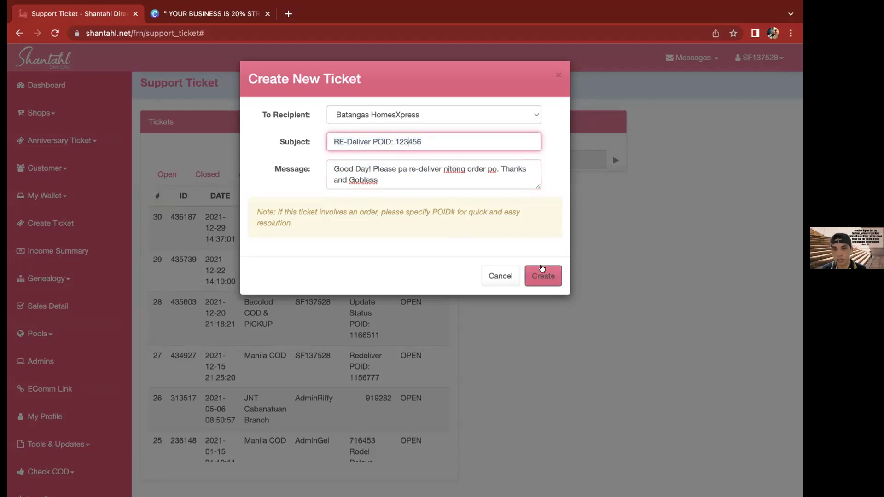
left_click(493, 277)
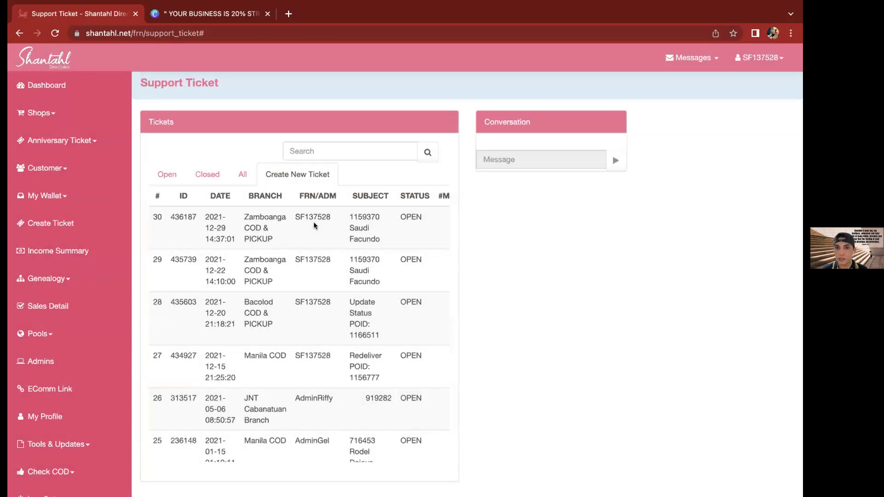
left_click(314, 222)
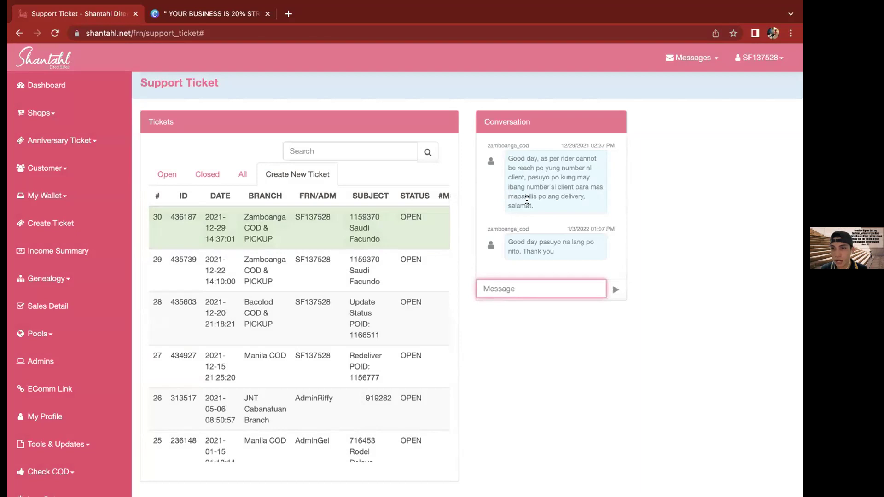
triple_click(527, 200)
double_click(532, 250)
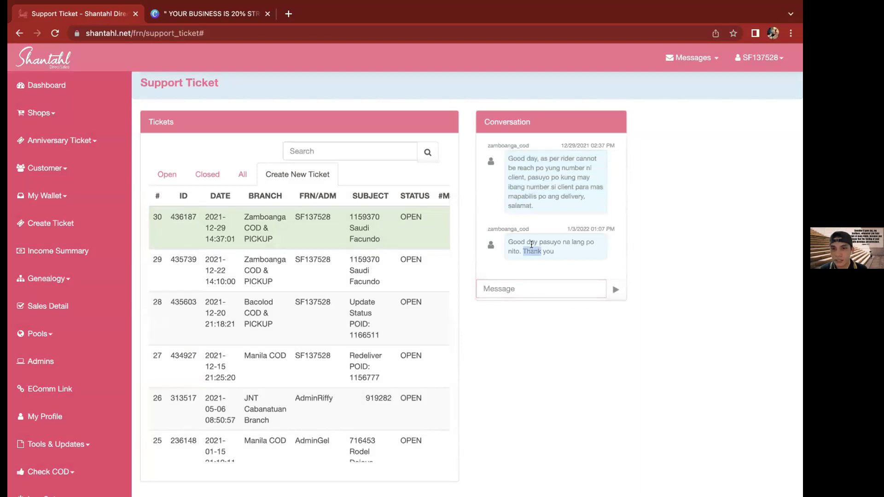
left_click(562, 249)
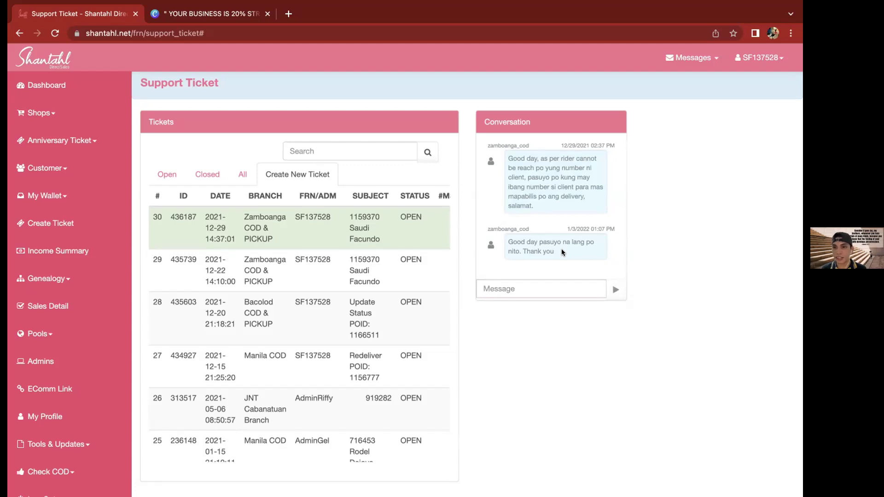
double_click(501, 144)
left_click(527, 289)
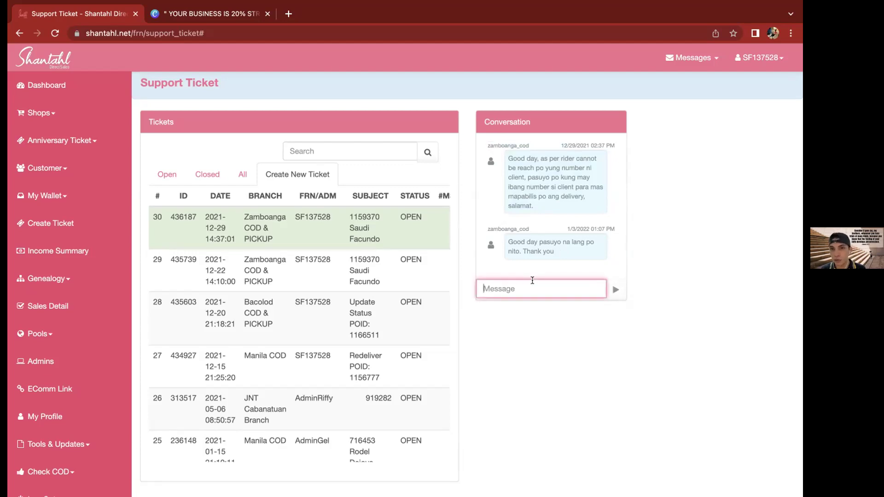
triple_click(531, 169)
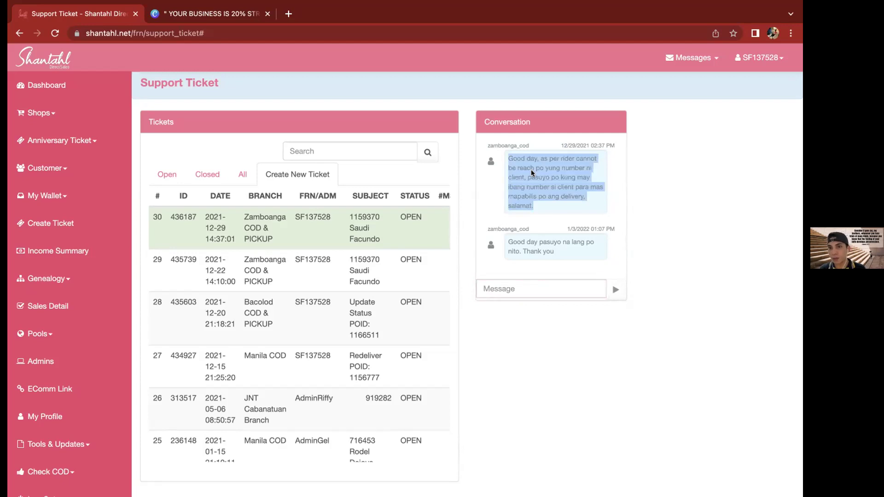
left_click(517, 284)
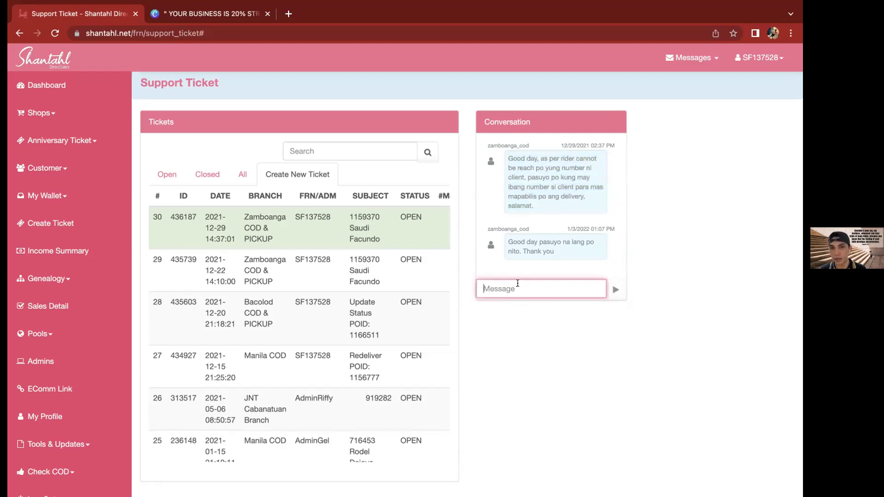
triple_click(537, 244)
left_click(499, 291)
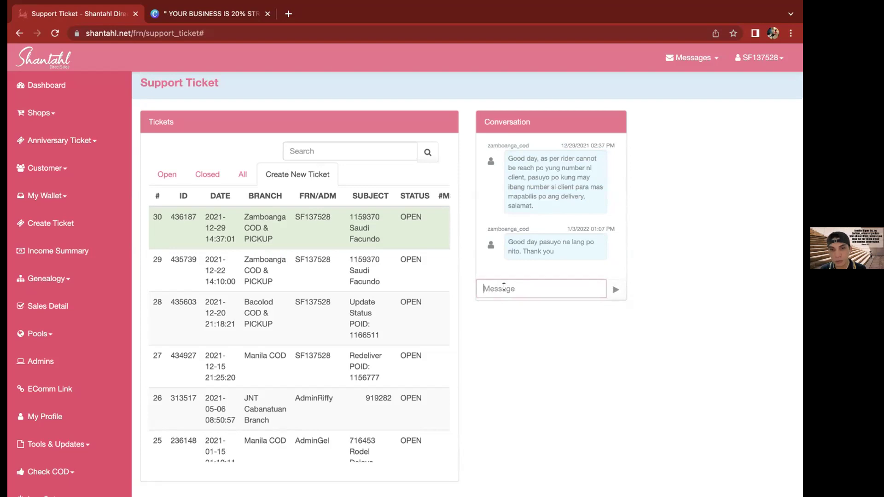
left_click(507, 332)
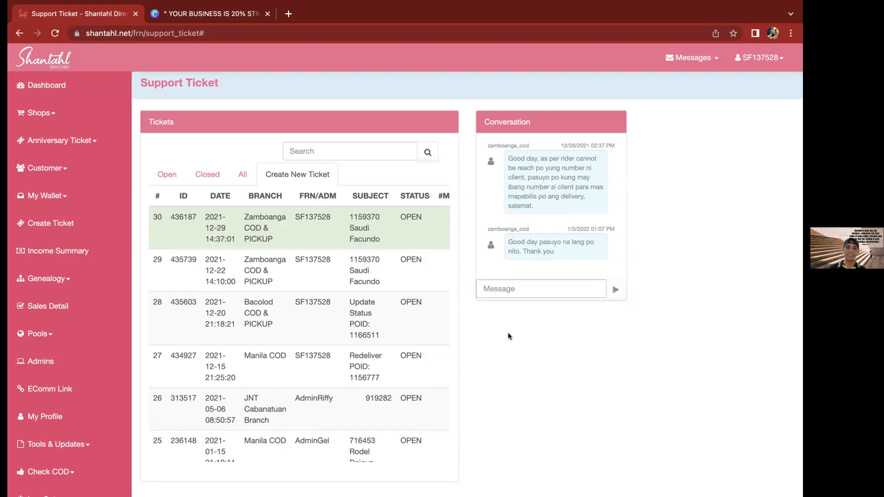
Open the Income Summary for 2022-03-01 to 2022-03-17 and review its bonus columns
left_click(83, 252)
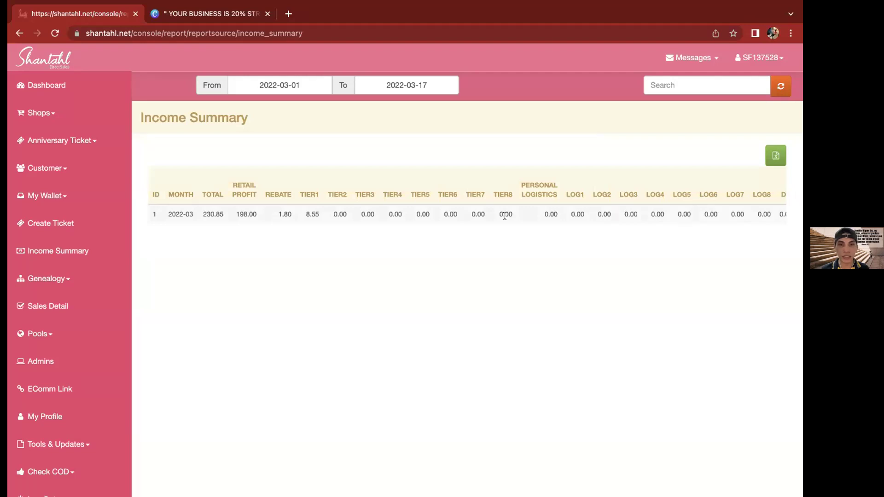
scroll(505, 215, "right", 10)
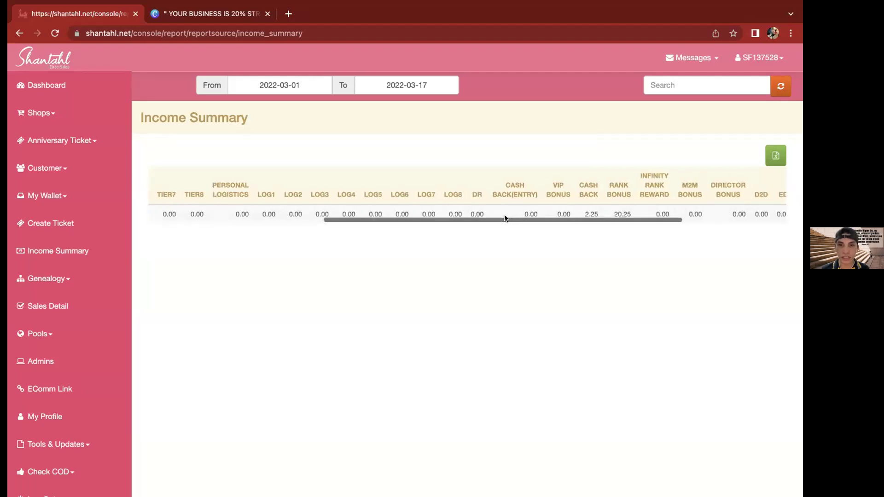
scroll(505, 218, "right", 8)
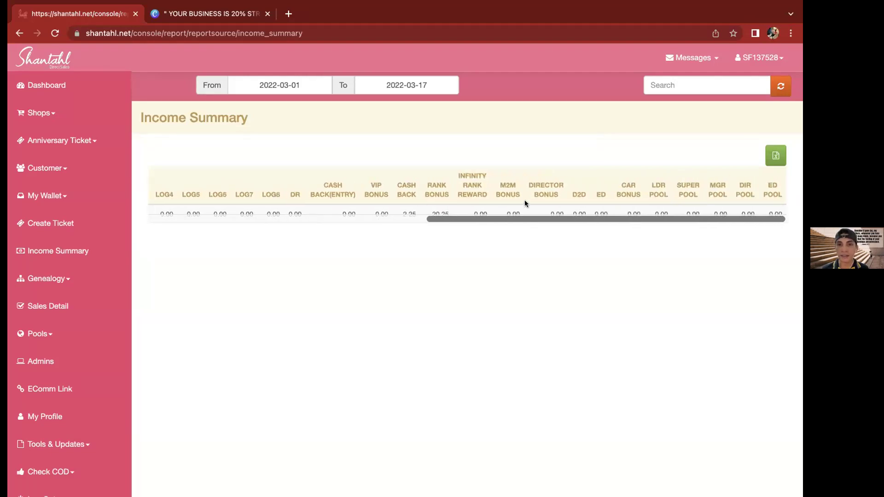
scroll(524, 203, "right", 2)
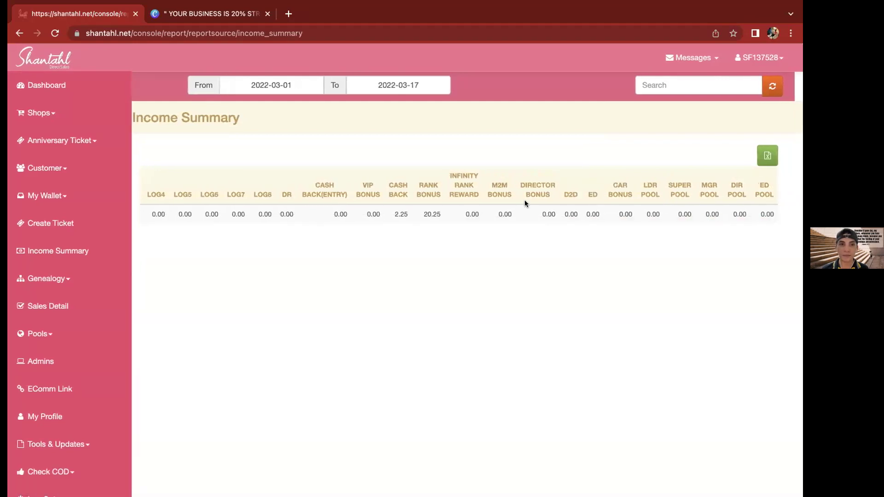
scroll(525, 203, "left", 15)
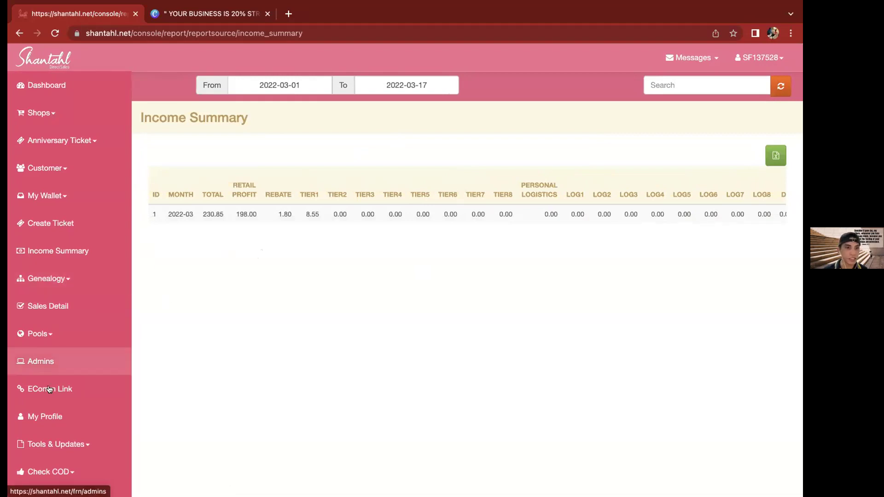
Open the Genealogy Tree View, select its member labels, and expand the Genealogy submenu
left_click(68, 281)
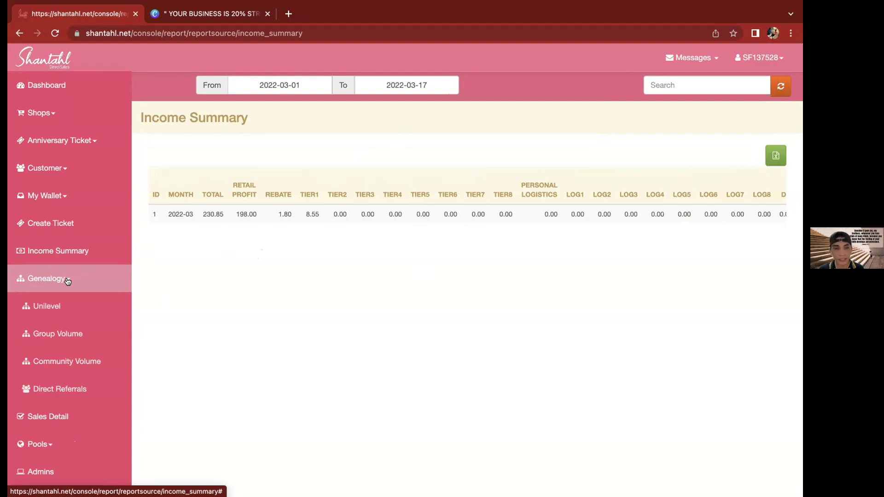
left_click(50, 307)
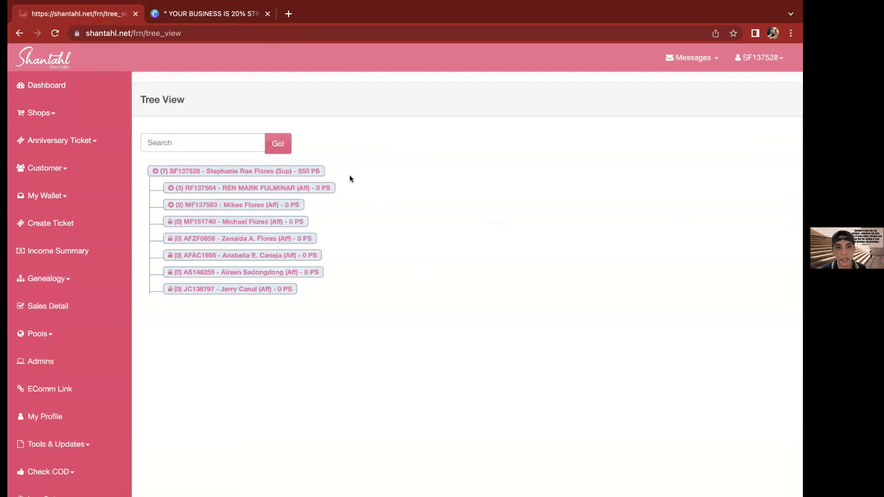
left_click_drag(266, 293, 157, 168)
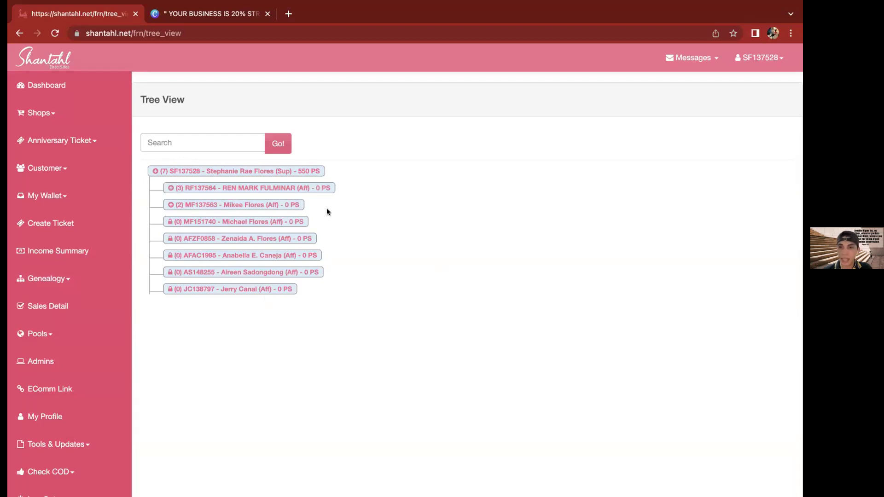
triple_click(286, 313)
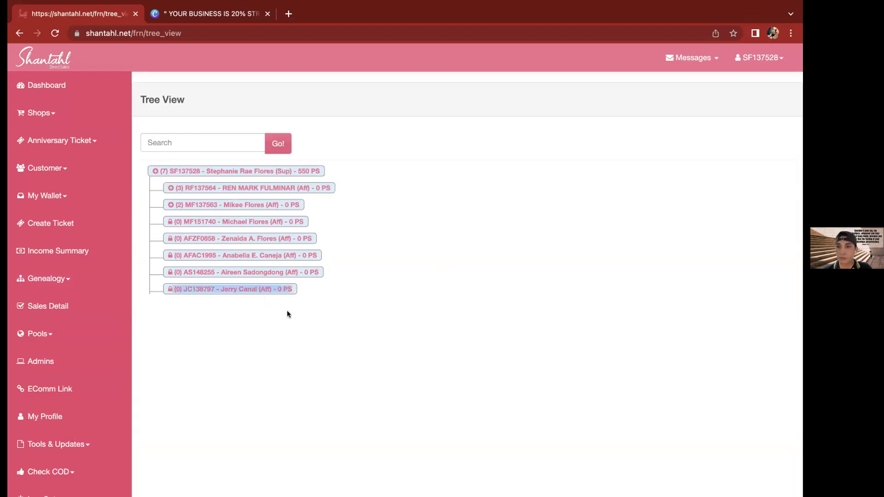
left_click(55, 279)
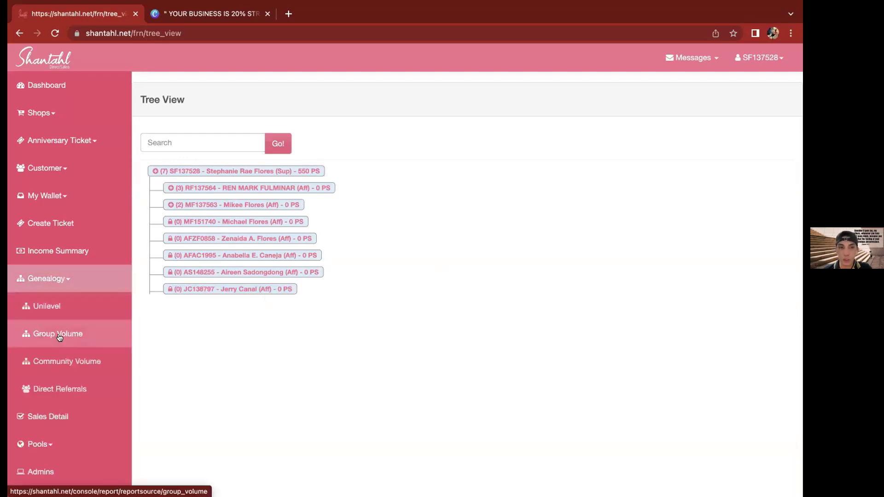
Open the Group Volume report and review its PV 50, GV 500, PS 550 figures
left_click(59, 337)
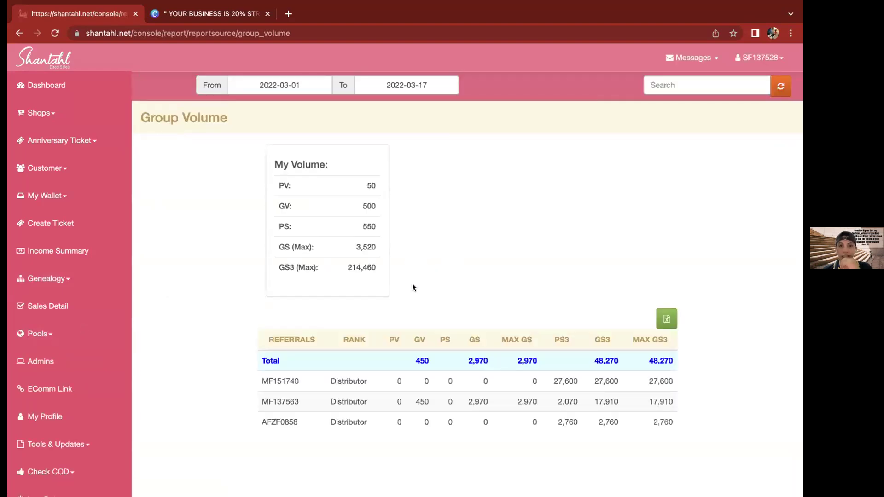
triple_click(279, 132)
left_click(466, 270)
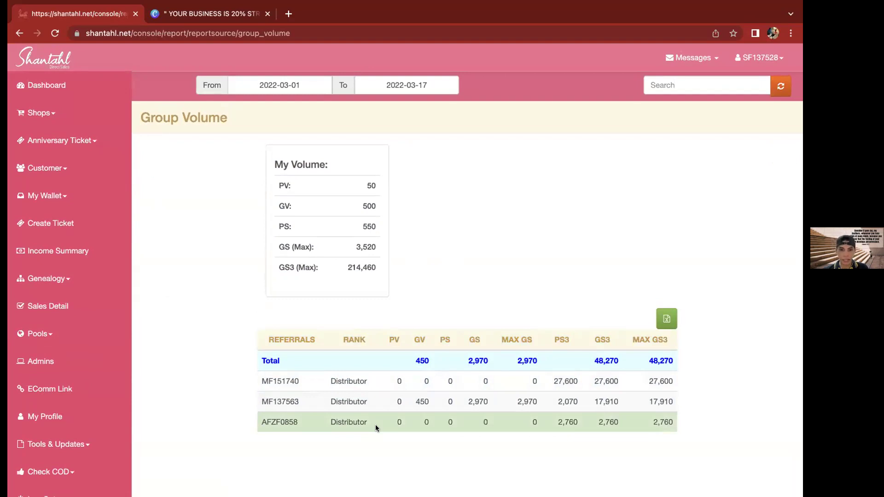
left_click_drag(382, 275, 242, 160)
left_click(171, 189)
left_click(67, 285)
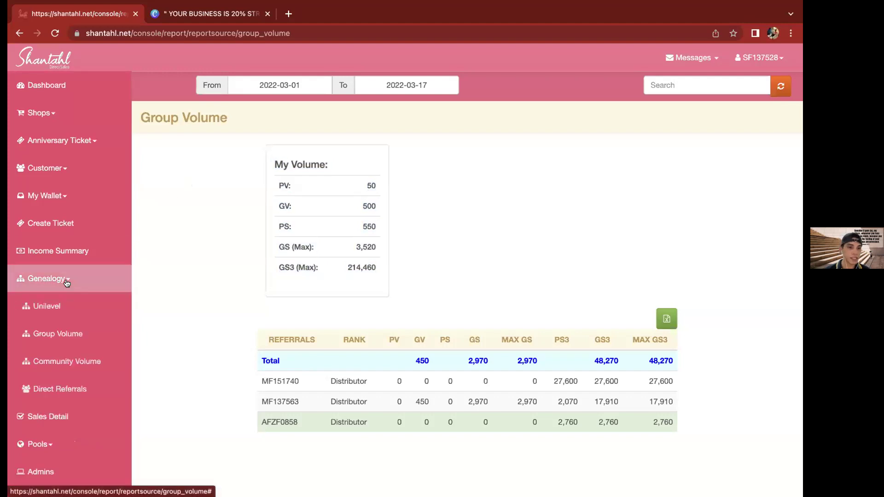
Open the Community Volume report and scroll across its level-2 distributor row
left_click(62, 363)
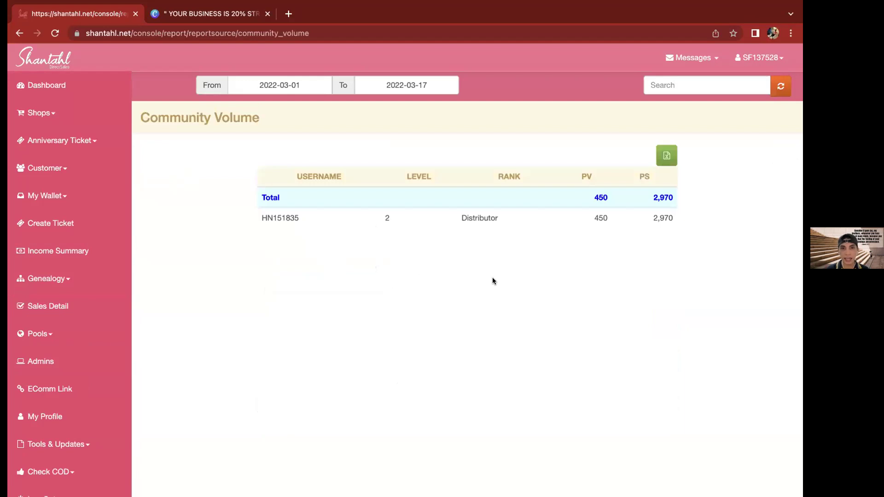
scroll(521, 215, "right", 2)
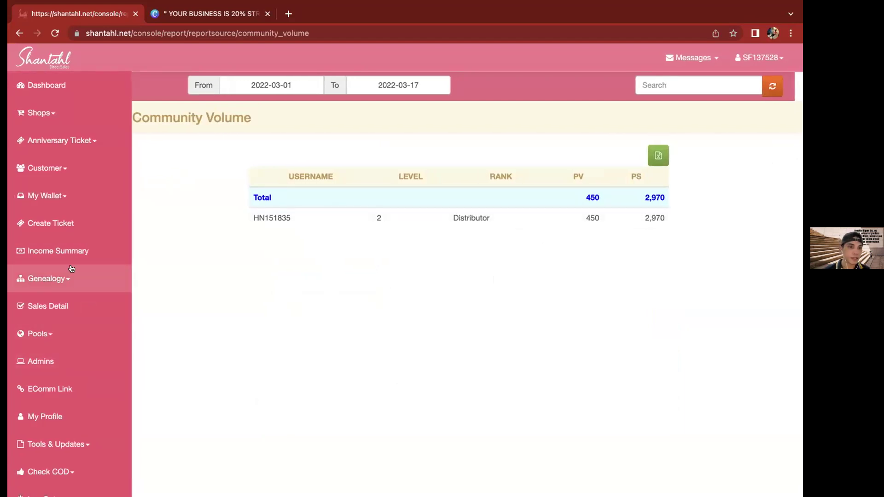
left_click(69, 279)
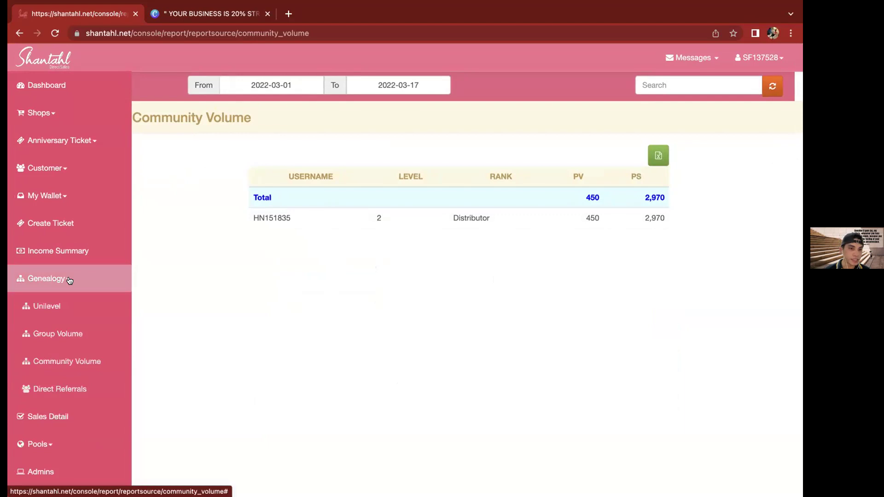
Open the Direct Referrals report and highlight its three VIP distributor rows
left_click(62, 390)
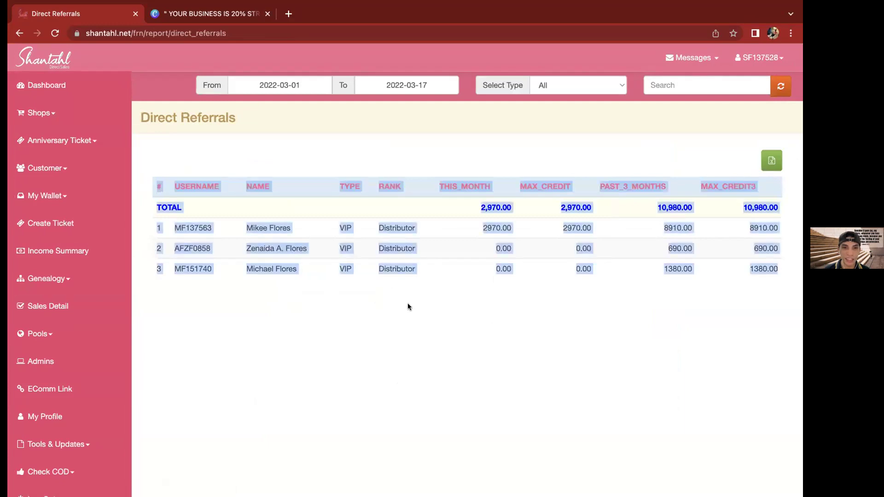
left_click_drag(316, 278, 250, 224)
left_click_drag(276, 262, 319, 309)
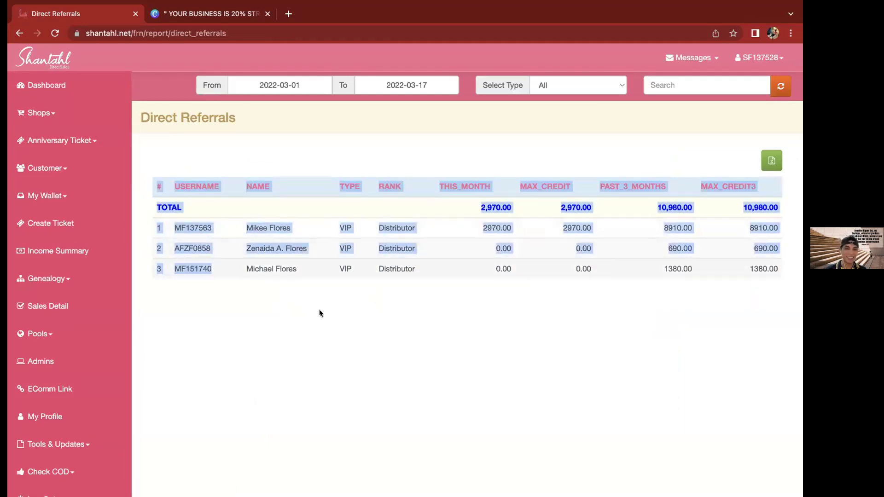
Open the Sales Detail report from the Genealogy reports list
left_click(319, 309)
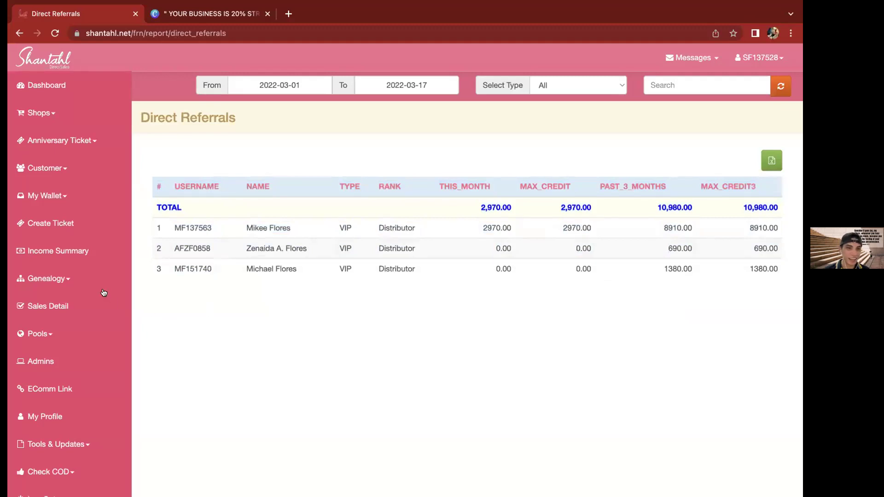
left_click(68, 280)
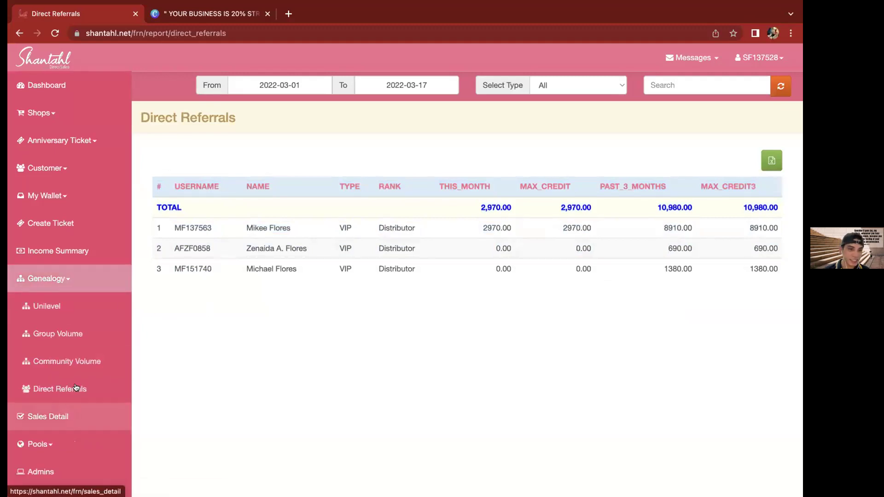
left_click(51, 417)
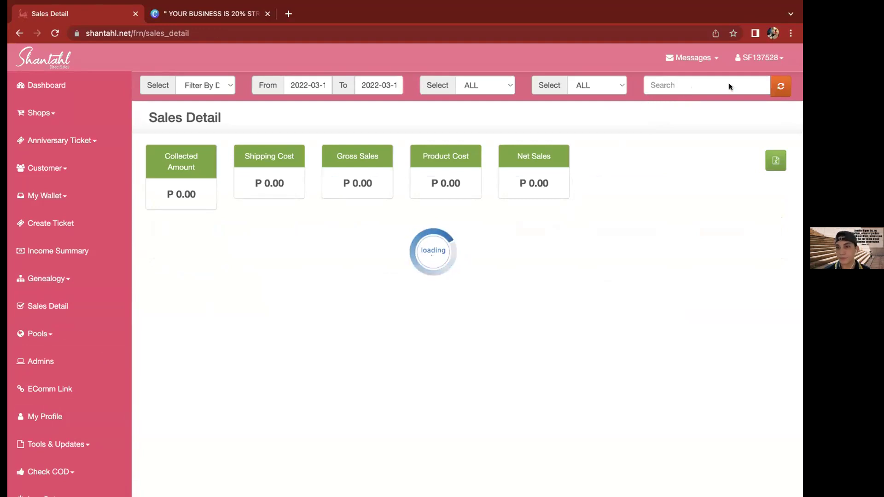
Keep the filter on Delivery Date and set the start date to November 1, 2021
left_click(195, 87)
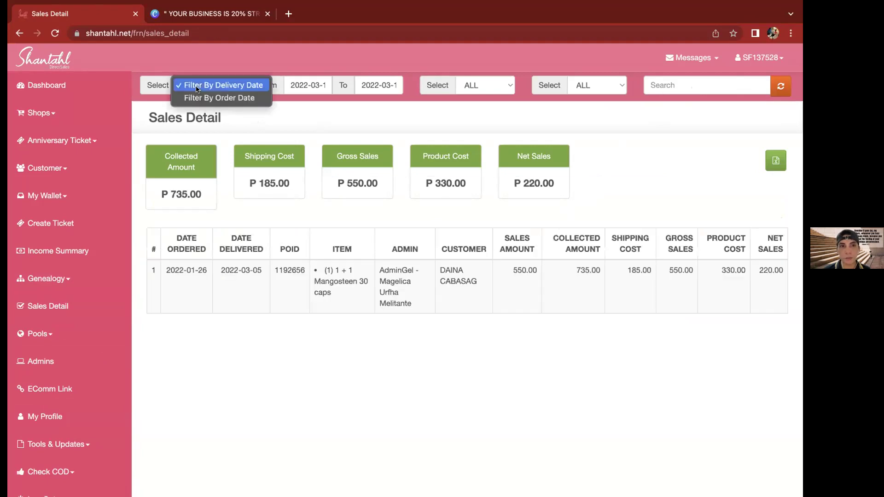
left_click(197, 88)
left_click(195, 86)
left_click(208, 84)
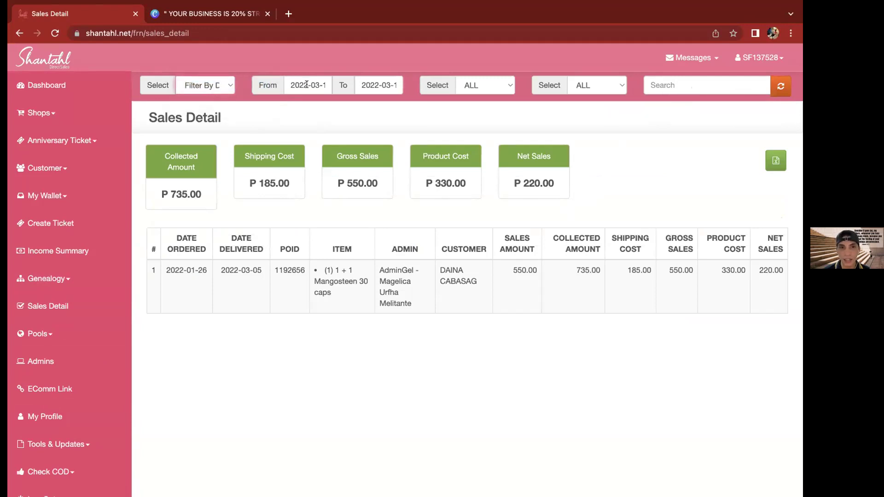
left_click(307, 84)
left_click(294, 105)
left_click(294, 105)
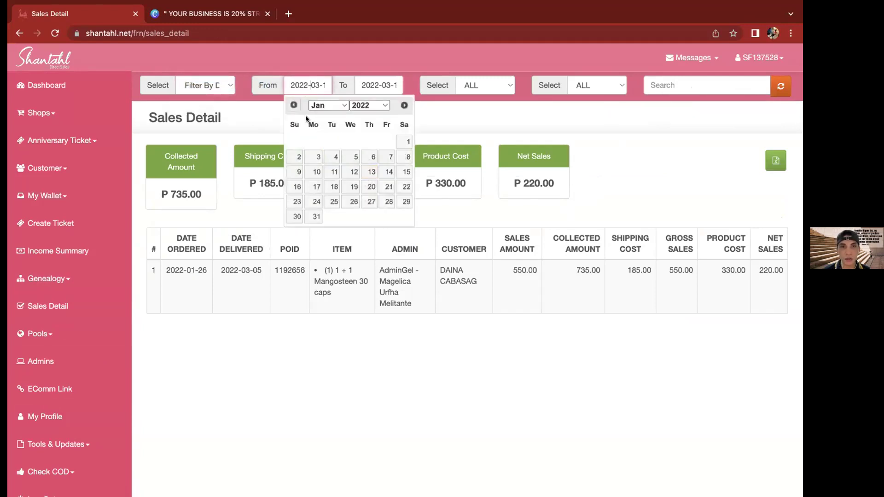
left_click(294, 104)
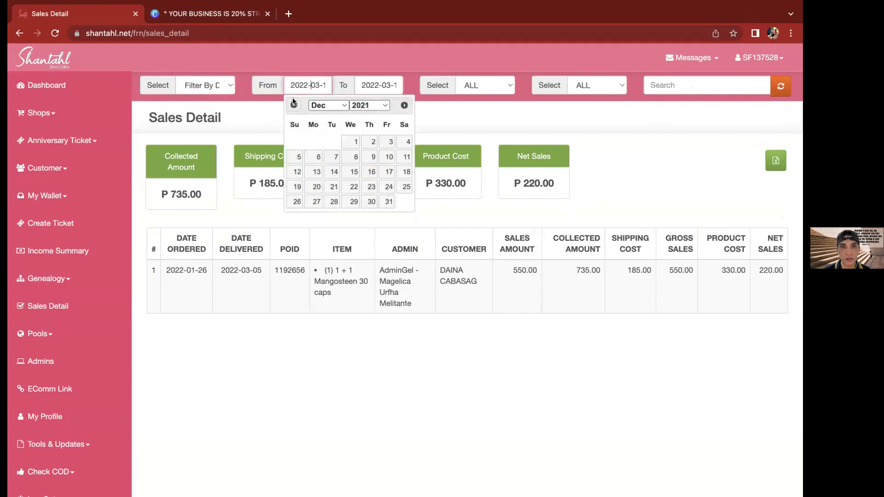
left_click(293, 105)
left_click(313, 142)
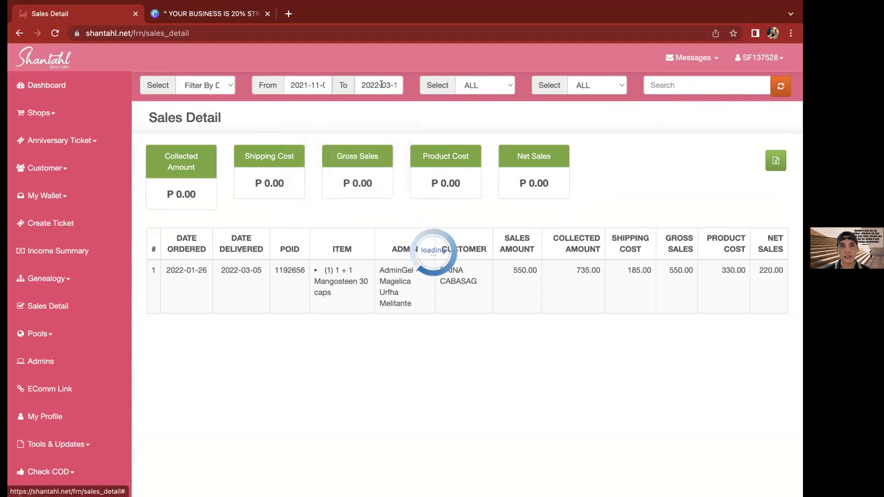
Set the end date to November 30, 2021 and refresh the Sales Detail report
left_click(365, 105)
left_click(364, 105)
left_click(365, 105)
left_click(364, 105)
left_click(364, 105)
left_click(475, 105)
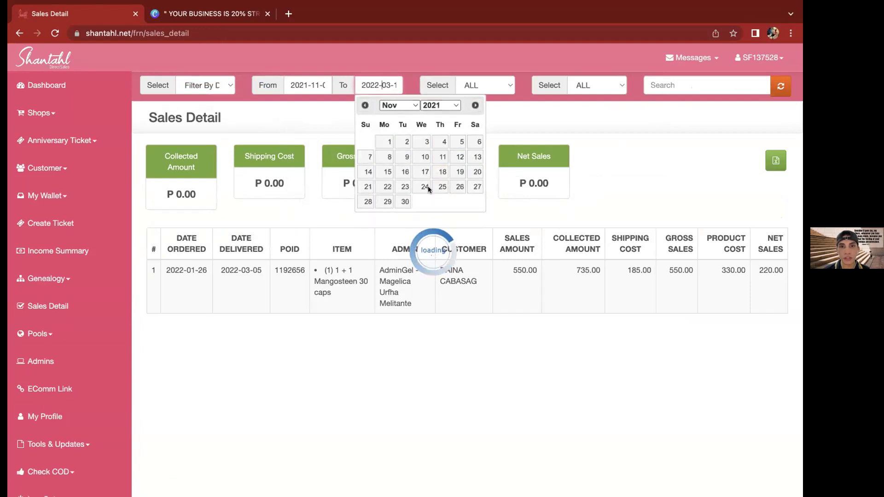
left_click(404, 202)
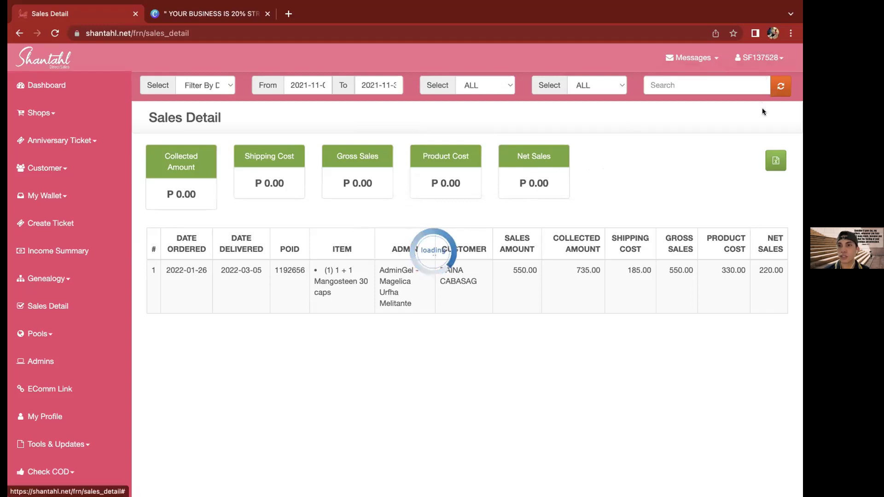
left_click(779, 87)
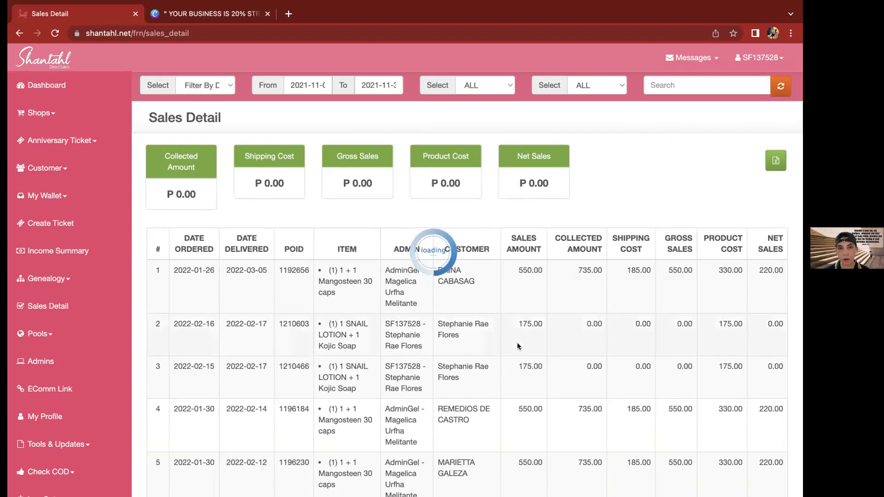
Scroll through the November 2021 Sales Detail order rows
scroll(517, 342, "down", 1)
scroll(517, 343, "down", 5)
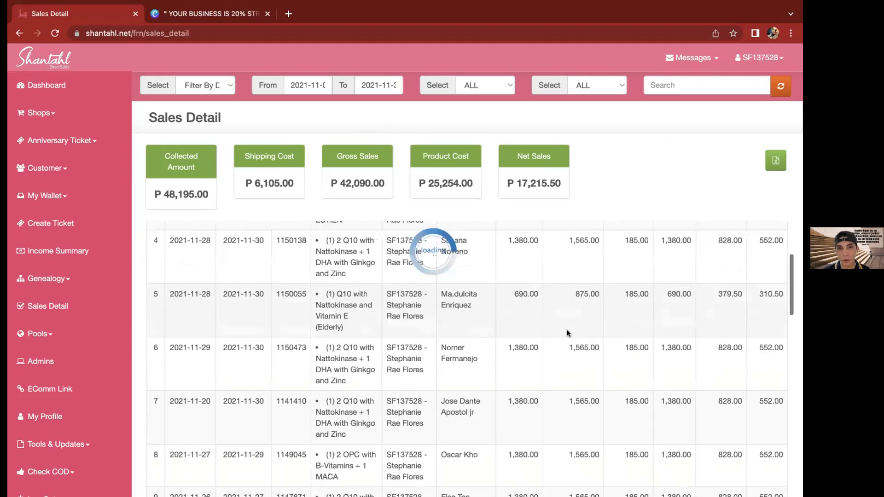
scroll(568, 330, "down", 1)
scroll(567, 330, "up", 4)
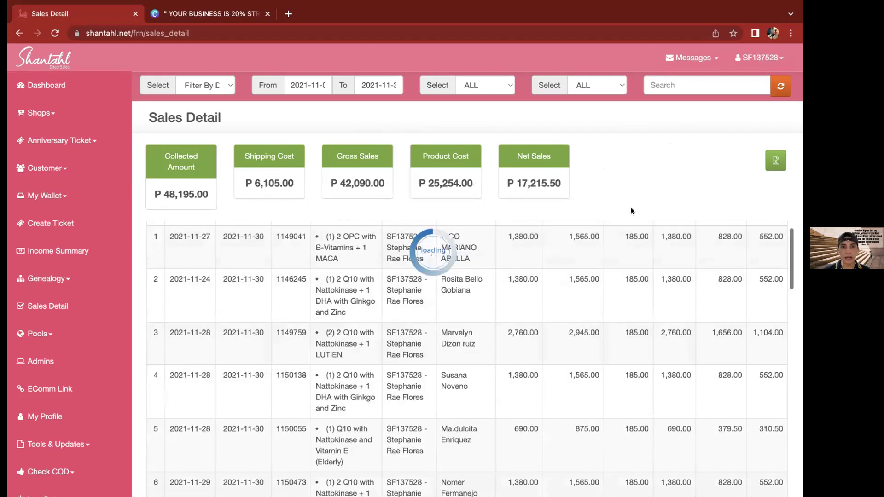
scroll(631, 208, "down", 6)
scroll(251, 141, "down", 5)
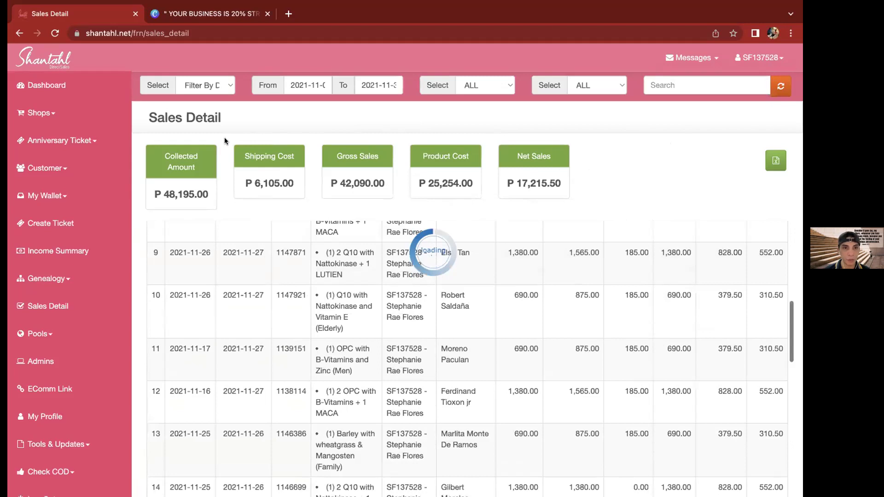
scroll(170, 192, "up", 10)
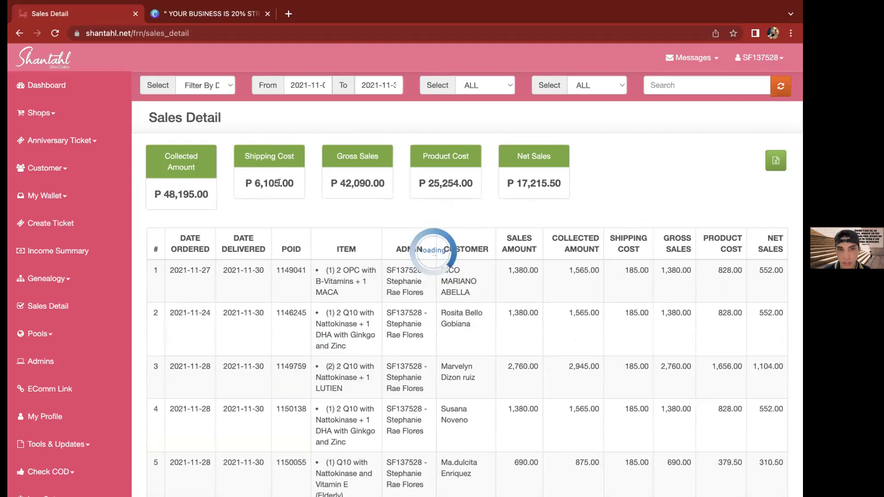
Review the Collected (P 48,195.00), Shipping, Product Cost and Net Sales totals
double_click(185, 194)
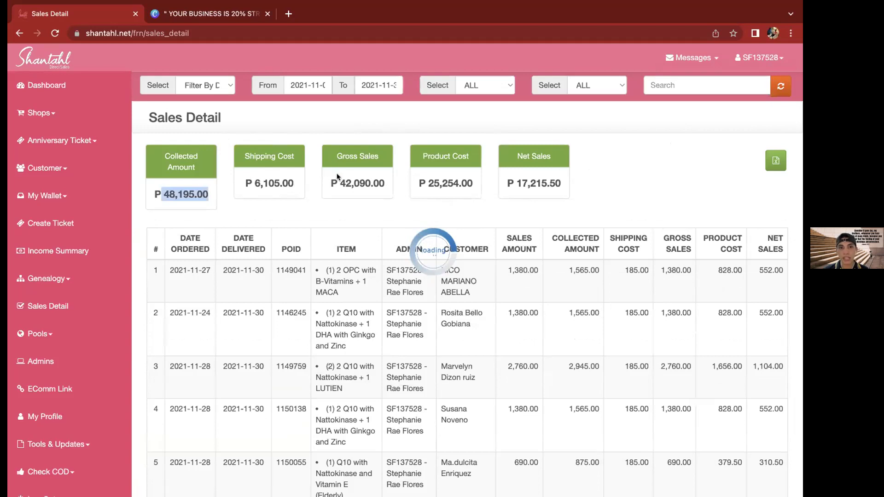
double_click(269, 184)
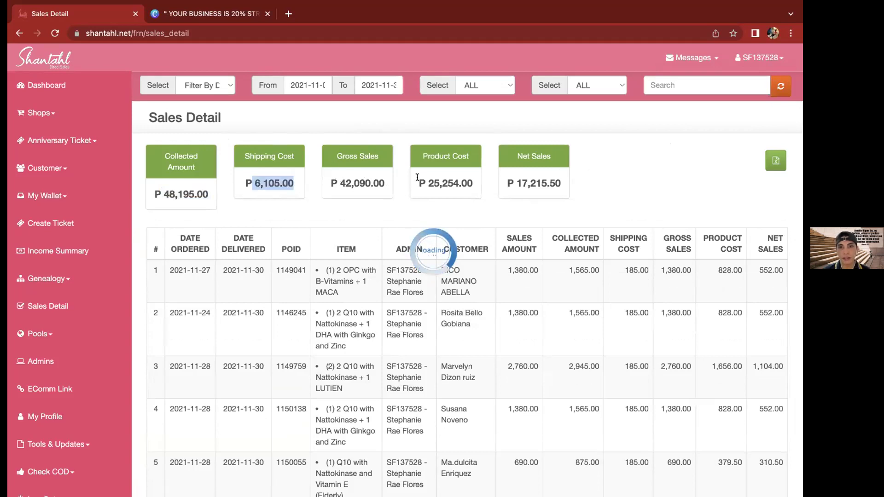
triple_click(471, 184)
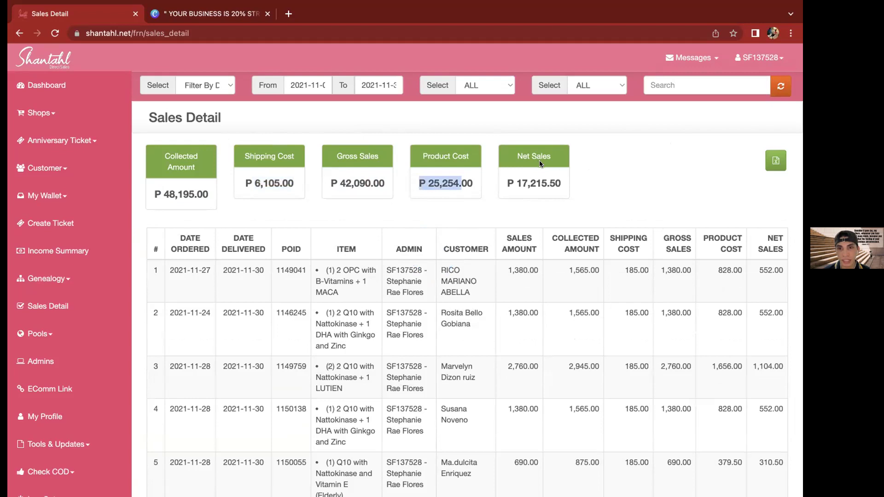
double_click(559, 183)
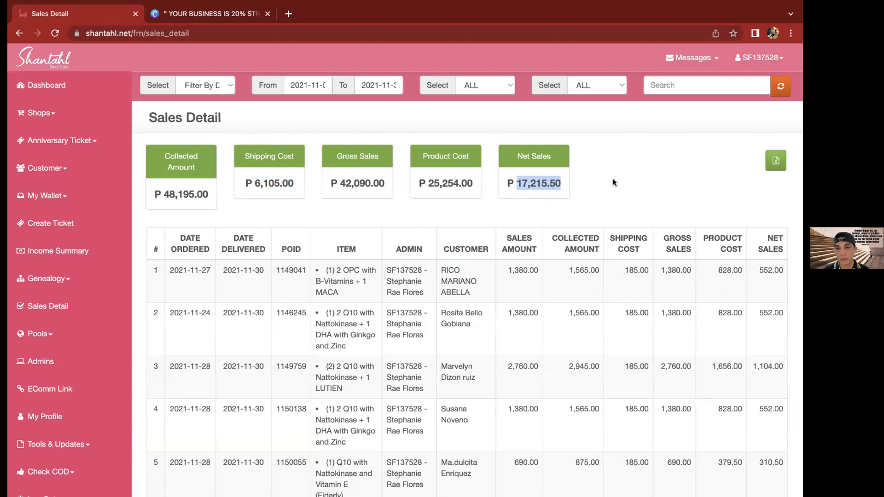
left_click(612, 179)
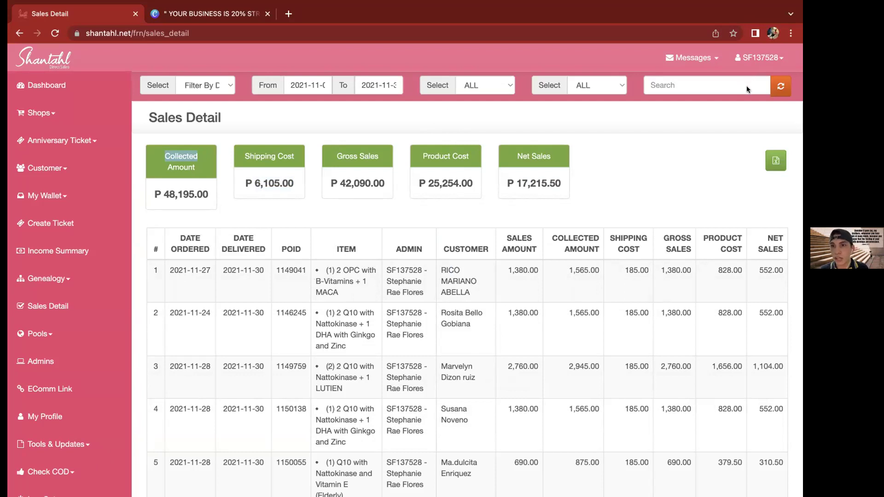
left_click(624, 158)
scroll(460, 359, "down", 6)
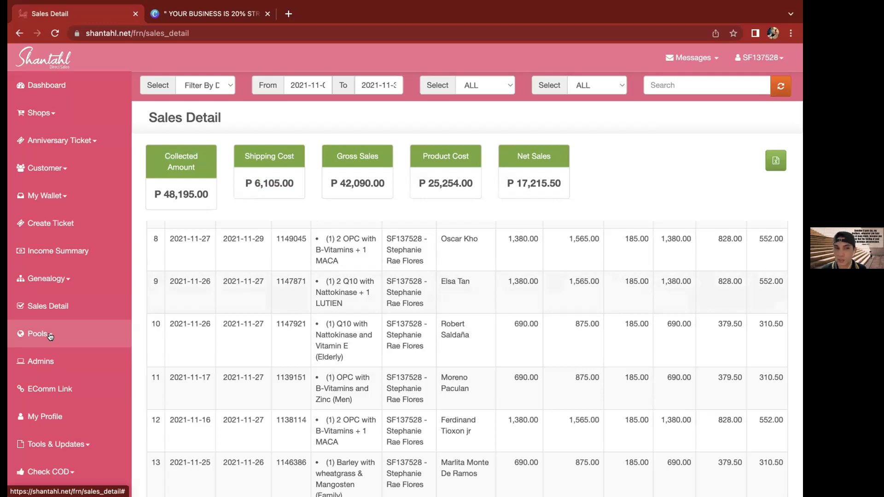
Open the Managers Pool report, then the Supervisors Pool report
left_click(50, 337)
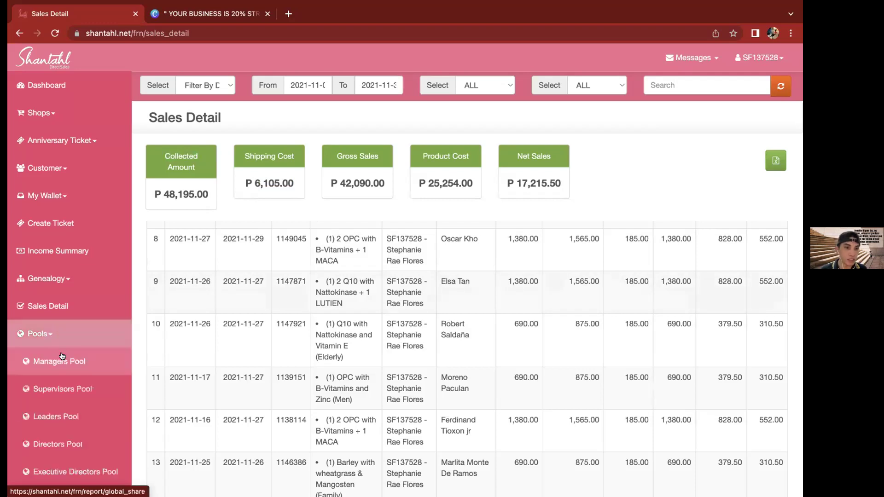
left_click(59, 363)
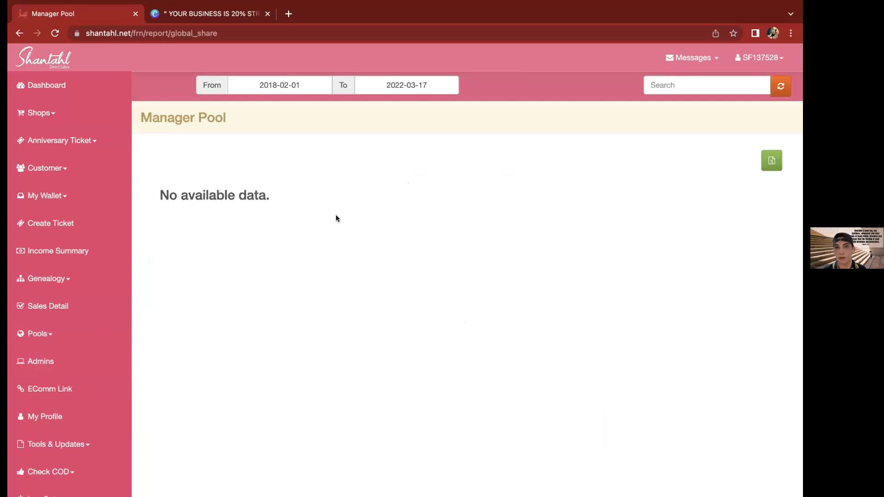
left_click(40, 333)
left_click(54, 364)
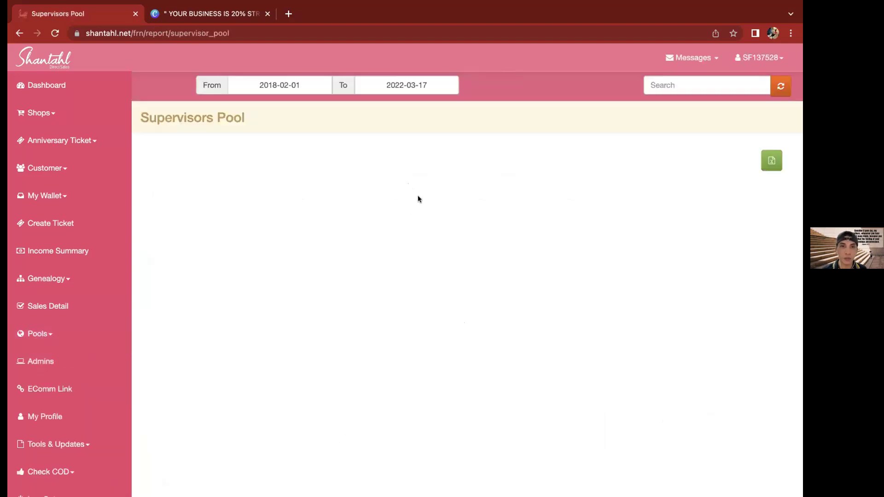
Review the Supervisors Pool figures: Dec. 2021 amount 257.14 and grand total 504.93
left_click(276, 80)
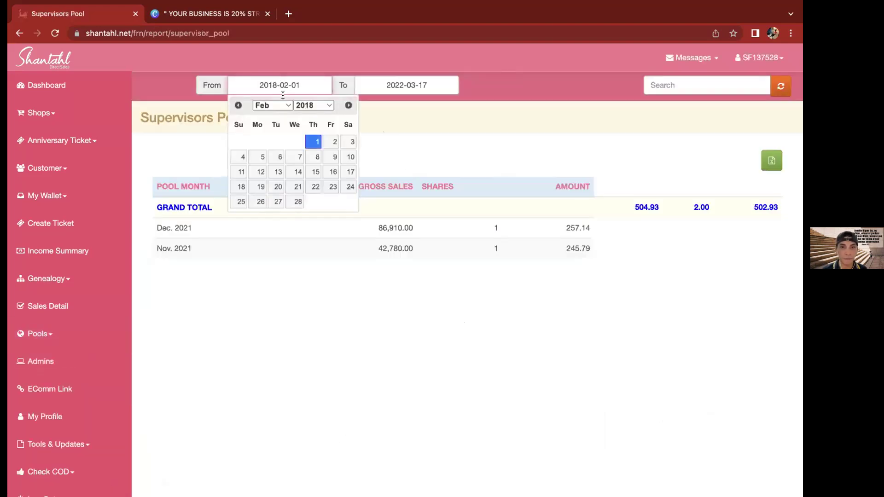
left_click(311, 277)
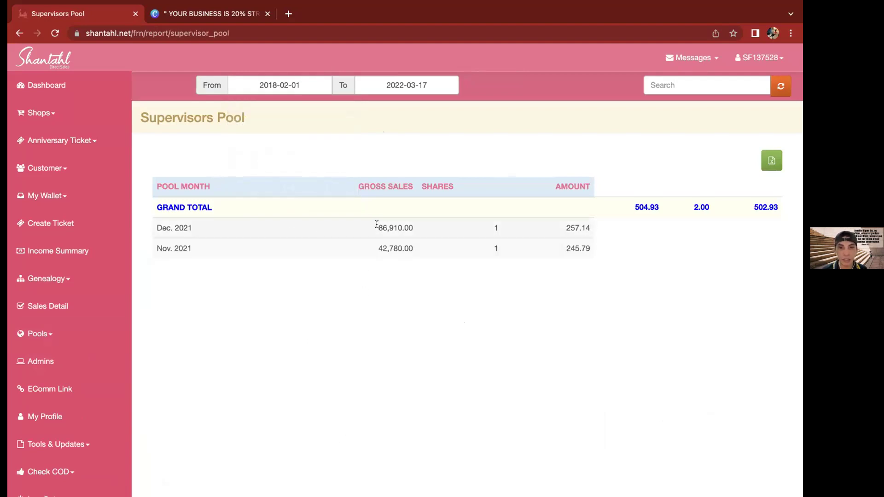
left_click_drag(376, 228, 419, 227)
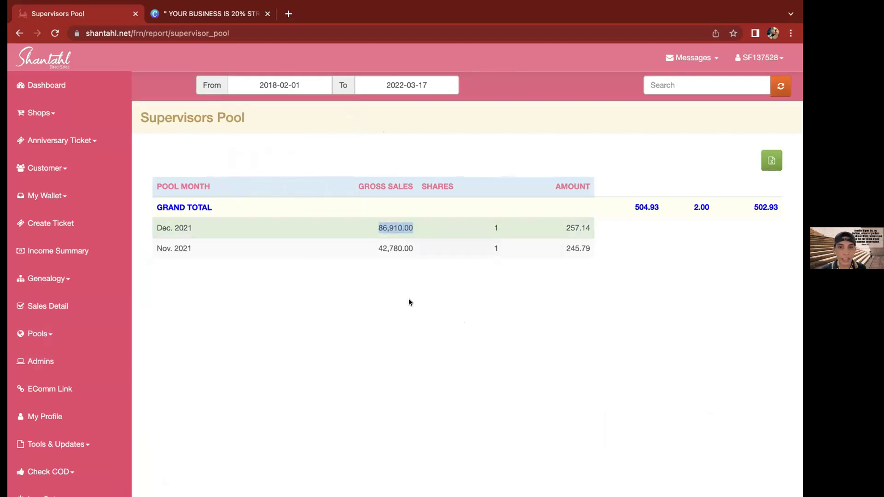
left_click_drag(568, 226, 587, 228)
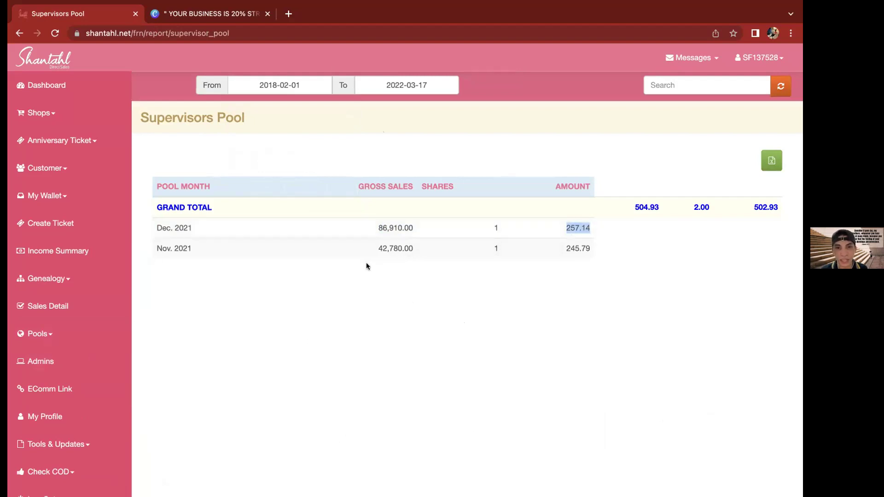
left_click(483, 245)
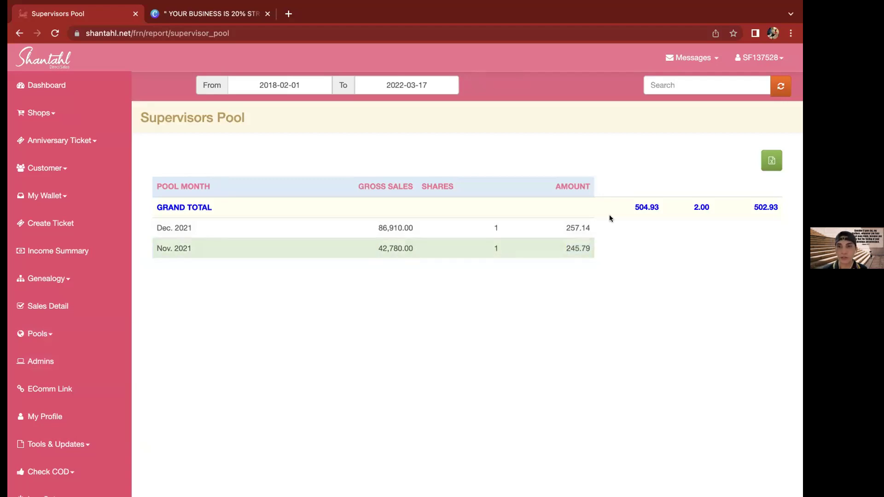
double_click(645, 208)
left_click(426, 352)
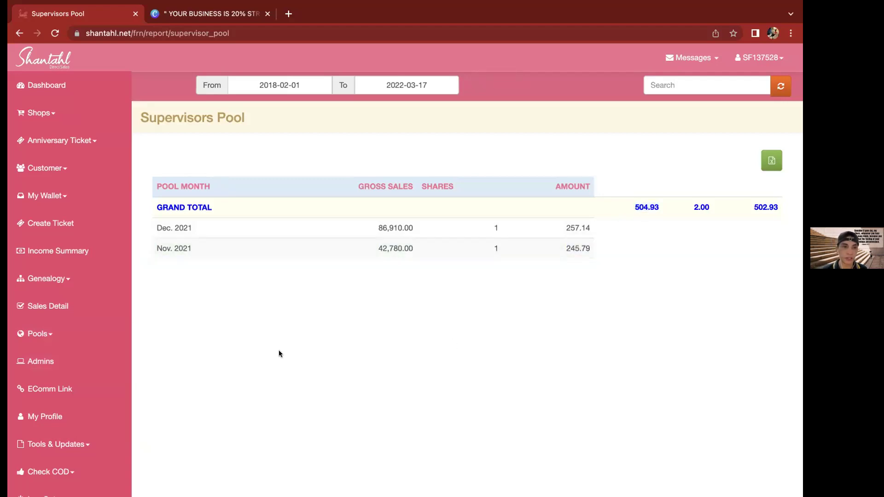
Open the empty Leaders Pool report, then the Directors Pool report
left_click(50, 334)
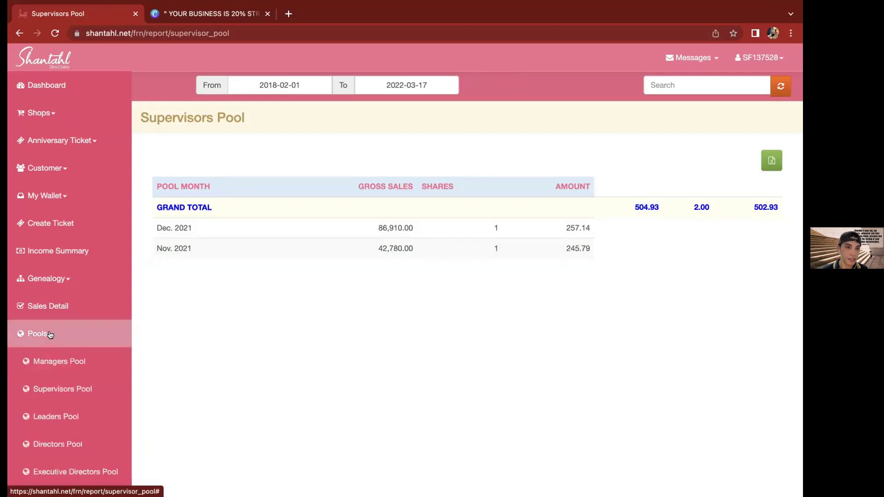
left_click(60, 417)
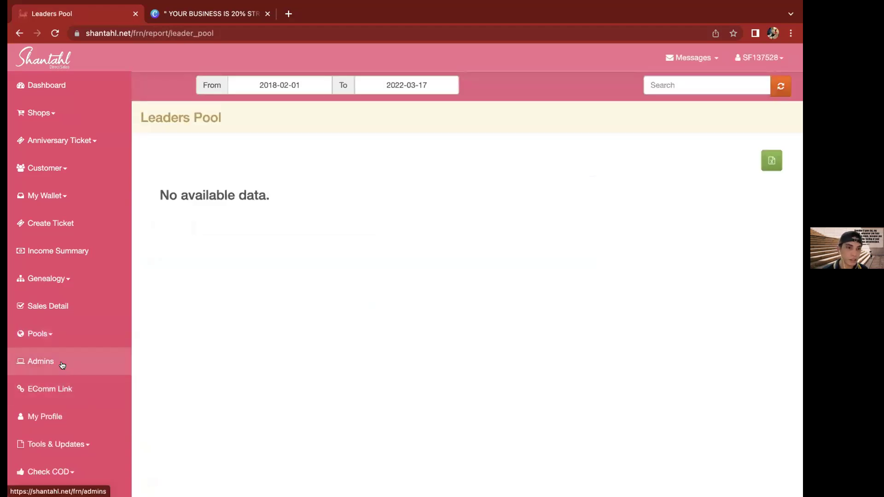
left_click(47, 336)
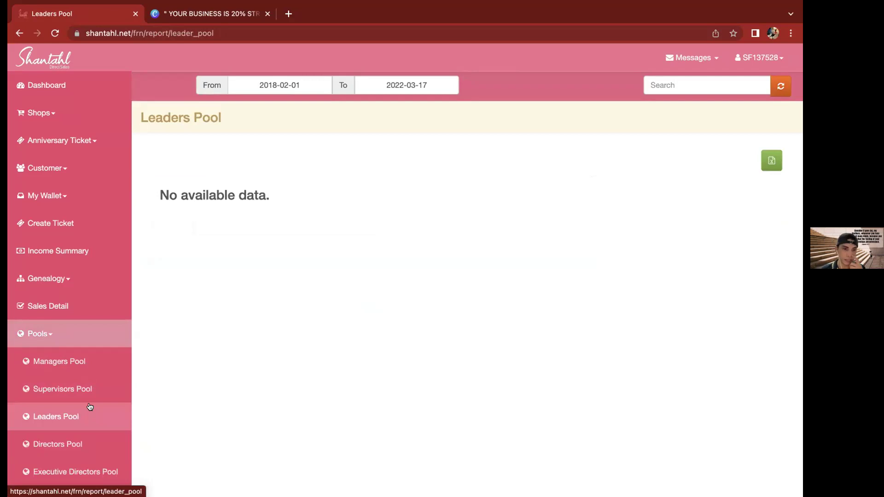
left_click(68, 444)
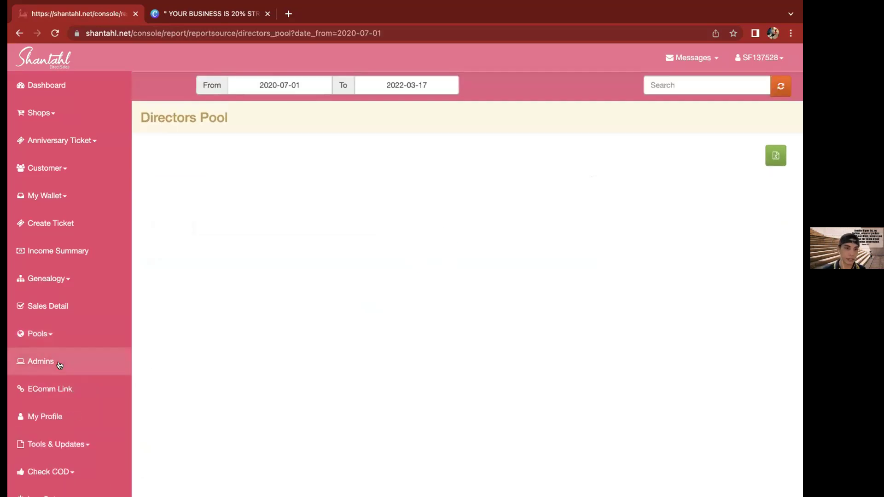
Go to the Admins page and look over the three admin accounts' contact details
left_click(32, 365)
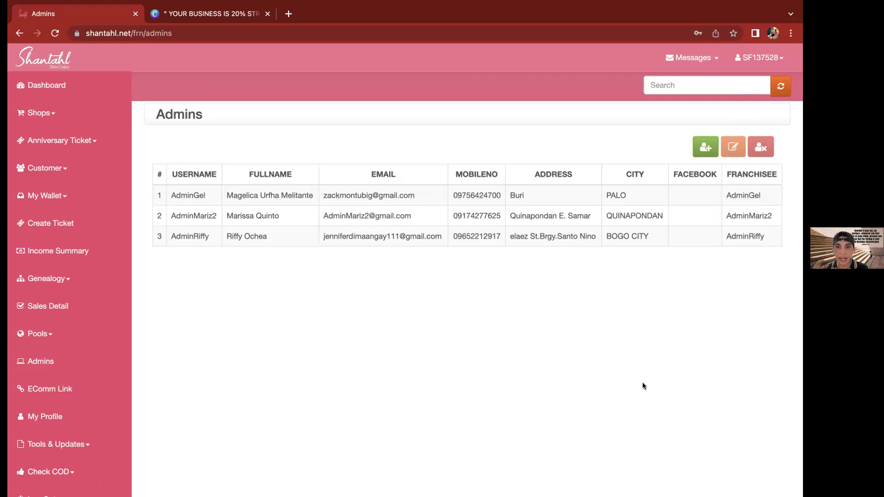
triple_click(693, 313)
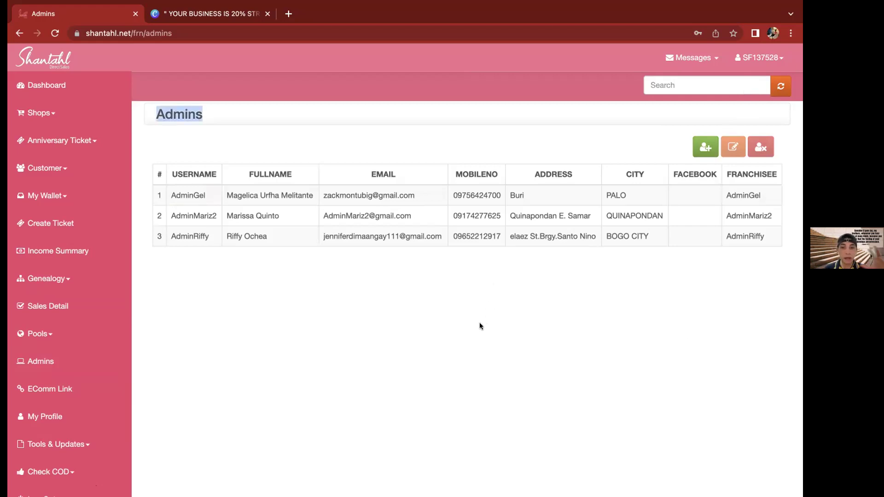
left_click(625, 238)
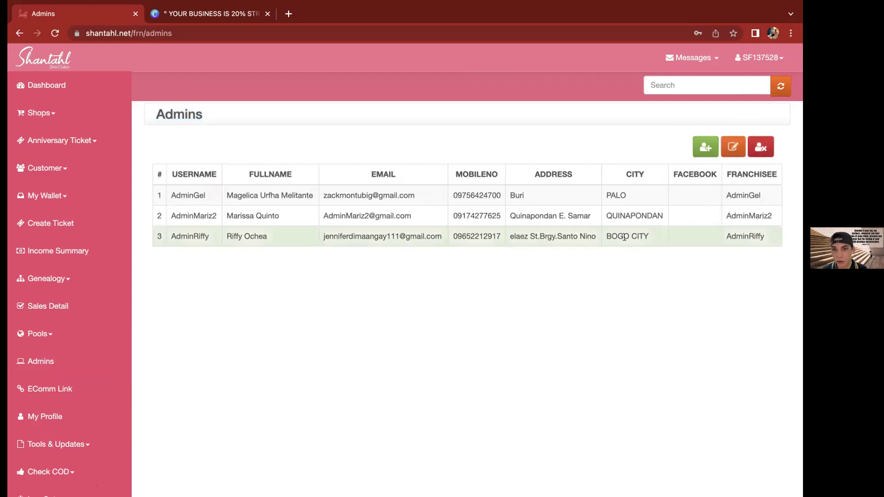
double_click(619, 235)
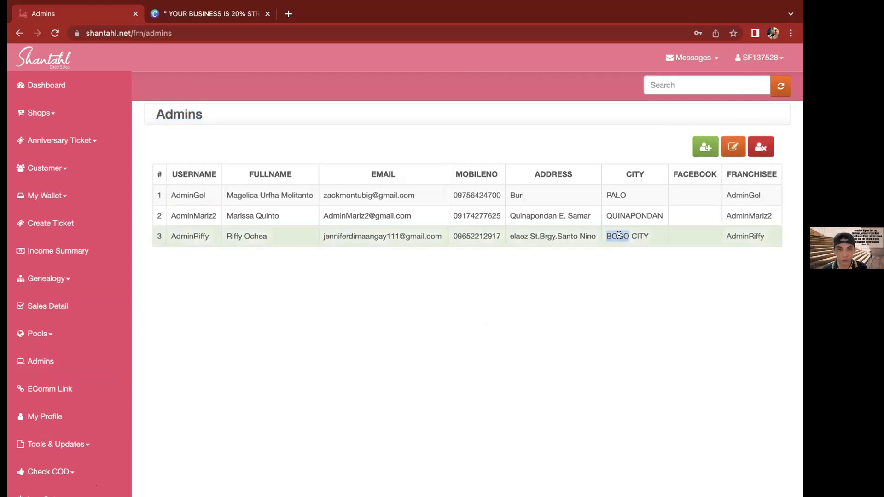
left_click(578, 273)
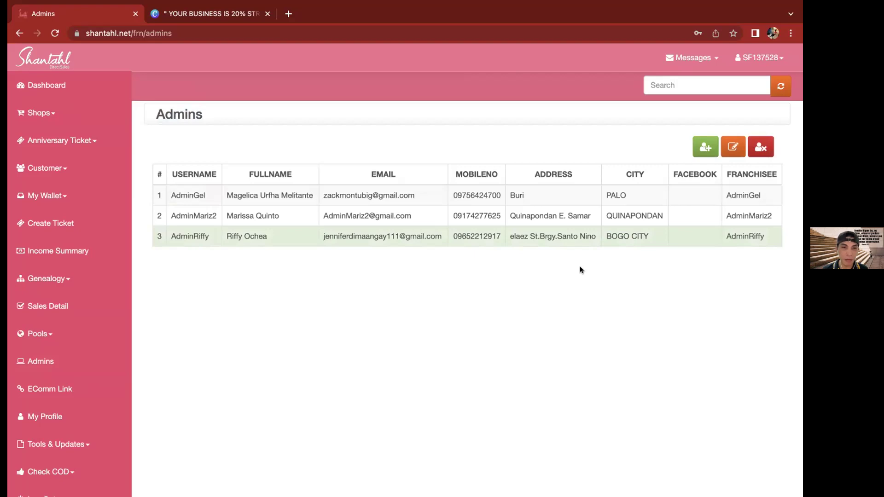
Open the Add New Admin form with the green button above the Admins table
left_click(704, 149)
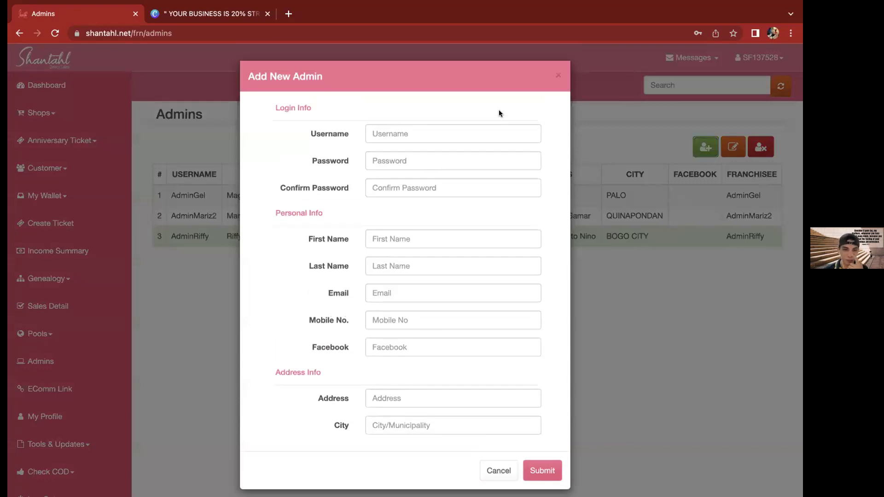
Enter 'mikeepogi' as the new admin's username
left_click(420, 136)
type("mikee")
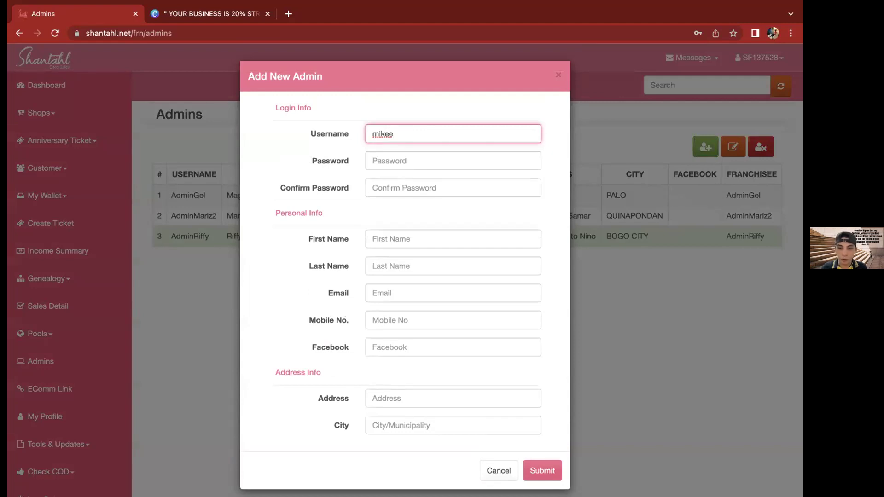
type("pogi")
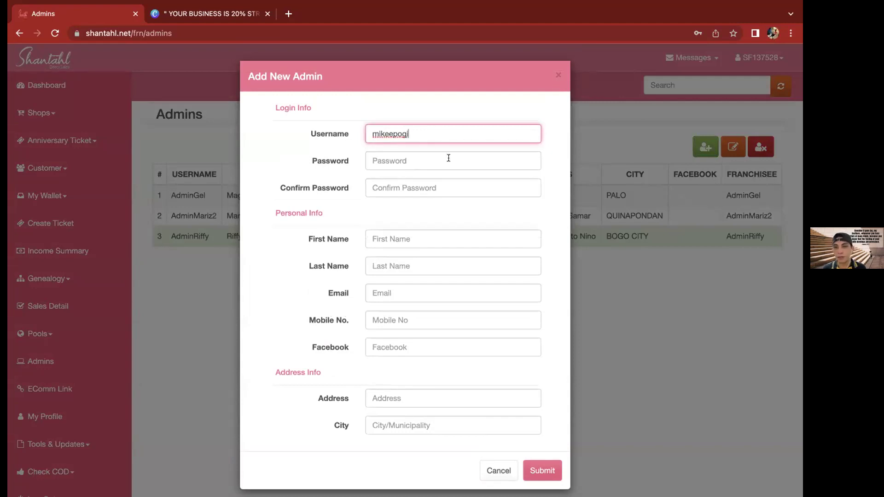
left_click(449, 158)
left_click(467, 131)
double_click(468, 130)
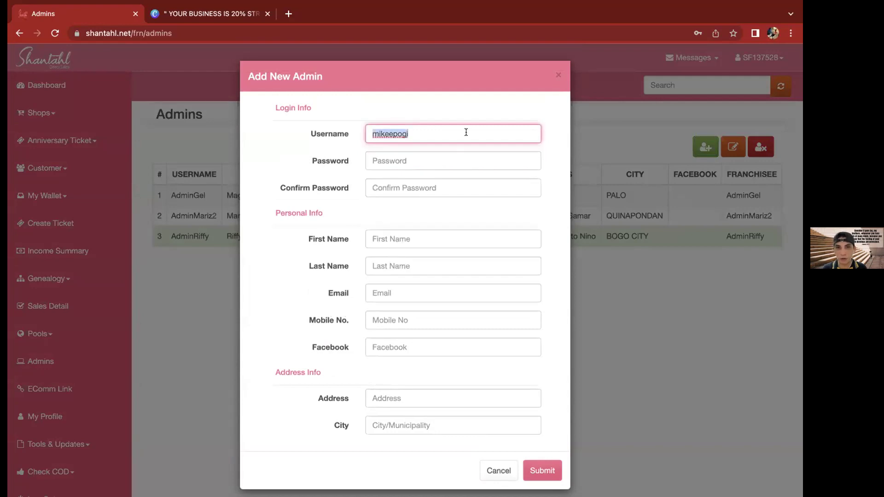
key("Tab")
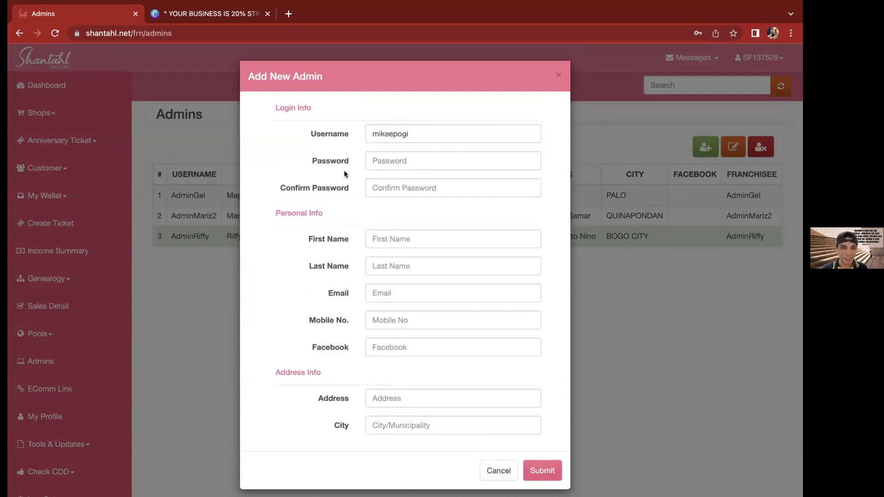
Enter the six-character account password and move to Confirm Password
left_click(398, 158)
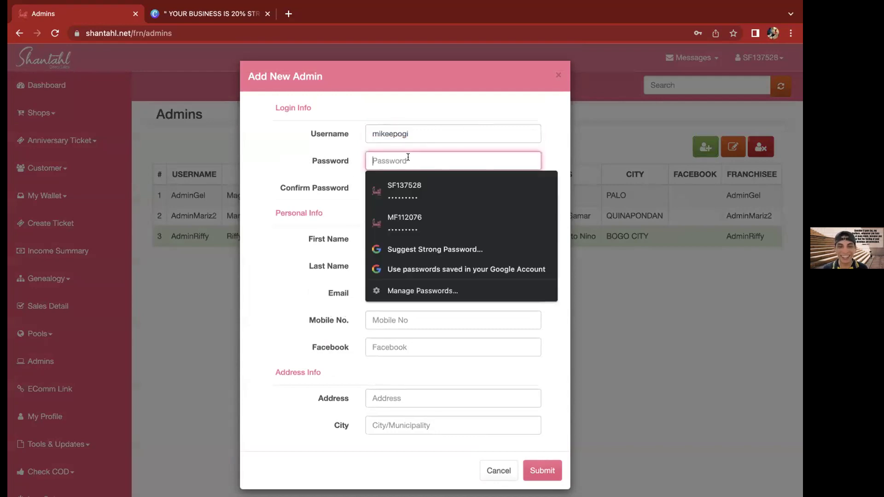
type("••••••")
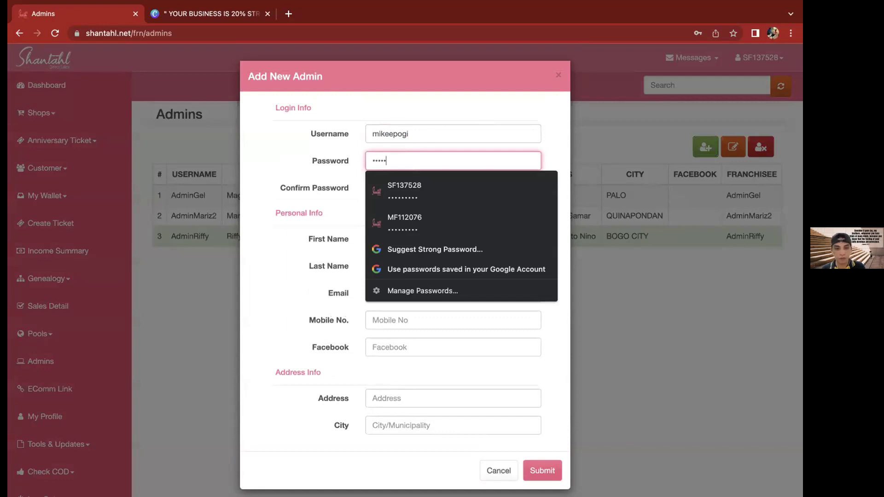
left_click(365, 193)
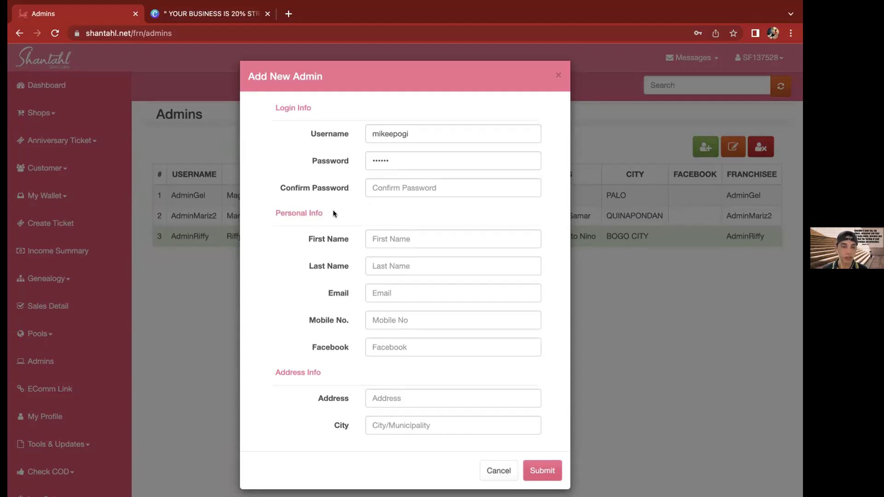
left_click(403, 189)
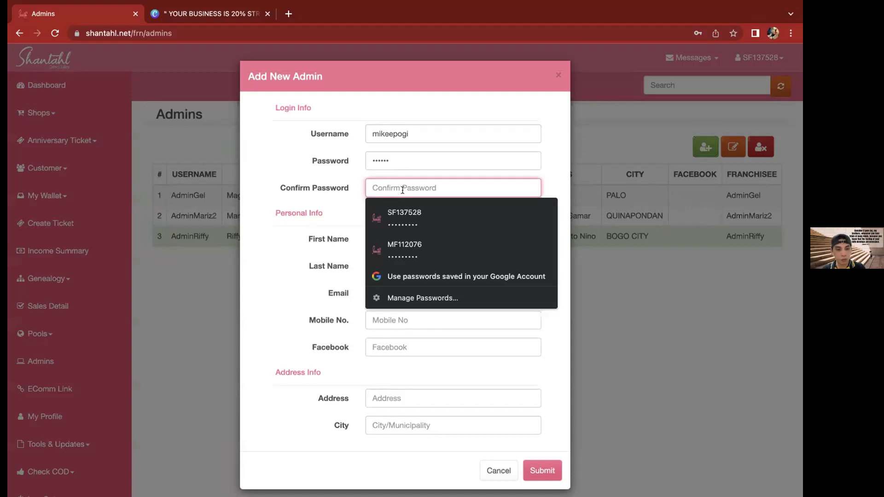
Confirm the password and fill in the new admin's first and last name
type("••••••")
left_click(408, 237)
left_click(389, 266)
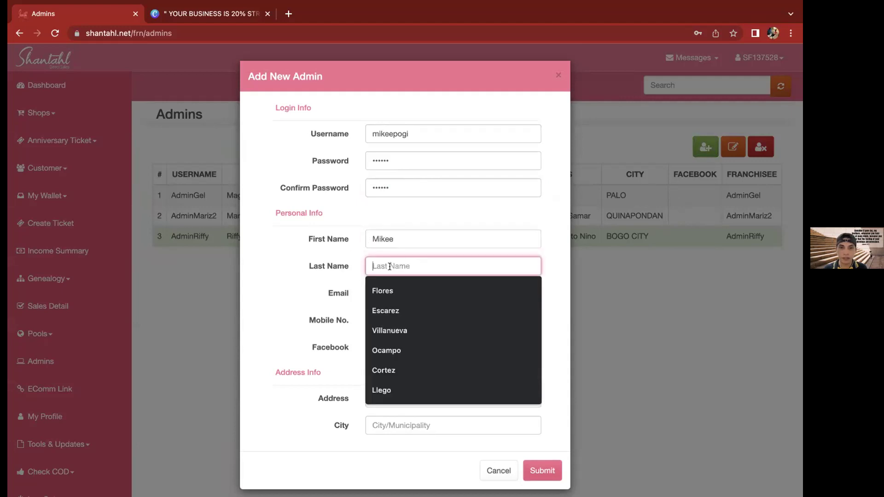
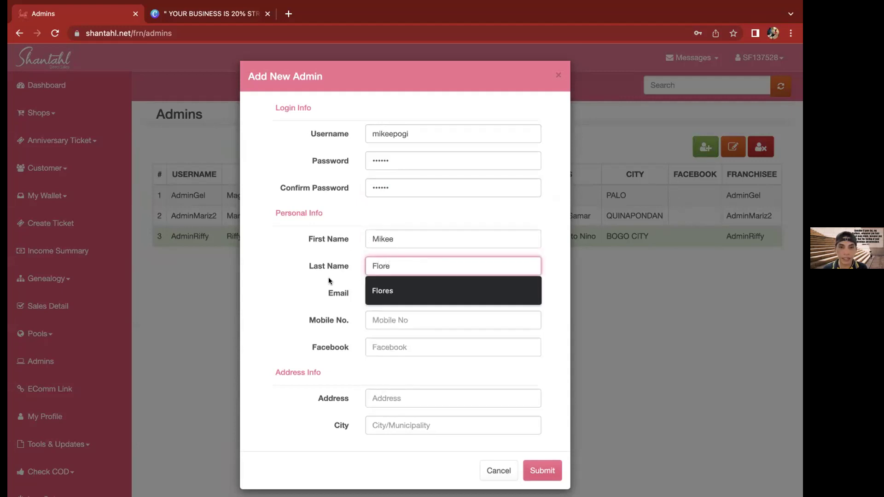
Fill in the e-mail and mobile number from the saved suggestions
left_click(385, 296)
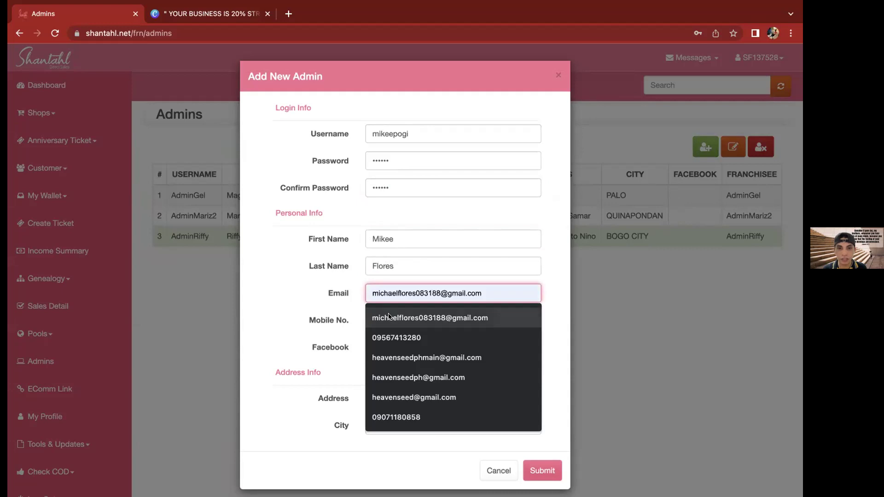
left_click(388, 316)
left_click(380, 322)
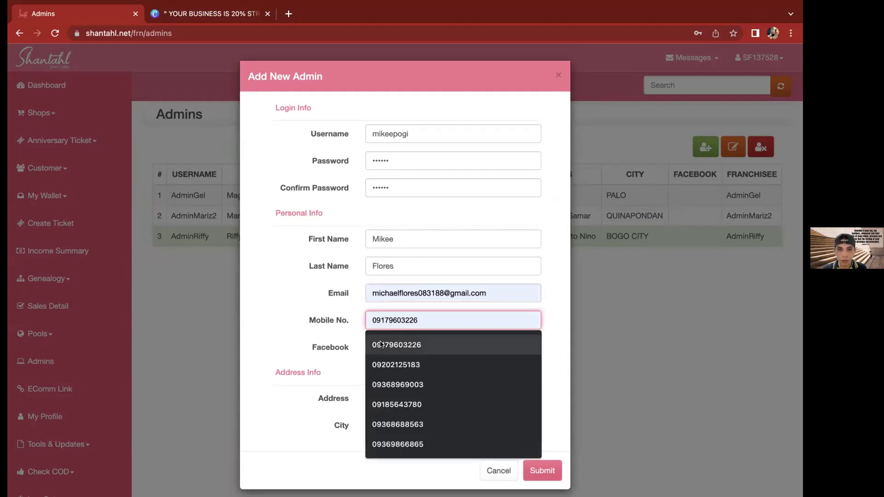
type("09")
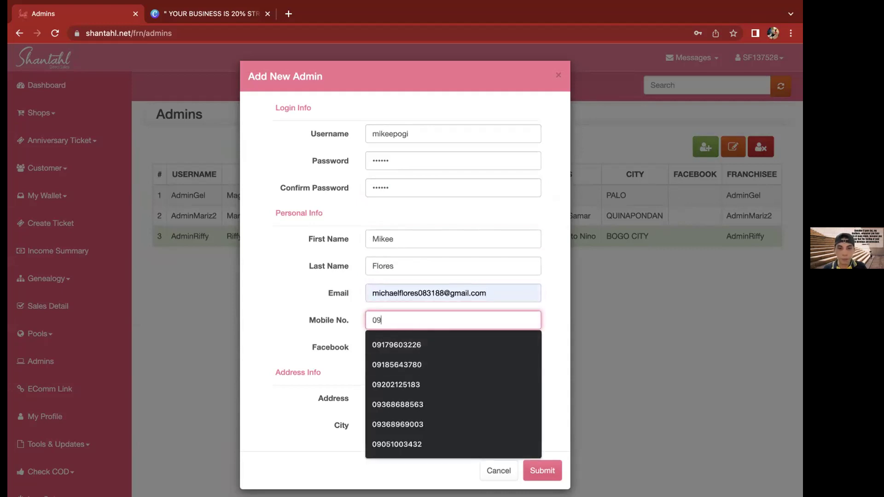
type("5")
key("Down")
key("Down")
key("Up")
key("Return")
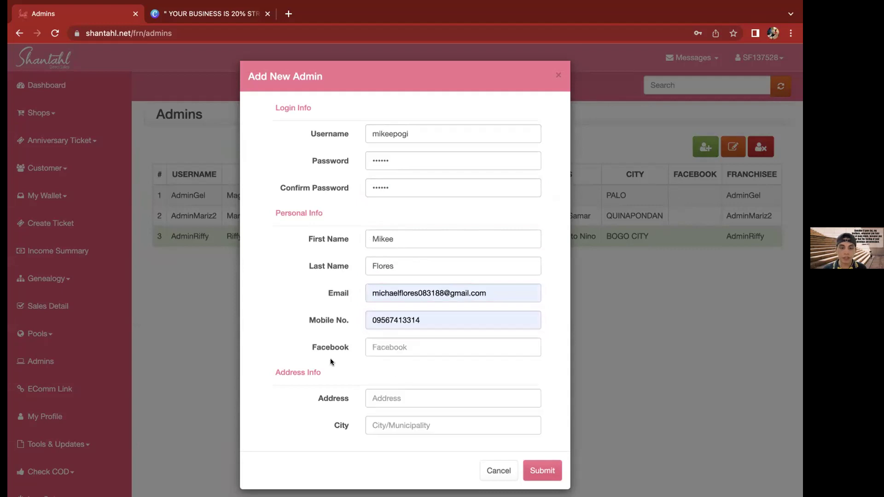
Enter the street address, choose TACLOBAN CITY (Capital) as the city, and submit
scroll(330, 361, "down", 1)
left_click(410, 339)
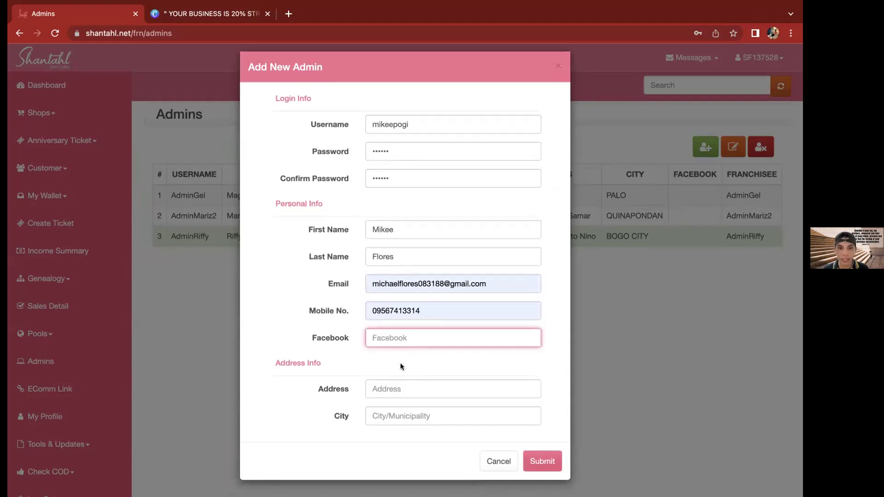
left_click_drag(420, 272, 424, 257)
left_click(350, 332)
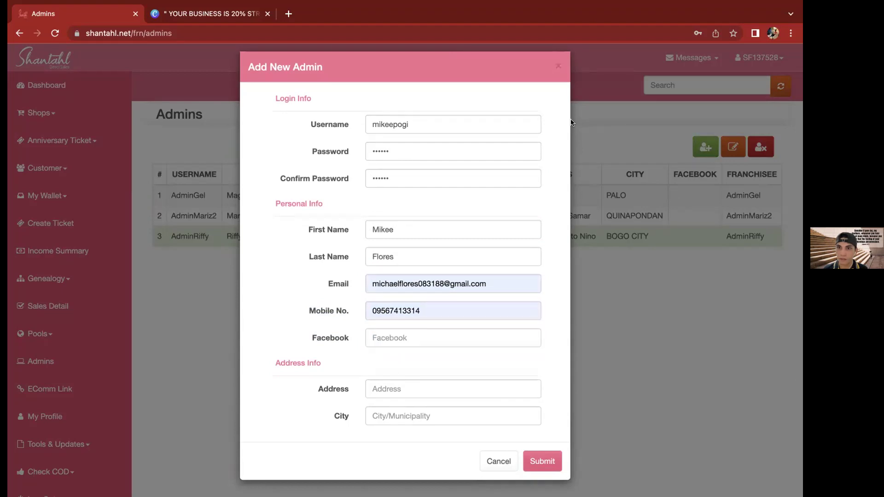
left_click(385, 388)
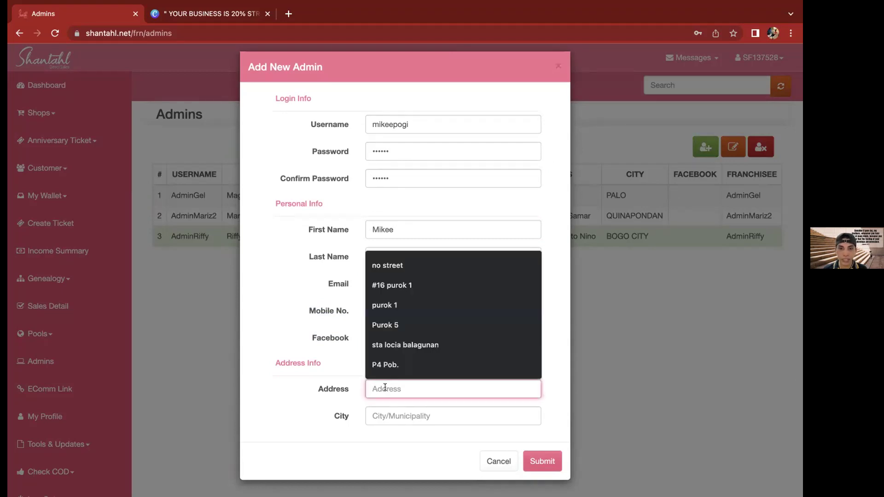
type("Brg")
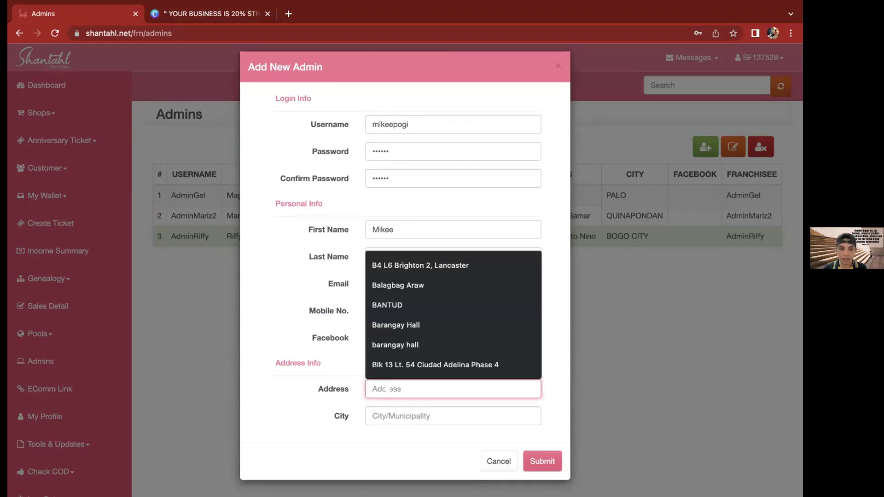
type("y")
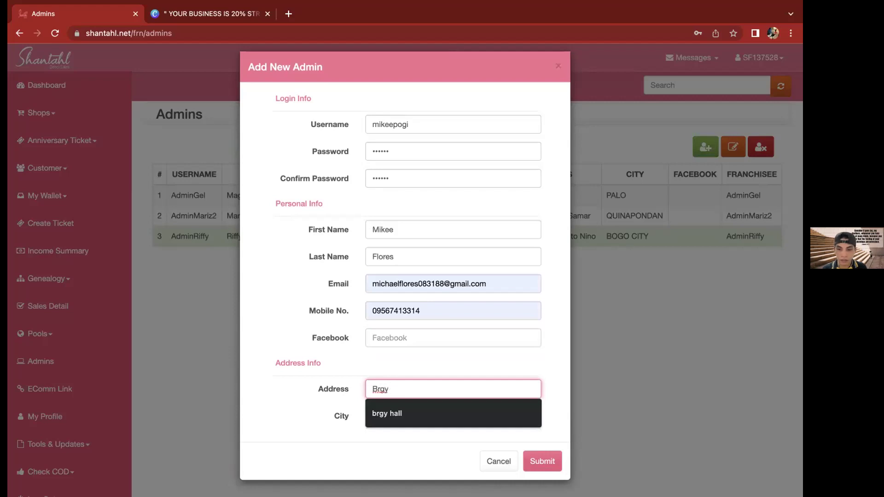
type(". 12")
left_click(390, 413)
type("Tacloban")
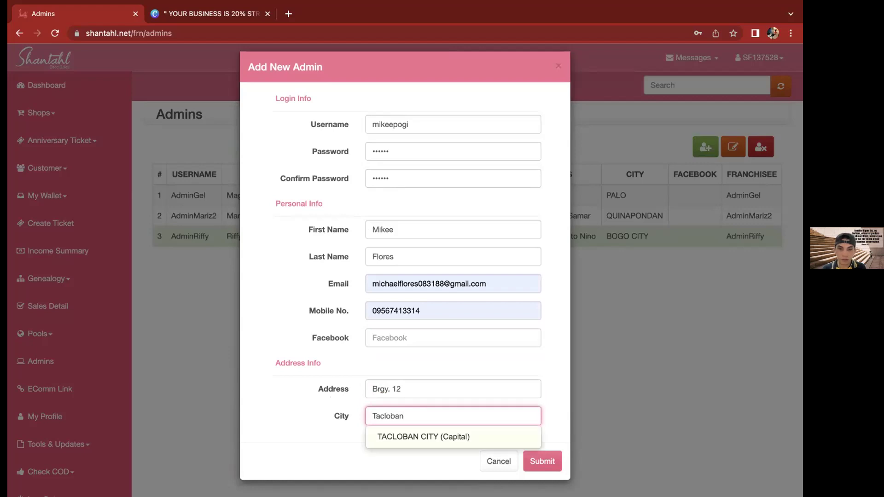
left_click(421, 436)
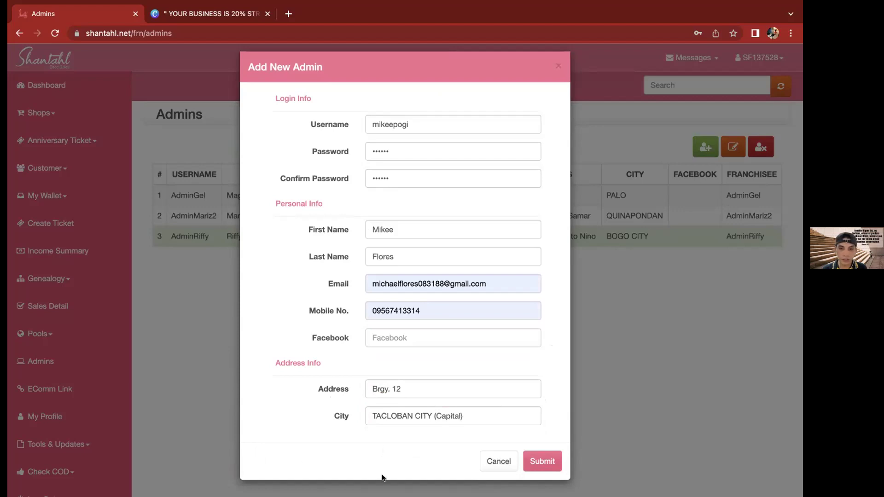
left_click(544, 452)
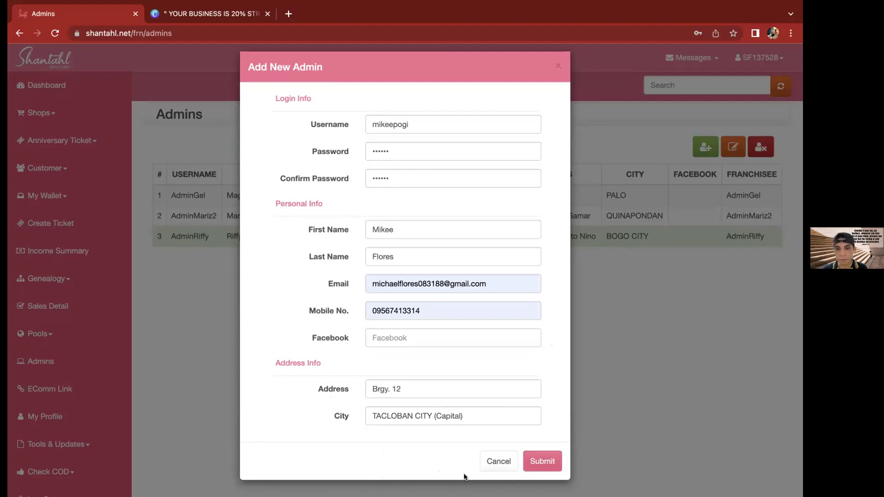
left_click(545, 463)
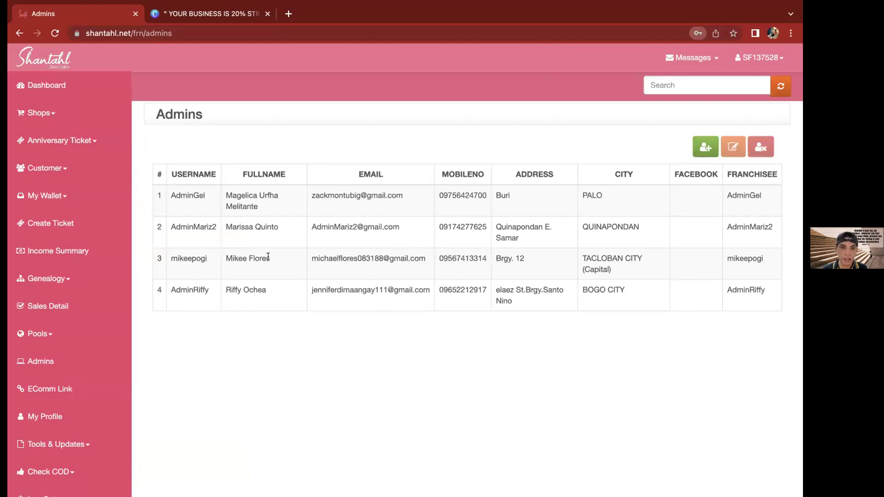
left_click_drag(169, 255, 622, 255)
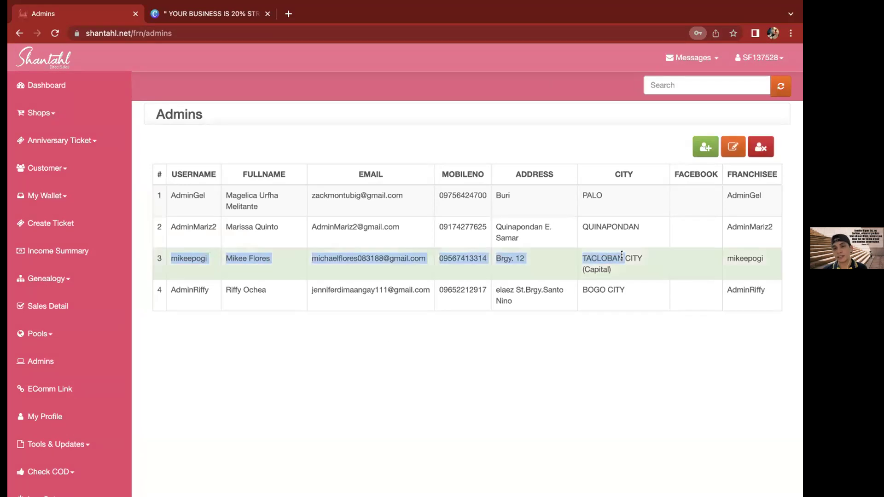
left_click(610, 366)
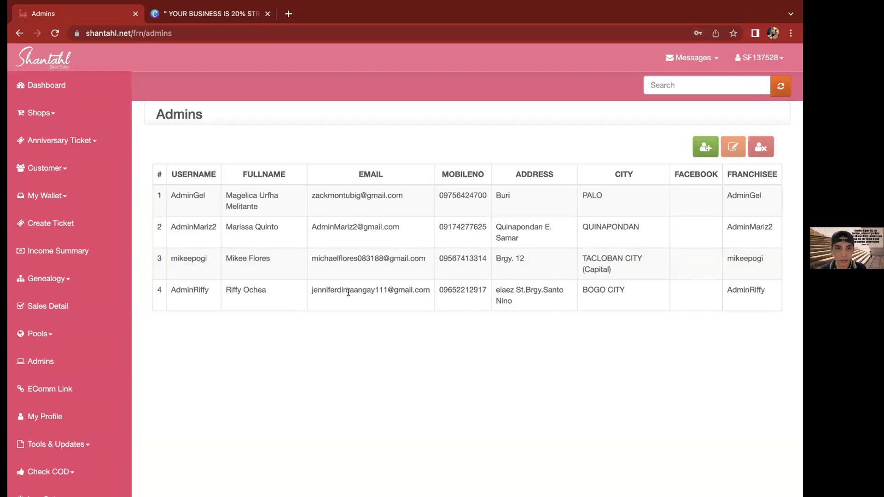
double_click(183, 260)
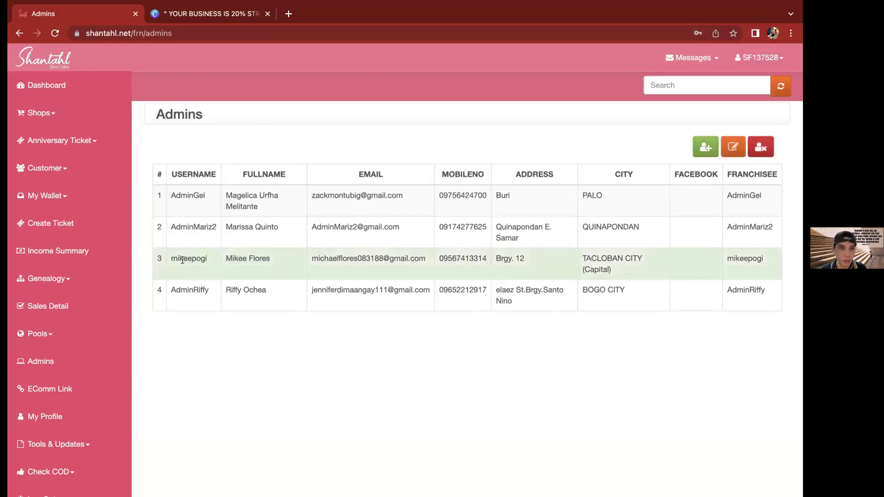
triple_click(182, 260)
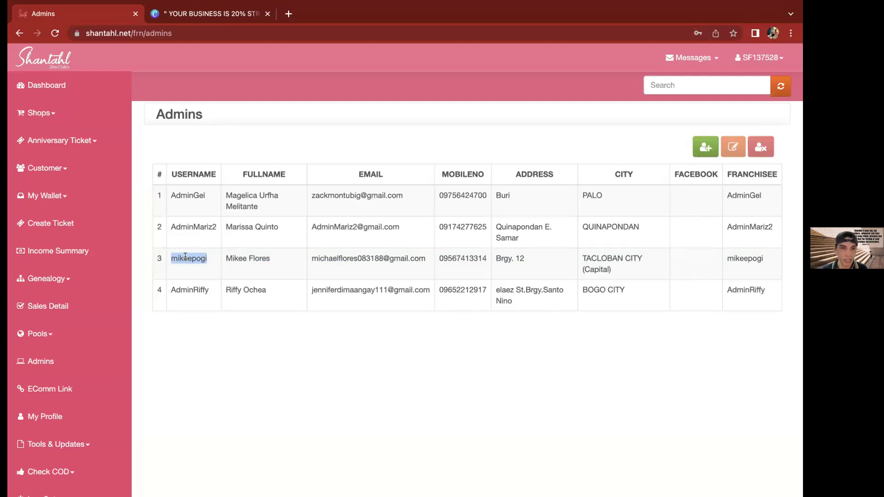
left_click(184, 259)
right_click(186, 261)
left_click(204, 284)
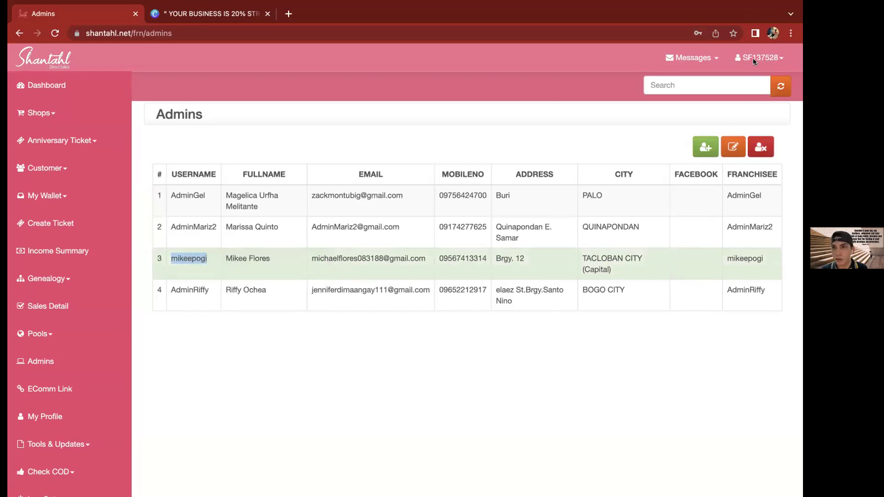
left_click(778, 57)
left_click(731, 105)
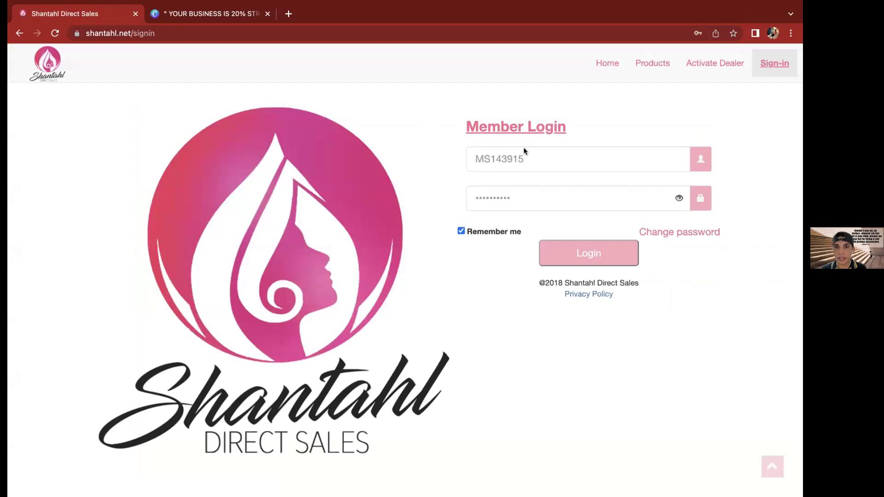
left_click(524, 158)
type("mikeepogi")
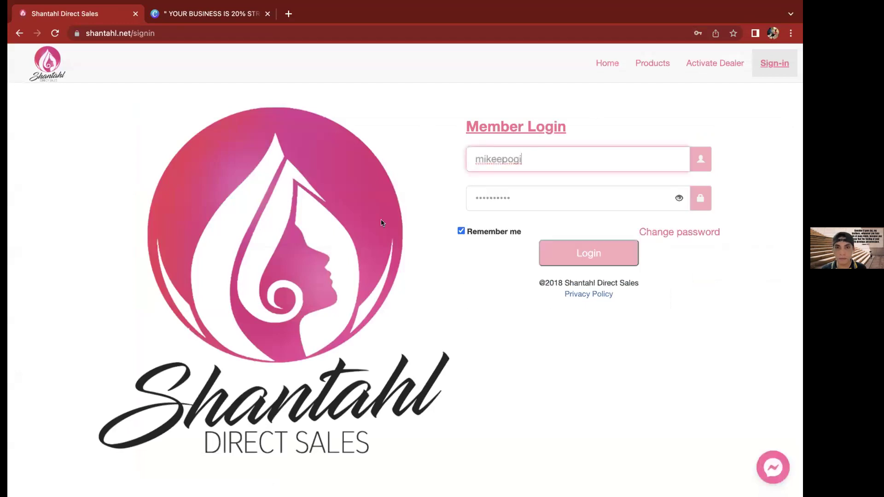
double_click(493, 191)
type("•••••")
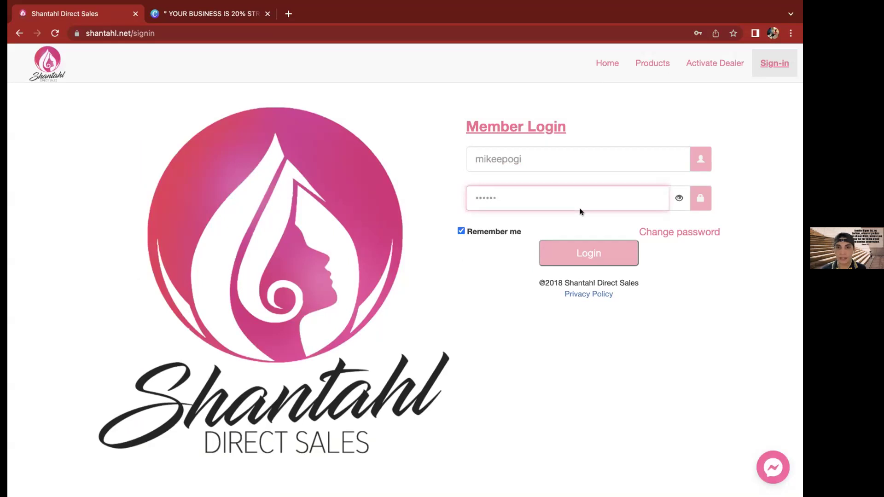
Log in as the new admin and review the dashboard's Sales Summary, where every figure is 0
left_click(583, 255)
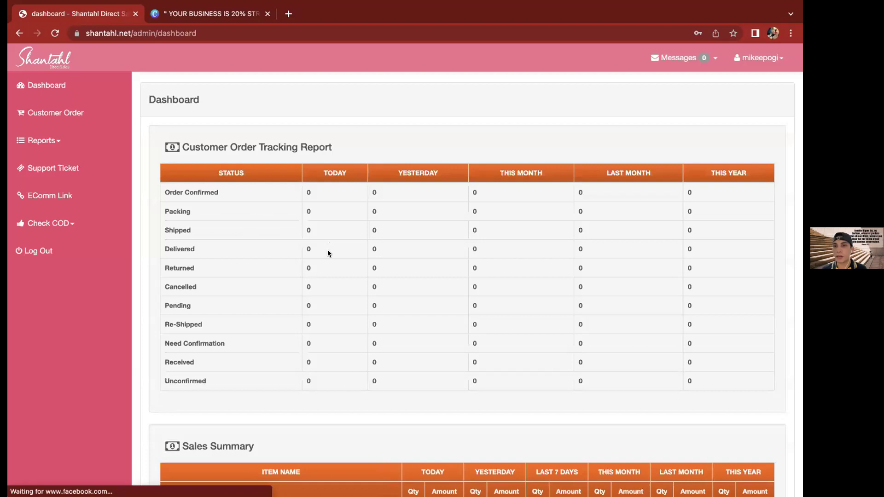
scroll(329, 281, "down", 8)
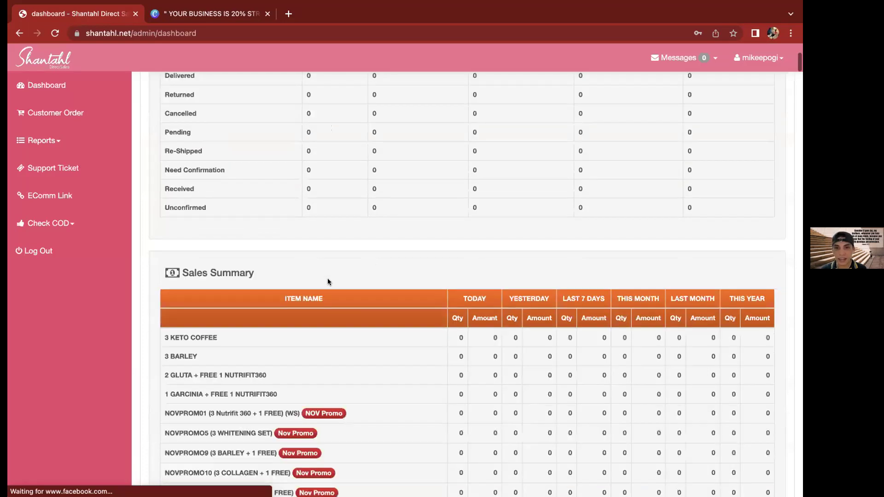
scroll(328, 281, "up", 8)
scroll(402, 196, "down", 13)
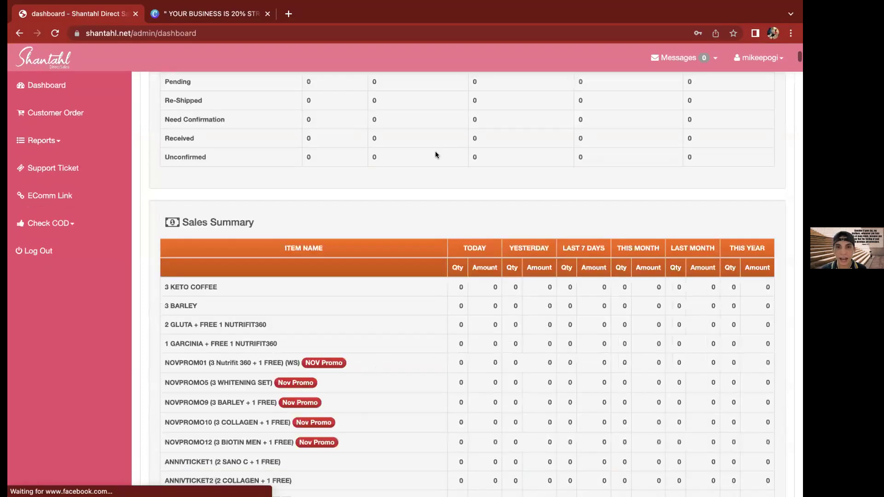
scroll(396, 197, "down", 5)
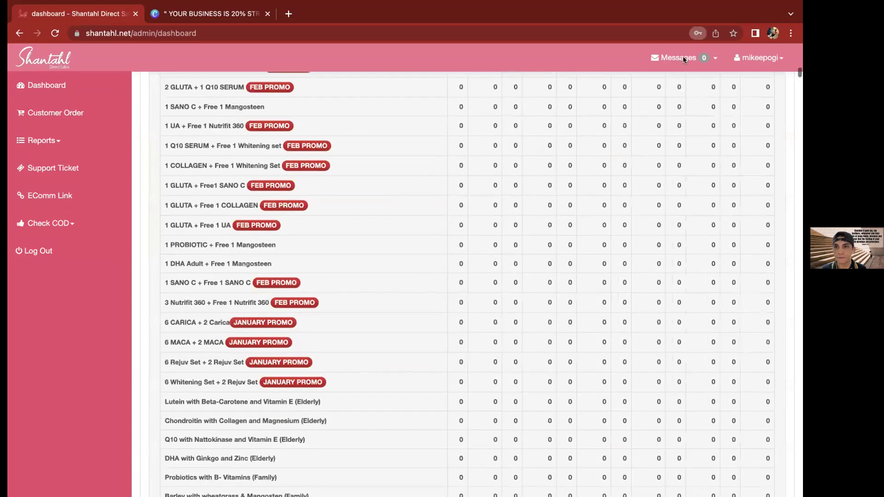
scroll(732, 49, "up", 9)
scroll(477, 143, "up", 17)
scroll(280, 127, "up", 2)
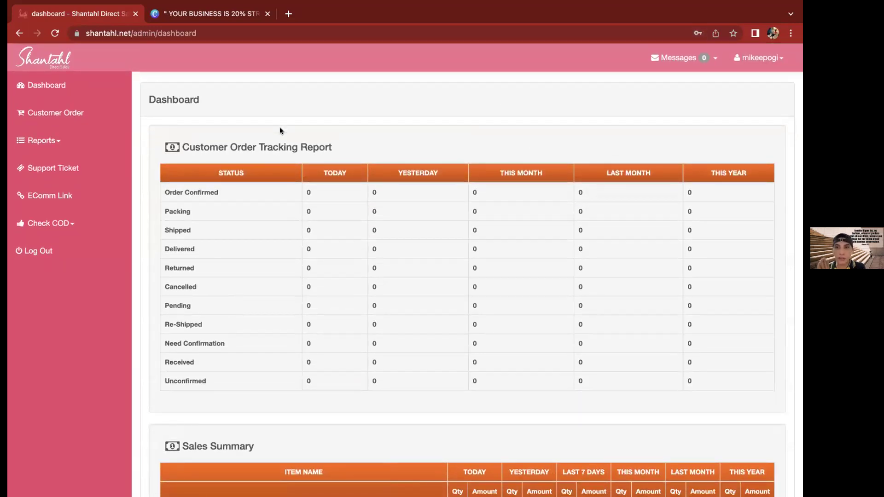
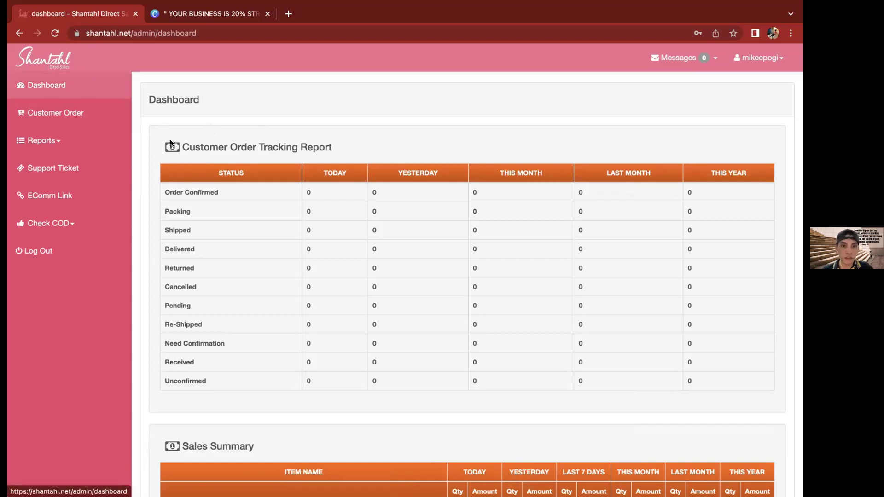
Open the Customer Orders report, which shows no confirmed orders for 03/01/2022 to 03/17/2022
left_click(64, 116)
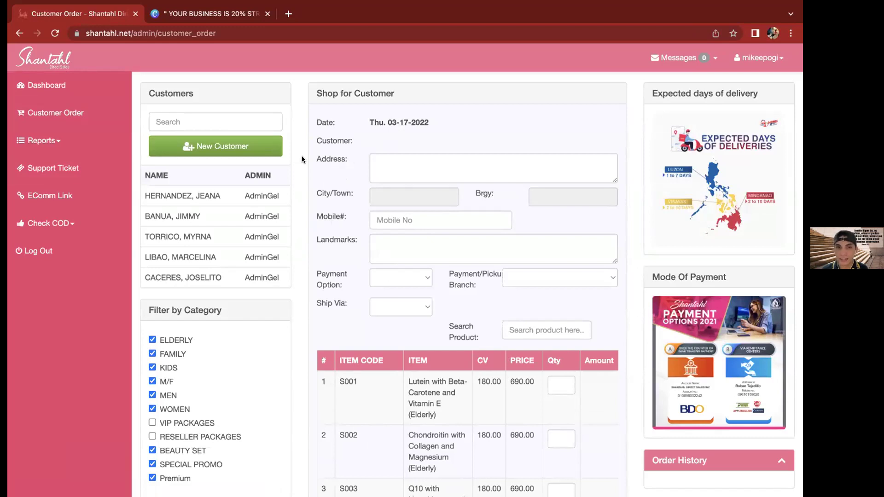
left_click(54, 142)
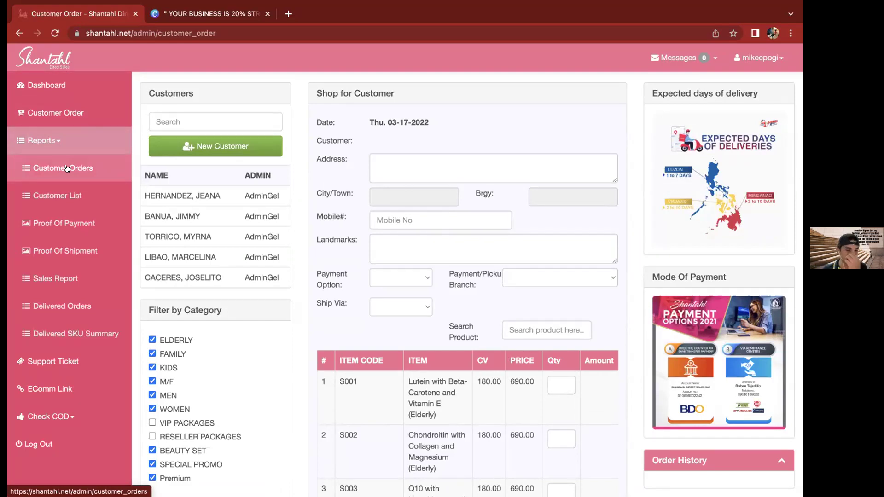
left_click(67, 168)
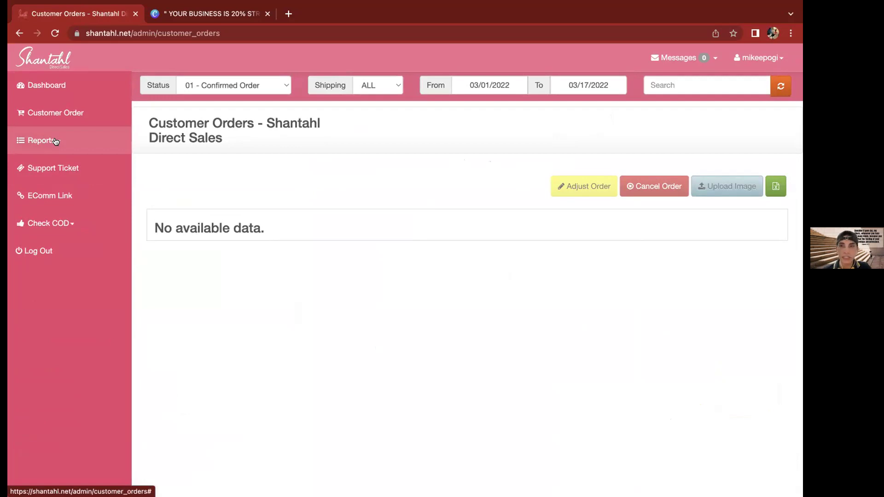
View the empty Delivered SKU Summary report, then log out of the admin account
left_click(56, 141)
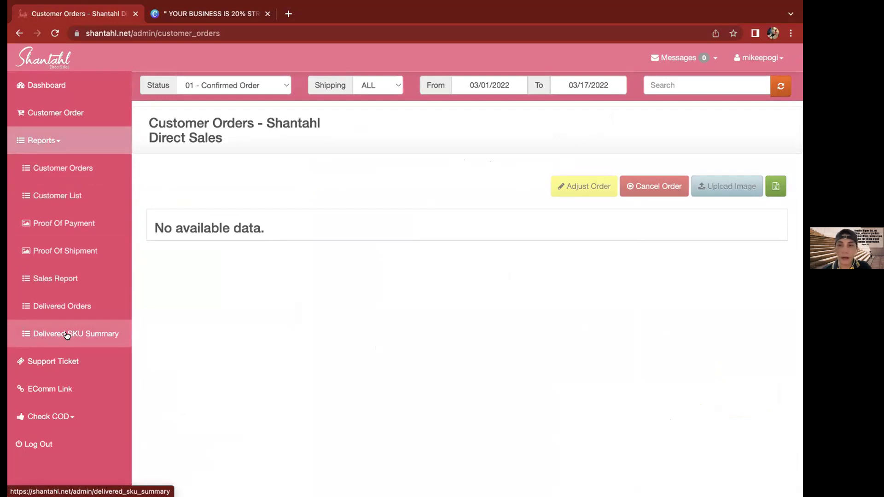
left_click(67, 335)
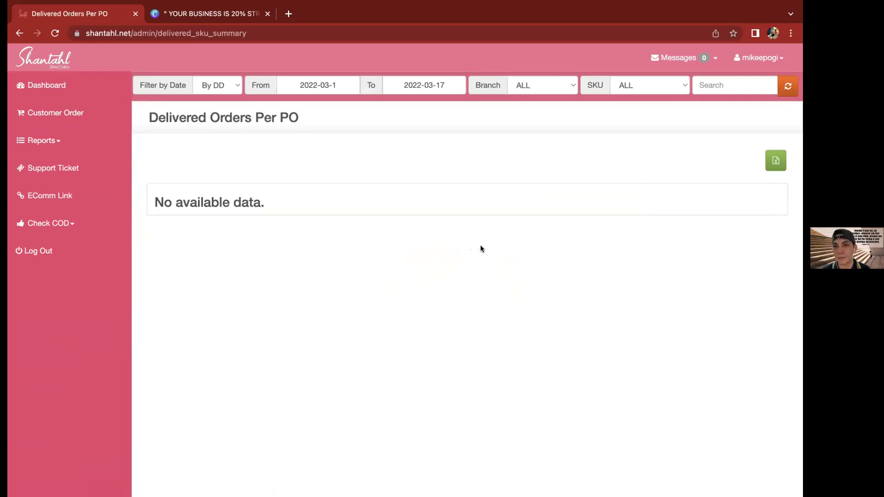
triple_click(523, 205)
left_click(518, 207)
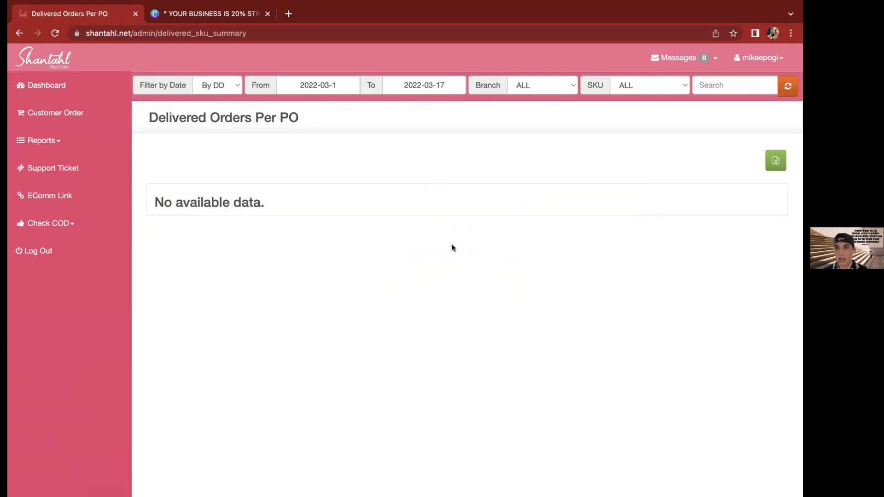
triple_click(524, 199)
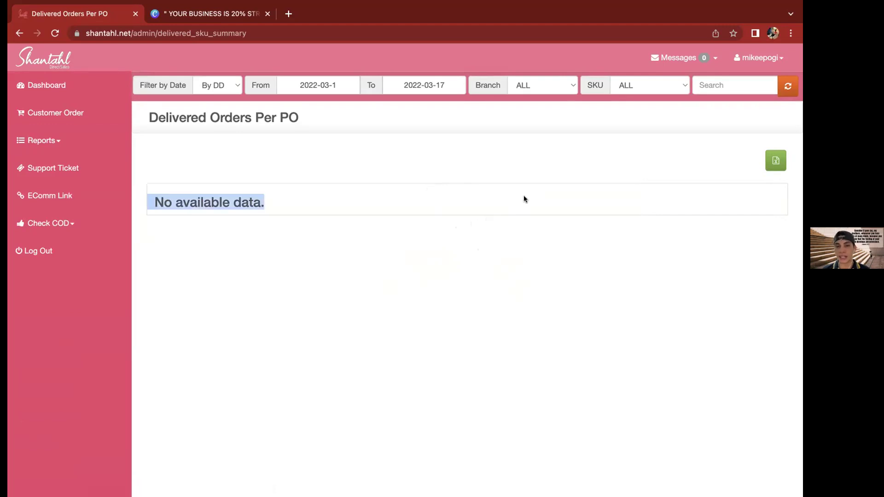
left_click(523, 199)
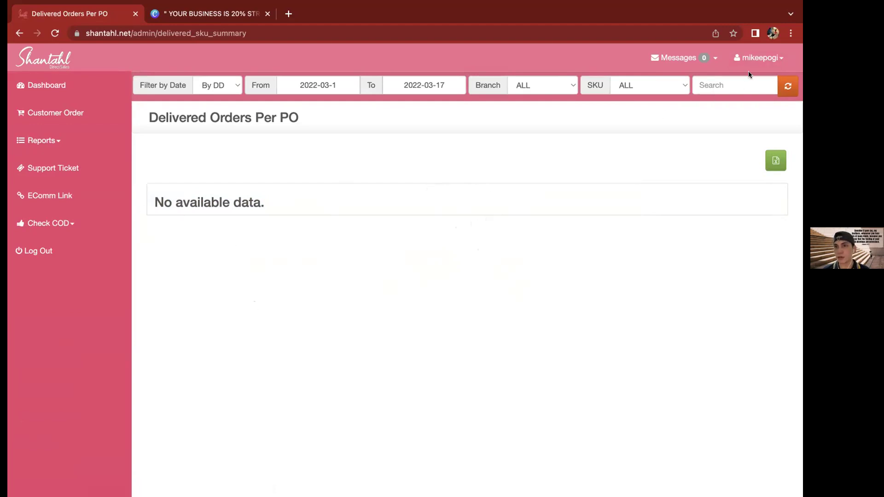
left_click(782, 61)
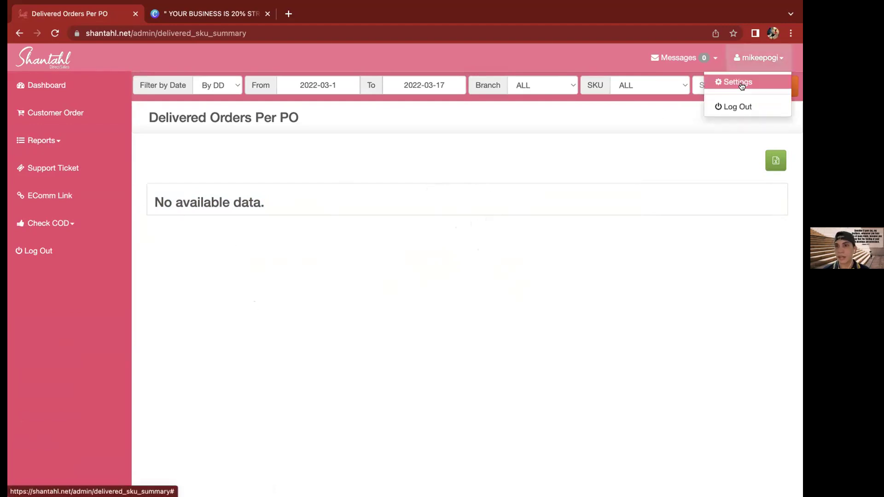
left_click(733, 106)
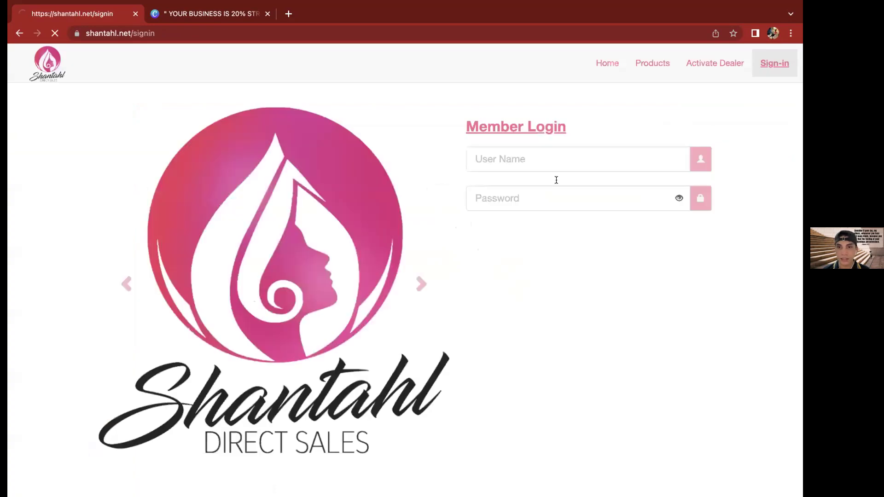
Sign in with the saved member account and open the EComm Link shop-links page
left_click(558, 160)
left_click(505, 190)
left_click(562, 246)
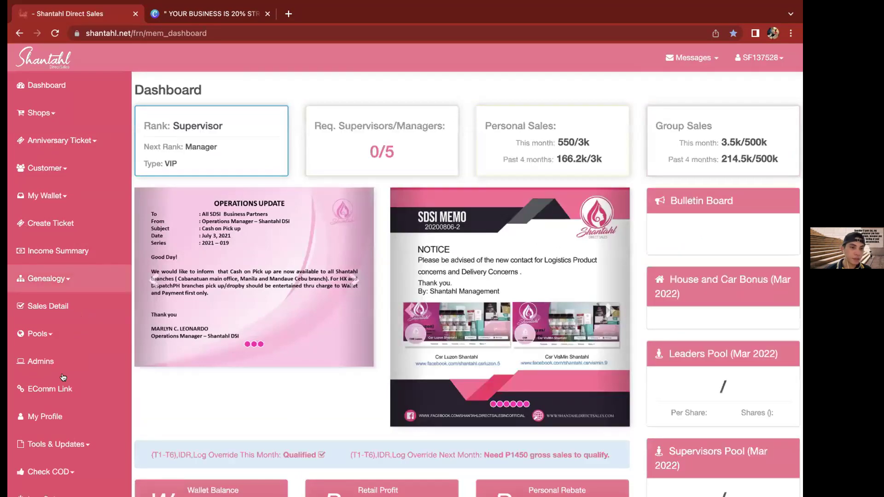
scroll(347, 391, "down", 3)
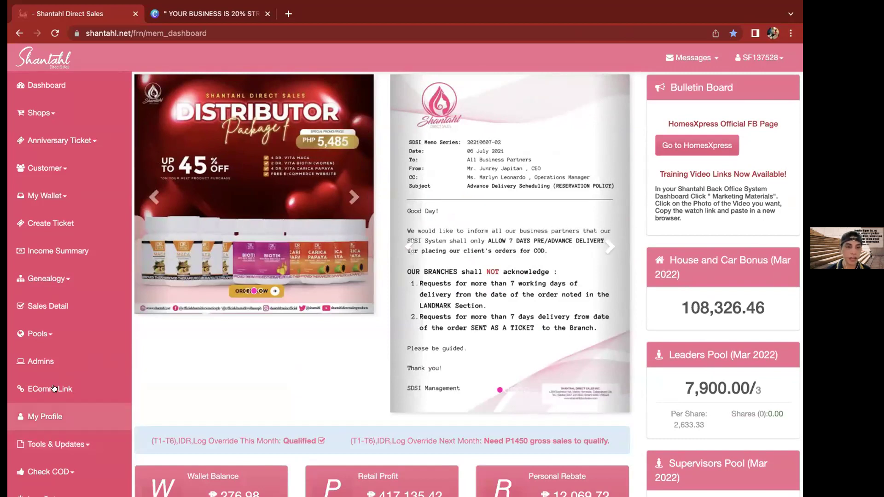
left_click(67, 389)
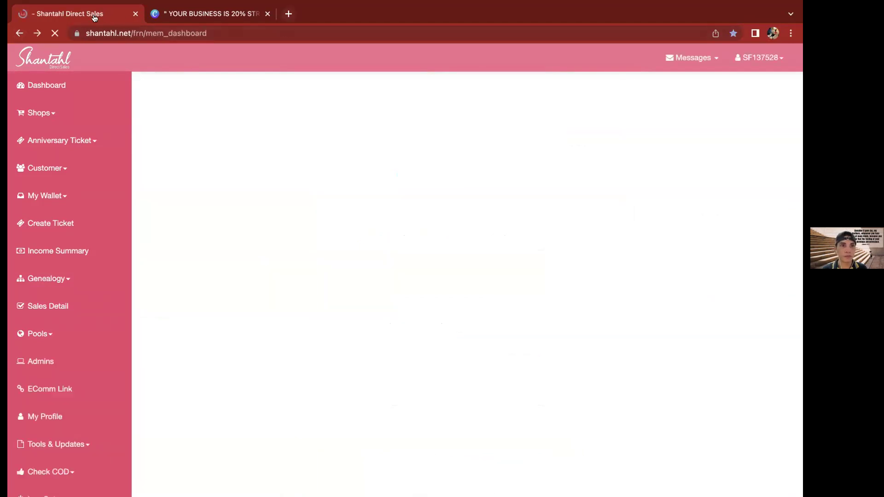
Load the copied all-products shop link in a new browser tab
key("ctrl+t")
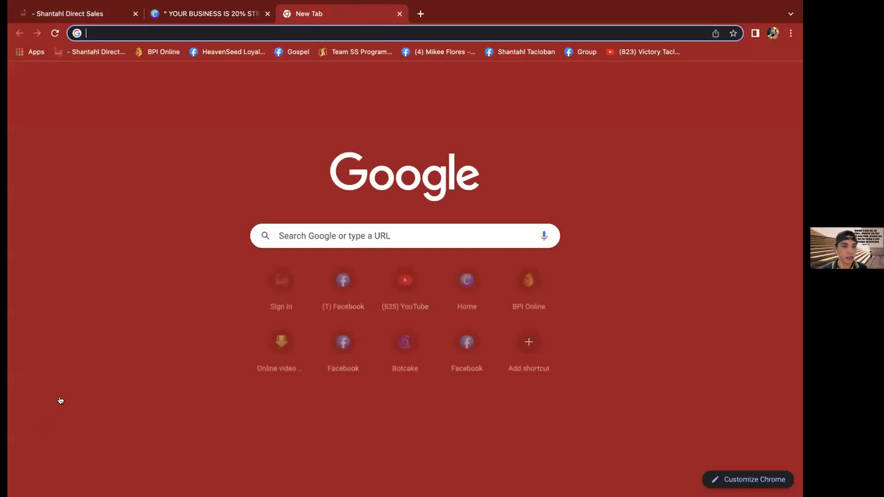
key("ctrl+1")
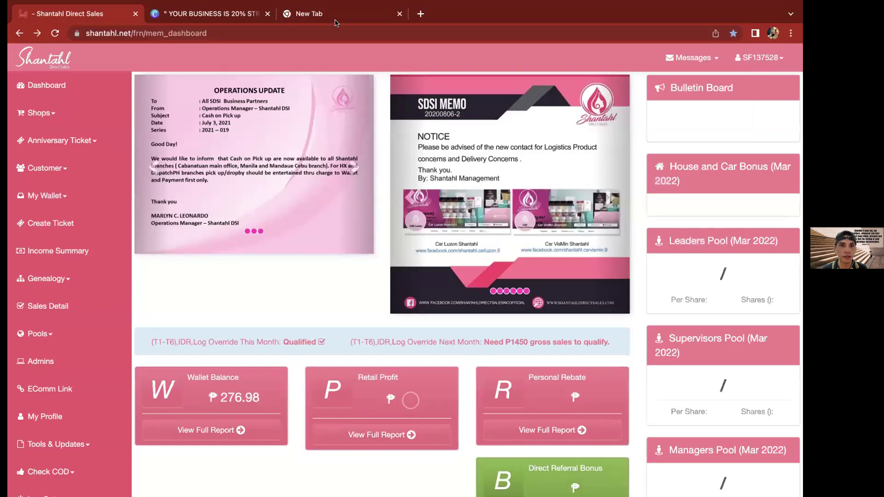
left_click(334, 21)
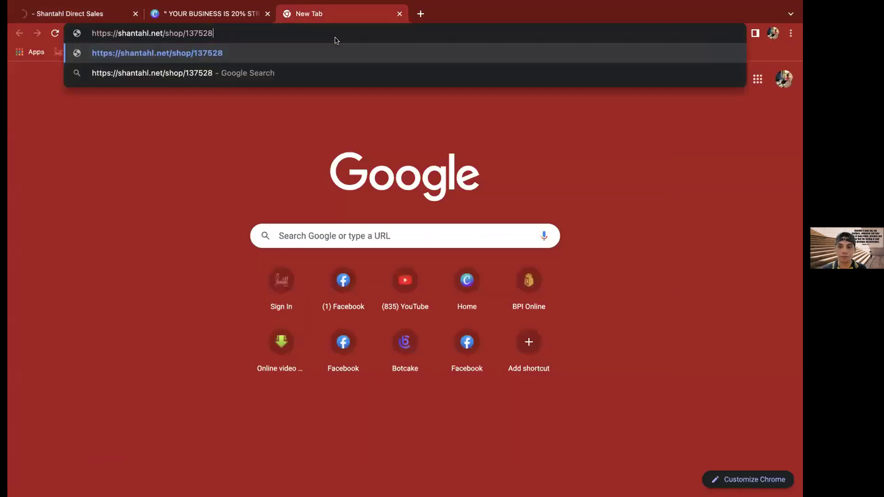
key("Return")
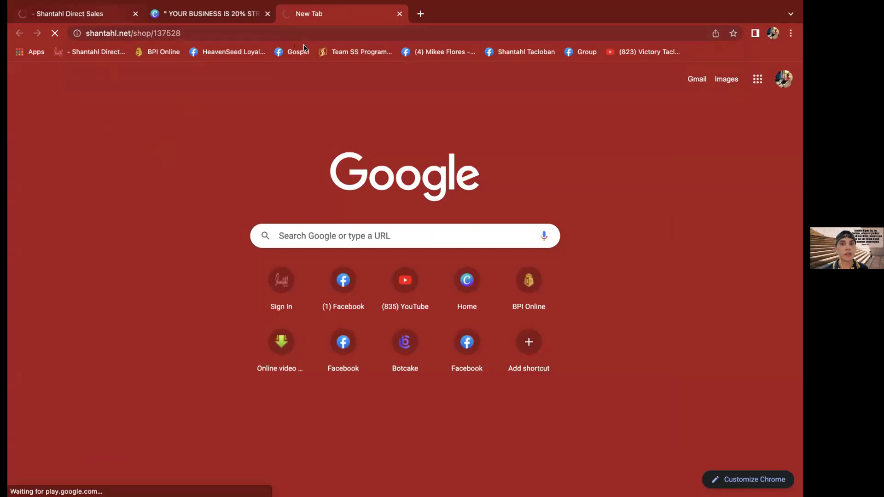
left_click(102, 17)
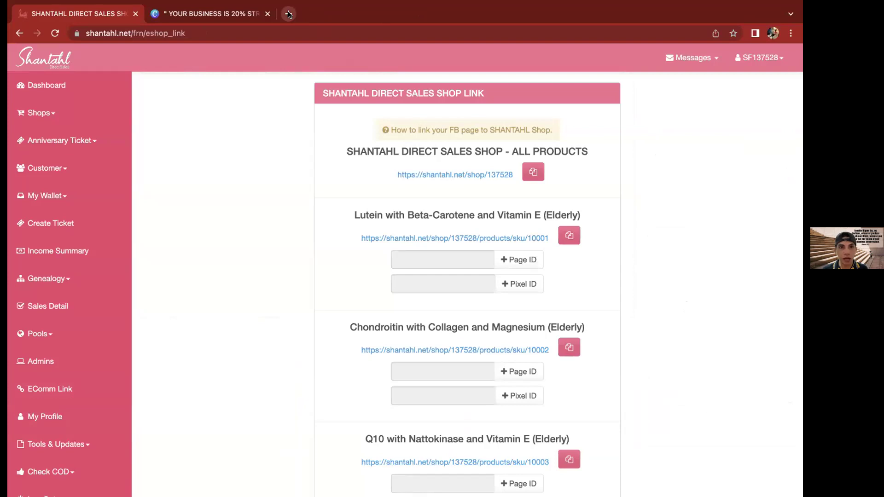
Load the Lutein with Beta-Carotene and Vitamin E product link in another new tab
left_click(288, 14)
left_click(292, 30)
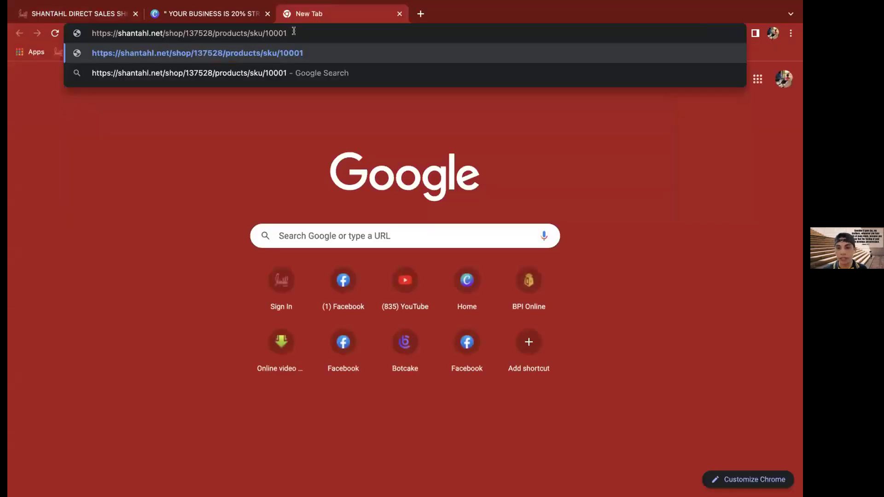
key("Return")
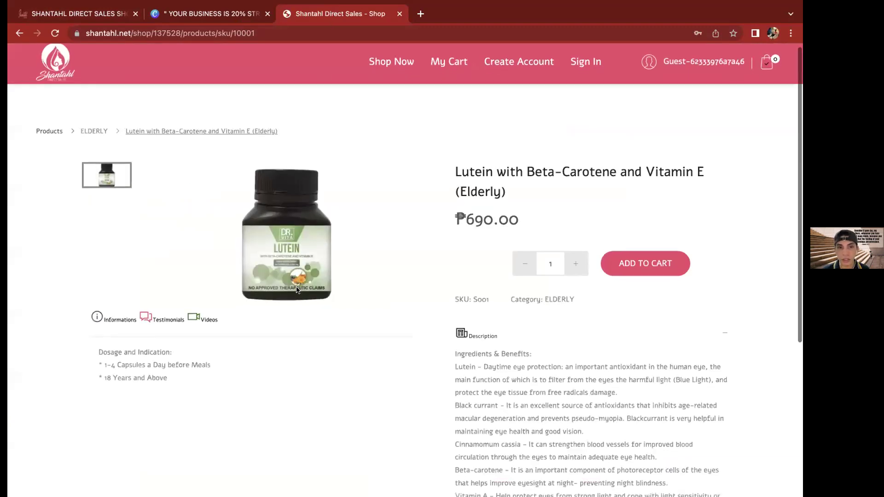
Browse the Lutein product page, go to the full products list, then close the shop tab
scroll(296, 289, "down", 1)
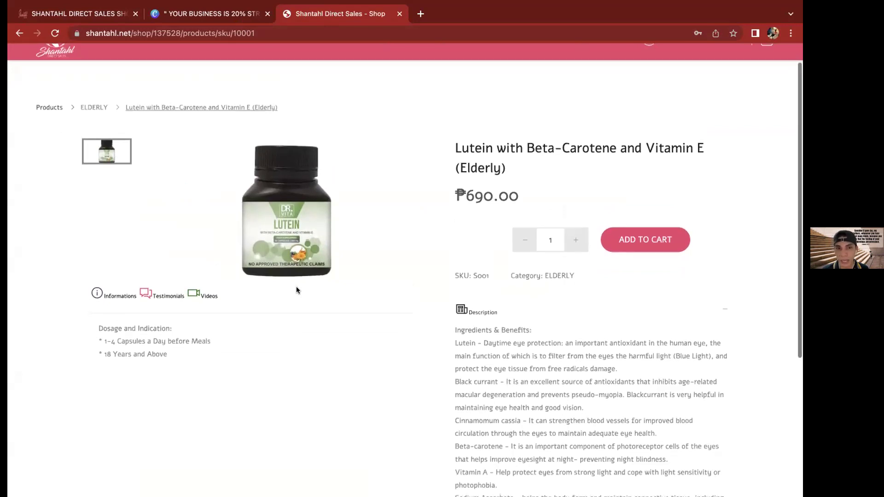
scroll(296, 290, "down", 5)
scroll(297, 290, "down", 2)
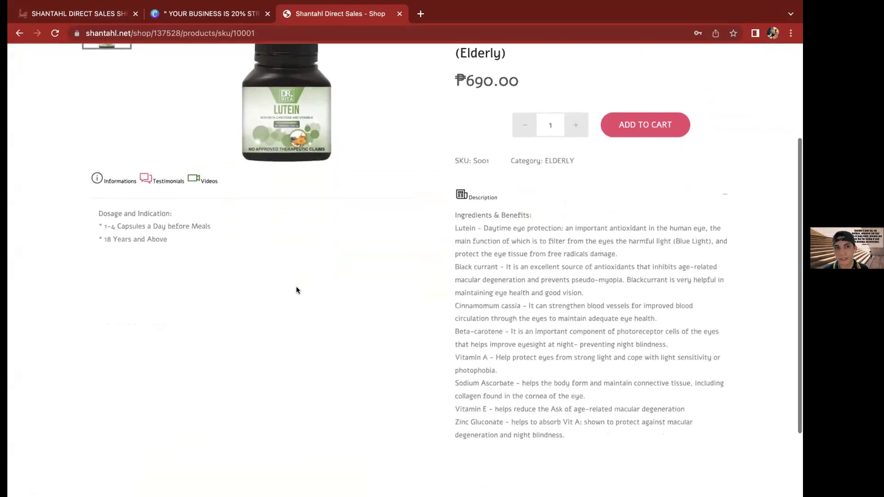
scroll(297, 290, "up", 3)
scroll(296, 290, "up", 4)
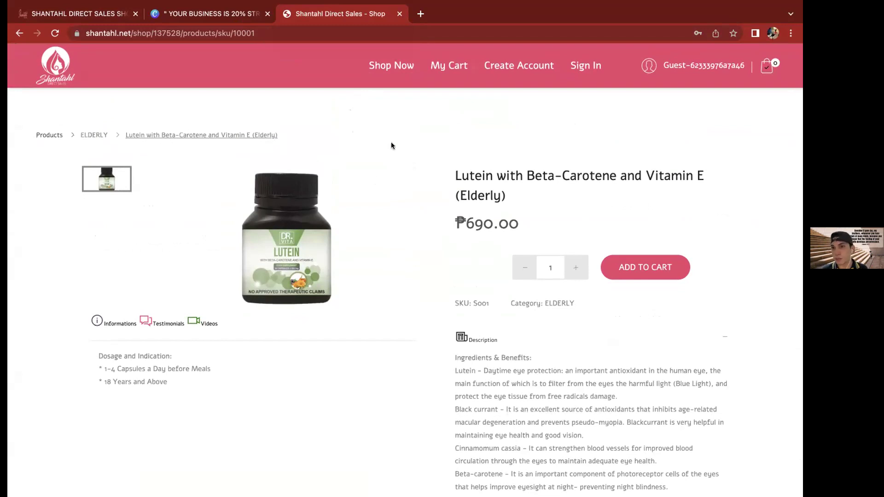
left_click(315, 73)
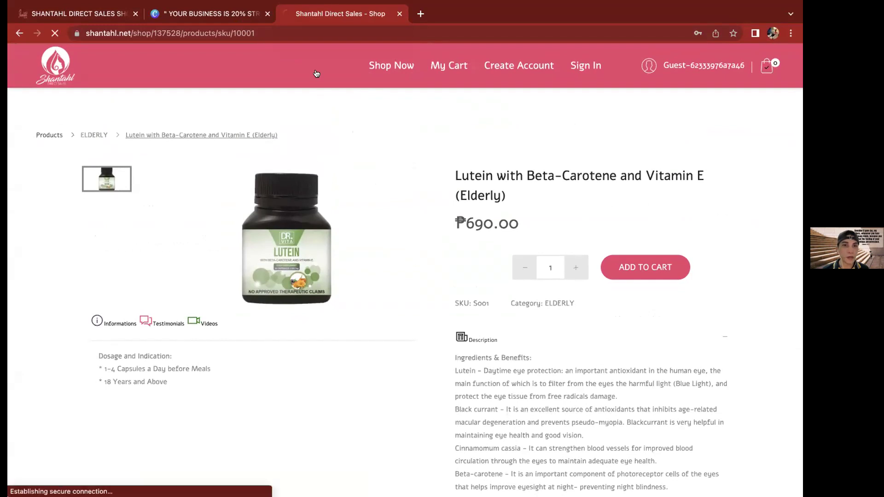
left_click(399, 14)
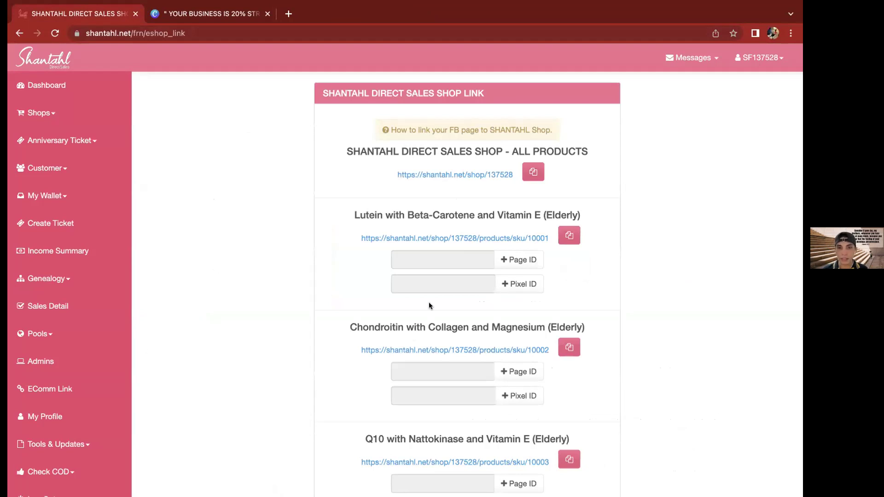
Scroll through the per-product share links and expand Tools & Updates in the sidebar
scroll(429, 302, "down", 18)
scroll(429, 300, "down", 13)
scroll(49, 422, "down", 13)
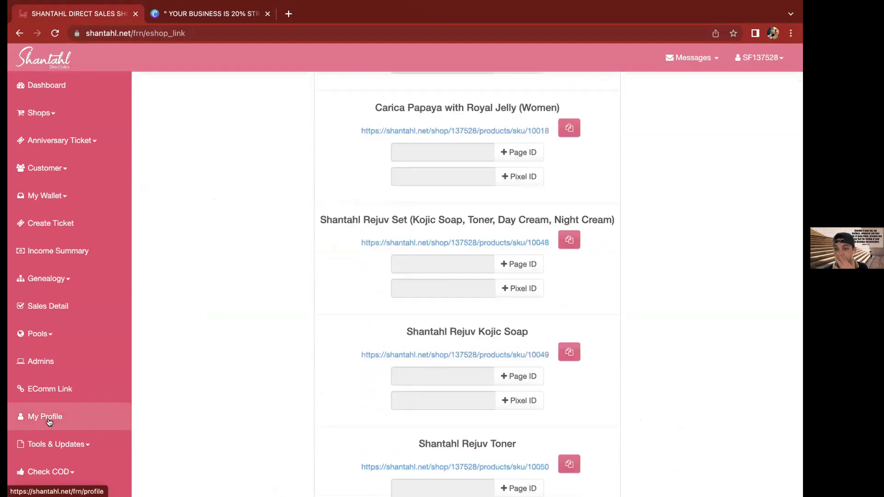
scroll(49, 422, "down", 5)
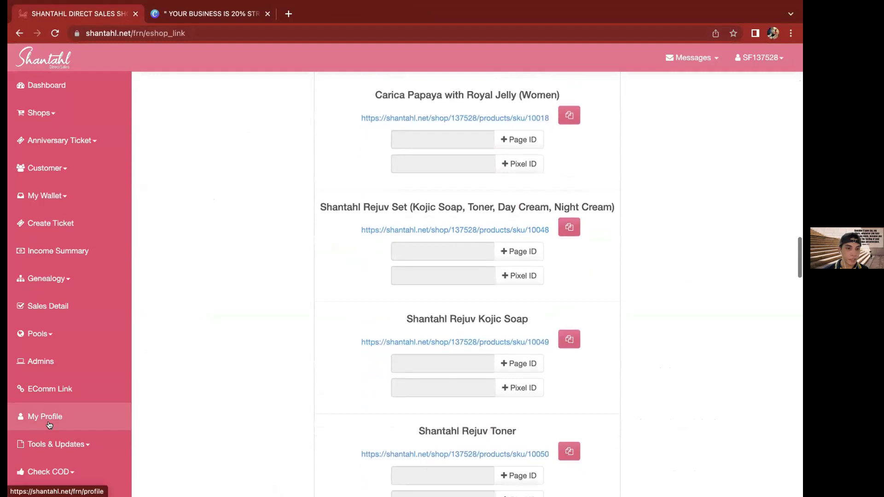
left_click(73, 443)
scroll(73, 435, "down", 4)
scroll(72, 415, "down", 1)
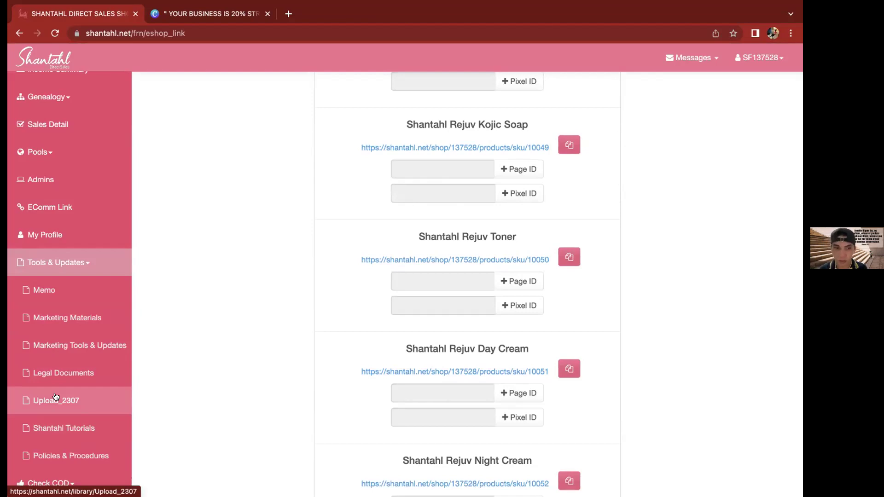
Open Marketing Tools & Updates in a new tab, view the Facebook page, then close it
right_click(78, 347)
left_click(106, 315)
left_click(225, 10)
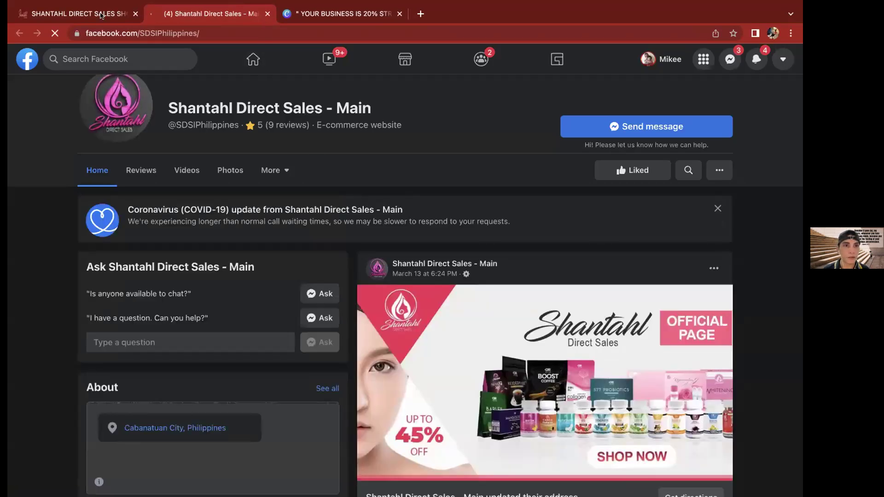
left_click(267, 13)
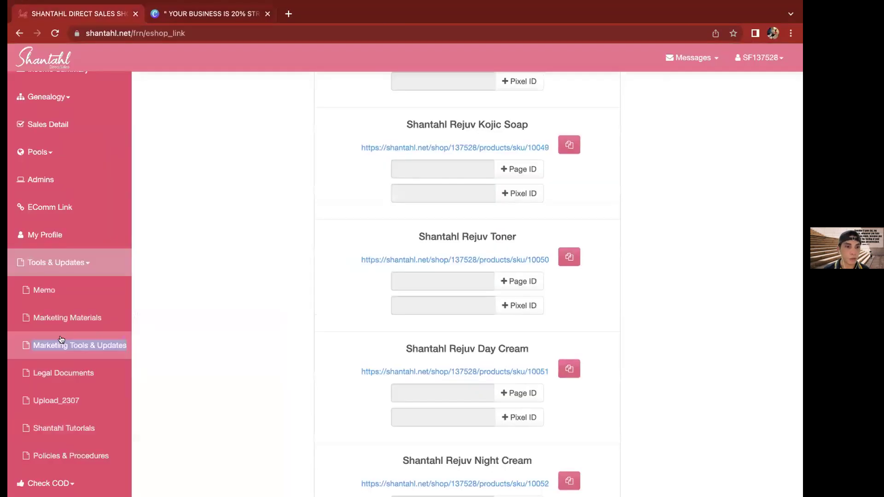
Open Marketing Materials in a new tab, find it empty, and close it
right_click(82, 317)
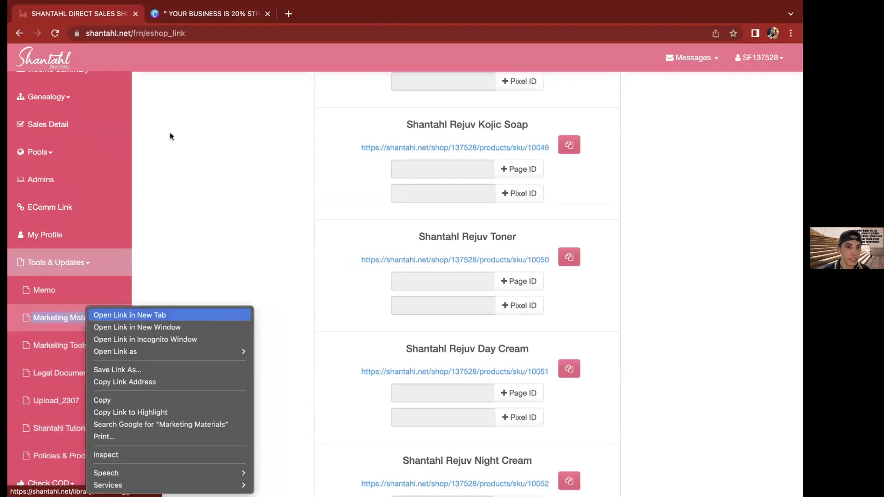
key("Return")
left_click(234, 11)
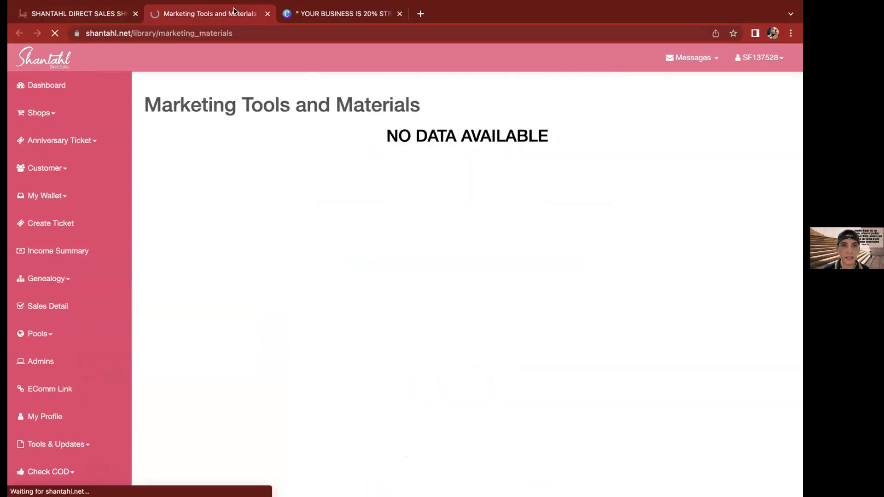
left_click(268, 14)
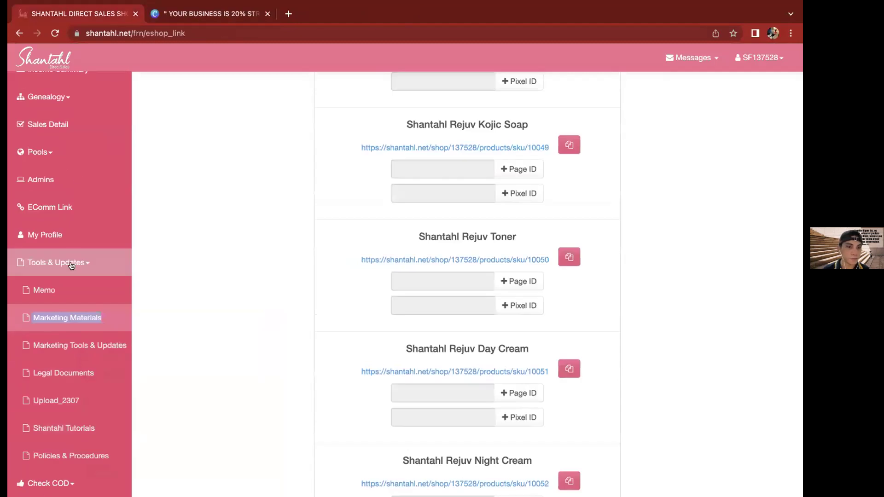
scroll(50, 425, "down", 1)
scroll(51, 322, "up", 1)
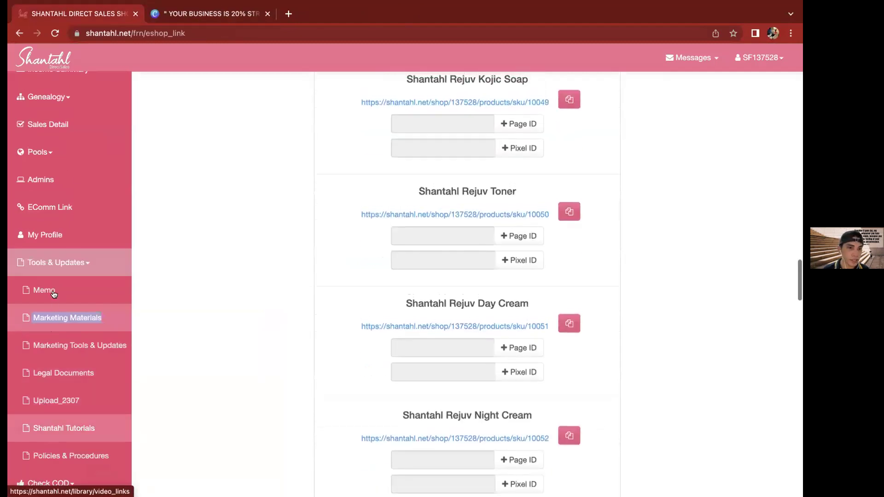
Reopen Marketing Tools & Updates in a new tab and switch to it
right_click(65, 345)
left_click(214, 4)
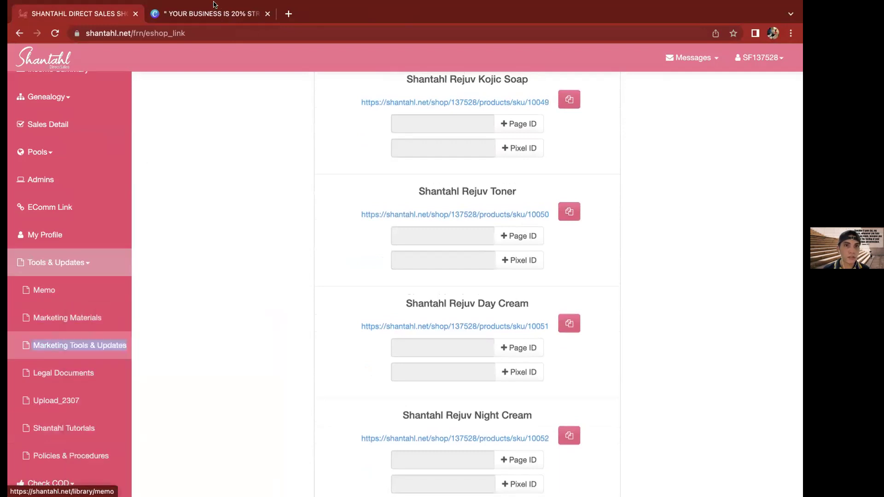
left_click(213, 14)
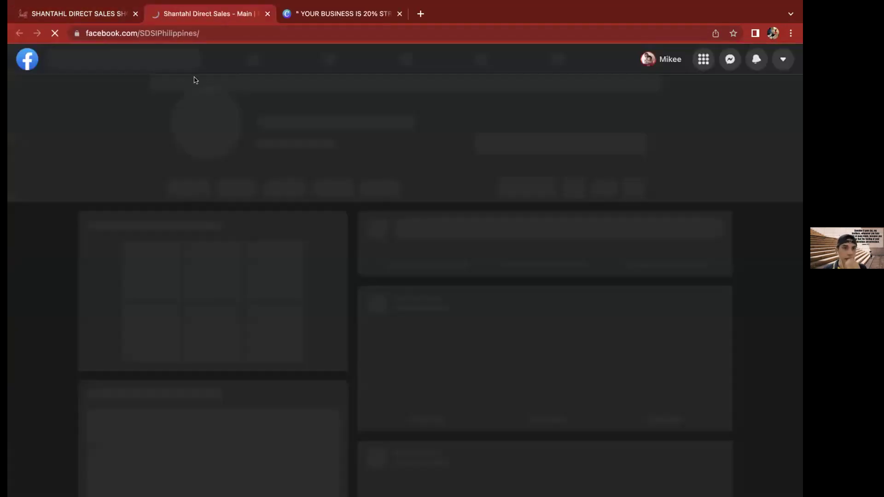
Search Facebook for 'Shantahl' and open the Marketing Tools and Updates group
left_click(165, 59)
type("Sh")
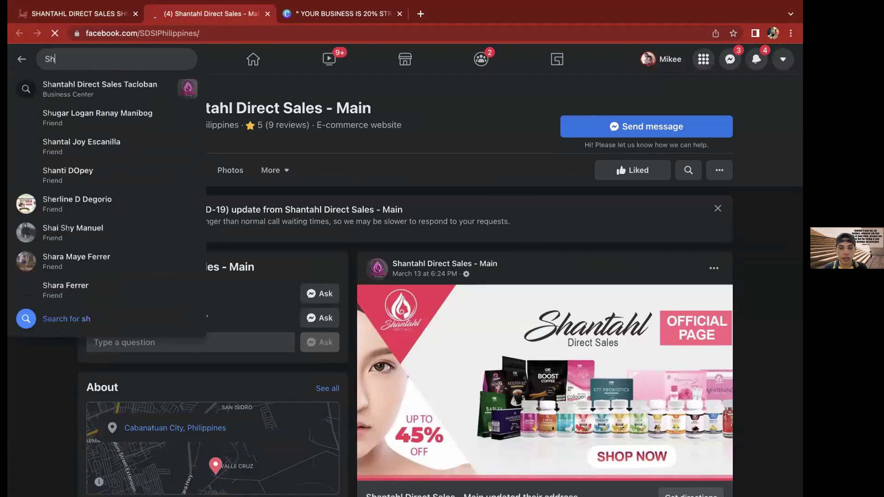
type("antahl")
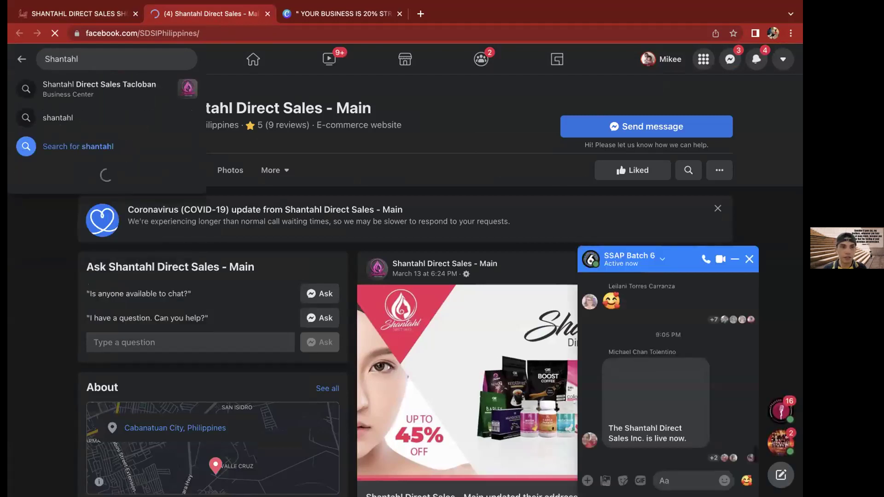
type(" Ma")
key("BackSpace")
key("BackSpace")
key("BackSpace")
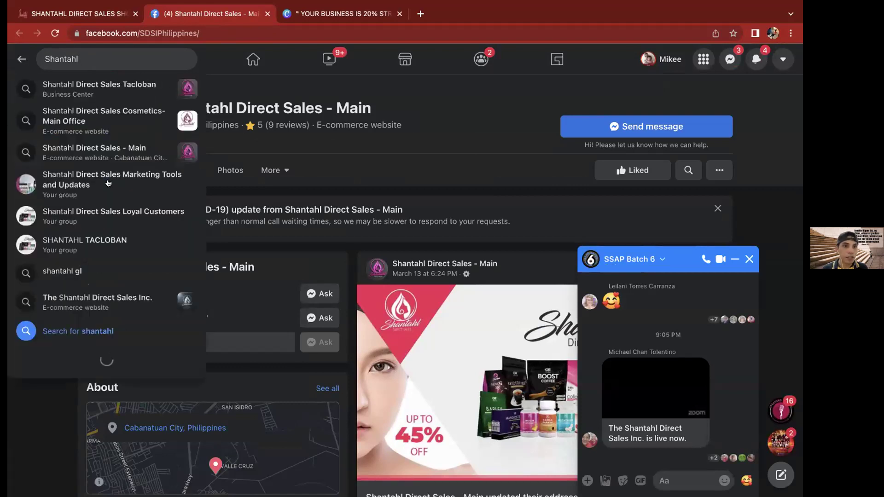
left_click(108, 181)
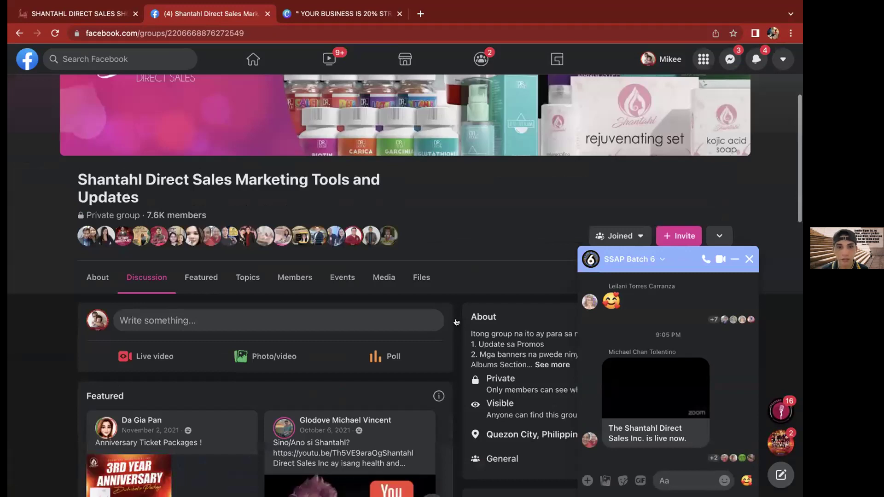
Scroll through the group, close its tab, and collapse Tools & Updates in the sidebar
scroll(456, 322, "up", 2)
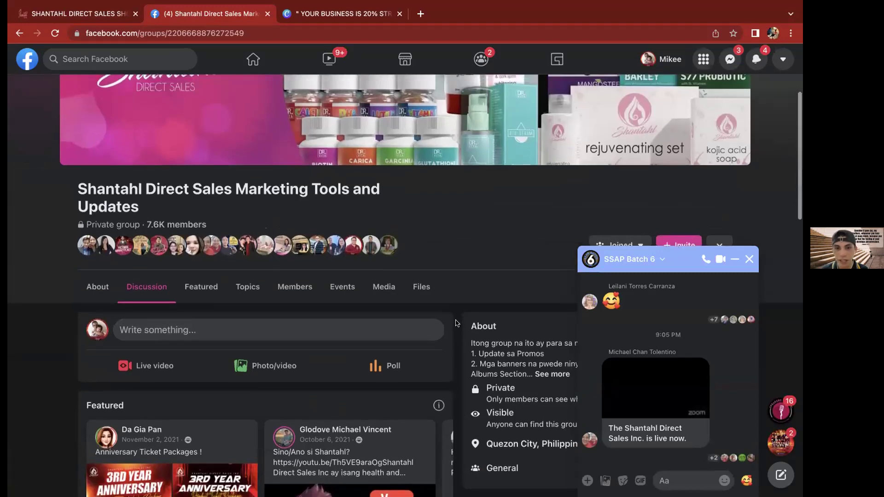
scroll(456, 322, "up", 5)
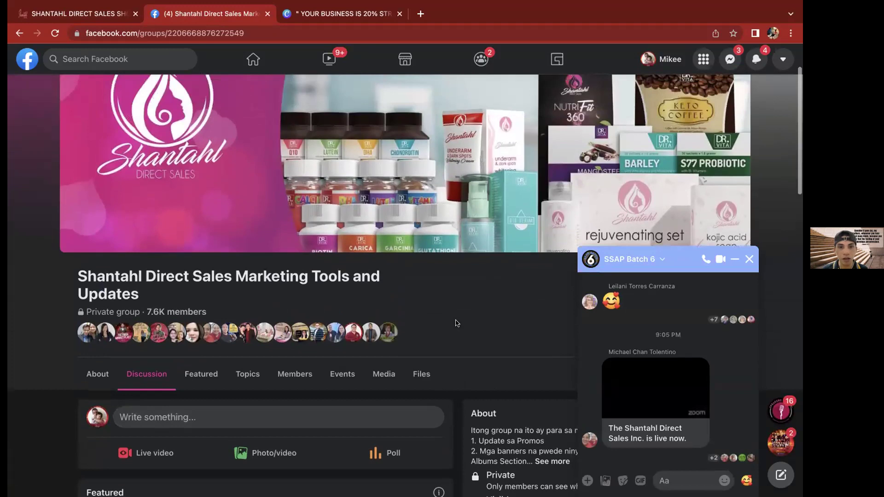
scroll(457, 323, "down", 3)
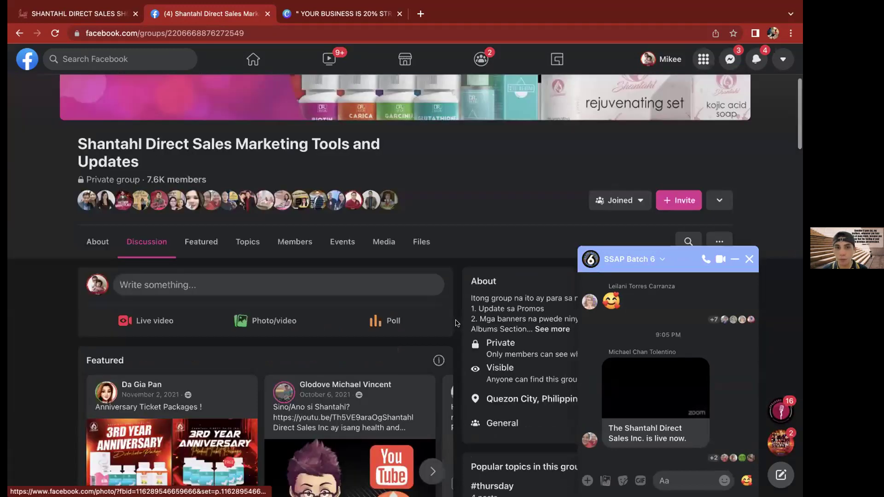
scroll(456, 322, "down", 15)
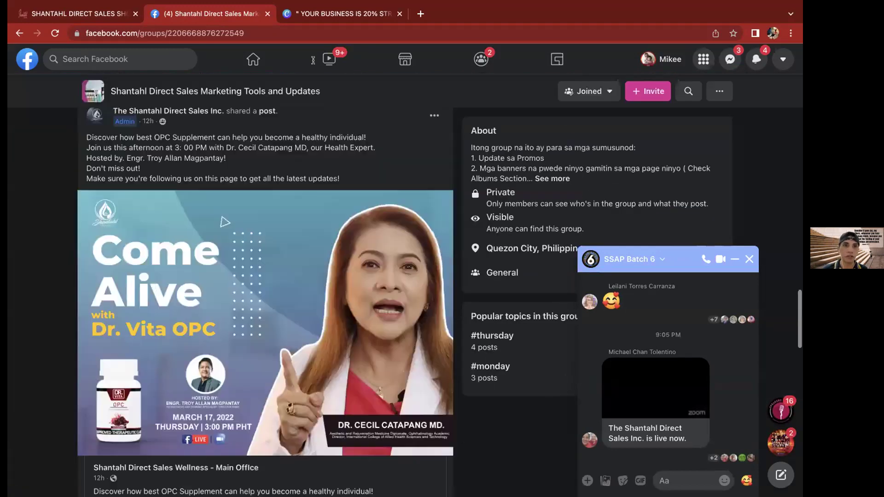
scroll(52, 297, "up", 20)
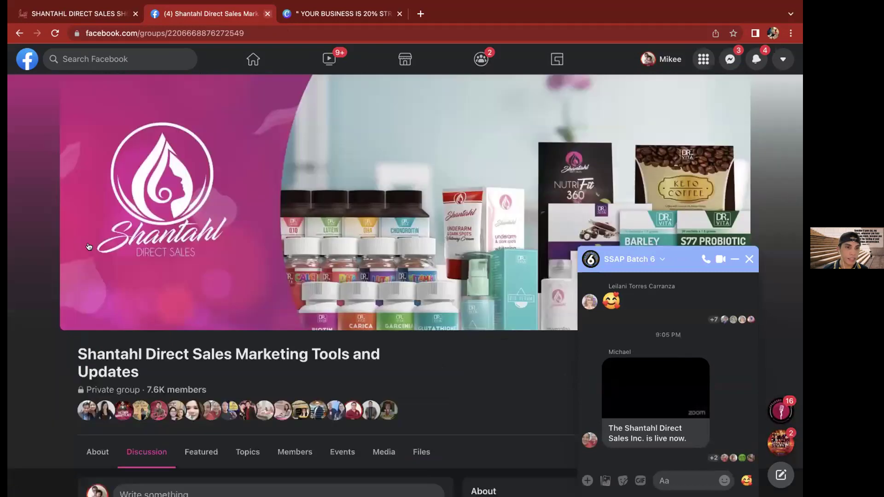
key("super+w")
left_click(59, 263)
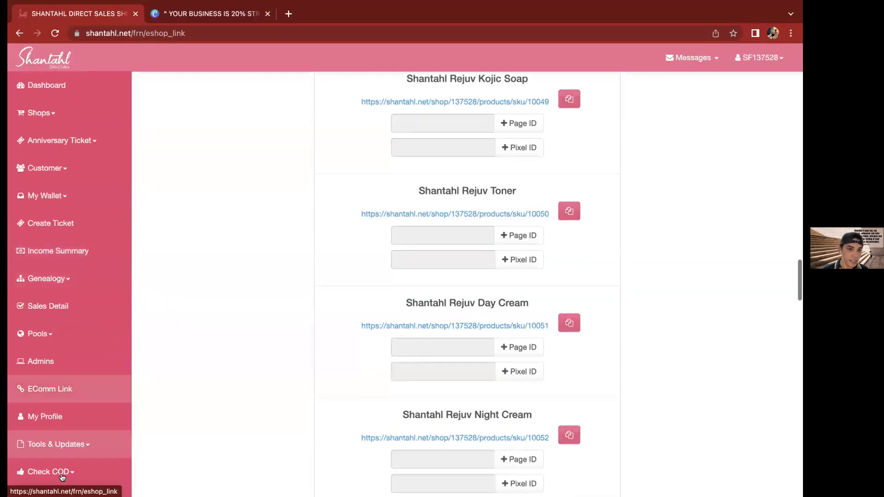
Expand Check COD in the sidebar and open the Check COD HMX page
scroll(75, 474, "down", 5)
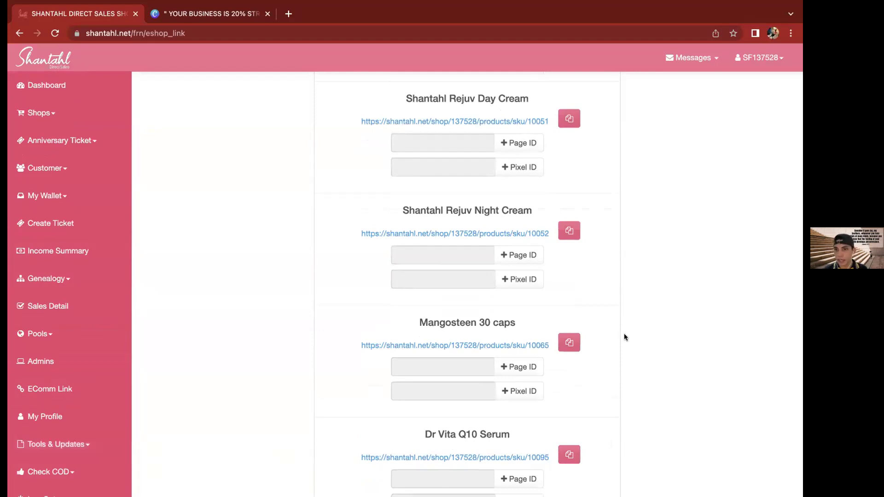
scroll(68, 475, "down", 3)
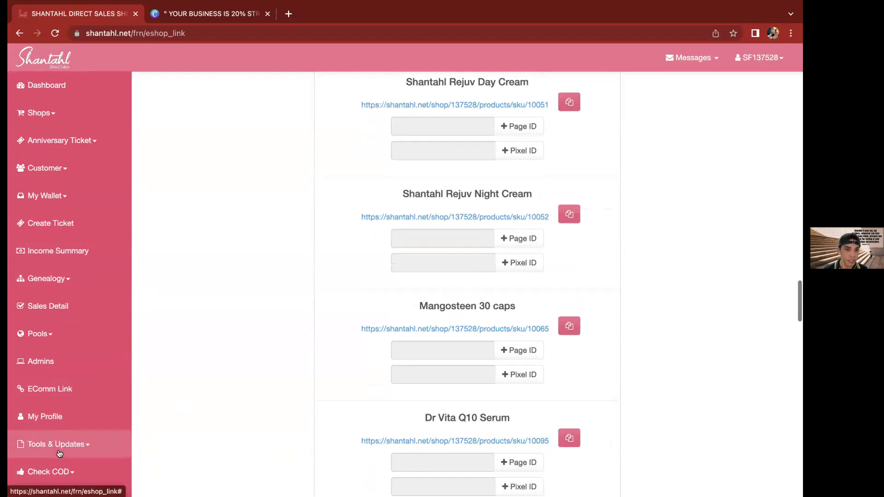
left_click(68, 475)
scroll(67, 474, "down", 1)
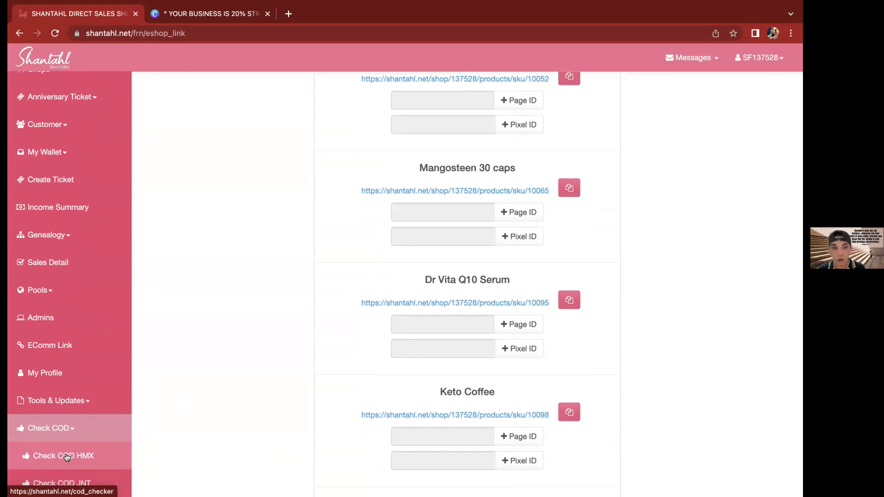
left_click(67, 457)
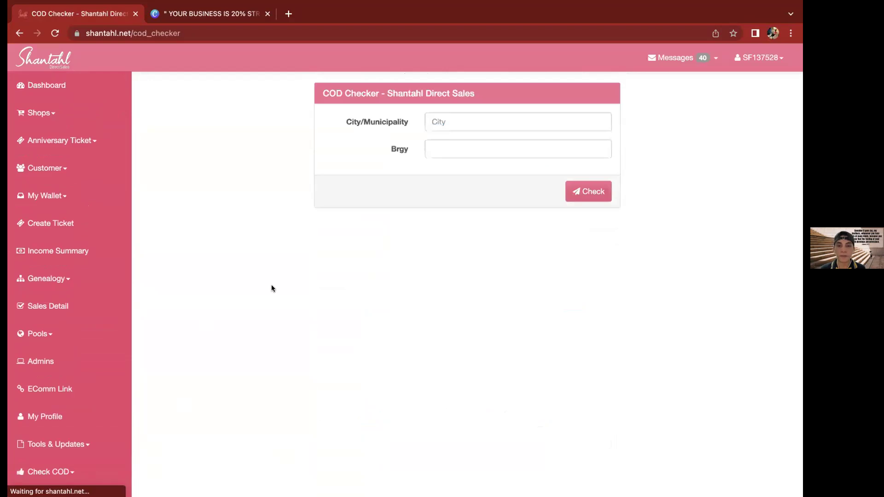
Set City/Municipality to TACLOBAN CITY (Capital) - LEYTE
left_click(470, 115)
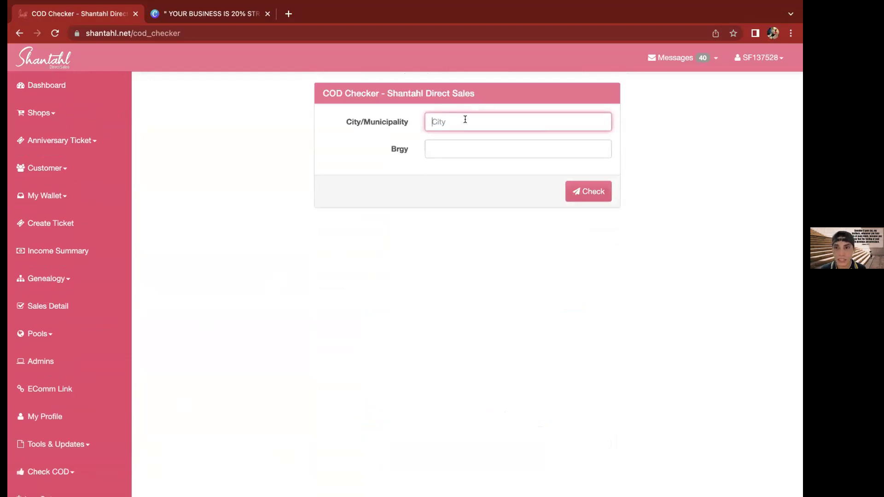
left_click(448, 141)
left_click(461, 122)
type("Tacloban")
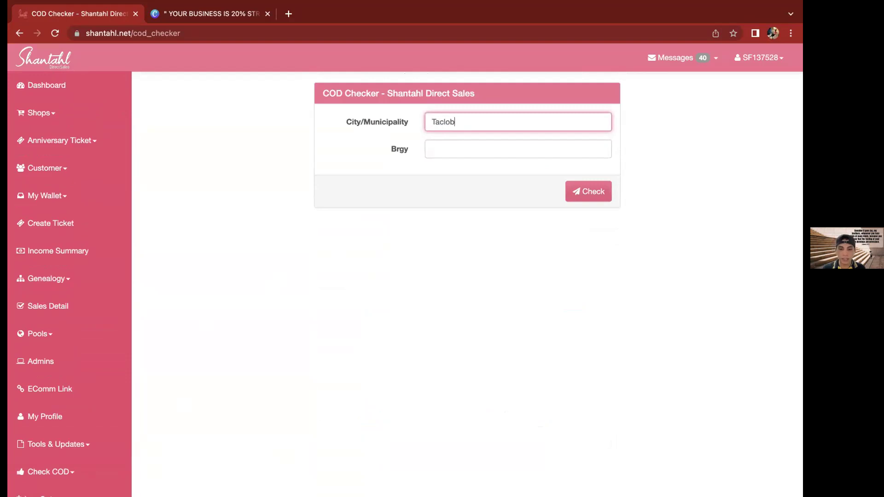
left_click(461, 141)
Check Barangay 12 (Palanog Resettlement) for COD and dismiss the Not COD result
left_click(456, 147)
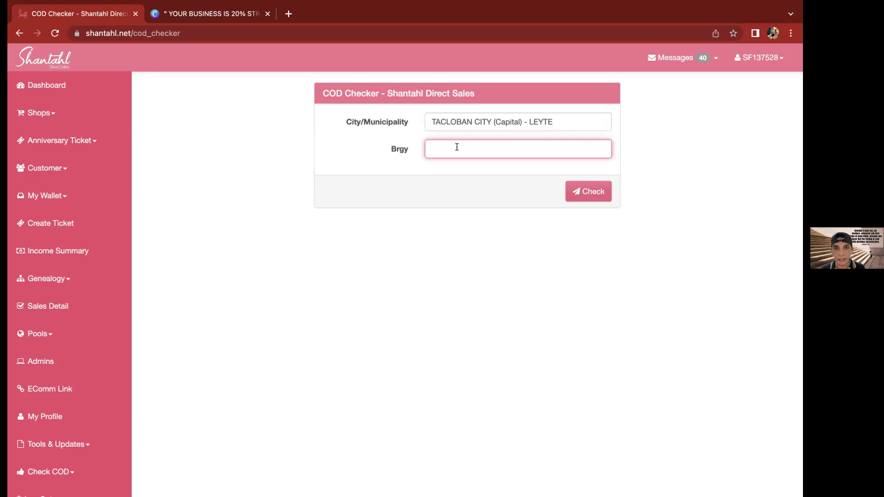
type("Br")
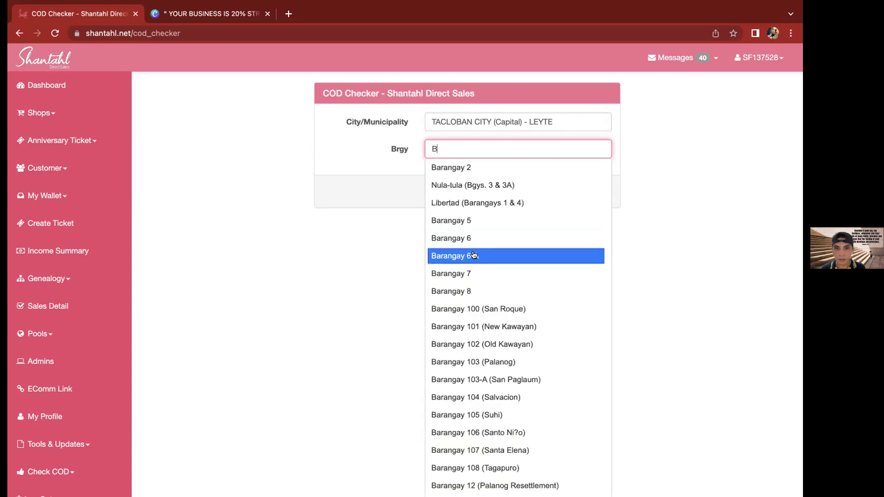
scroll(476, 314, "down", 1)
scroll(475, 314, "down", 3)
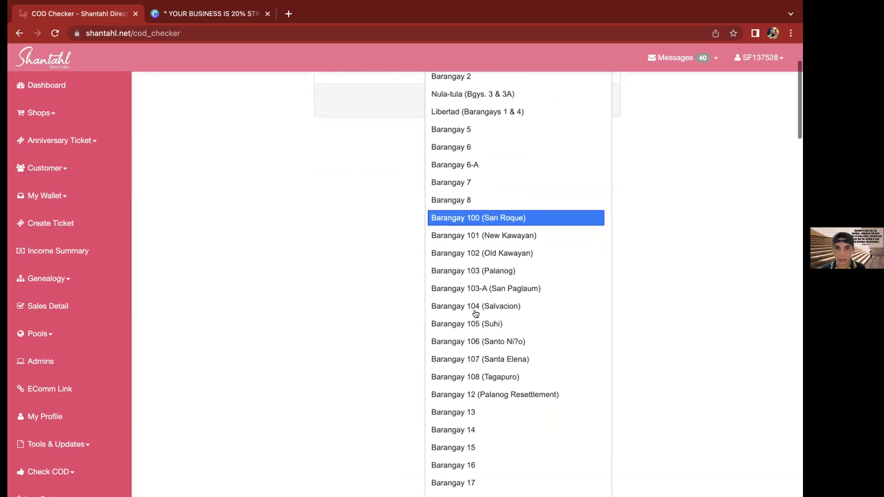
left_click(471, 334)
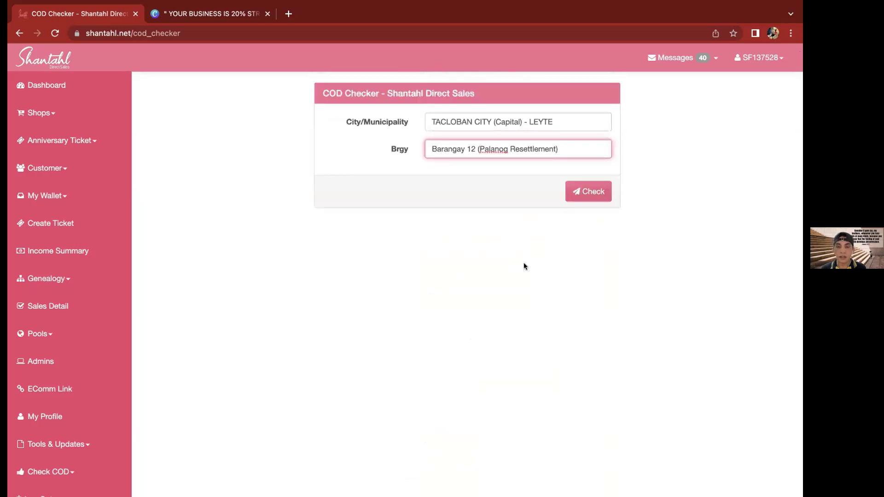
left_click(591, 196)
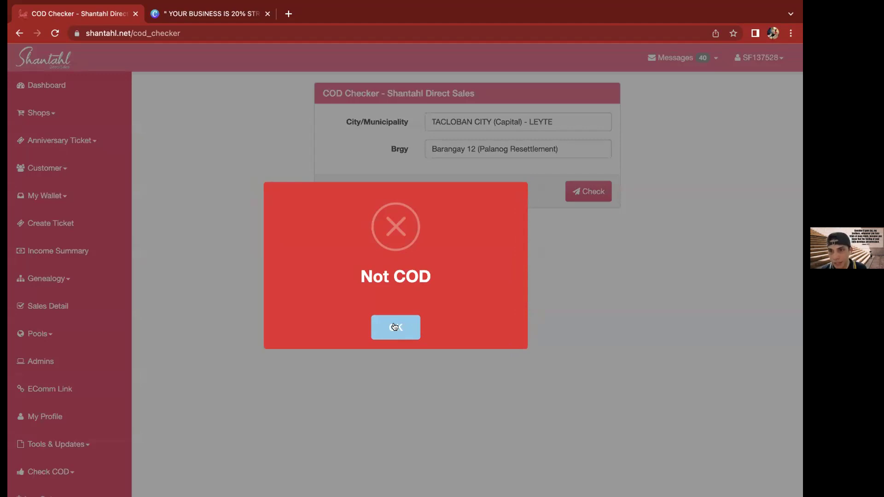
left_click(394, 326)
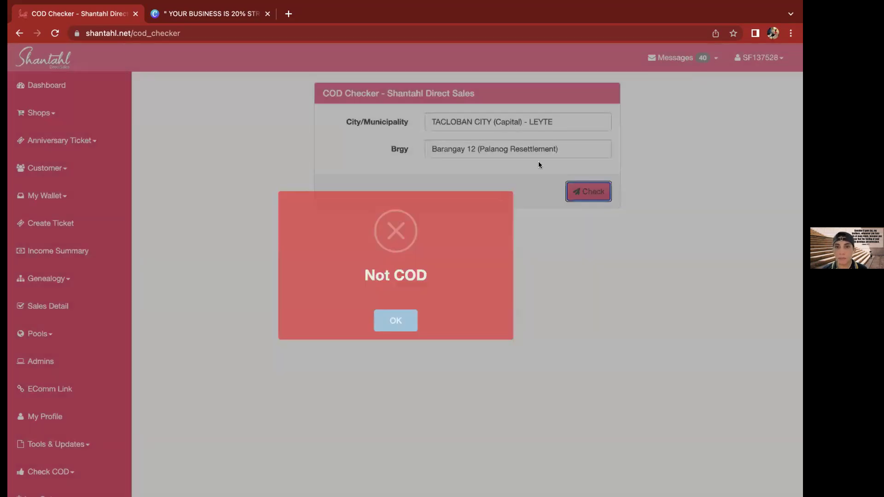
Set the city to BINONDO (NCR, City of Manila, First District) and the barangay to Barangay 287
left_click(558, 127)
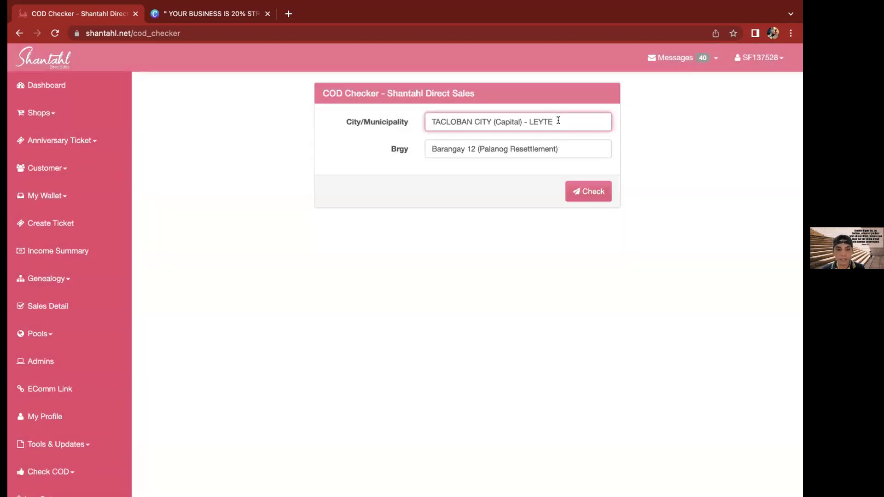
key("super+a")
type("NC")
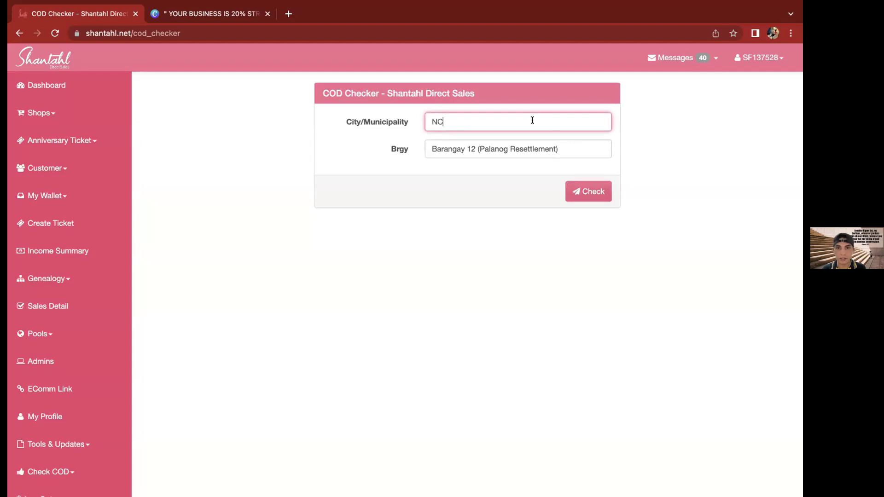
type("R")
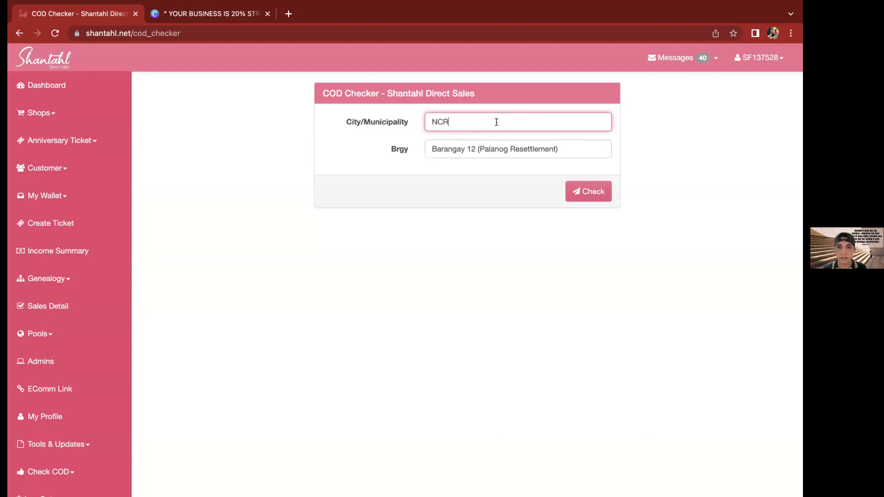
key("super+a")
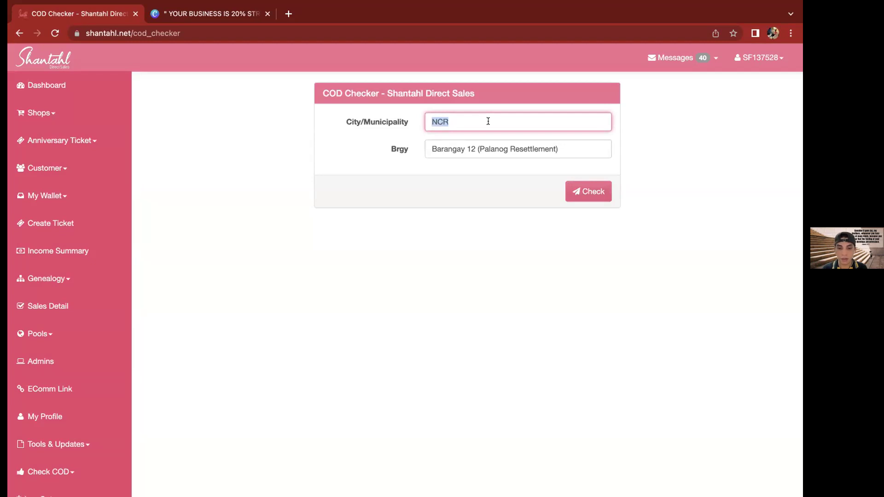
type("BINONDO")
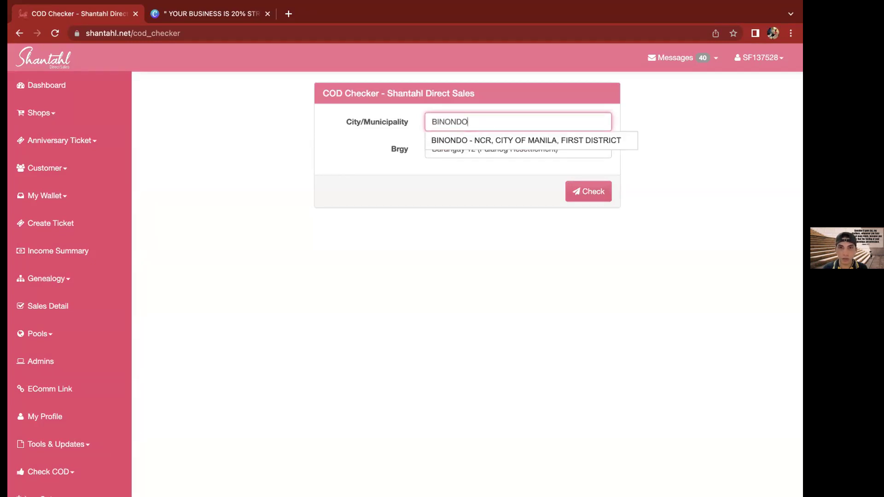
left_click(498, 137)
left_click(489, 148)
key("super+a")
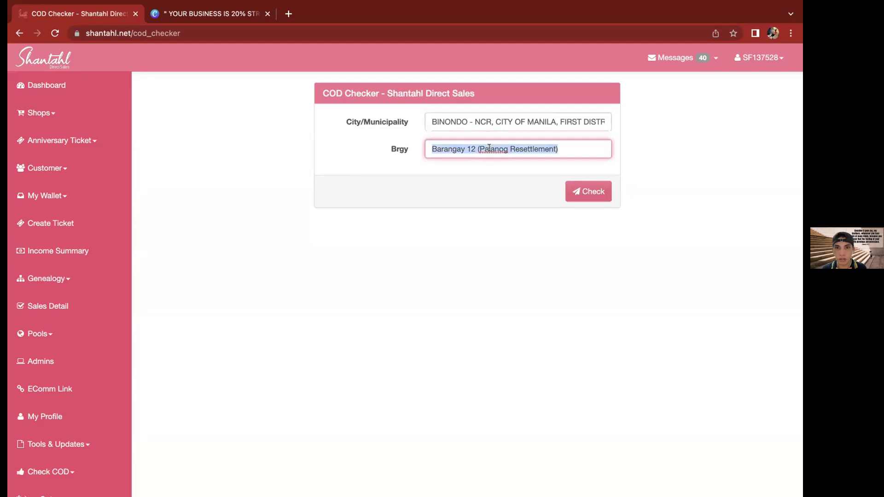
type("B")
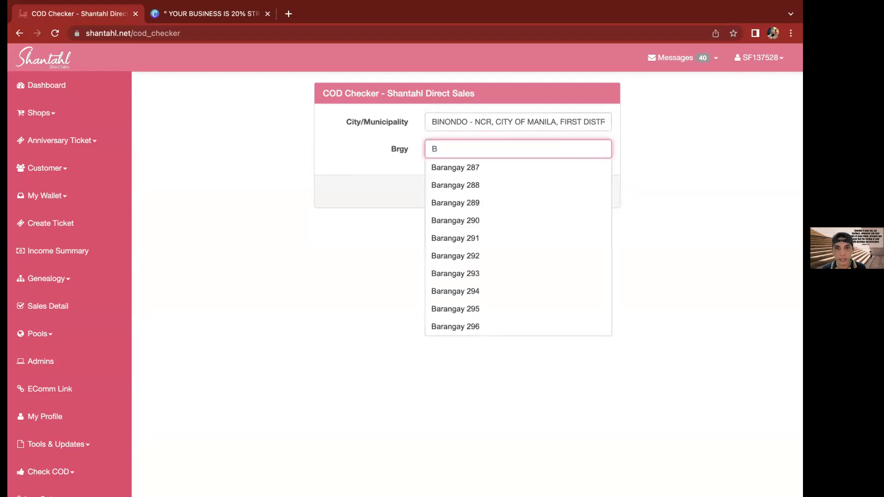
left_click(482, 165)
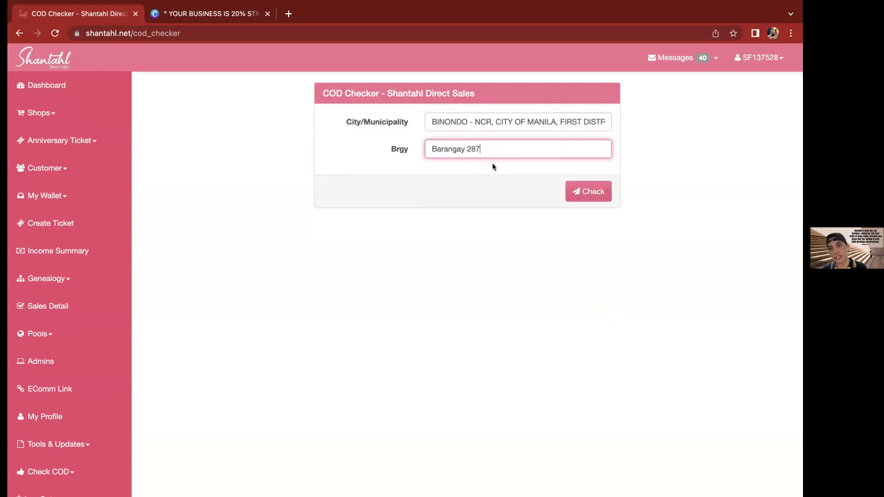
Run the COD check, getting COD via Homes Express, and dismiss the result
left_click(586, 192)
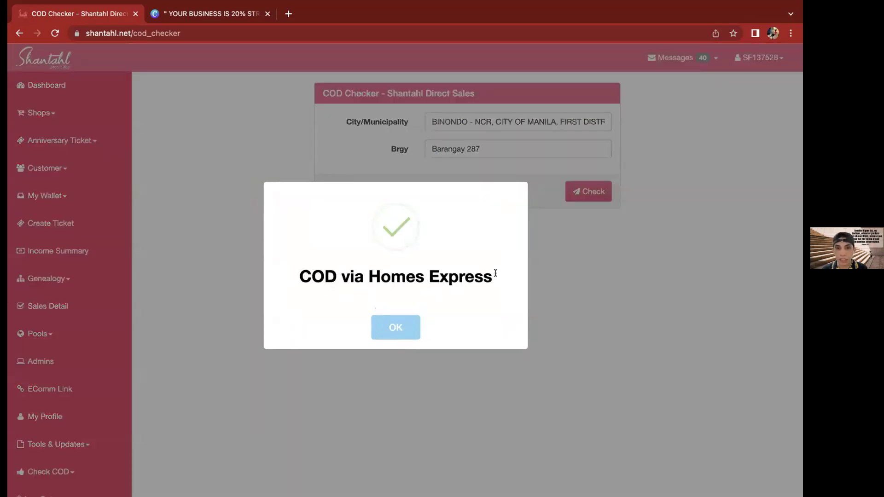
triple_click(495, 273)
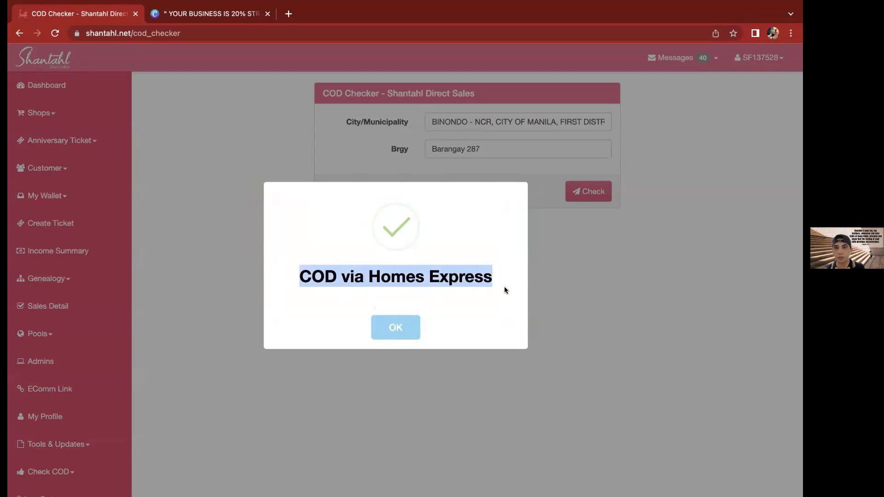
left_click(408, 331)
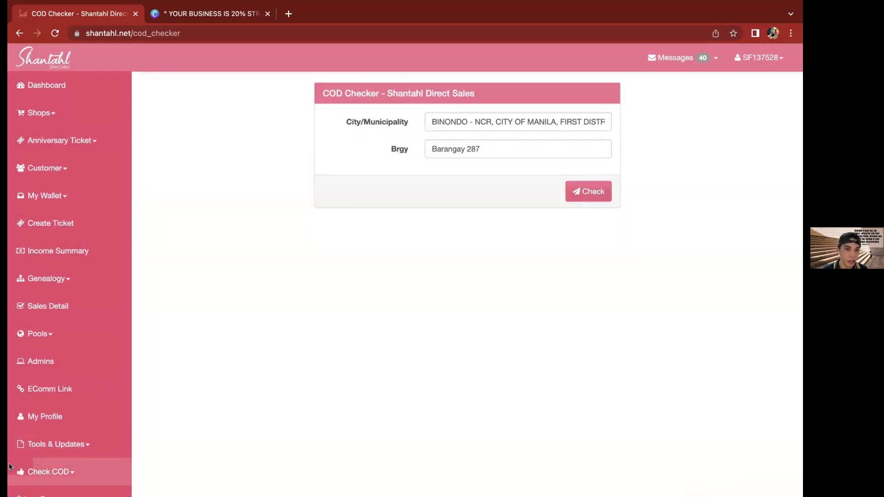
Open the JNT variant of the COD checker
left_click(68, 474)
scroll(69, 474, "down", 2)
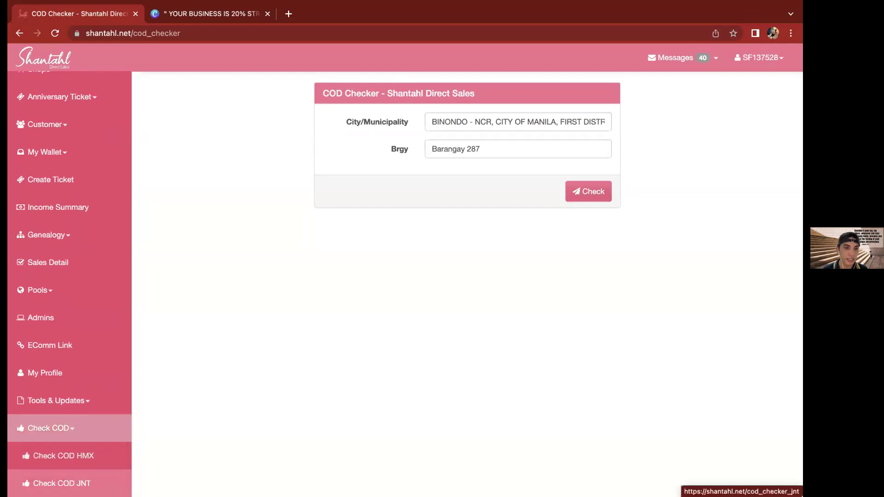
left_click(62, 484)
Choose TACLOBAN-CITY - LEYTE as the city and BARANGAY 12 (PALANOG RESETTLEMENT) as the barangay
left_click(499, 122)
type("Tacloban")
left_click(495, 135)
left_click(481, 146)
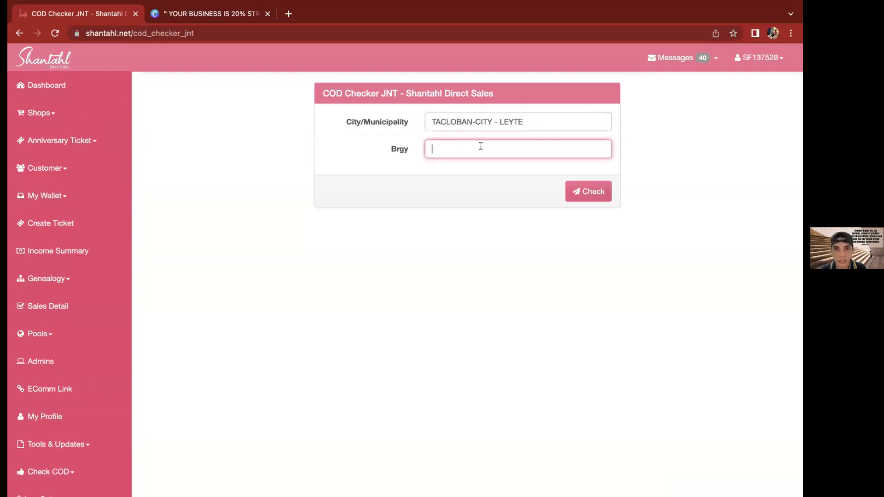
type("b")
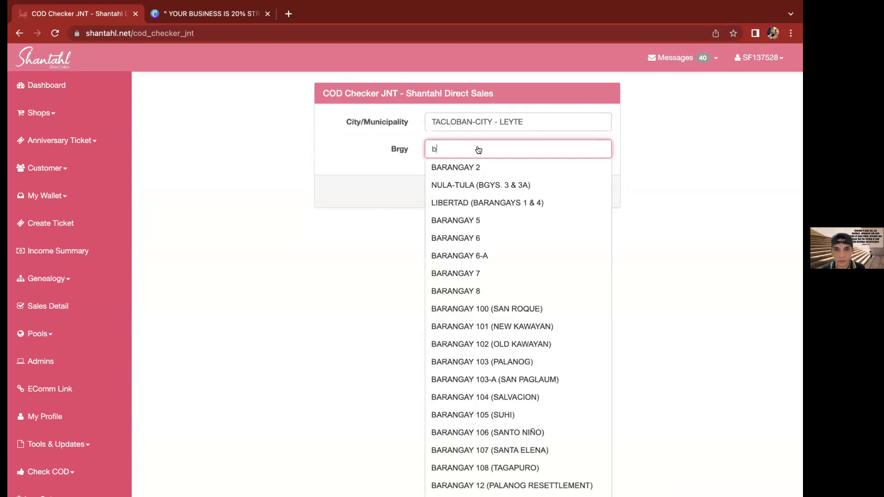
scroll(460, 274, "down", 3)
scroll(475, 274, "down", 2)
left_click(497, 341)
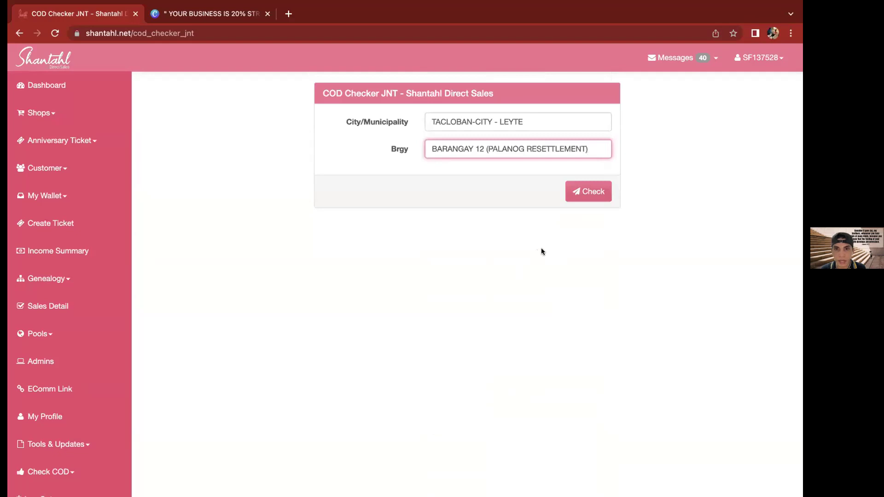
Run the JNT check, getting COD via JNT, and dismiss the result
left_click(587, 190)
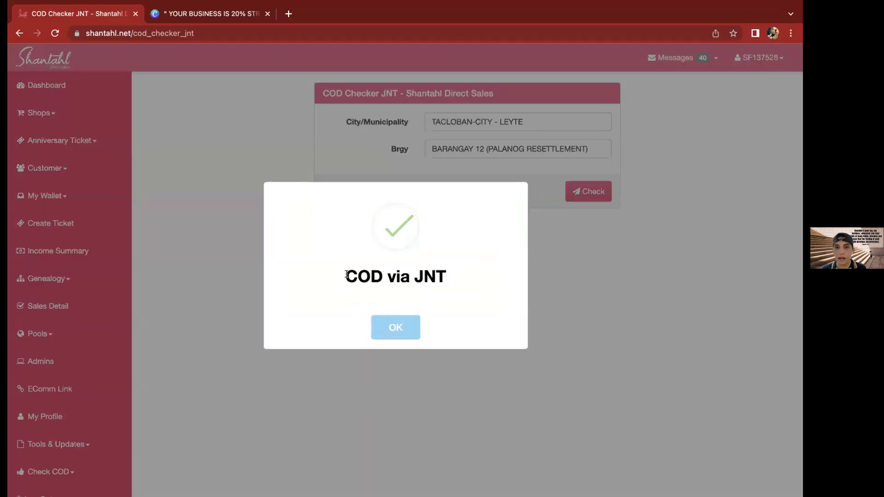
left_click_drag(344, 277, 456, 274)
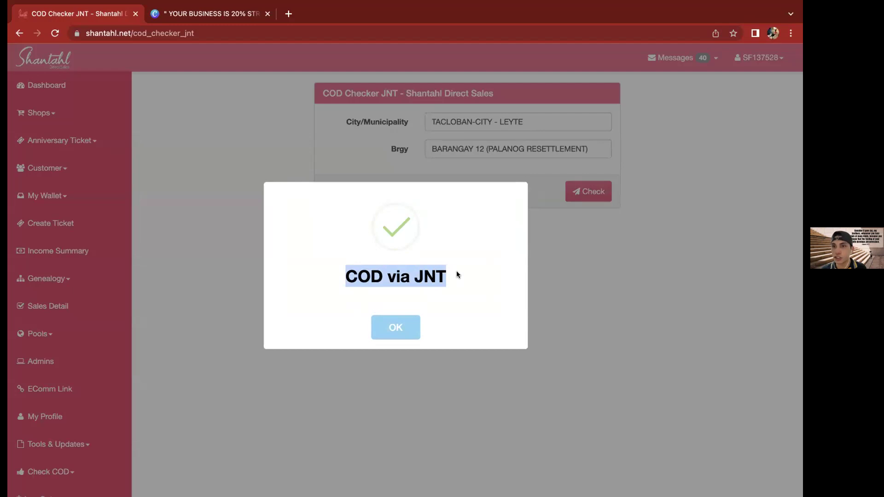
left_click(393, 325)
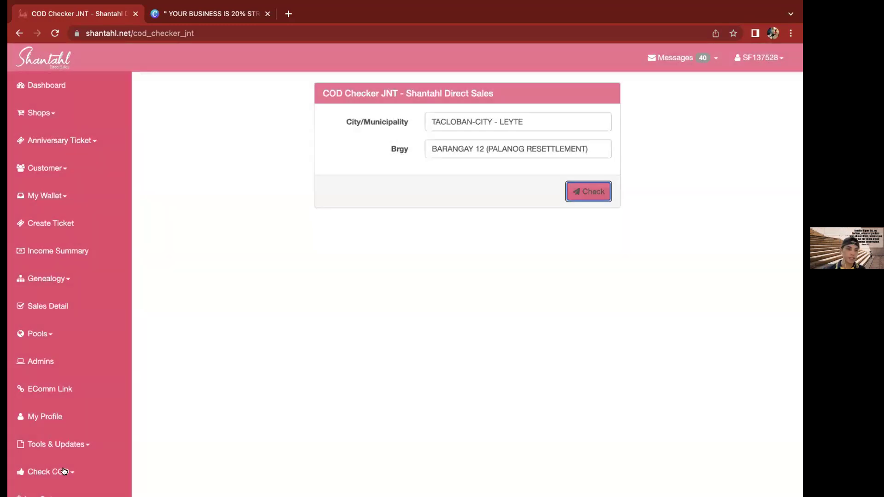
left_click(66, 473)
scroll(70, 463, "down", 1)
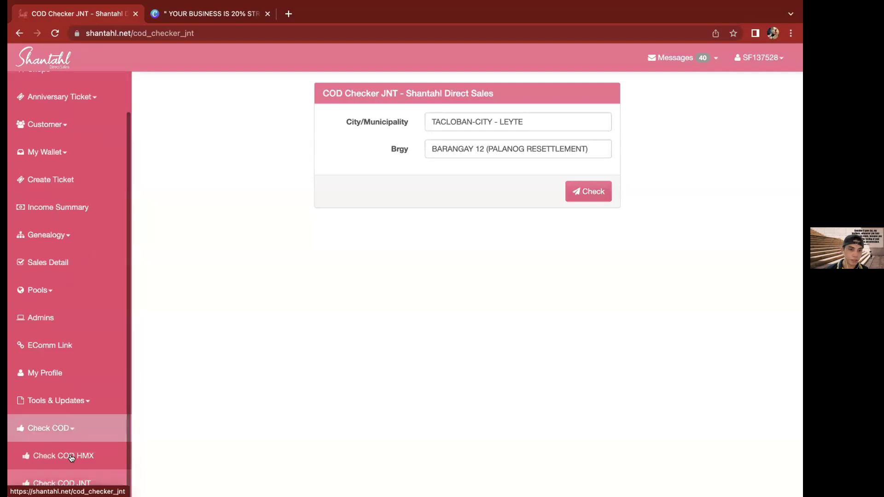
Collapse the COD checker menu, return to the member Dashboard, then switch to the Canva quote design tab
left_click(69, 429)
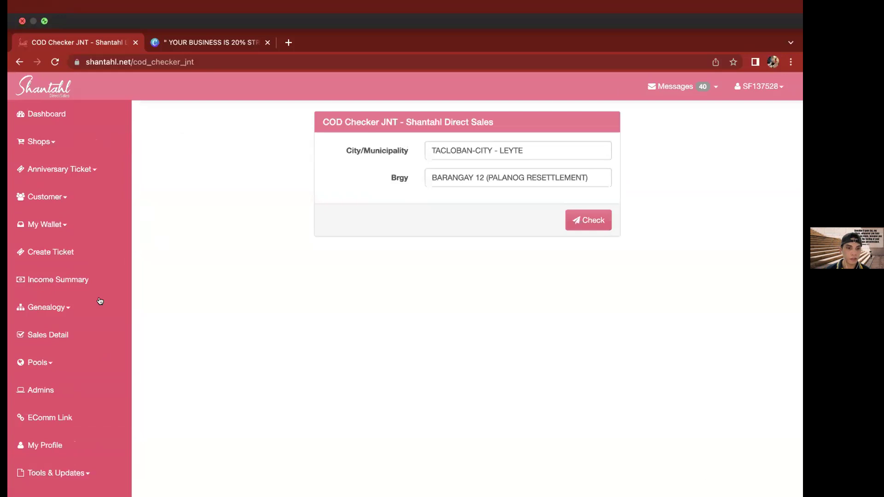
scroll(85, 364, "down", 2)
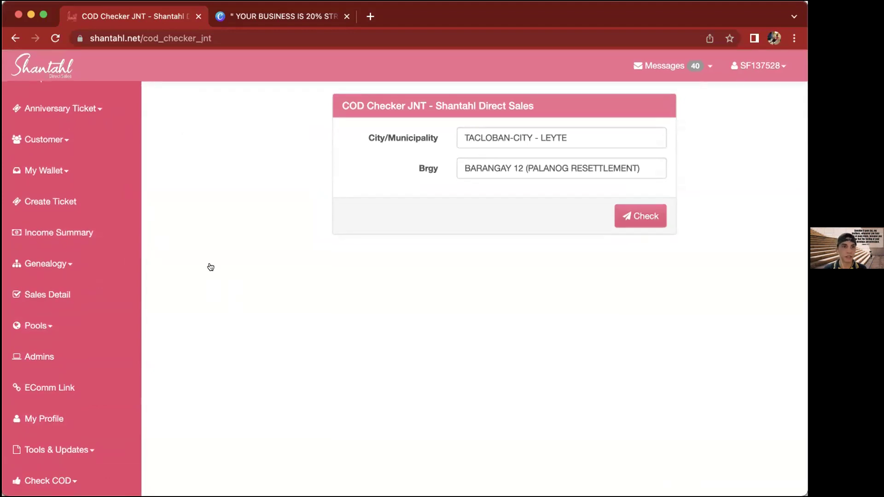
scroll(63, 138, "up", 2)
left_click(52, 102)
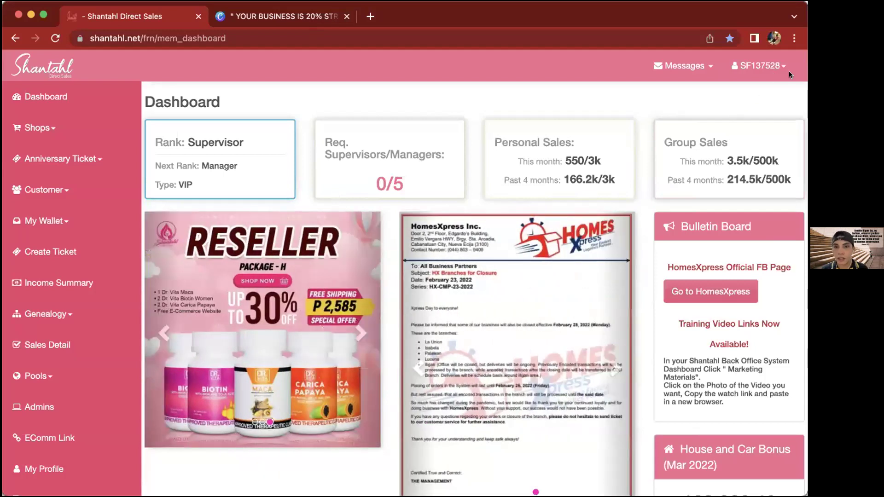
key("ctrl+Tab")
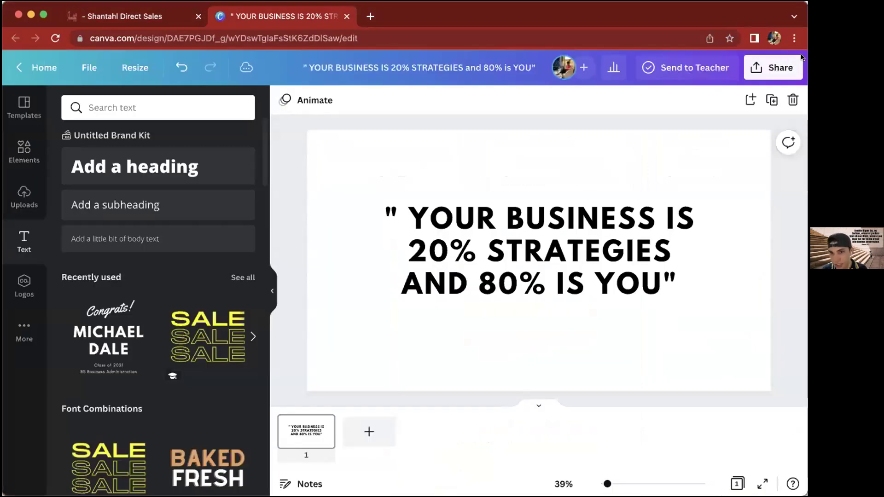